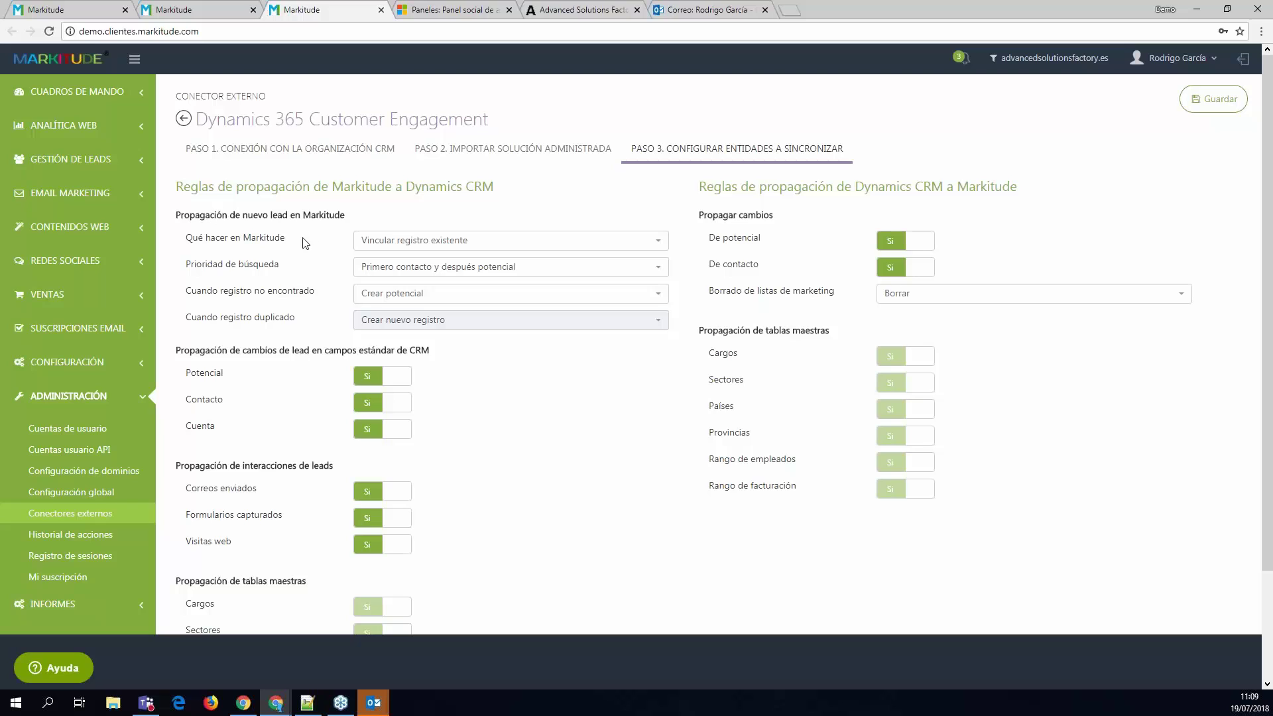
click(489, 247)
click(503, 211)
click(542, 298)
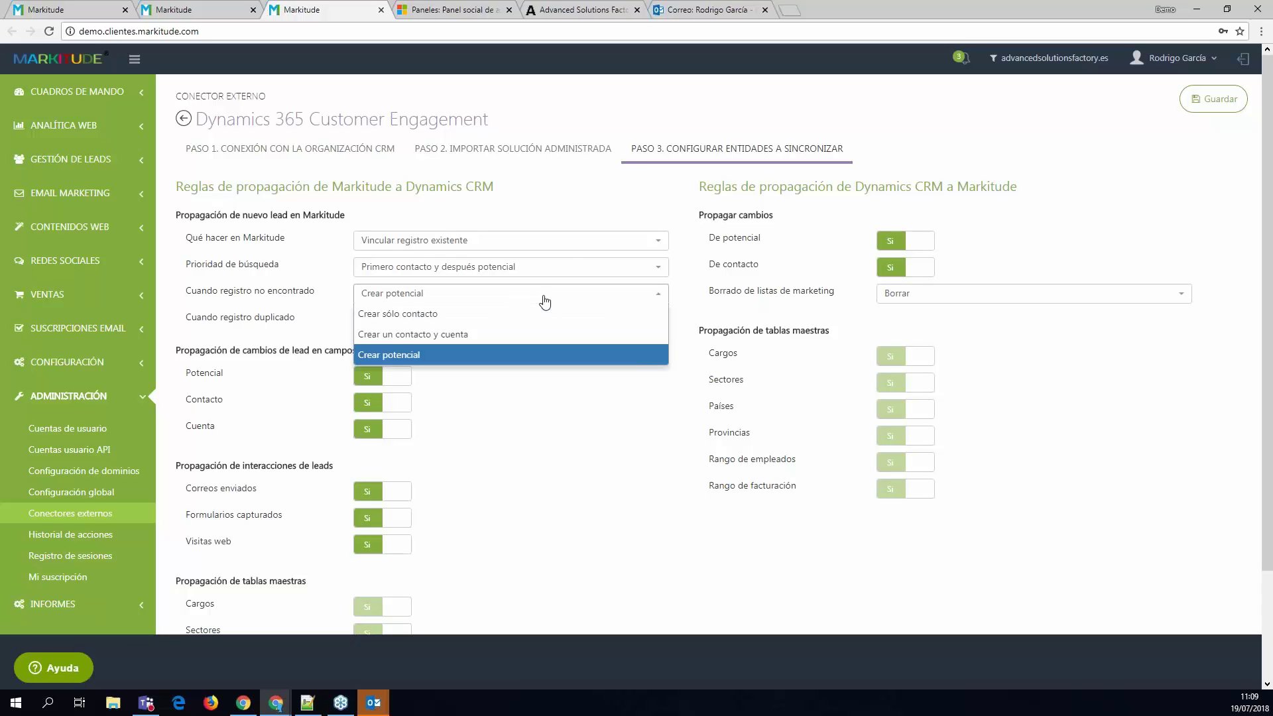
click(275, 290)
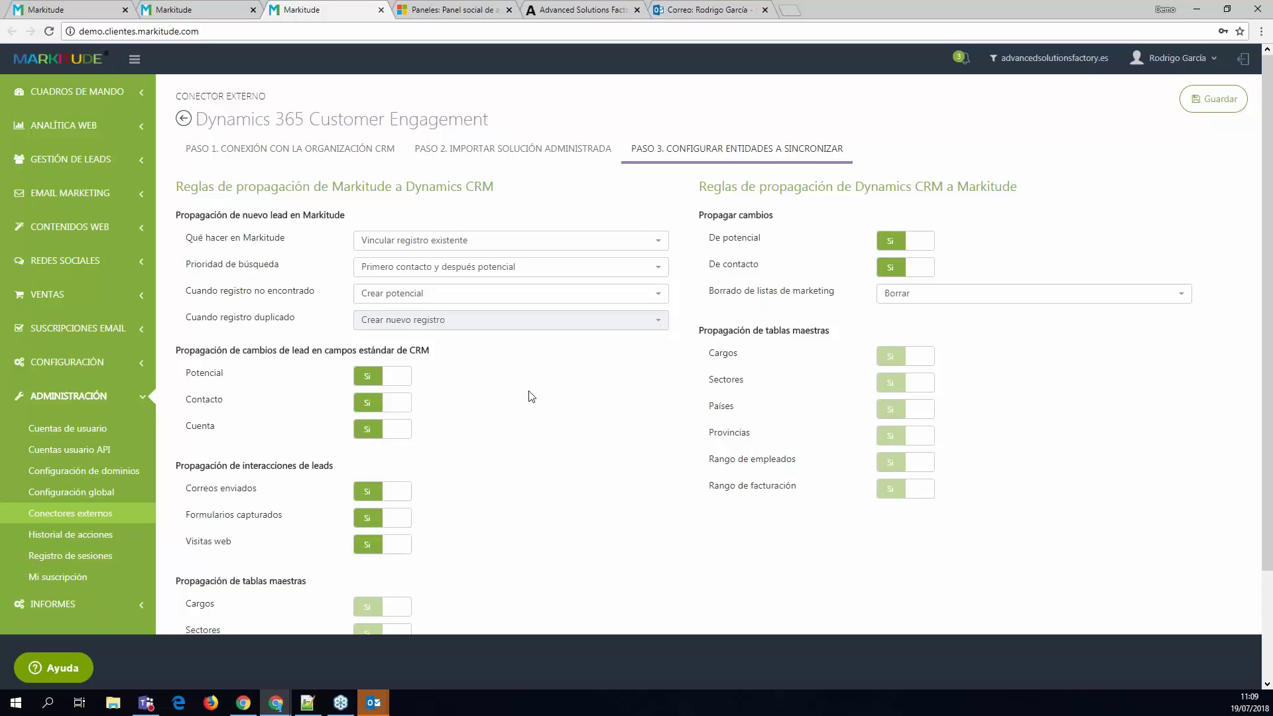
drag(185, 373, 215, 373)
click(219, 373)
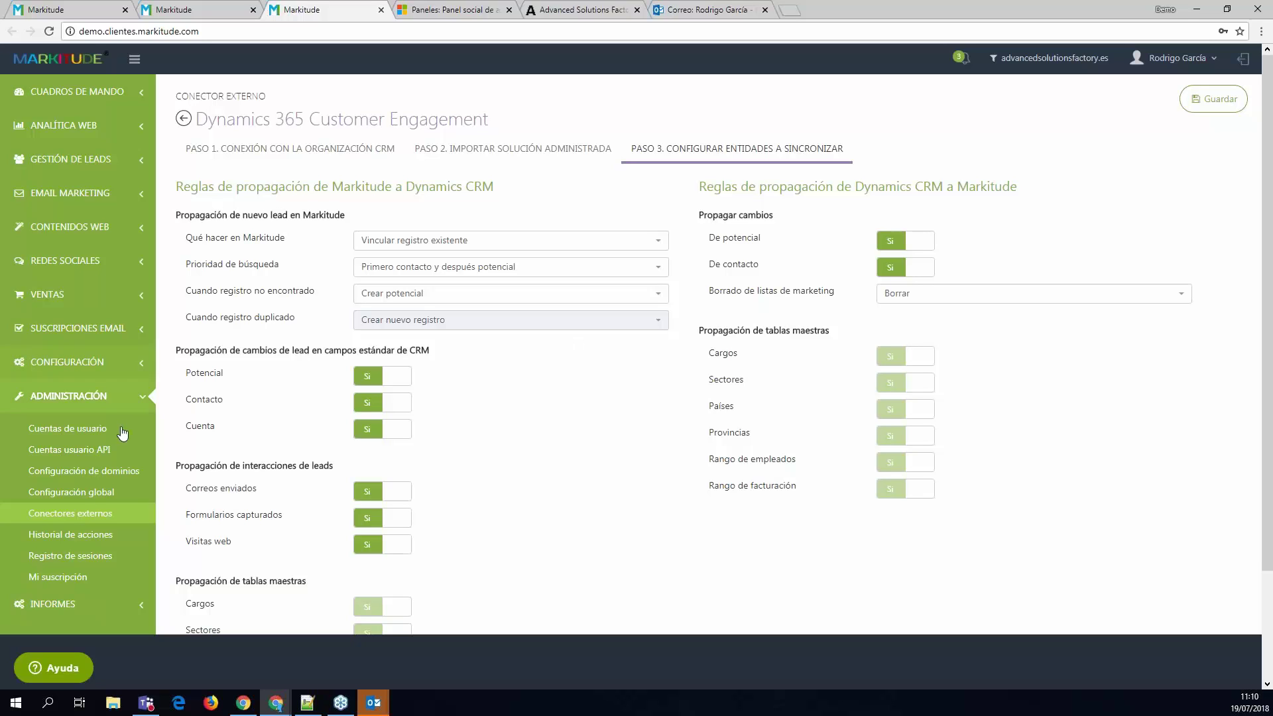
double_click(199, 401)
click(233, 406)
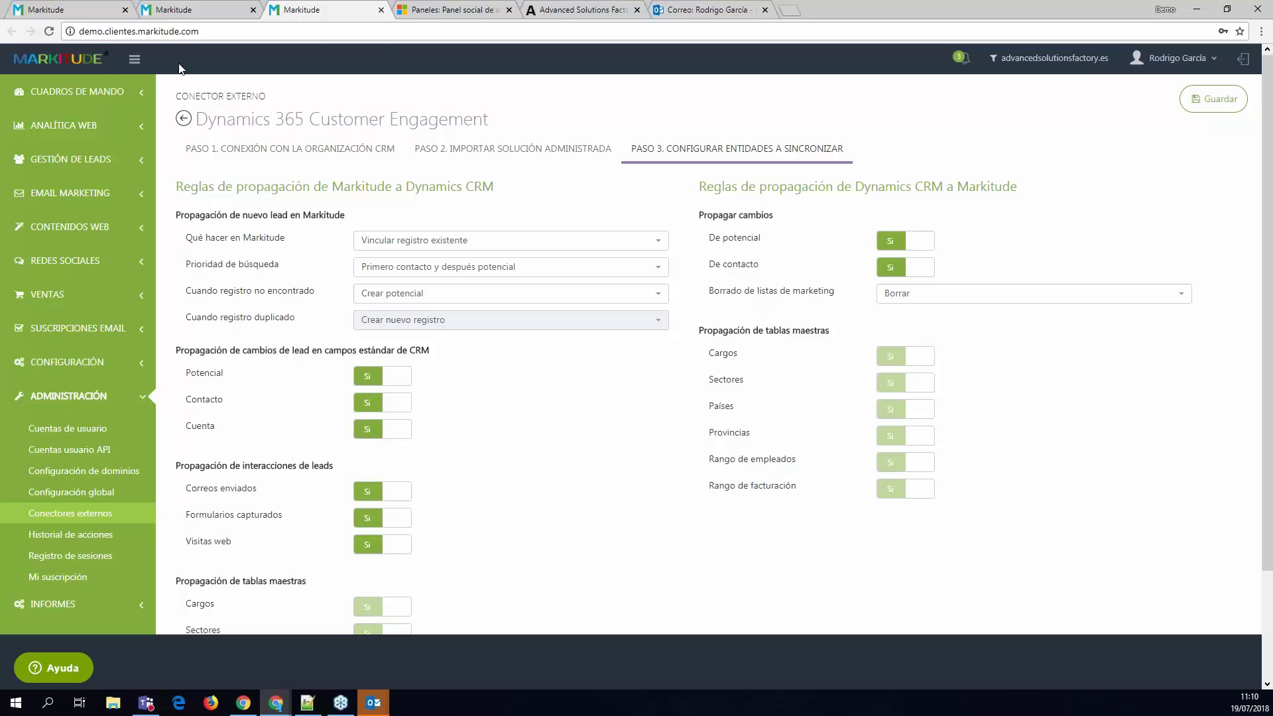
- Open Markitude's Visitas web list under Analítica web, then move to the Advanced Solutions Factory site
click(68, 8)
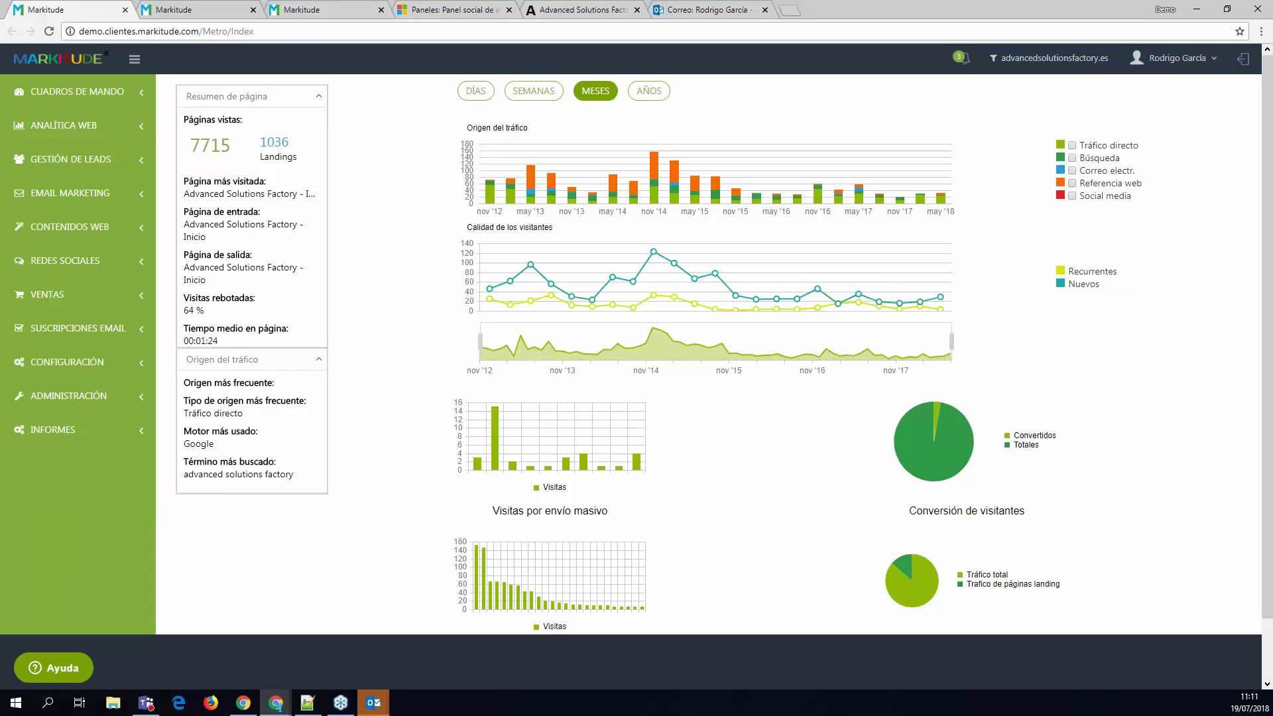
click(47, 132)
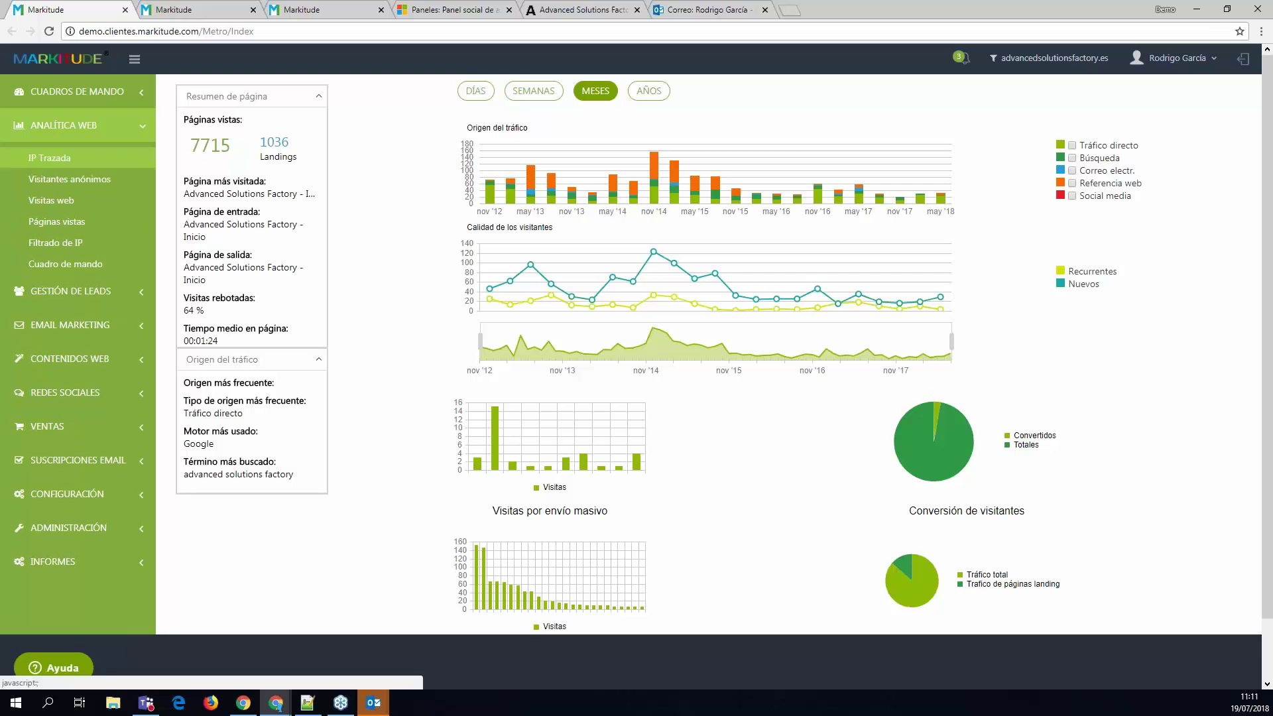
click(64, 201)
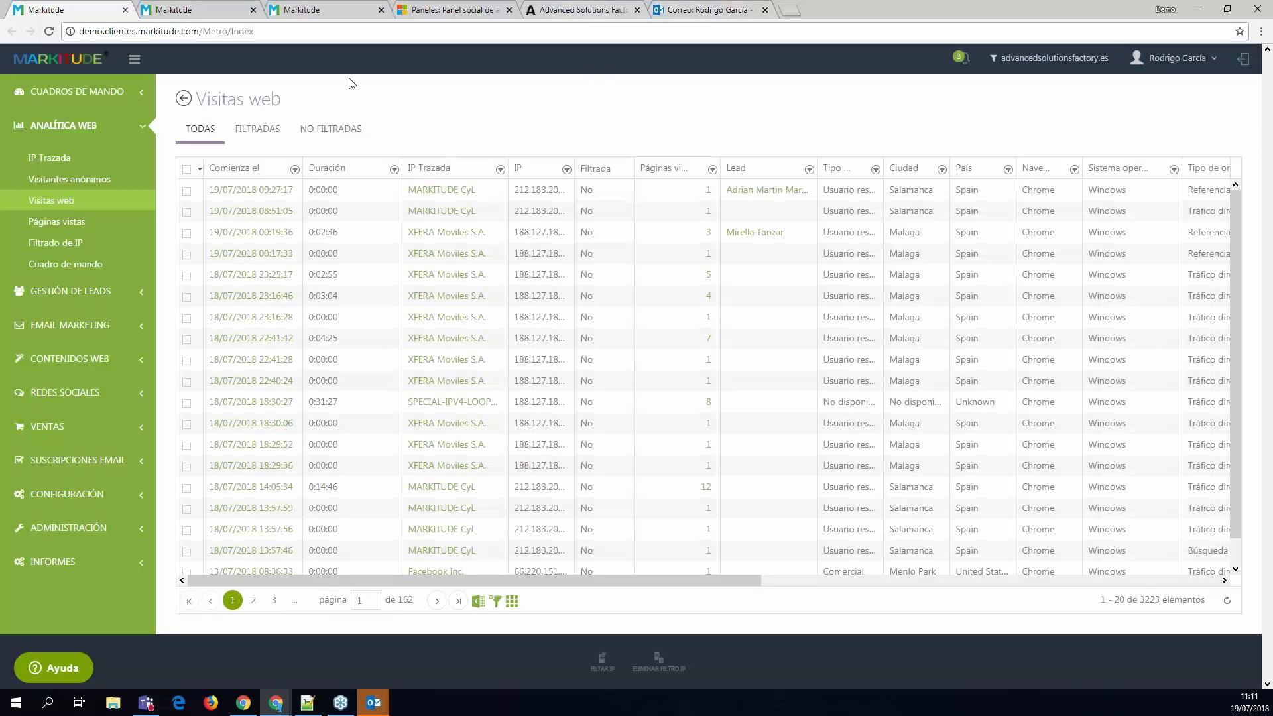
click(574, 14)
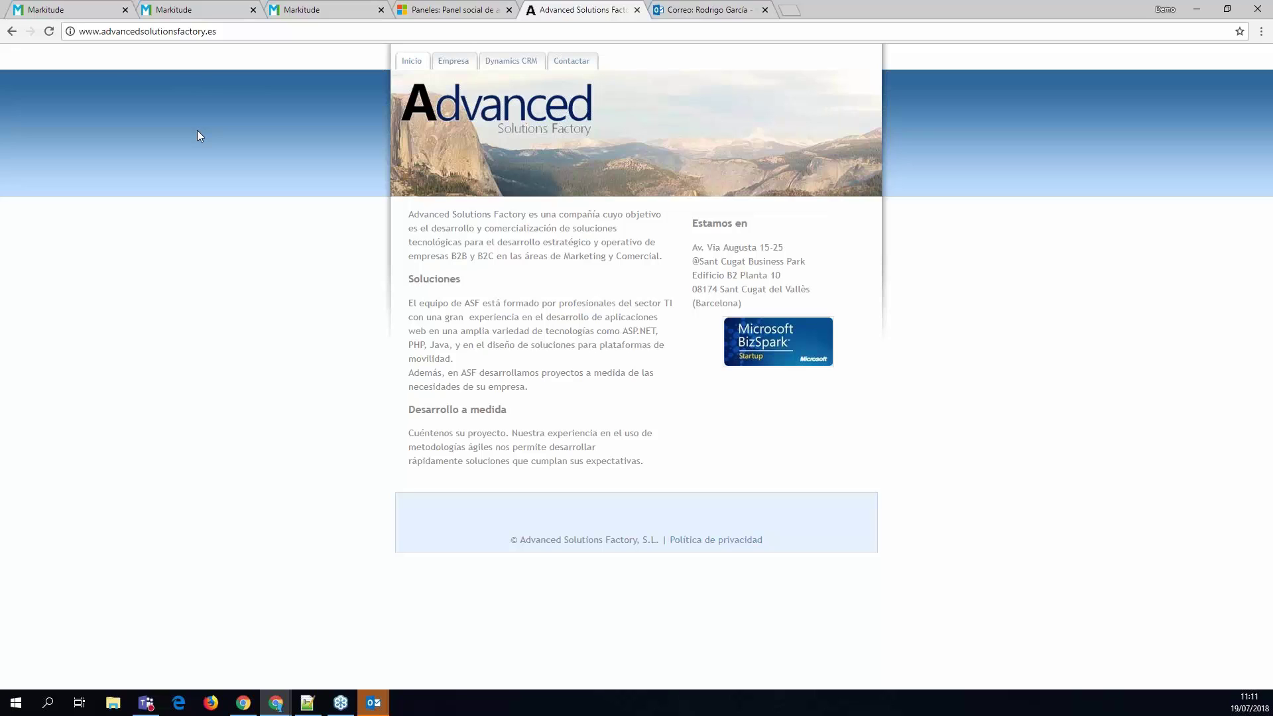
- Reload the company website and browse its Empresa and Dynamics CRM pages
key(F5)
click(461, 70)
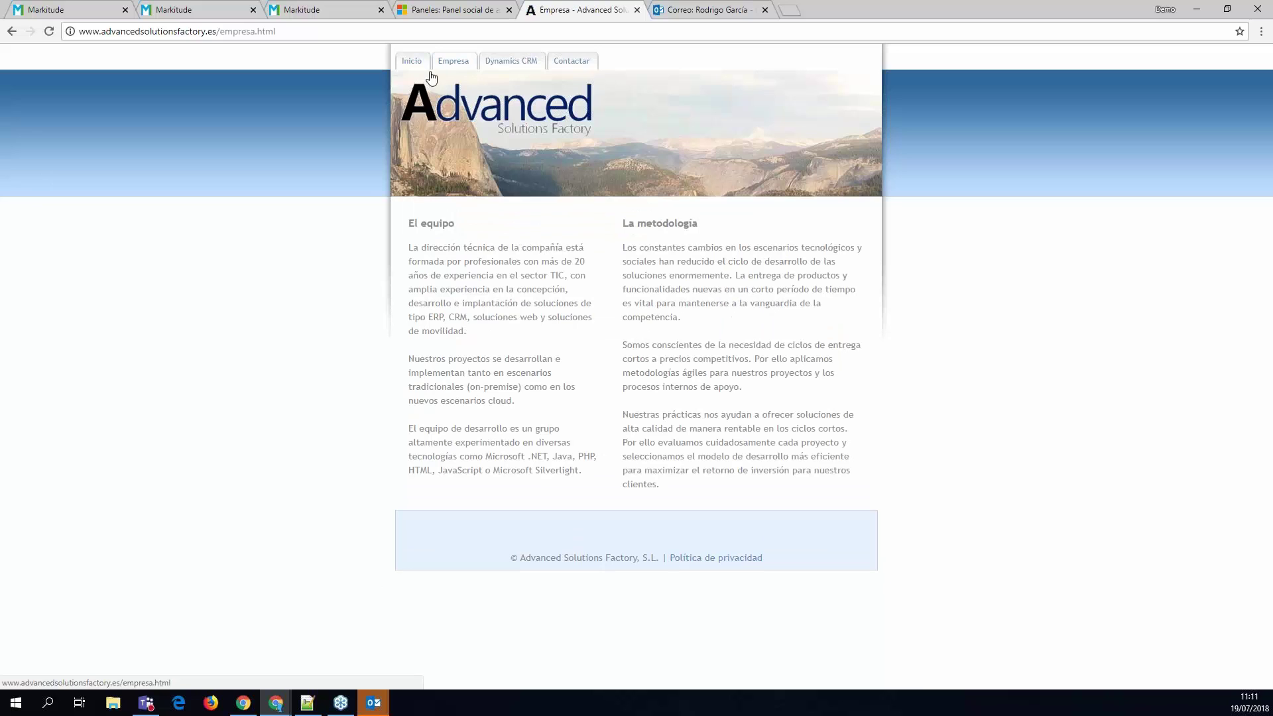
click(501, 60)
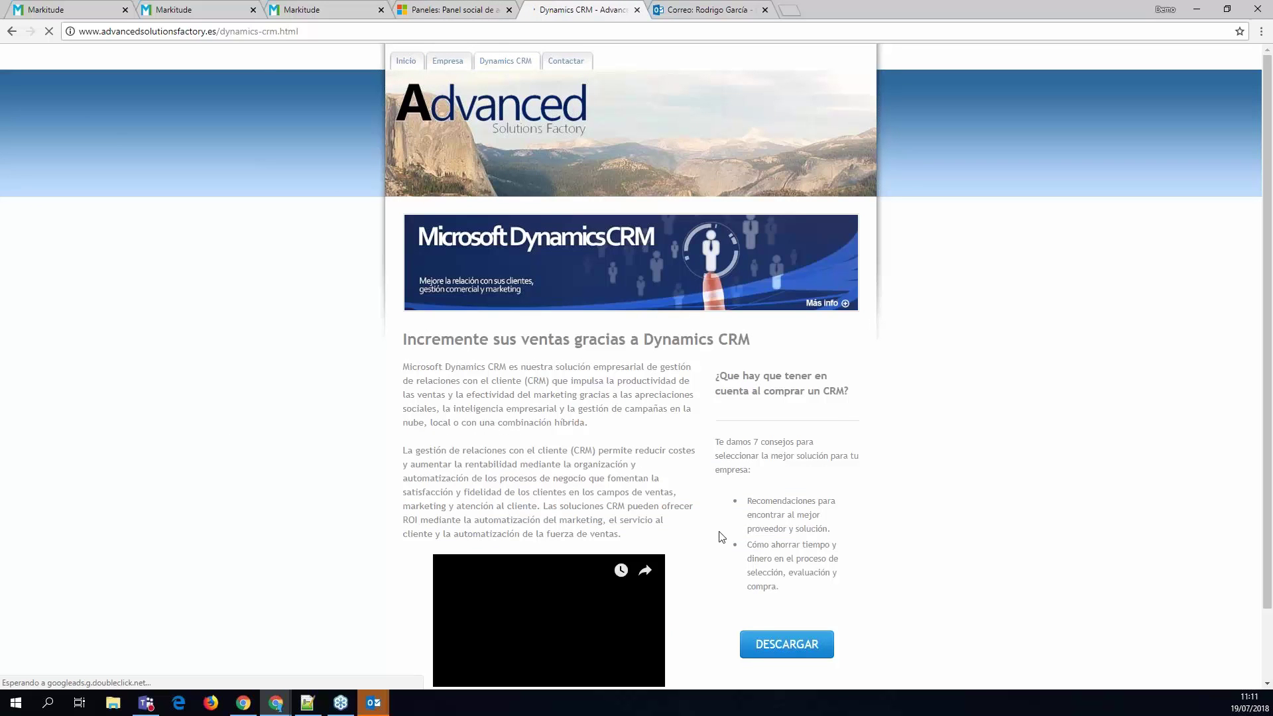
scroll(491, 458, down, 1)
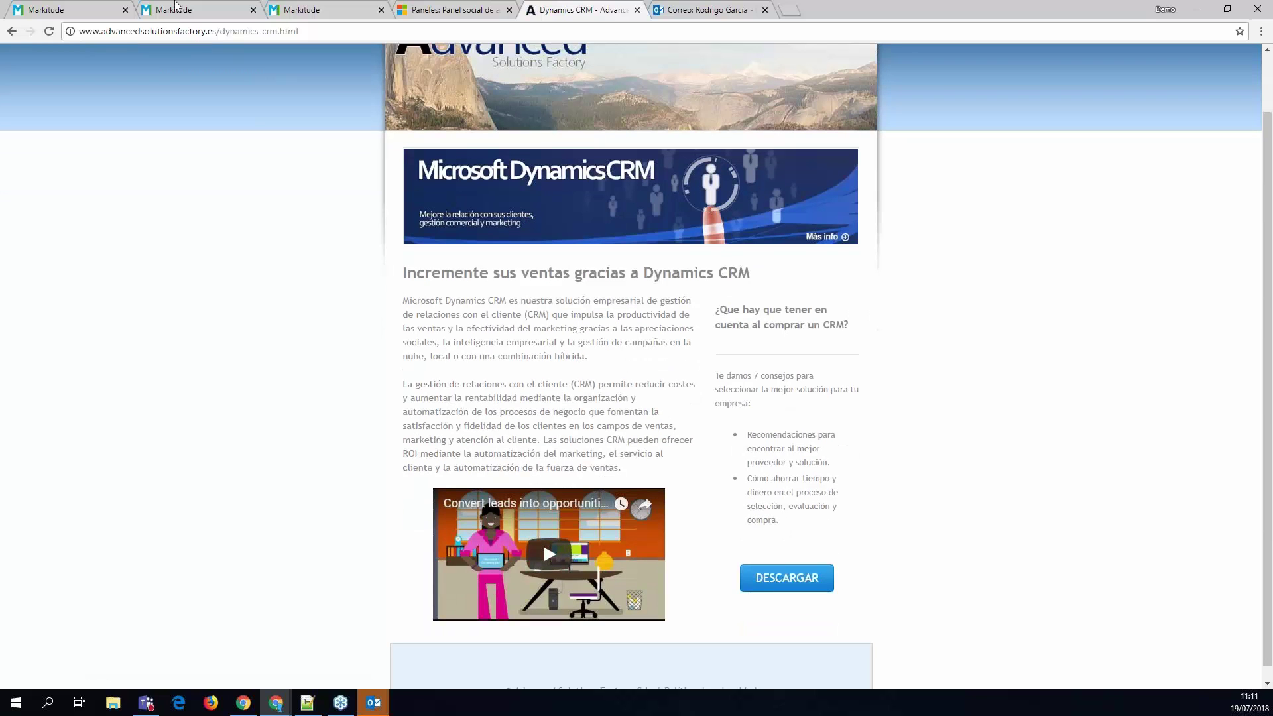
- Refresh Markitude's Visitas web list to see the newest visit's page count
click(93, 15)
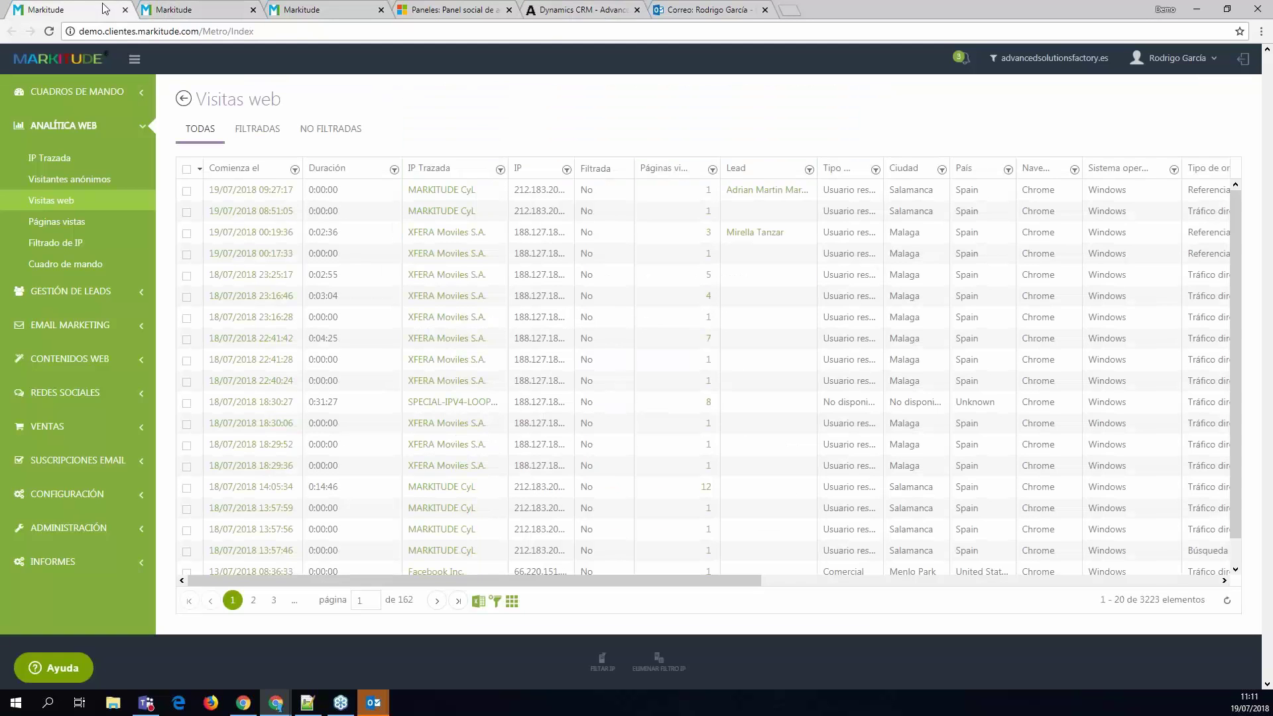
click(1227, 601)
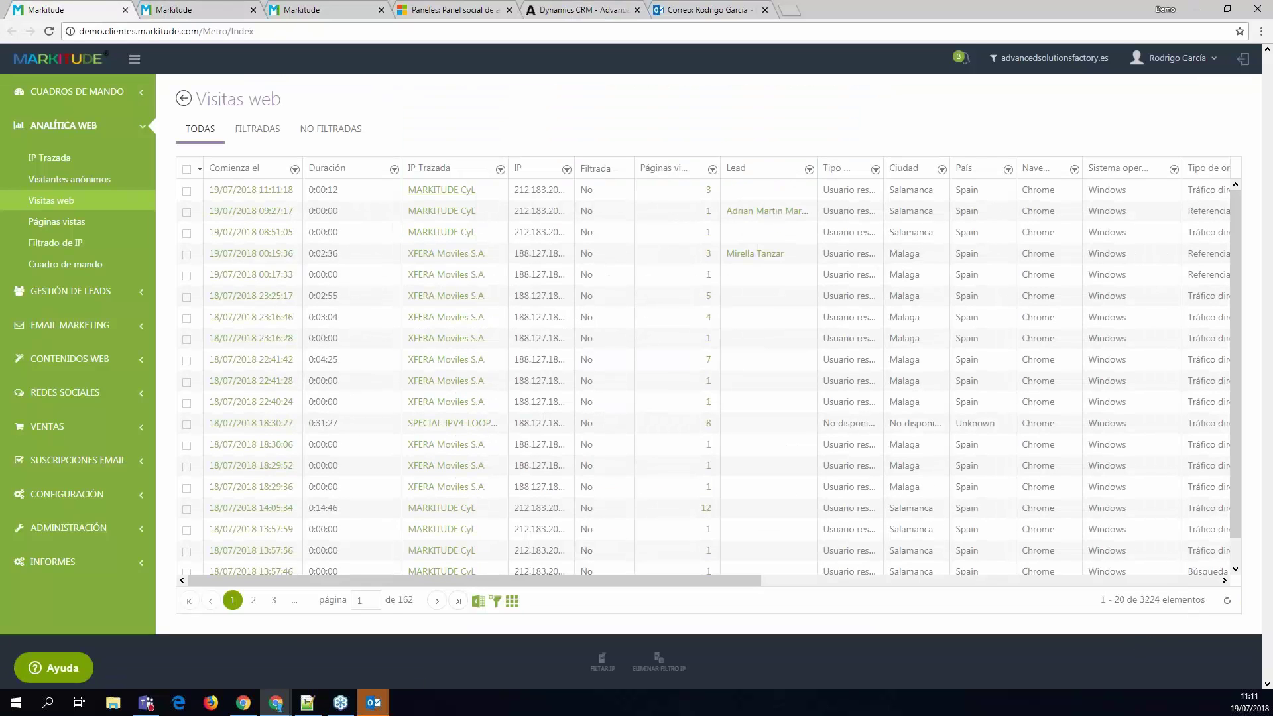
double_click(708, 191)
click(765, 195)
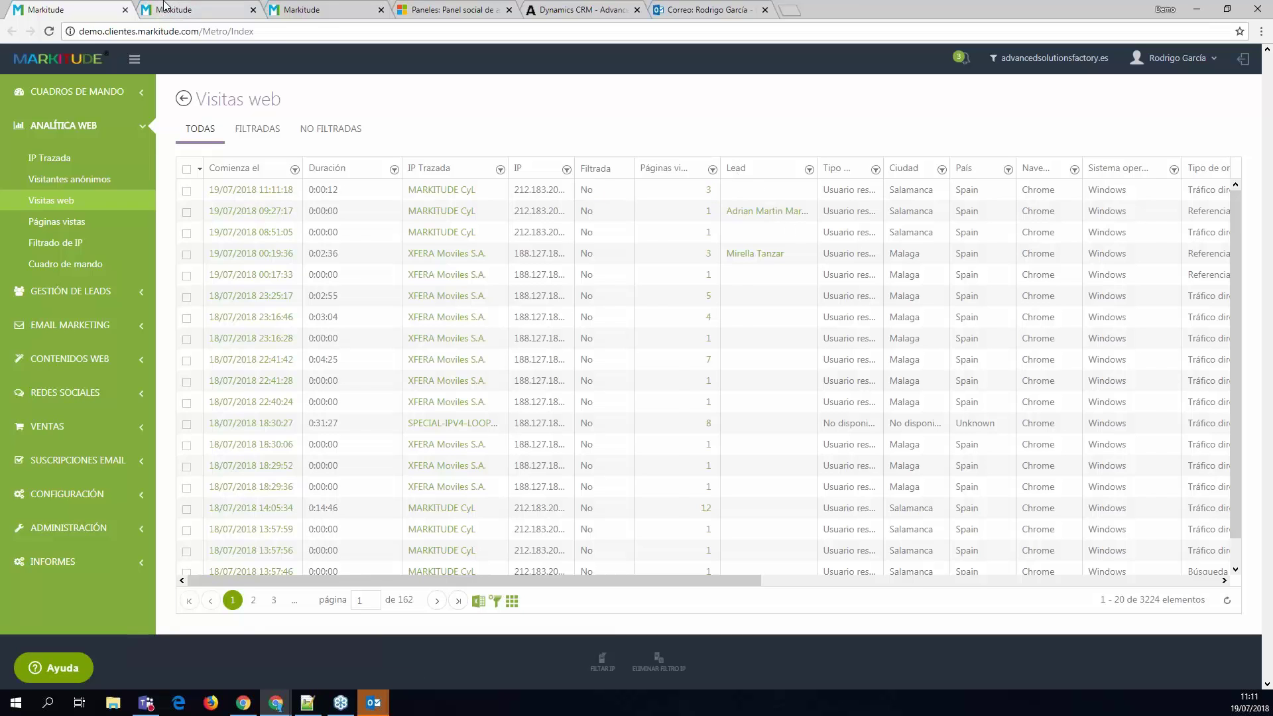
click(164, 8)
- Close the duplicate Markitude tab and open the CRM tips download landing page
click(578, 9)
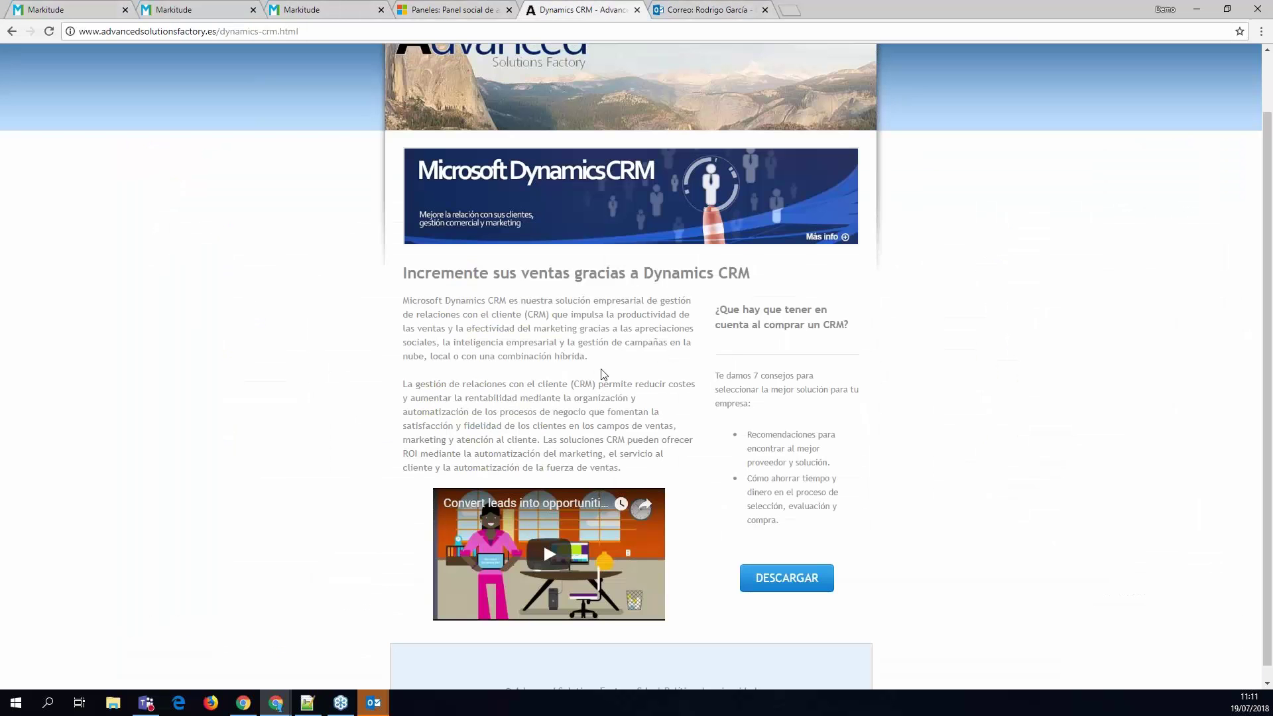
middle_click(220, 7)
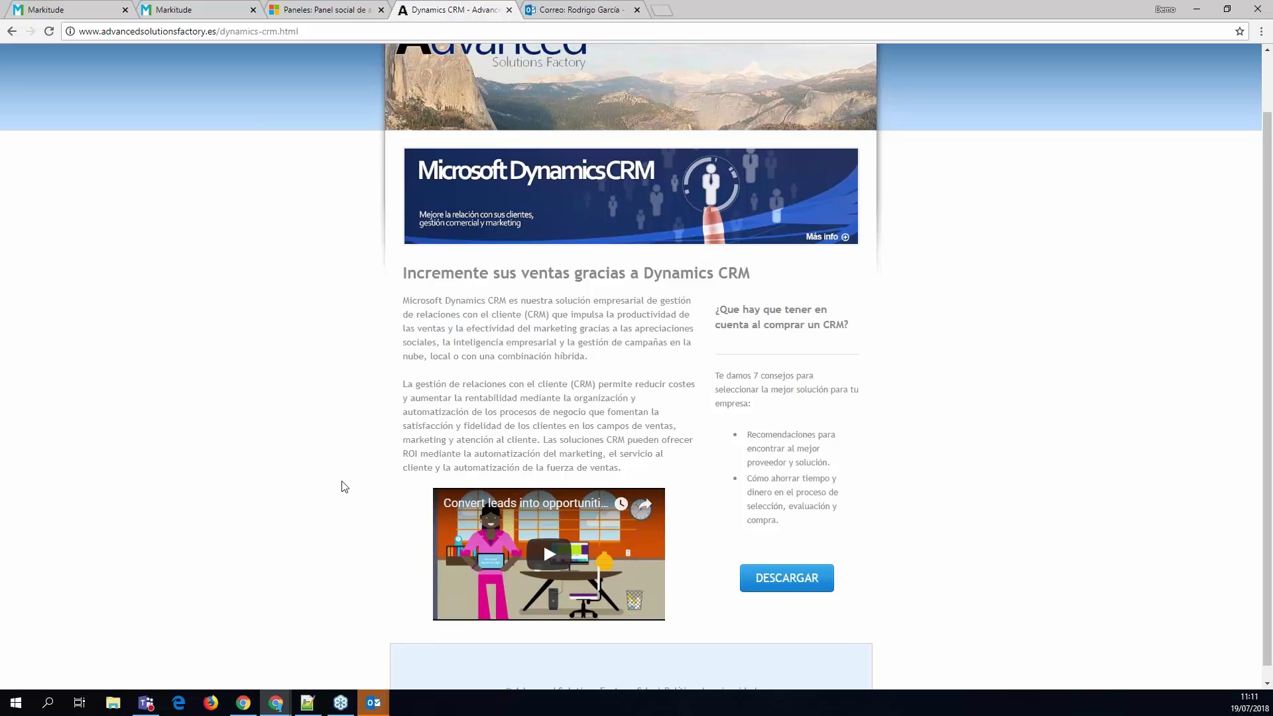
scroll(342, 489, down, 1)
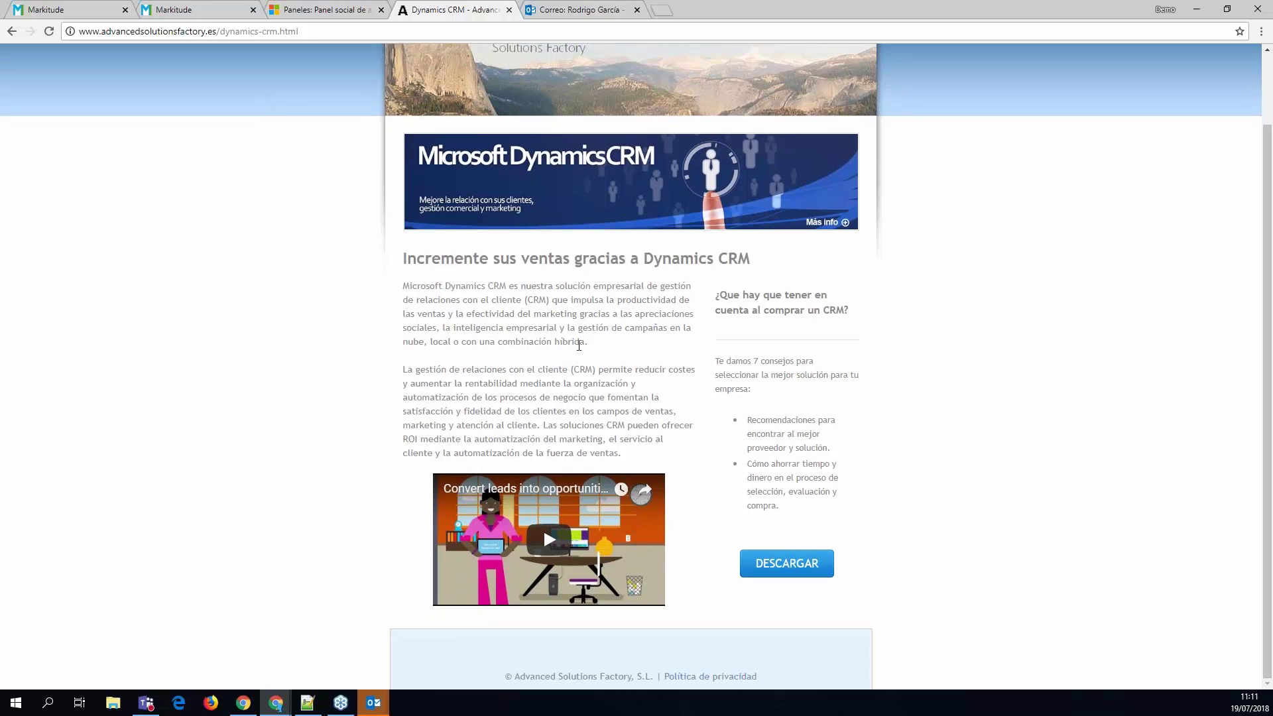
click(794, 572)
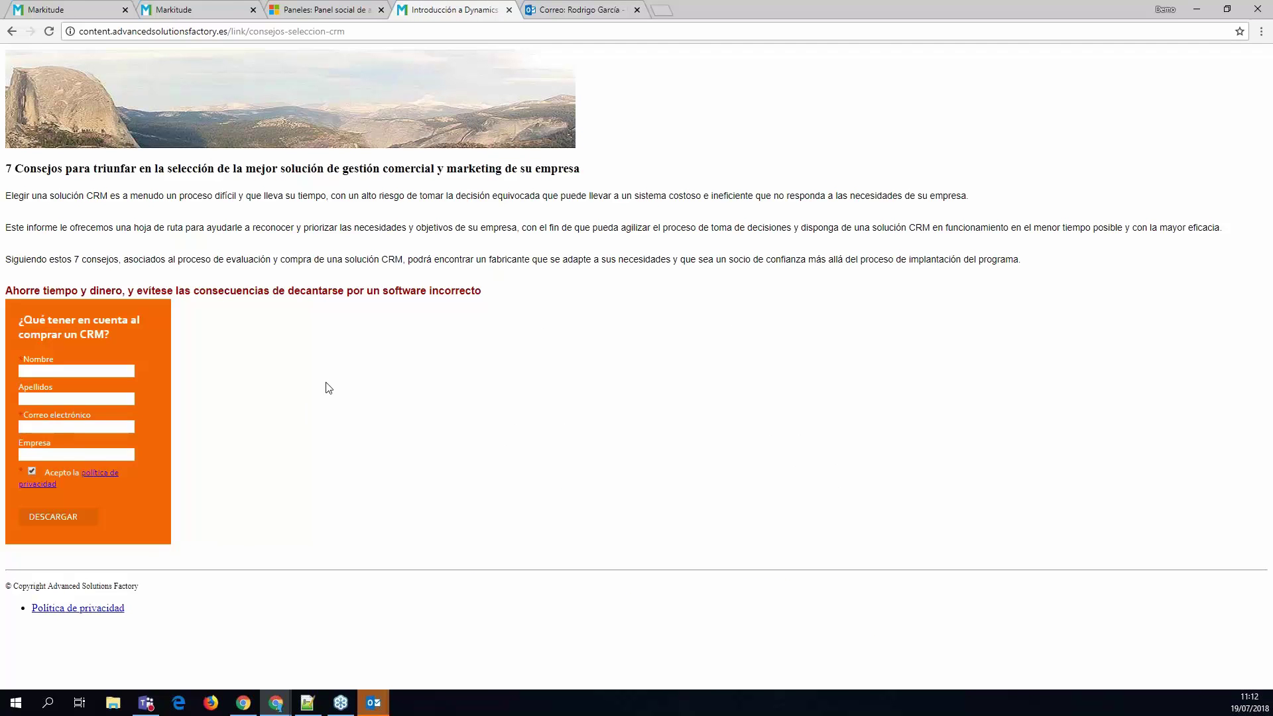
- Enter the lead's first name and surname in the orange download form
drag(732, 166, 727, 259)
double_click(246, 228)
click(69, 373)
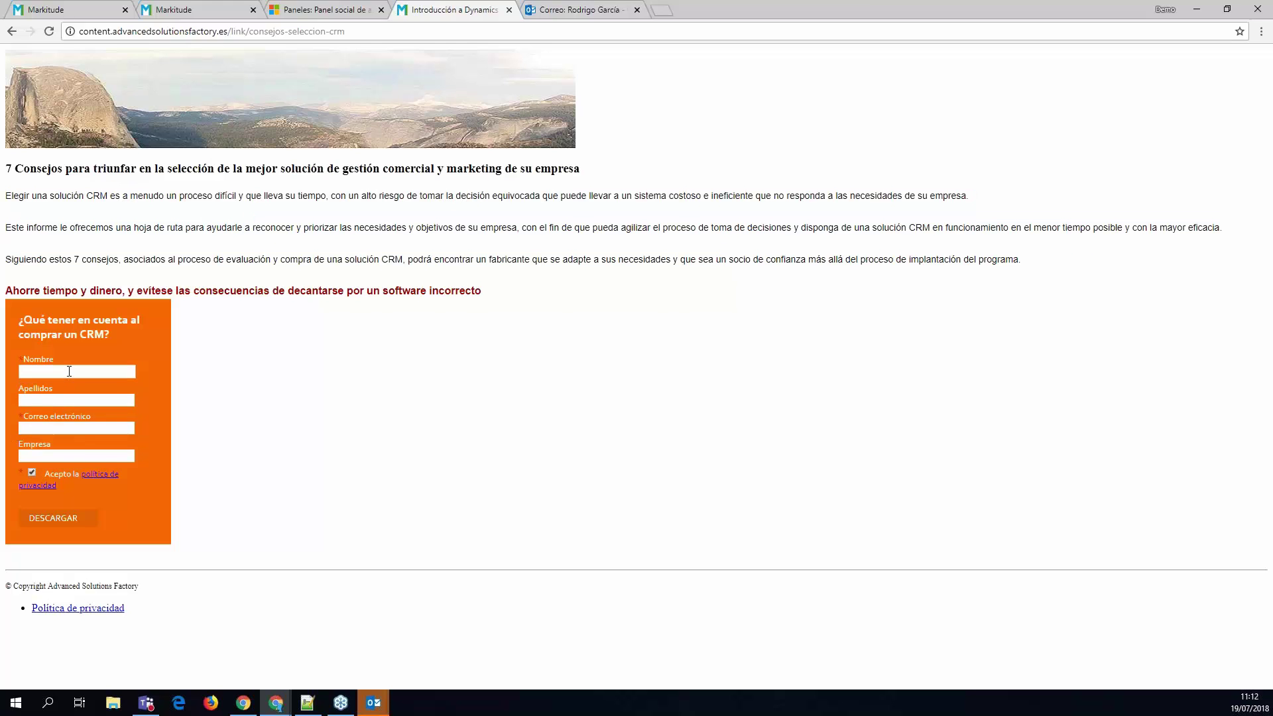
click(69, 371)
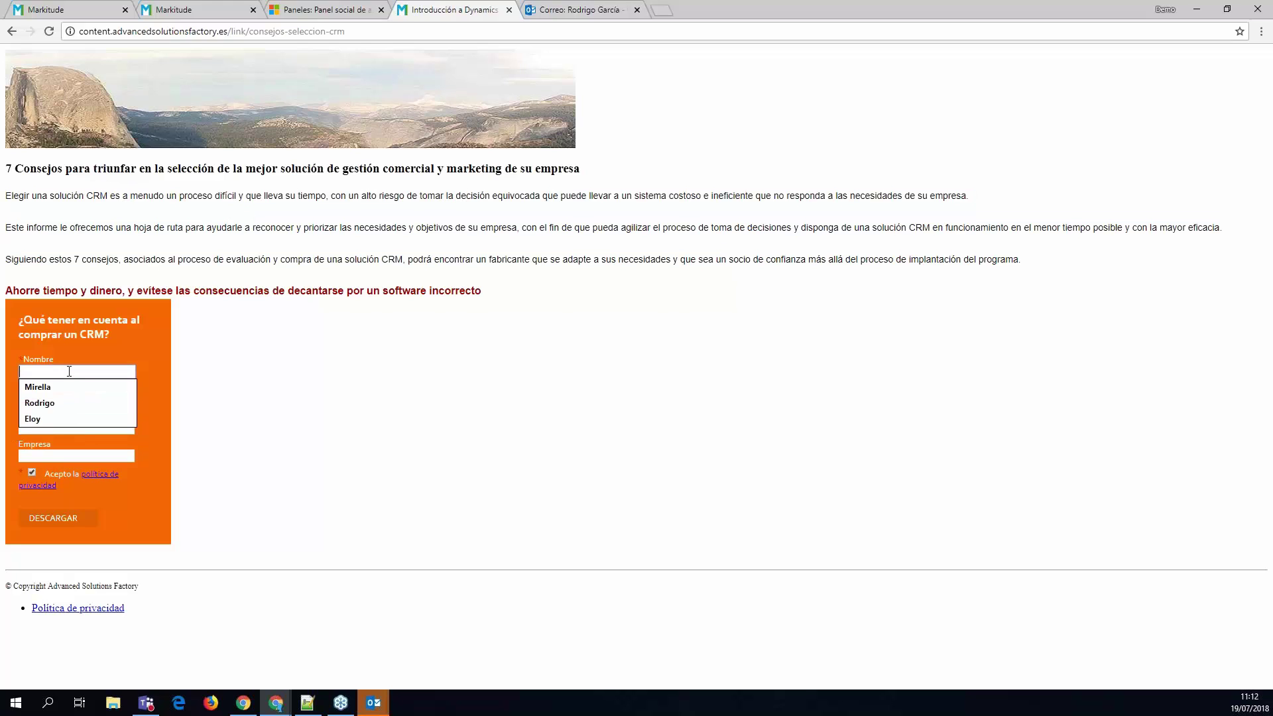
text(Juan)
key(Tab)
text(Perez)
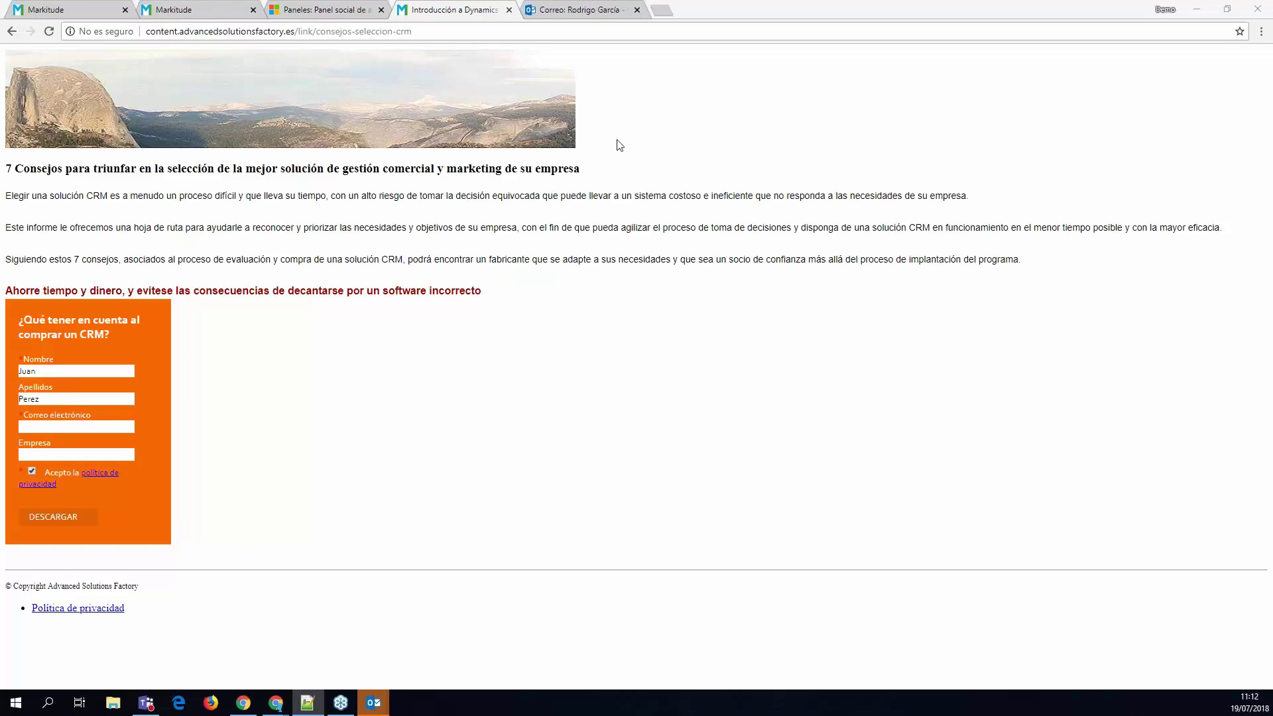
- Fill in the saved e-mail address, choose company QuestZen, and submit the form
click(77, 427)
click(60, 457)
click(79, 455)
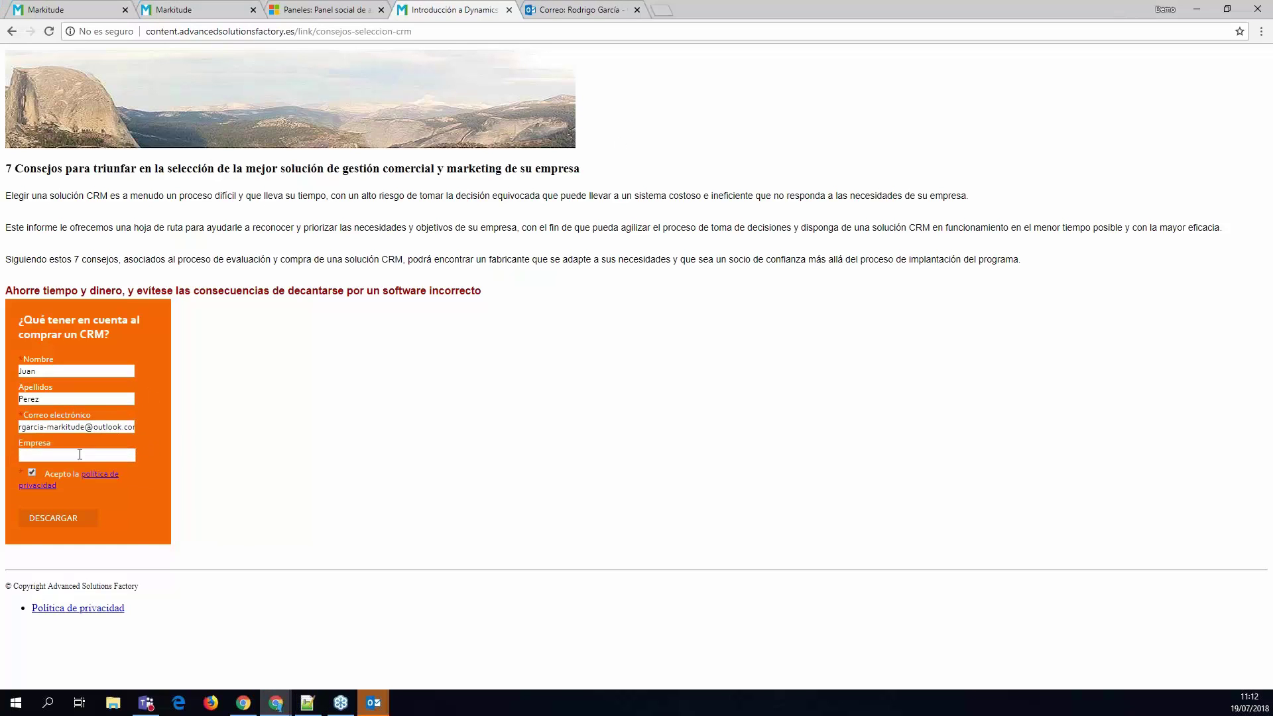
key(Down)
key(Return)
click(419, 314)
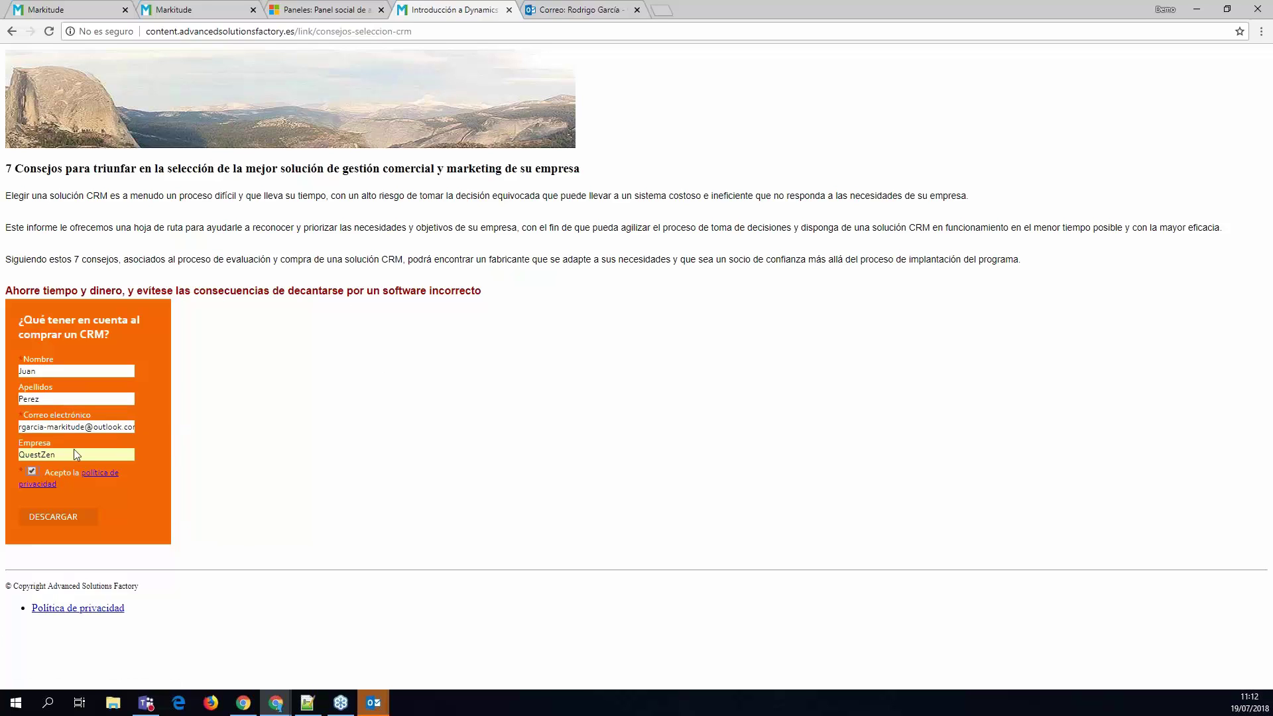
click(60, 523)
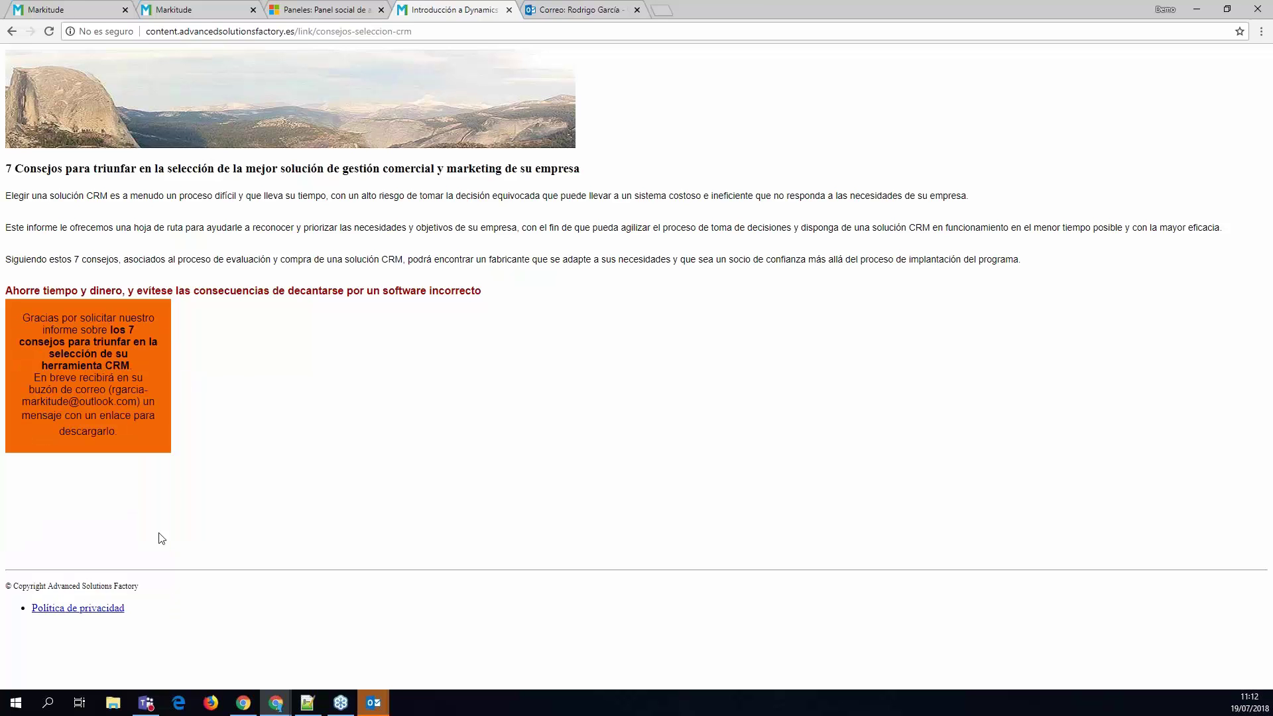
- Review the newest entry in Visitas web, including its lead and visit details
click(219, 9)
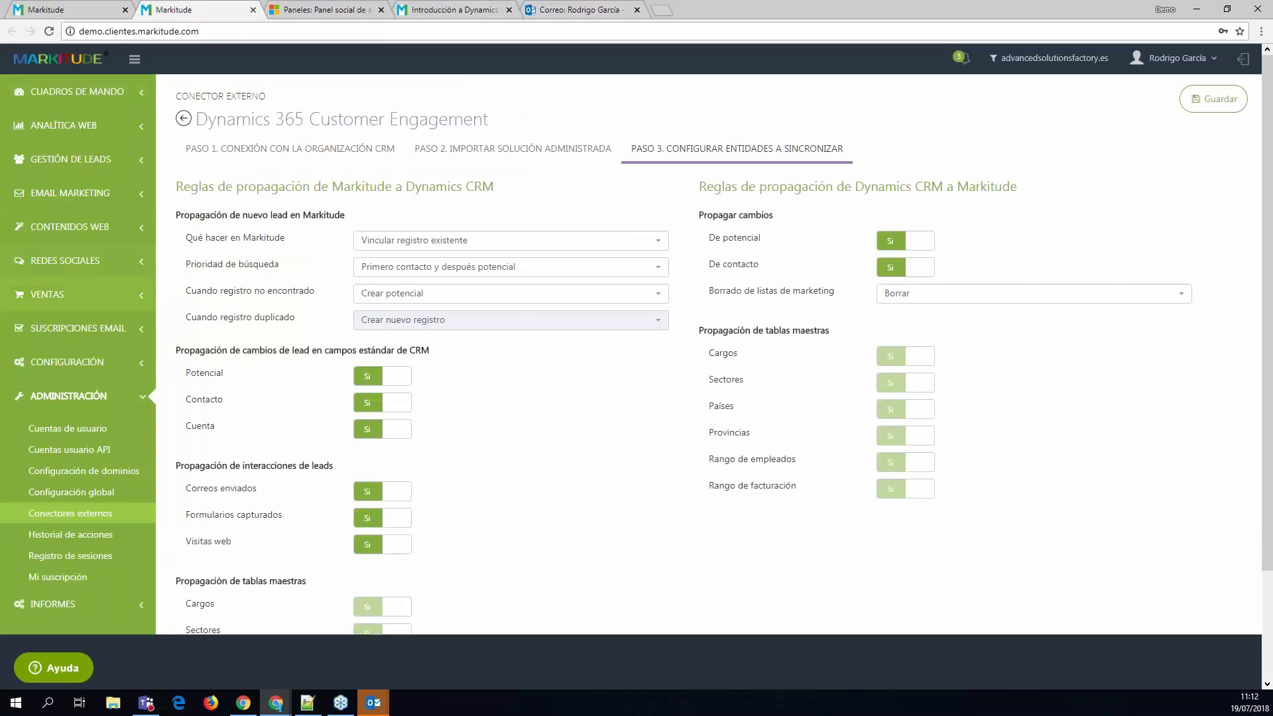
click(73, 9)
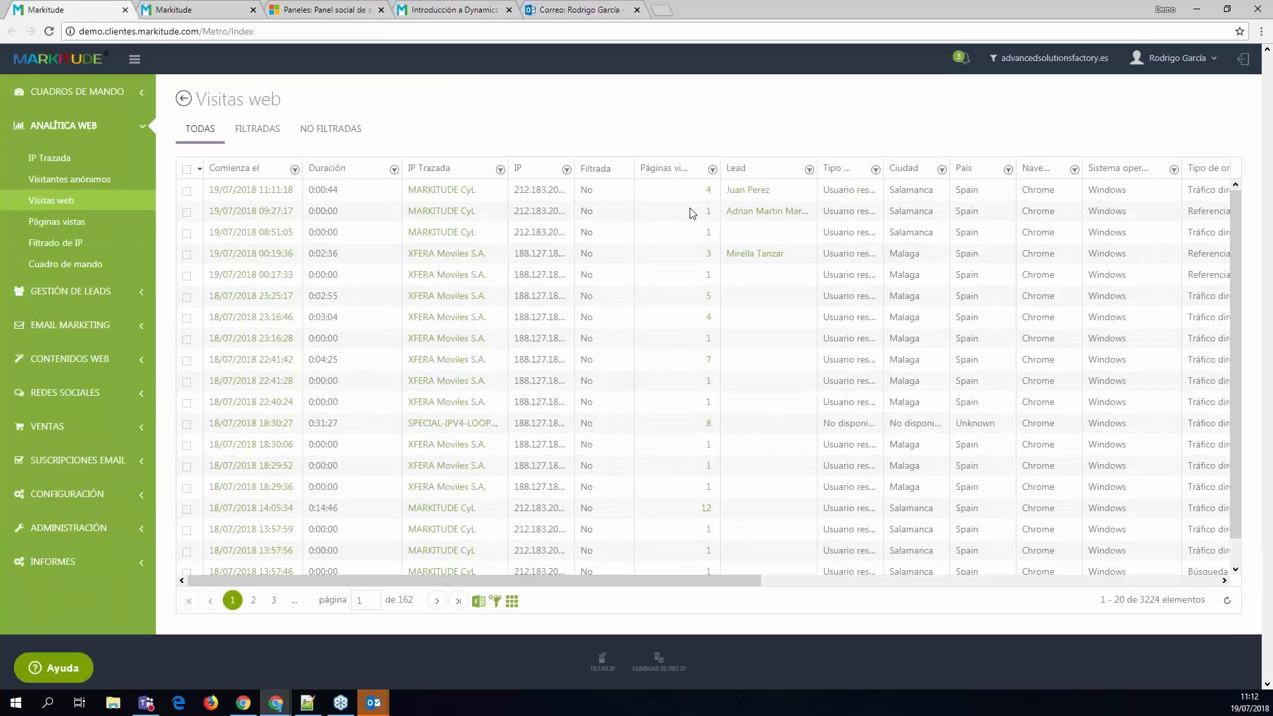
drag(796, 193, 668, 201)
click(768, 179)
click(768, 192)
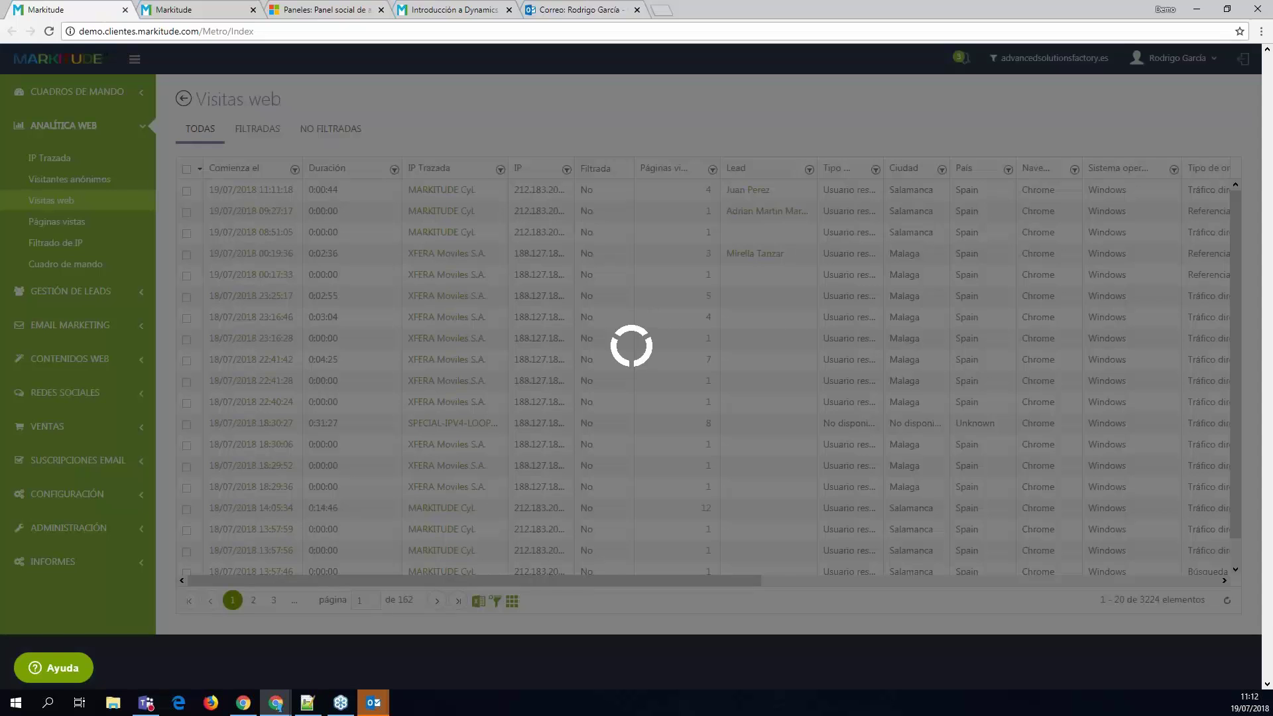
click(69, 200)
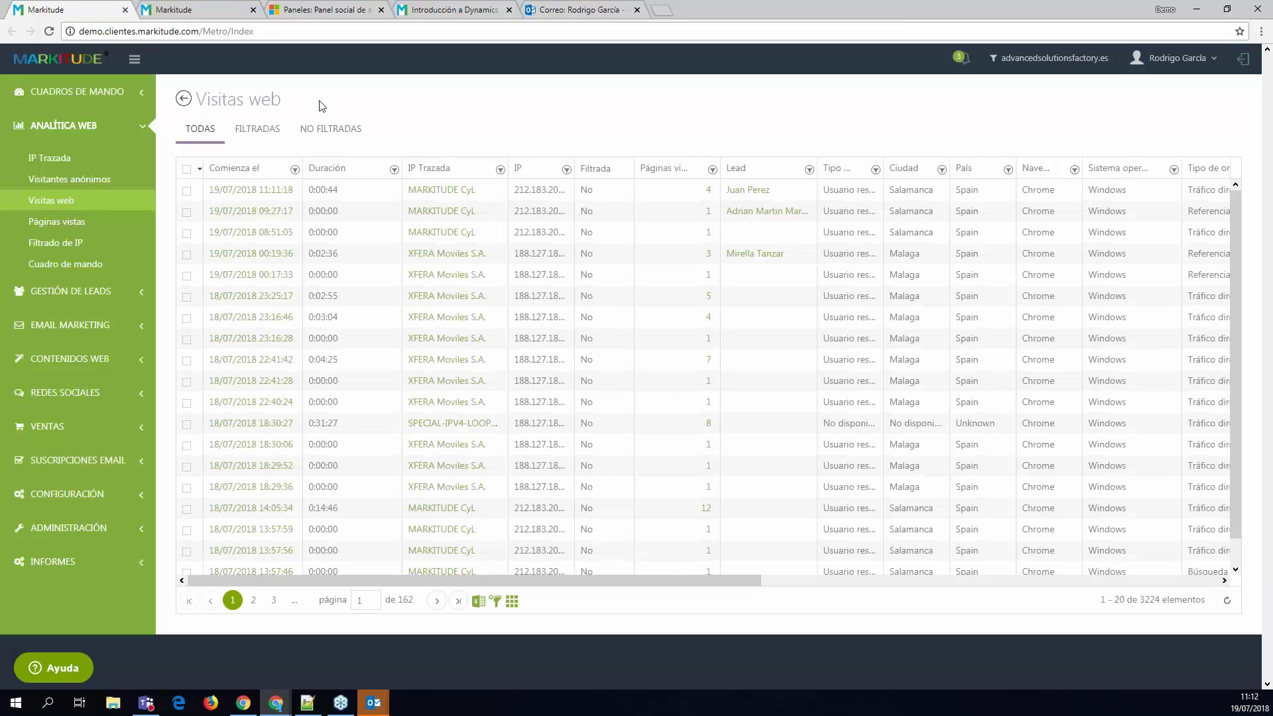
click(228, 192)
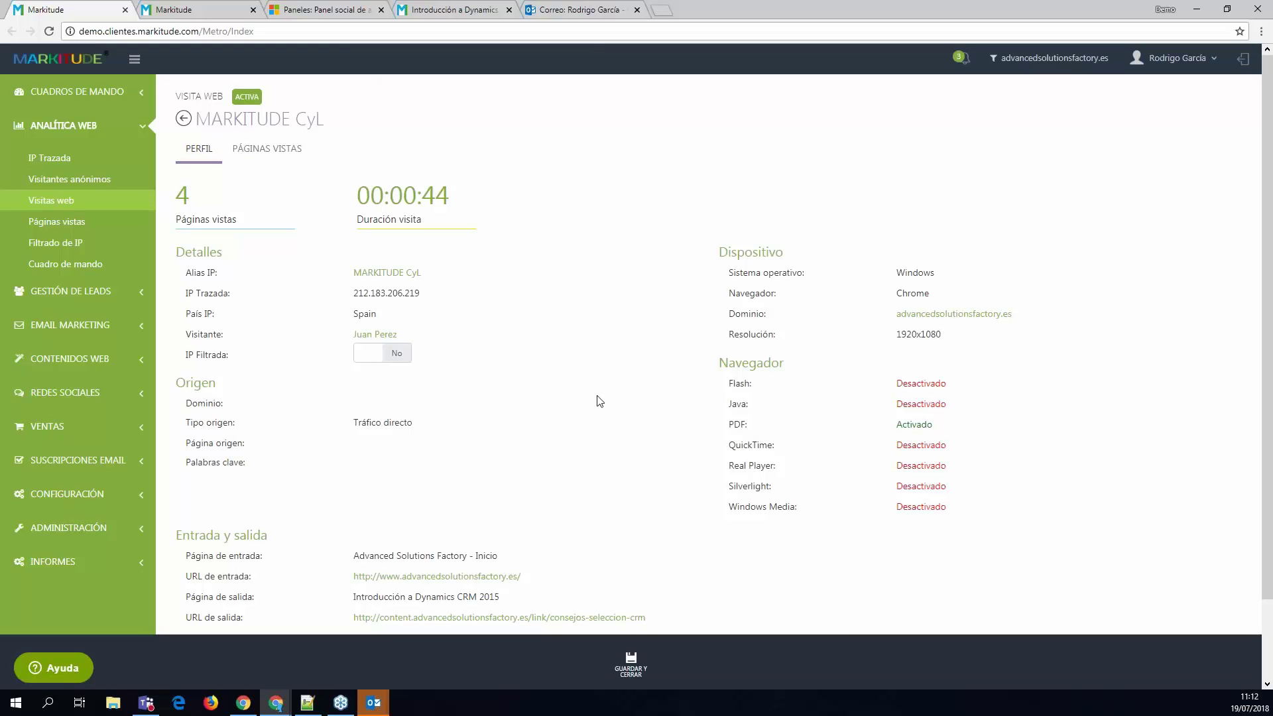
scroll(594, 412, down, 1)
click(631, 663)
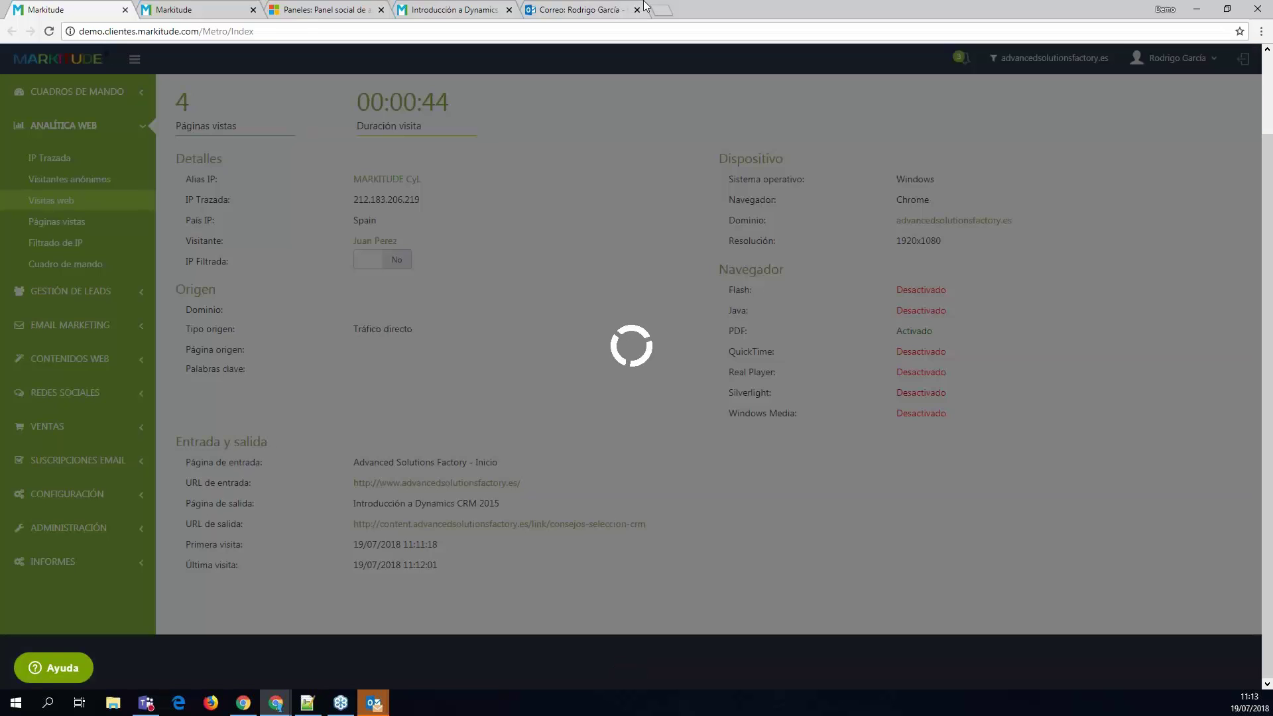
- Check the mailbox, then review the lead's profile: QuestZen, scoring 79, one email, Dynamics sync
click(584, 10)
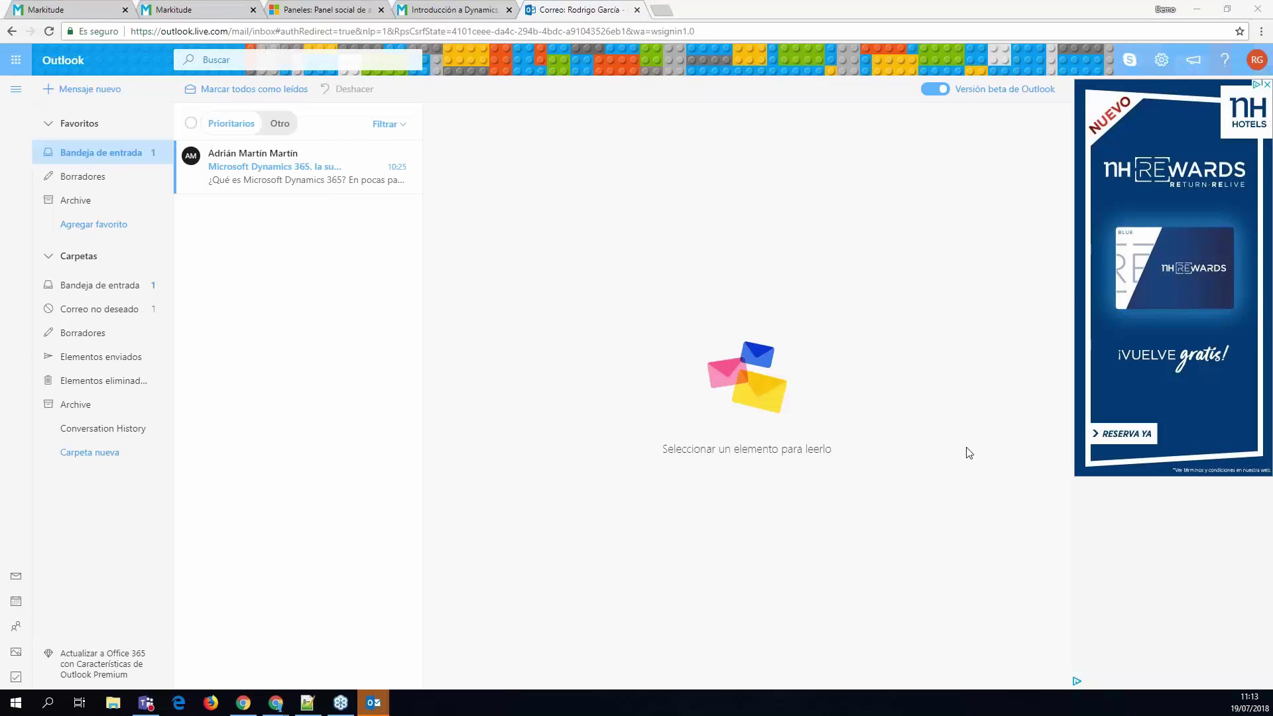
click(67, 10)
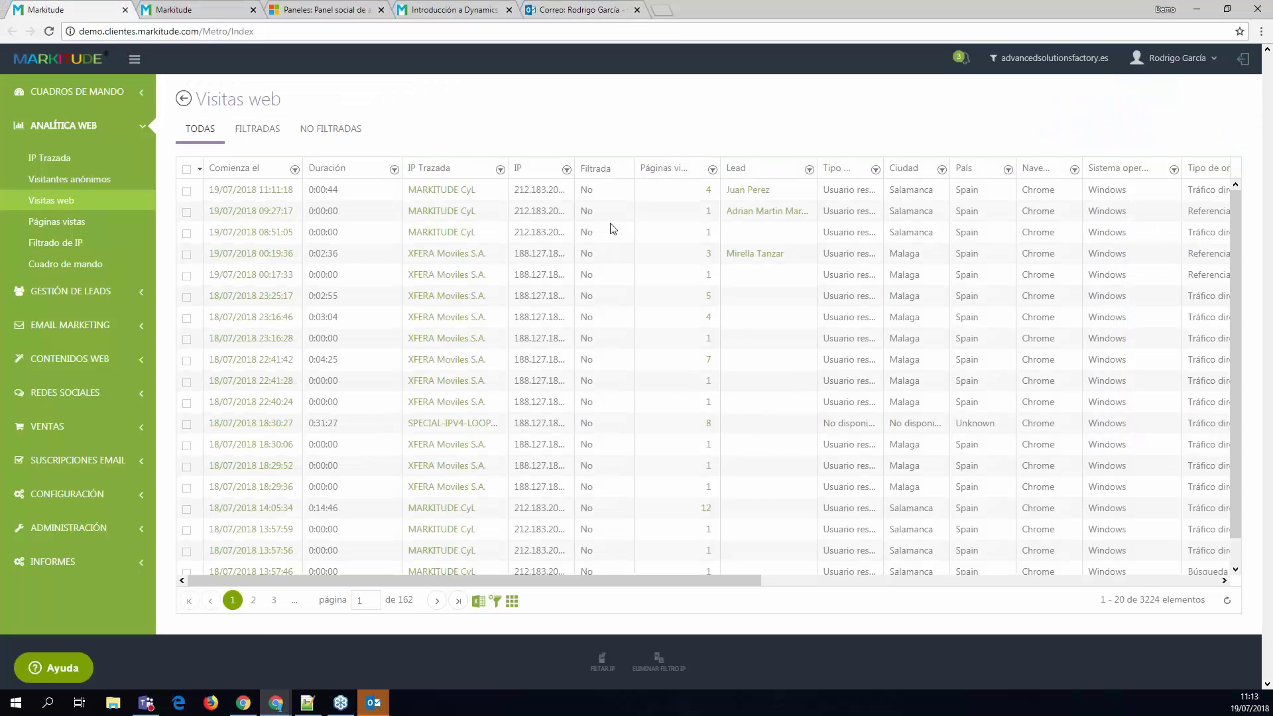
click(748, 191)
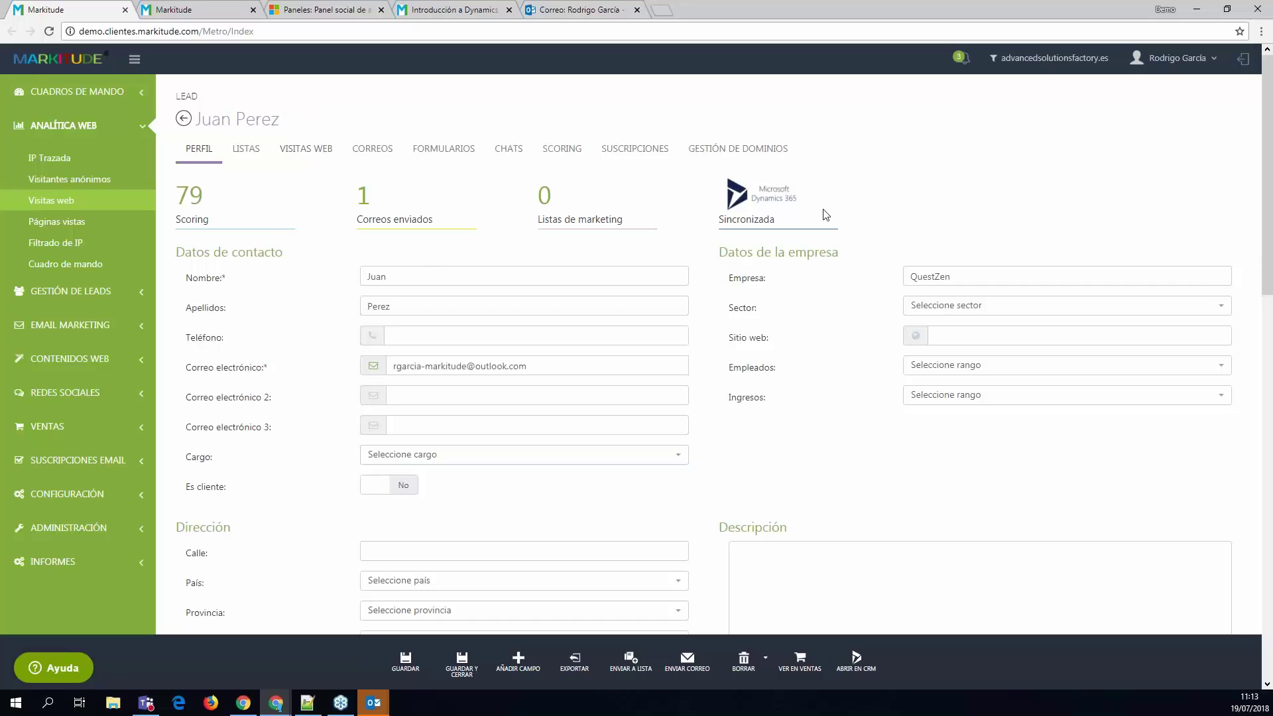
drag(815, 161, 850, 177)
click(778, 218)
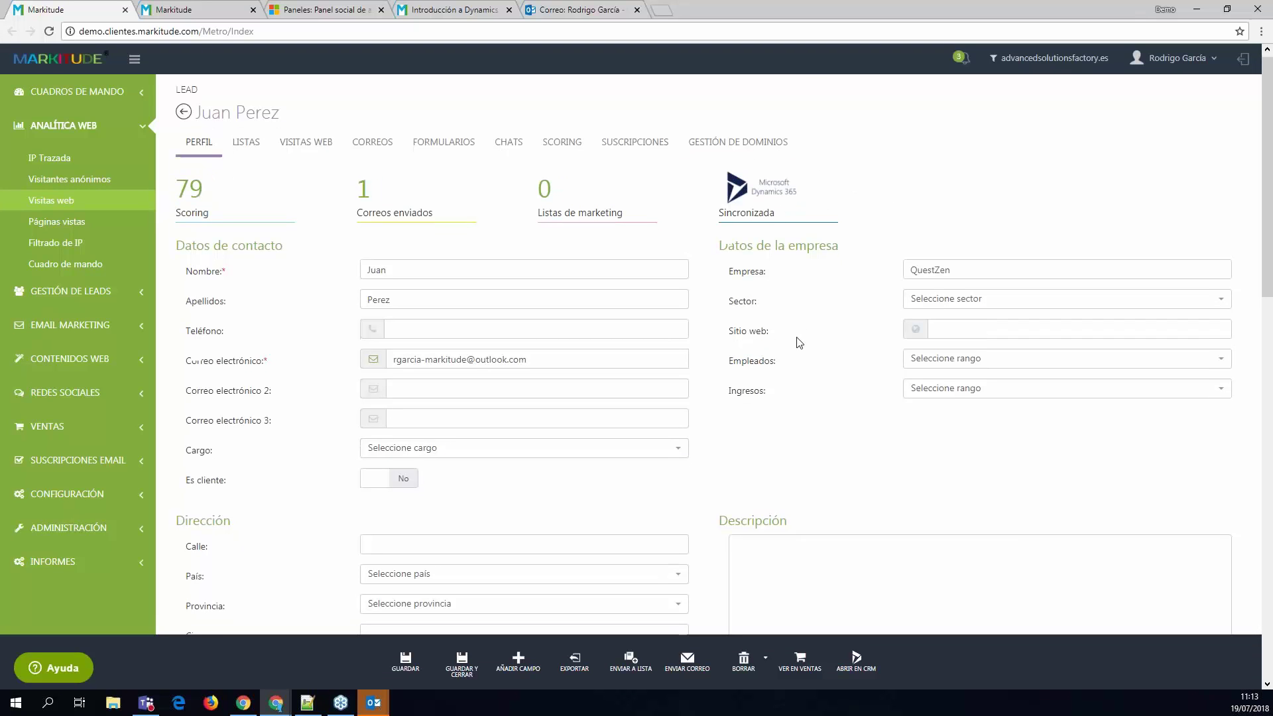
scroll(827, 350, down, 5)
scroll(828, 397, down, 5)
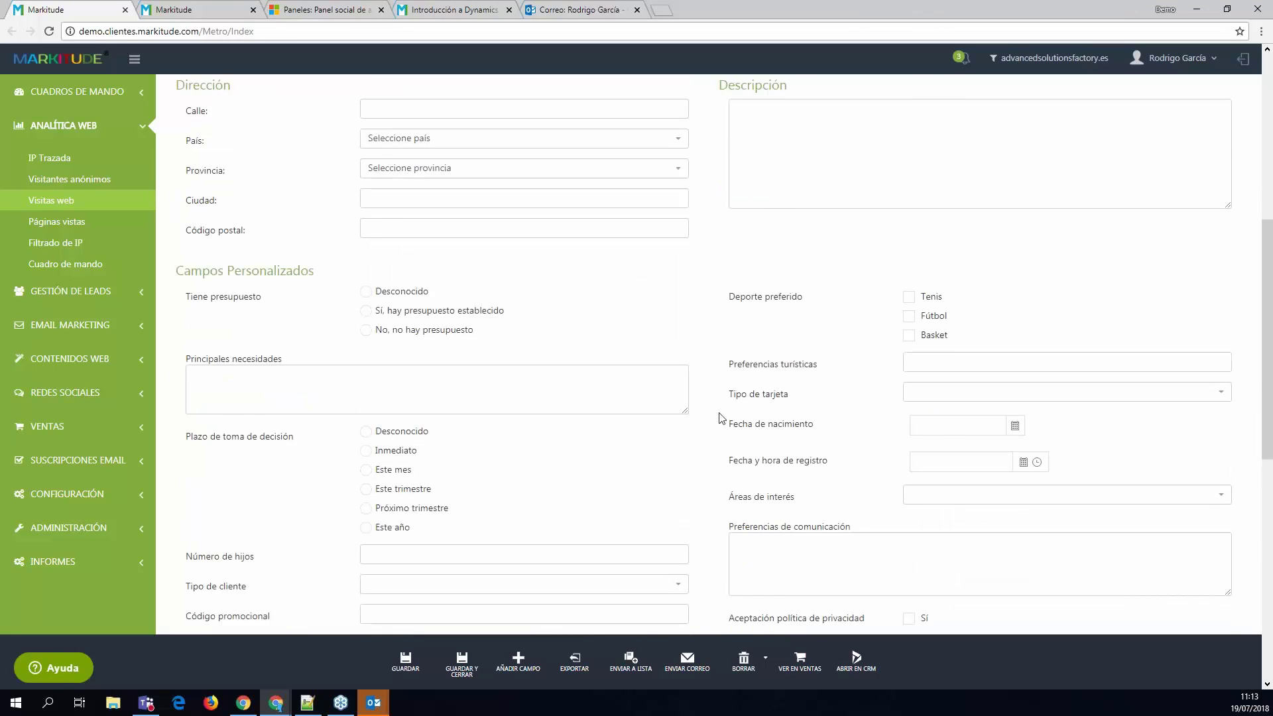
- Open the lead in Dynamics 365 and view its submitted 7 Consejos web form record
click(856, 660)
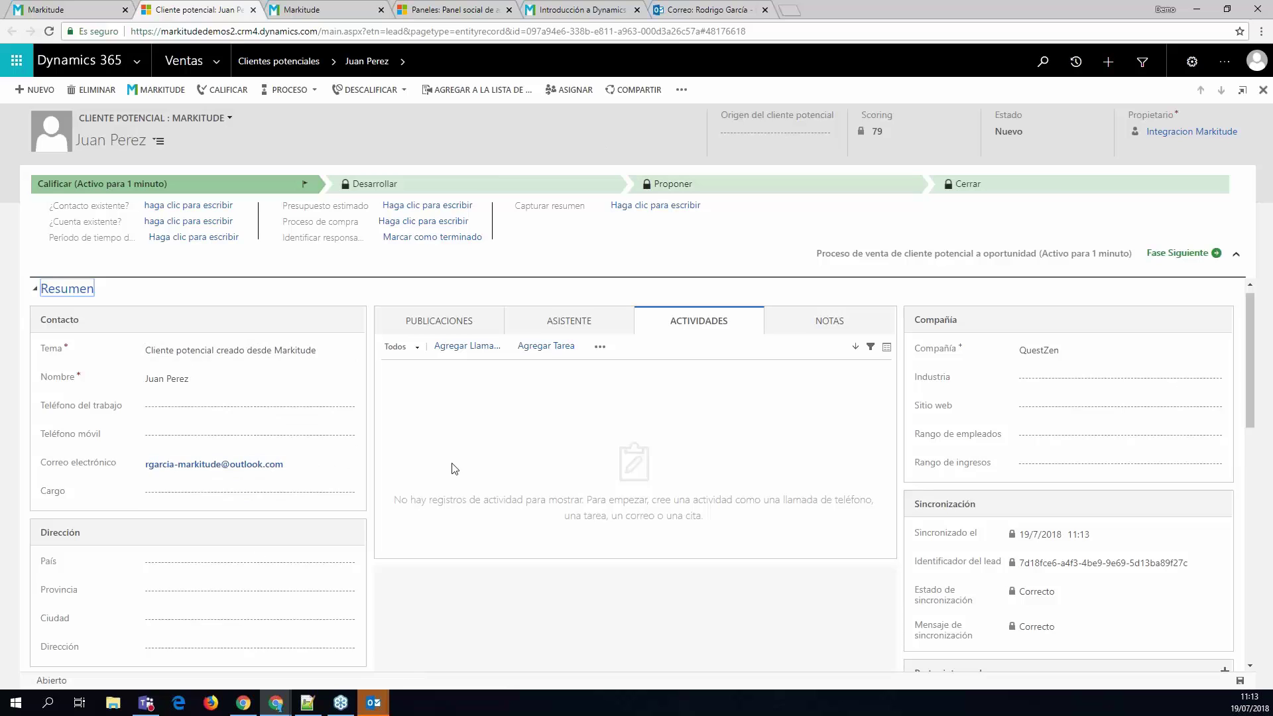
scroll(454, 469, down, 9)
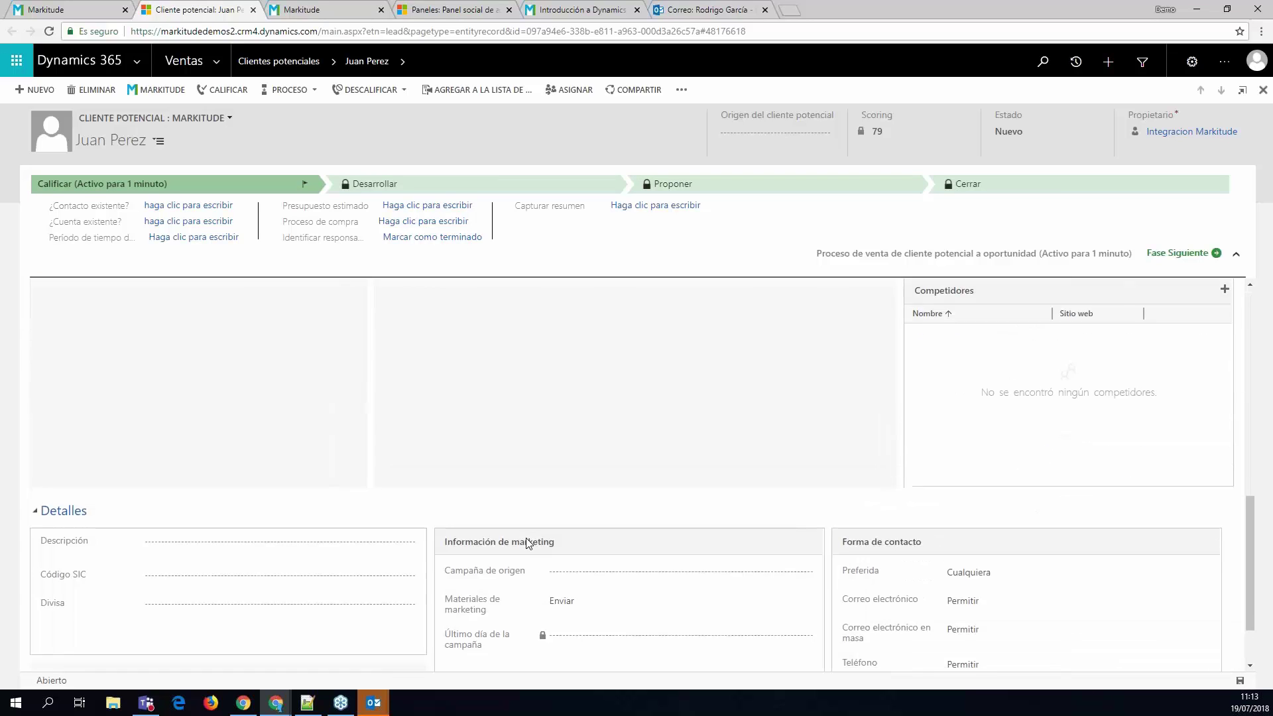
scroll(527, 537, up, 9)
click(403, 61)
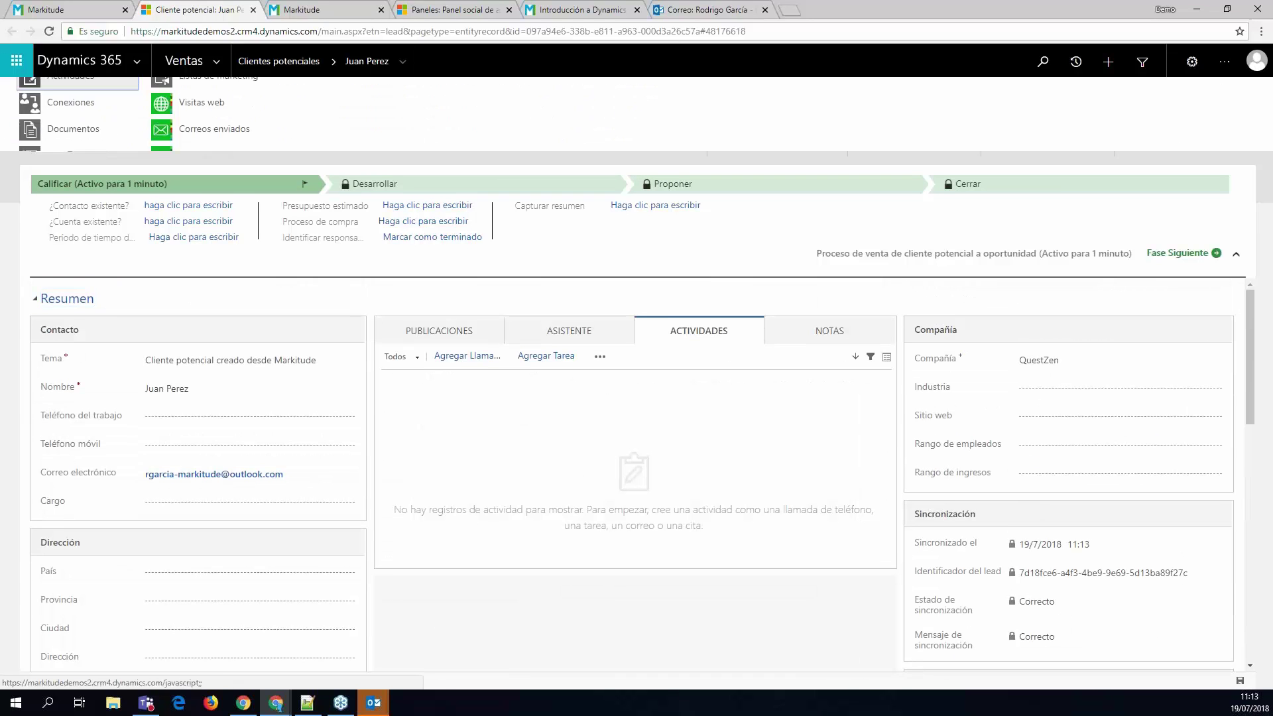
click(265, 169)
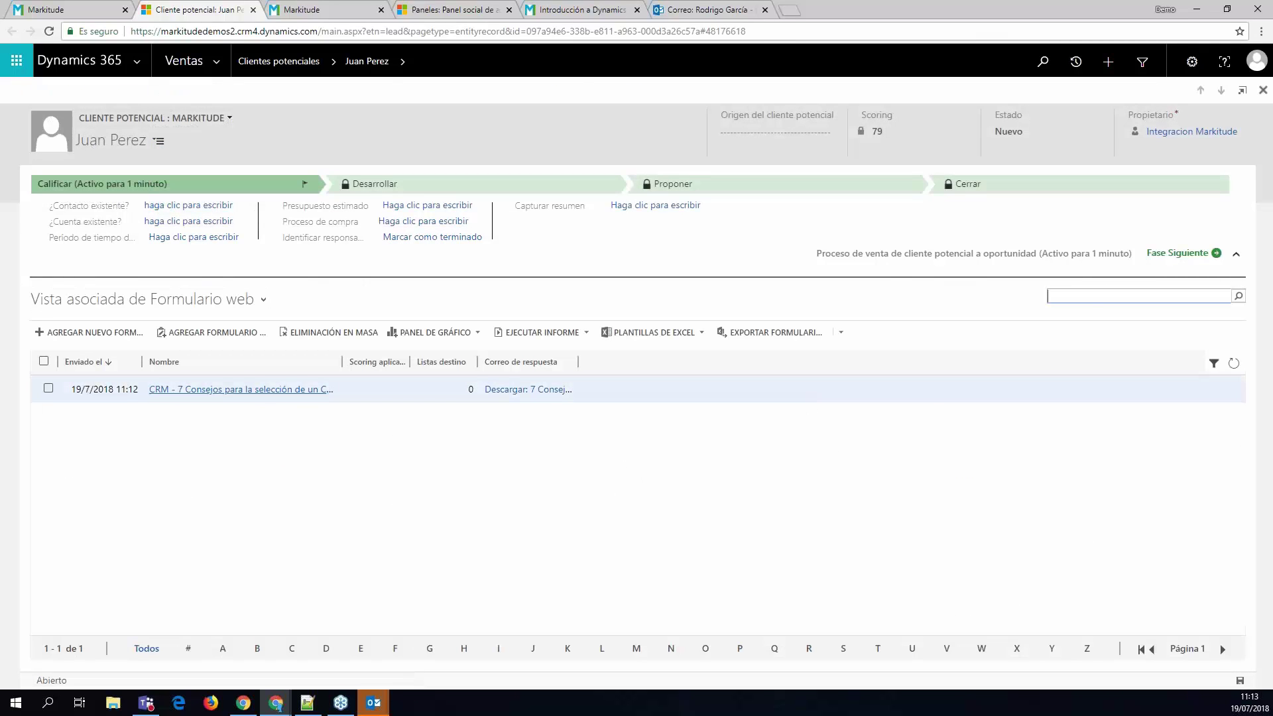
click(240, 389)
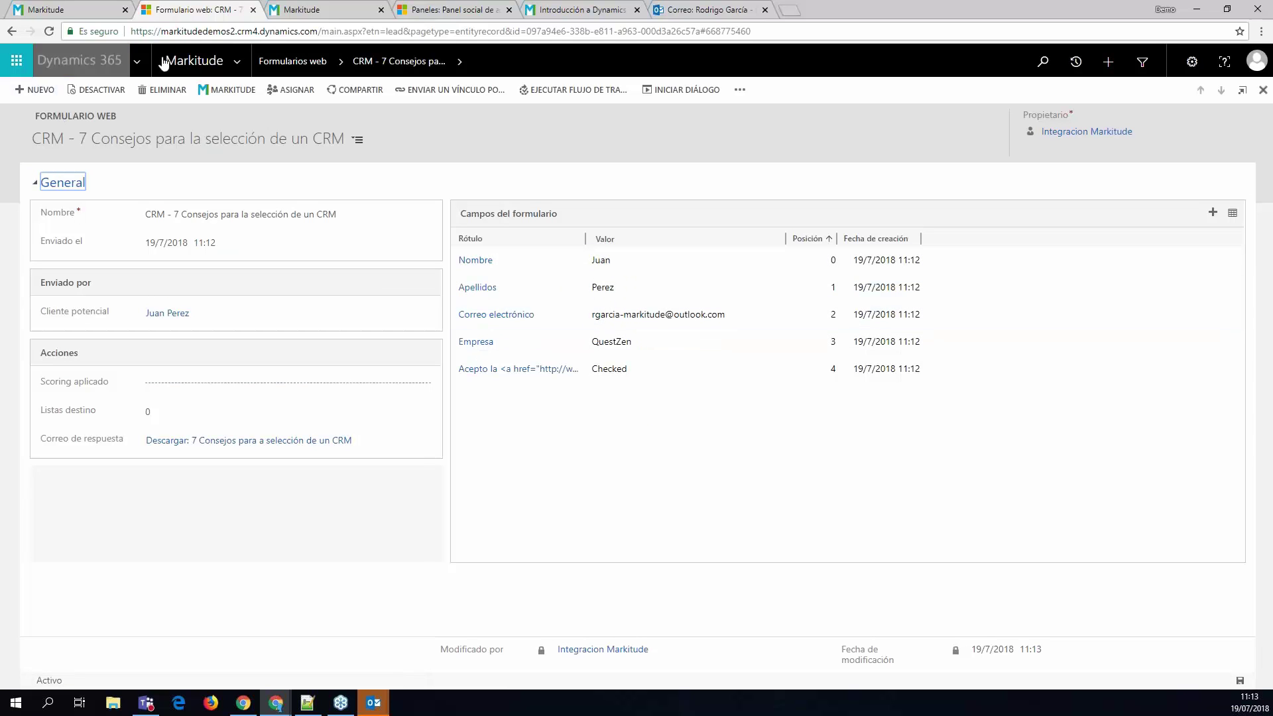
- Return to the lead record and review its related Visitas web
click(341, 61)
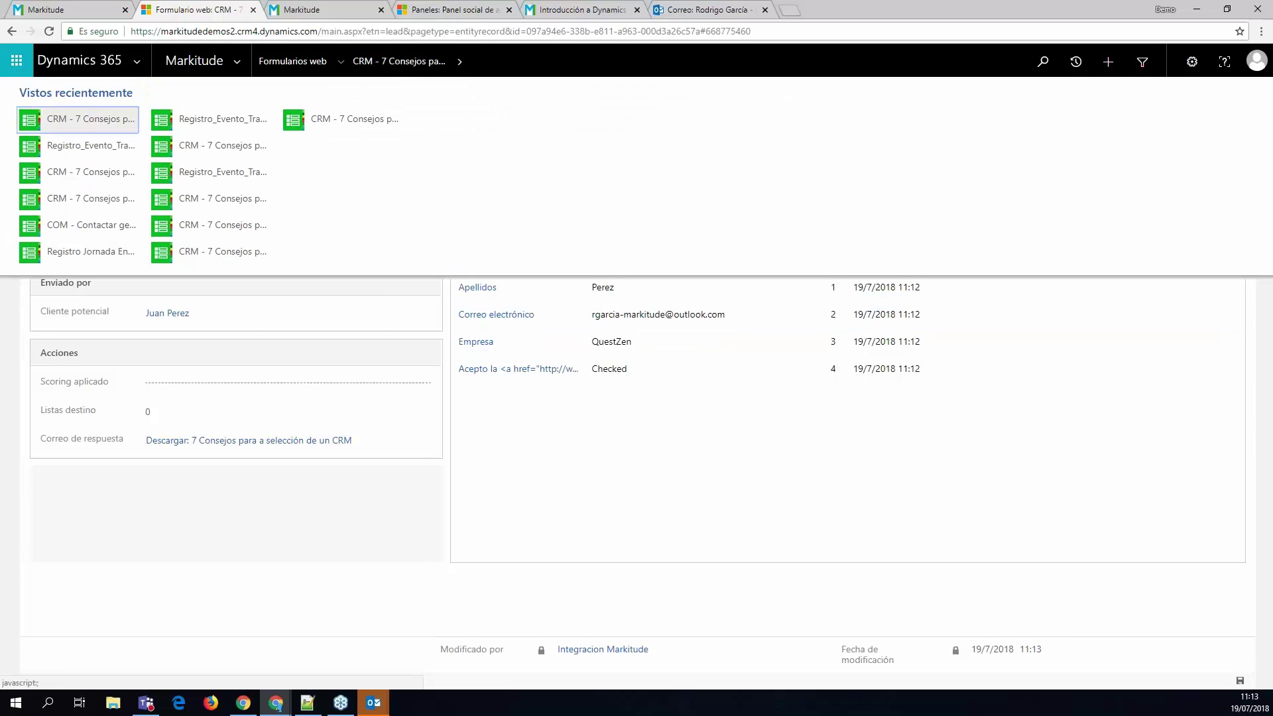
click(238, 61)
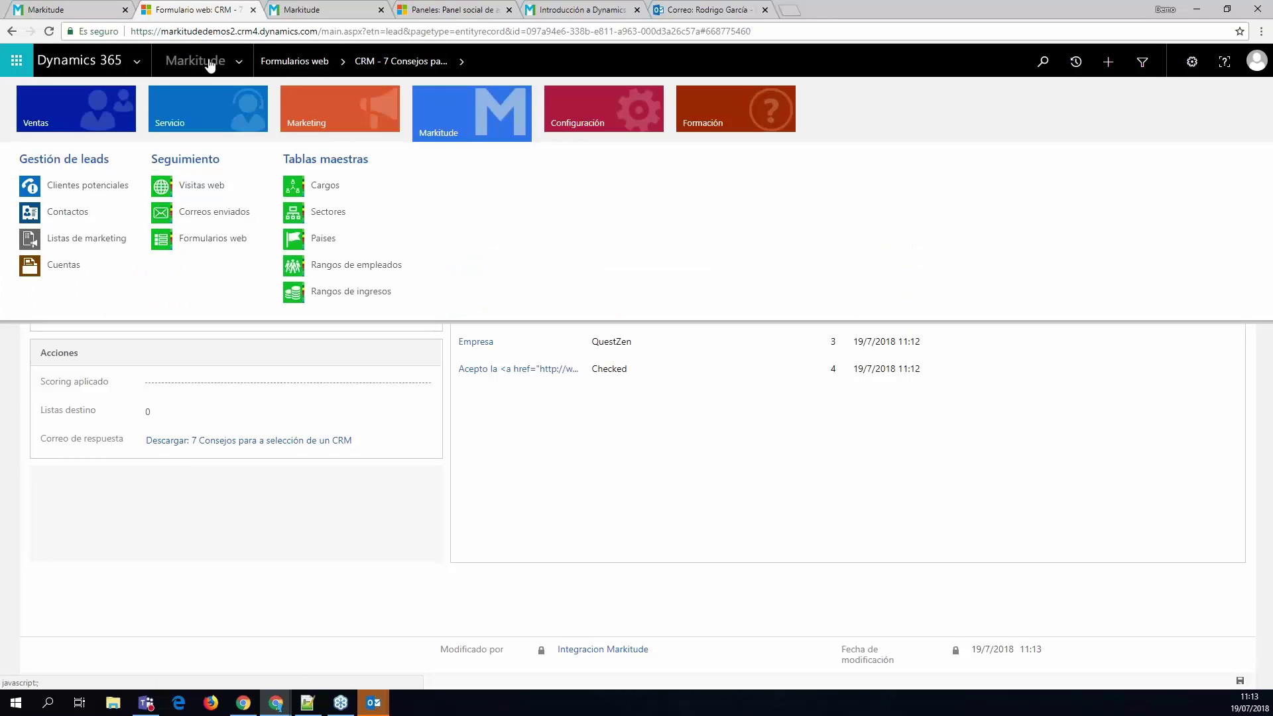
click(210, 61)
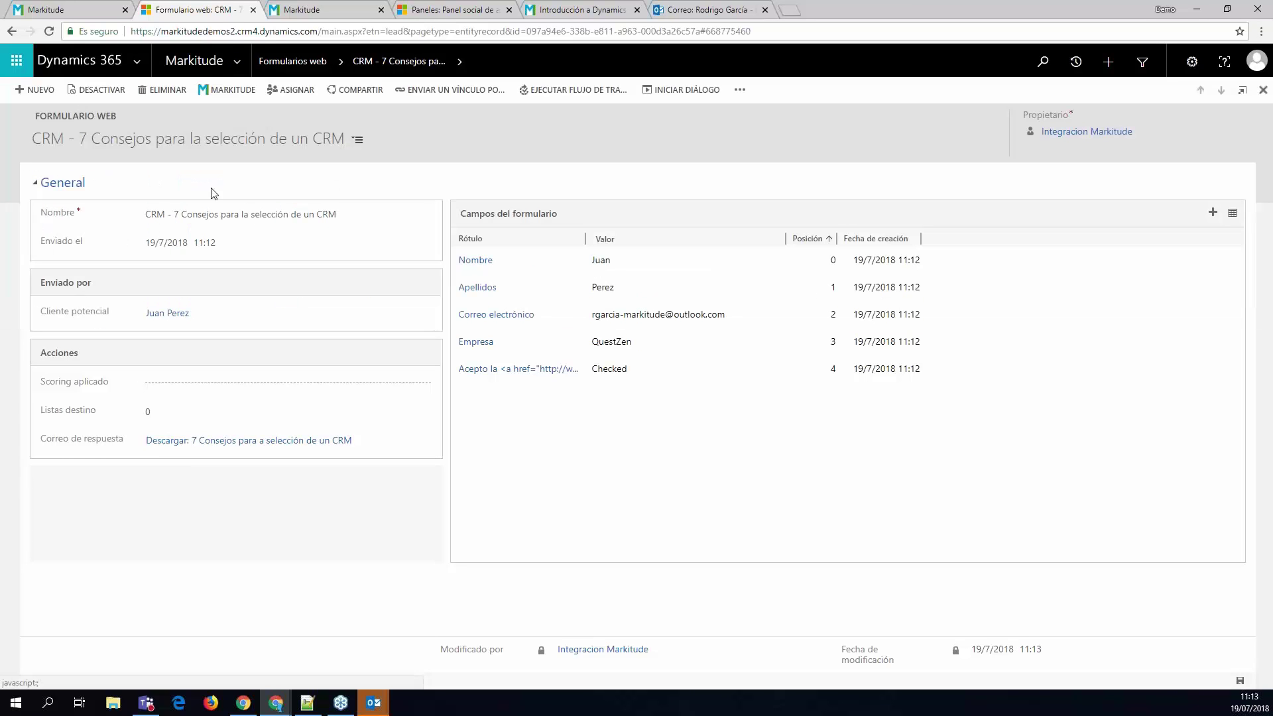
click(158, 315)
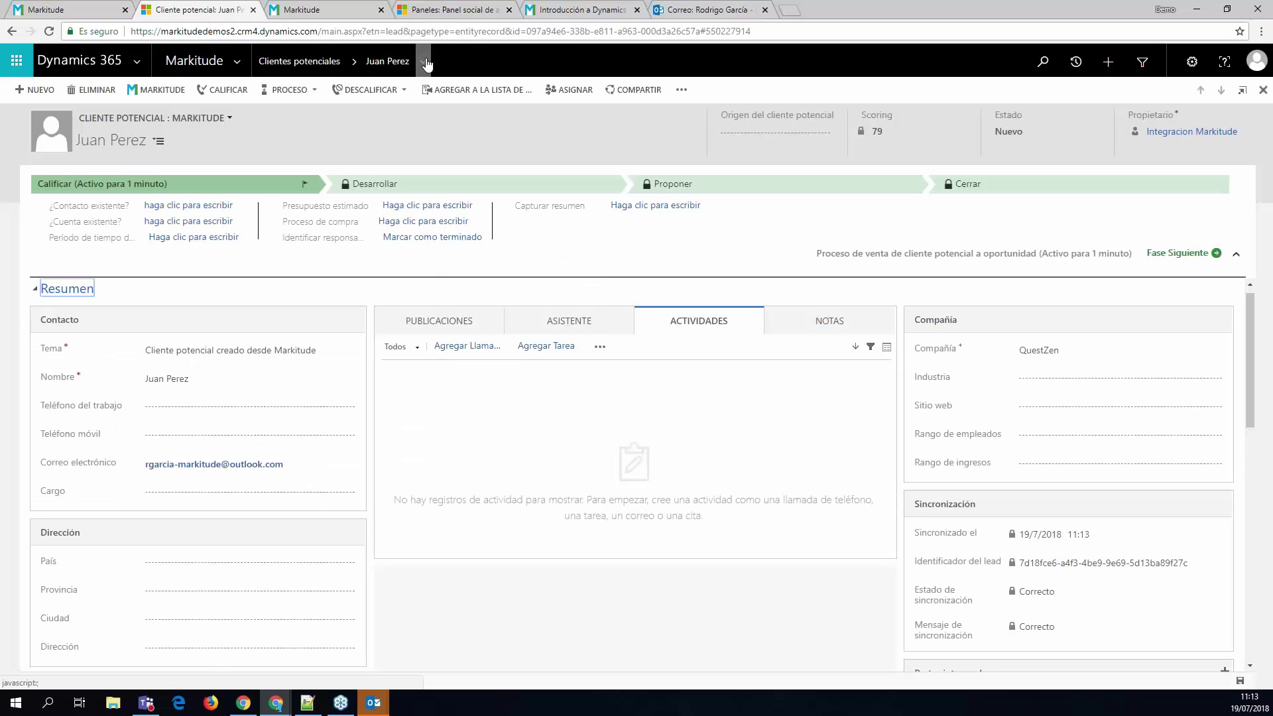
click(423, 61)
click(194, 146)
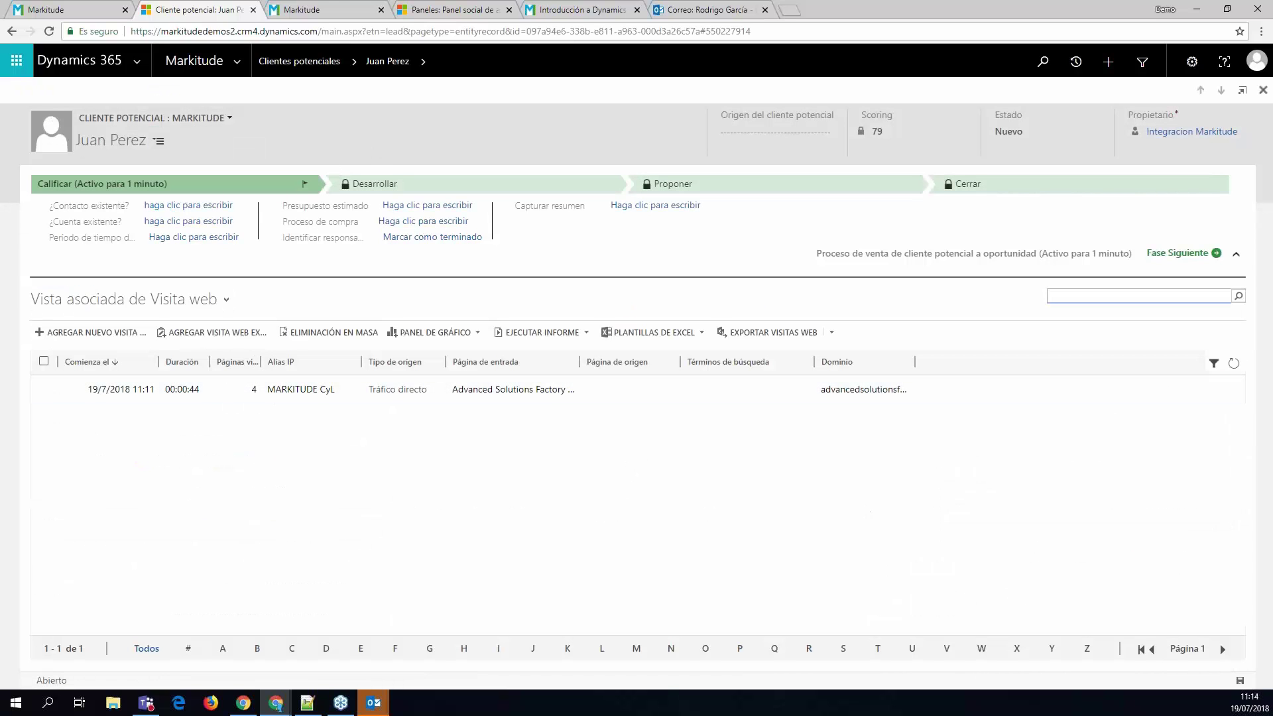
- Reload the lead record and review the Correos enviados sent to the lead
click(282, 10)
click(211, 8)
click(350, 65)
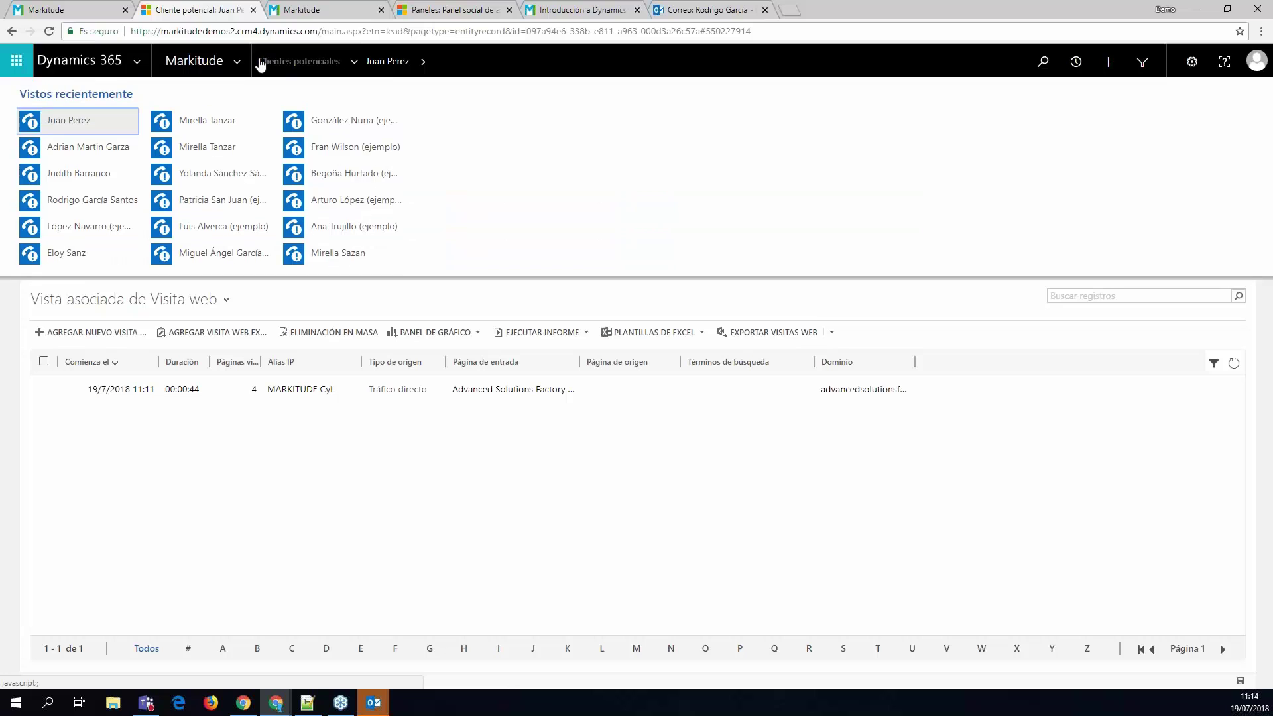
click(234, 63)
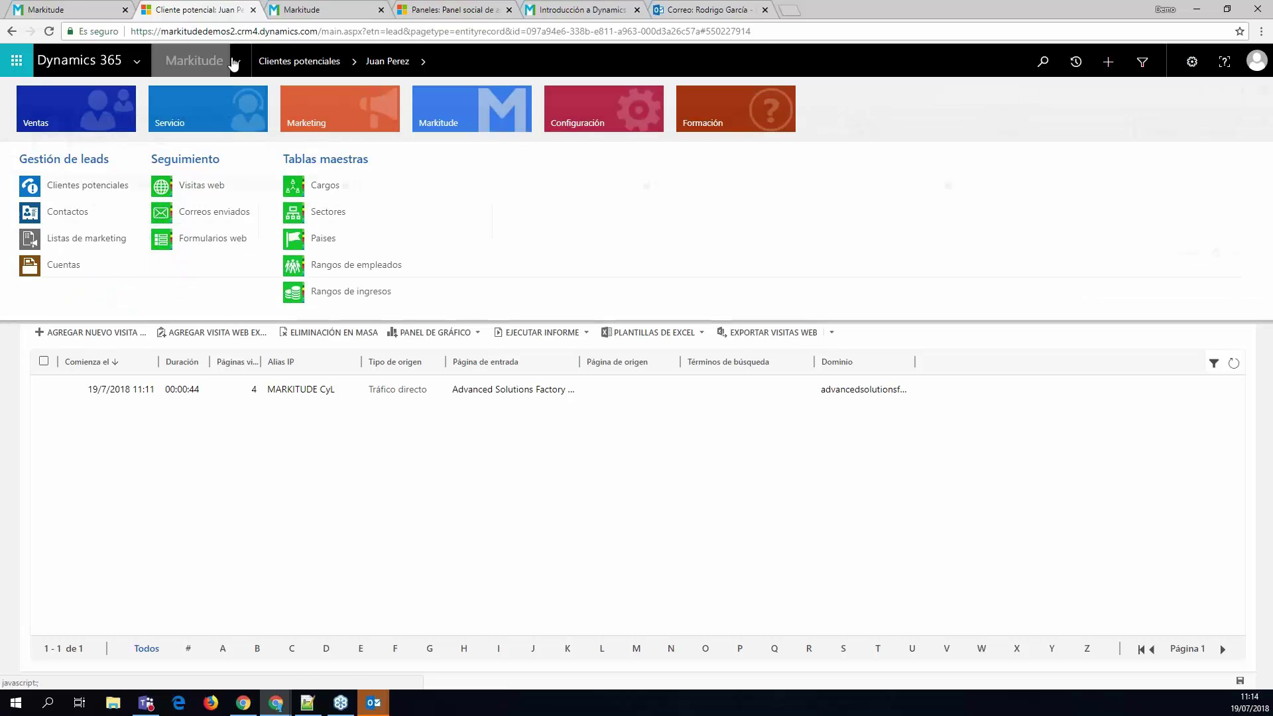
click(352, 63)
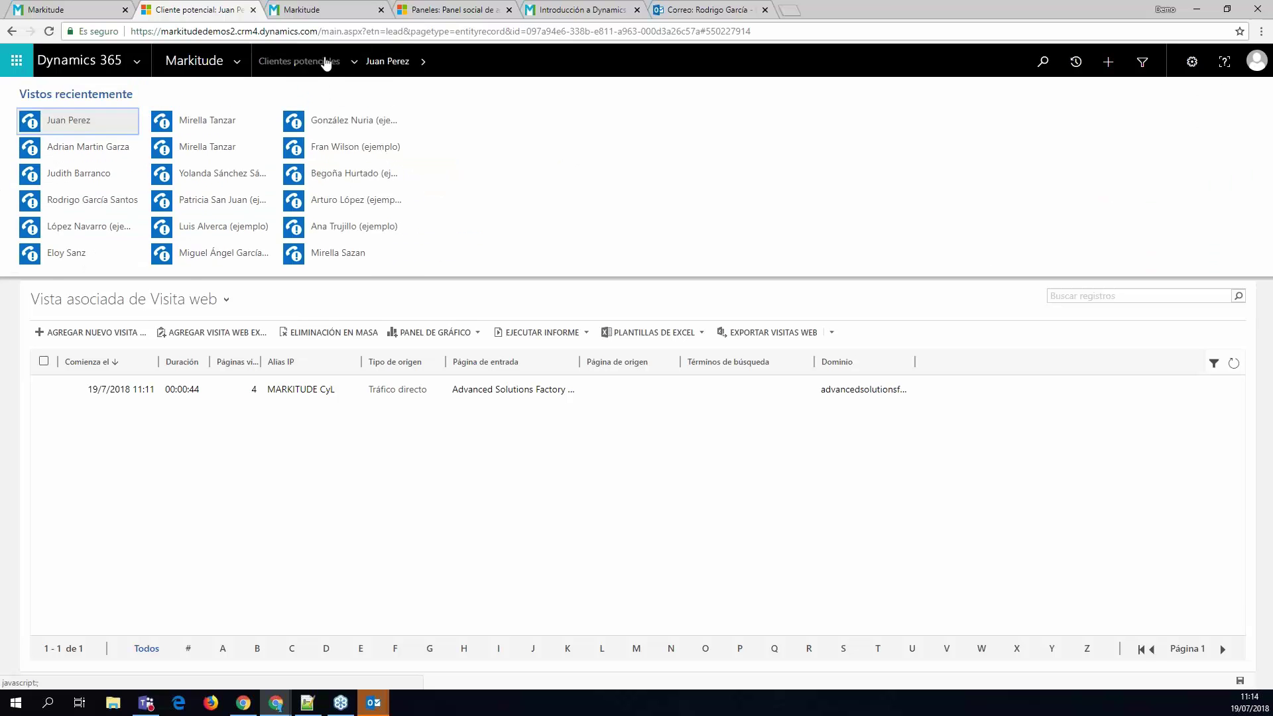
click(100, 152)
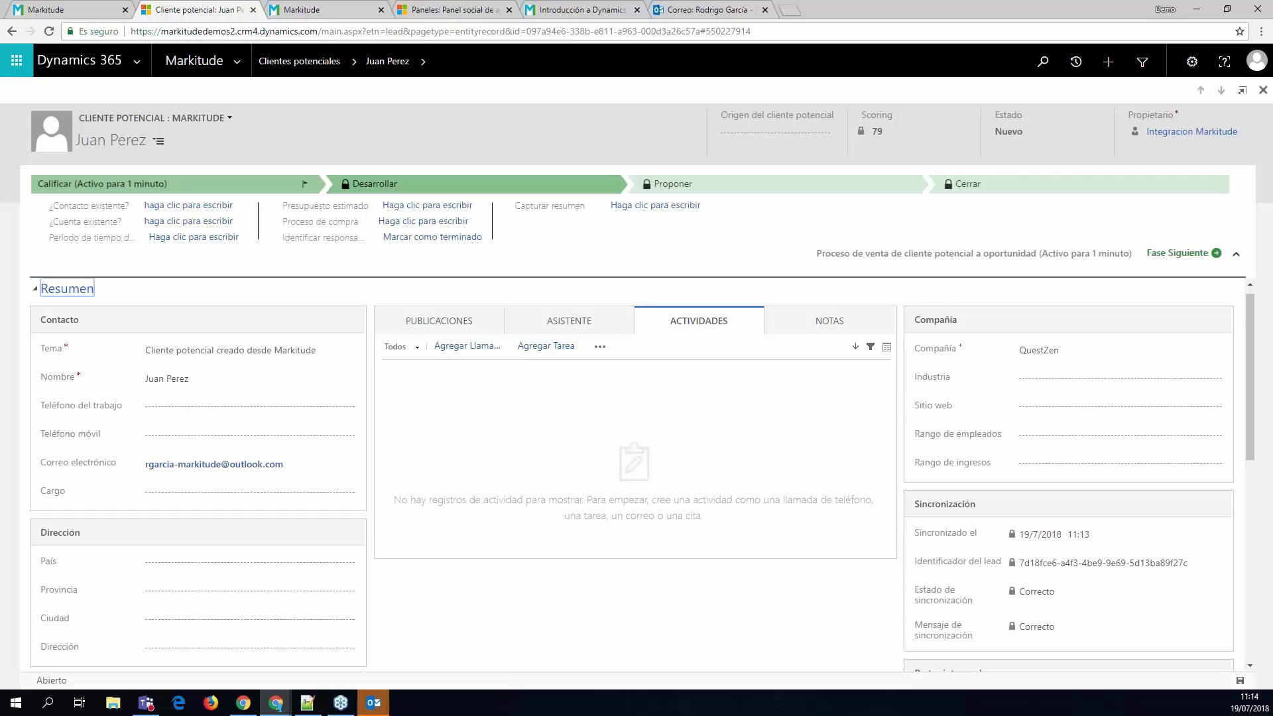
click(423, 61)
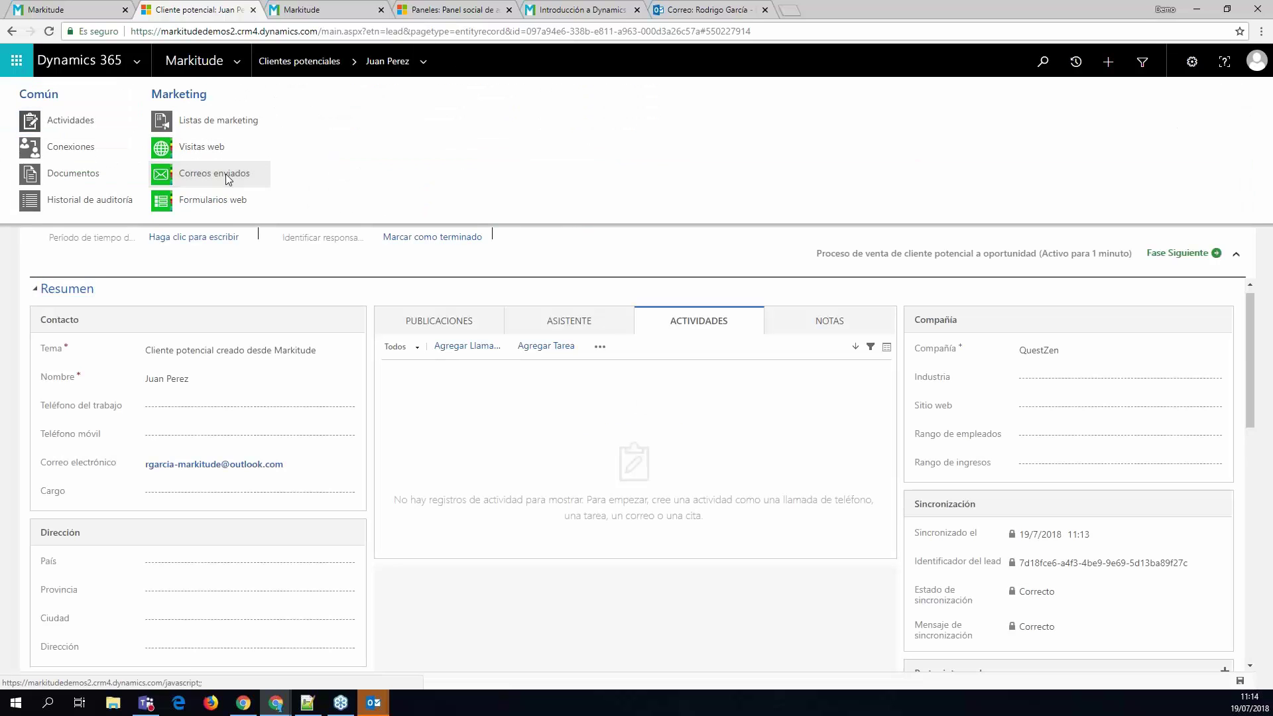
click(225, 174)
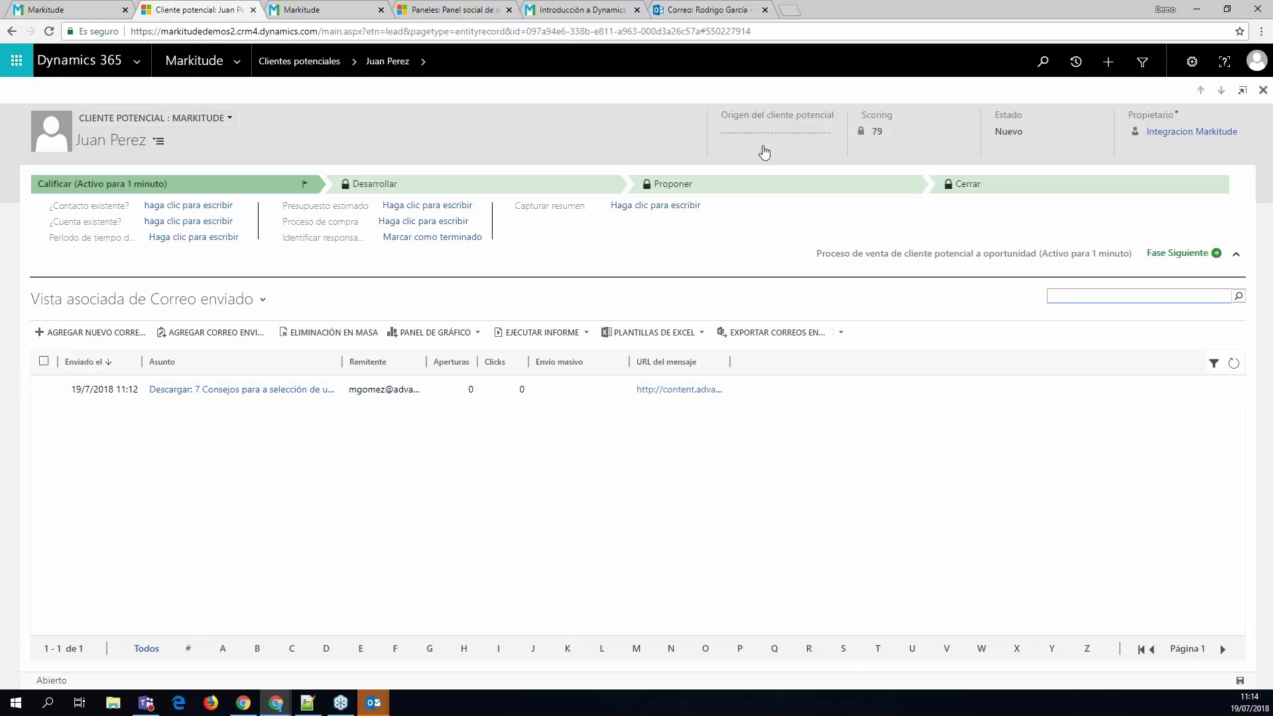
click(700, 11)
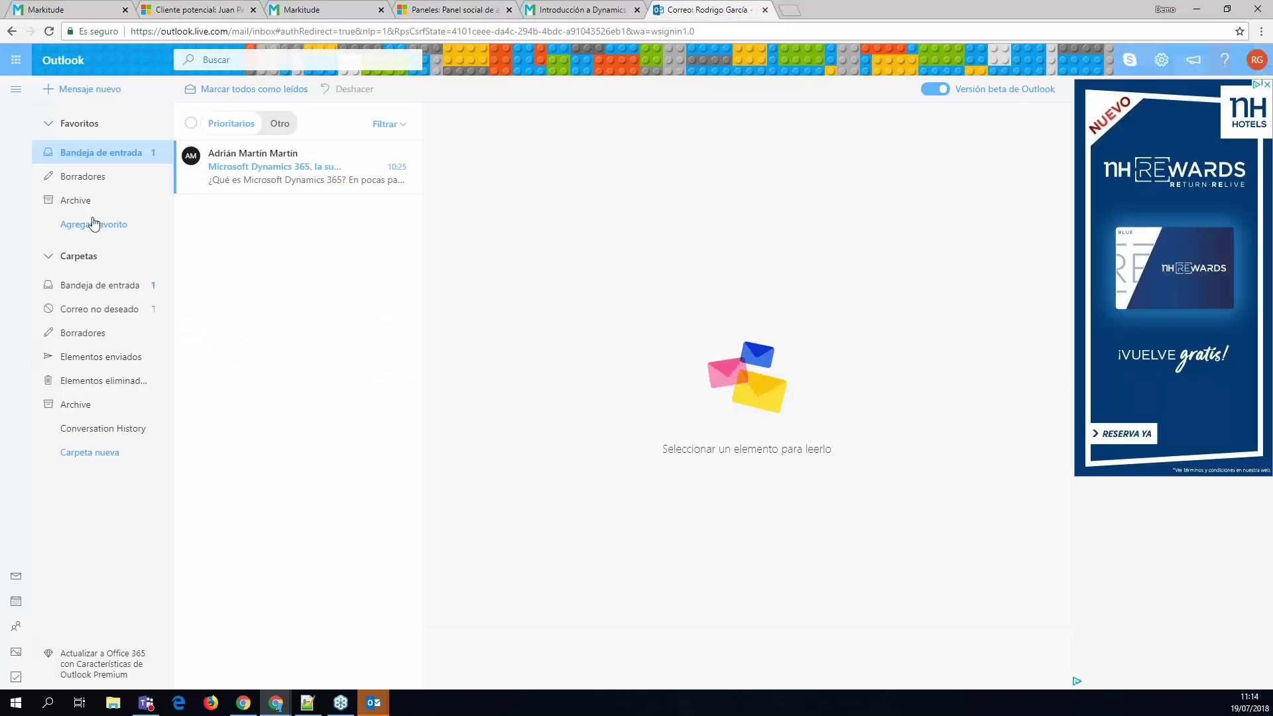
- Move the download email from Correo no deseado to Bandeja de entrada and open it
click(106, 285)
click(90, 310)
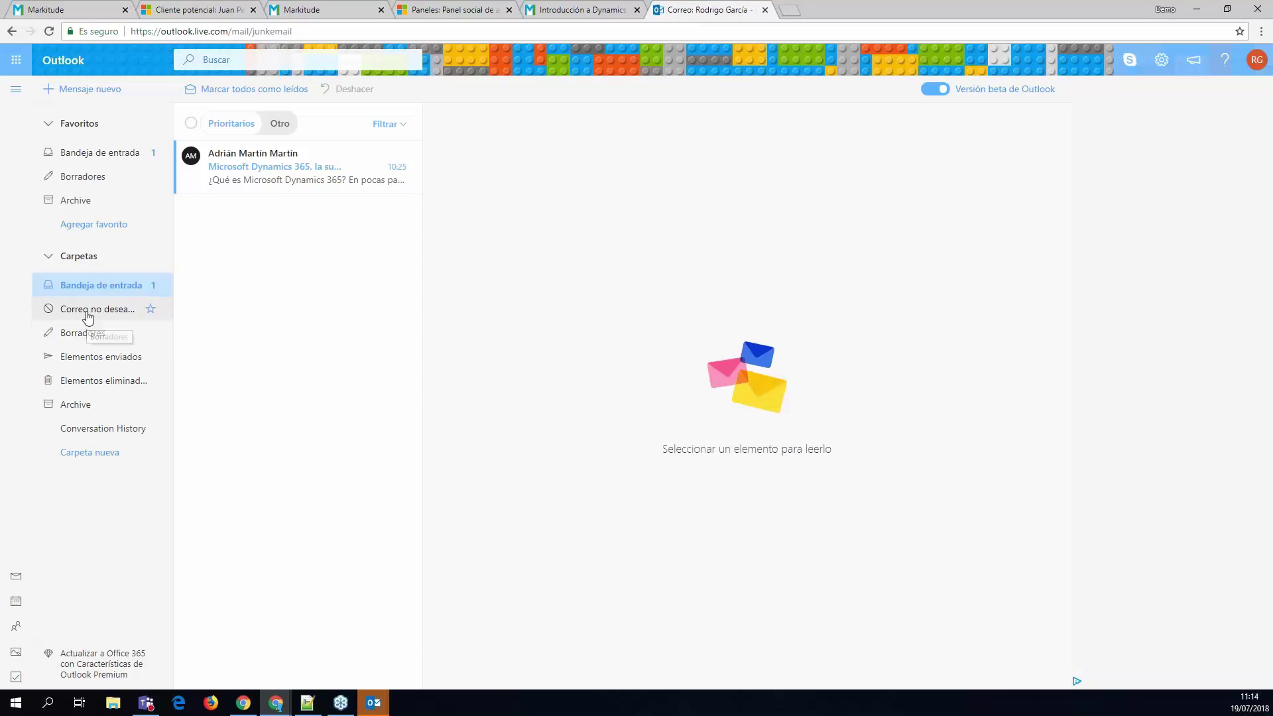
drag(96, 147, 156, 156)
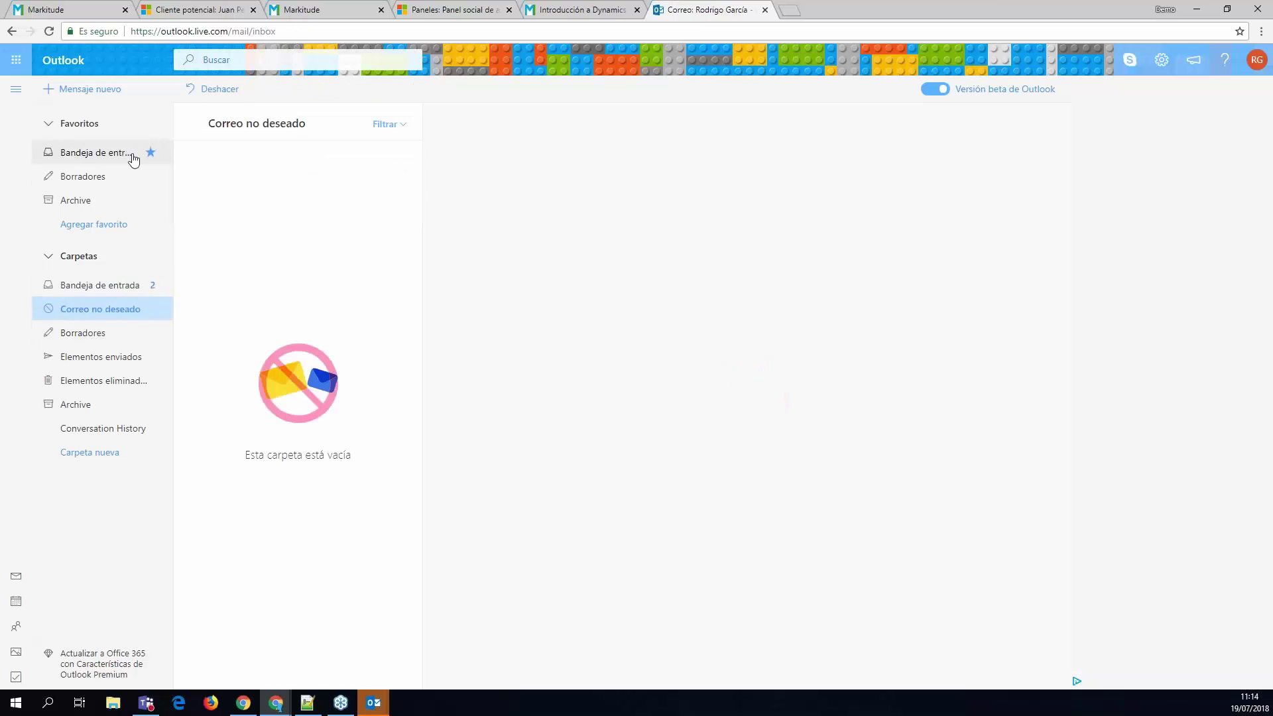
click(133, 154)
click(302, 161)
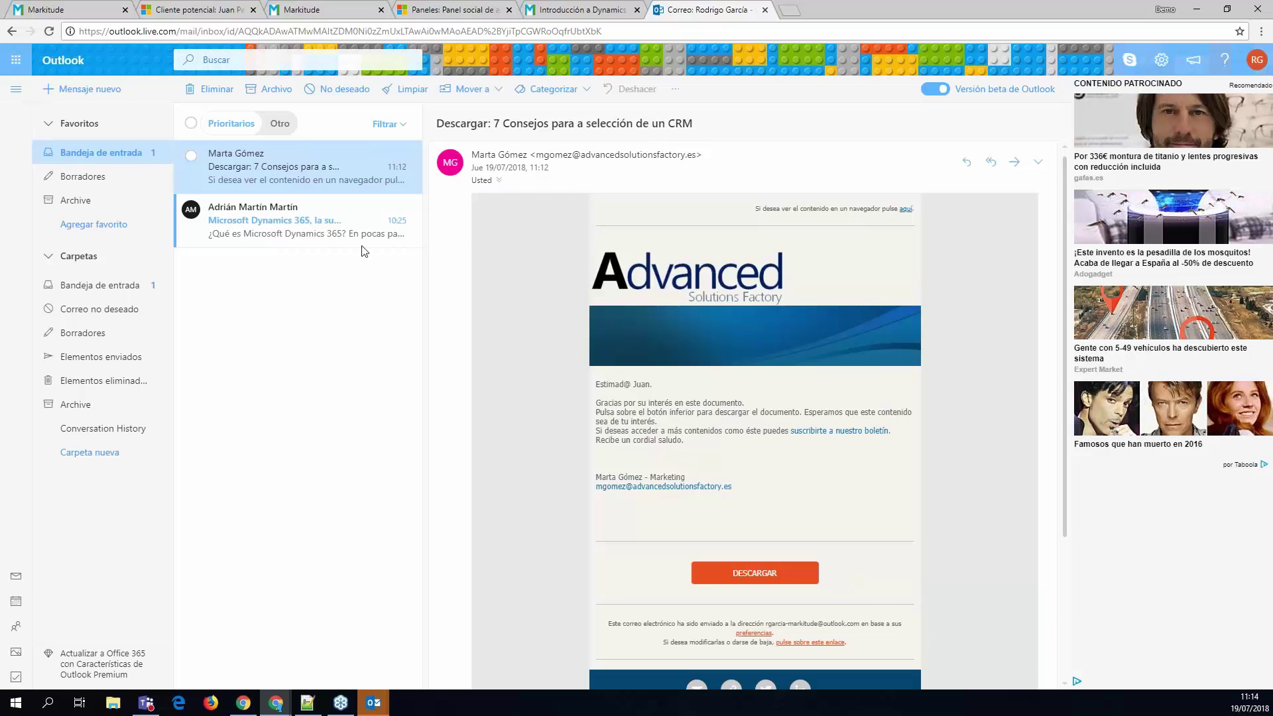
- Follow the email's DESCARGAR link to the 7 Consejos CRM guide page
click(744, 575)
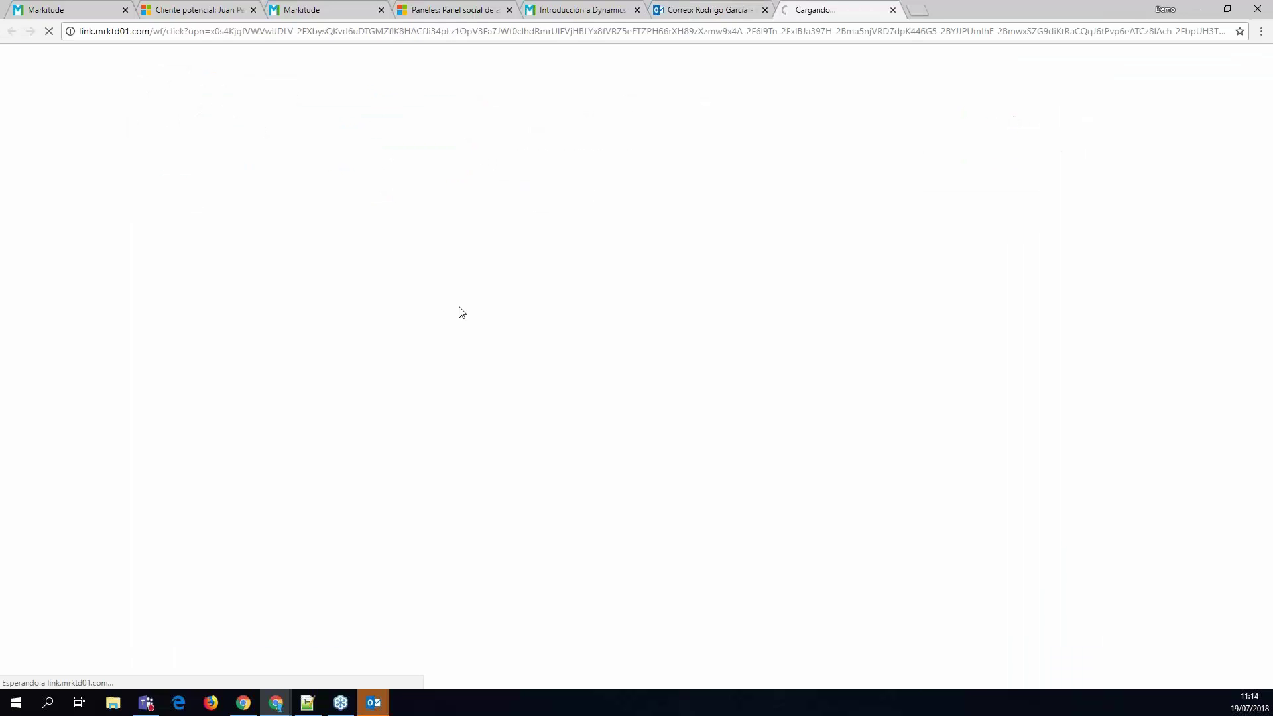
click(707, 9)
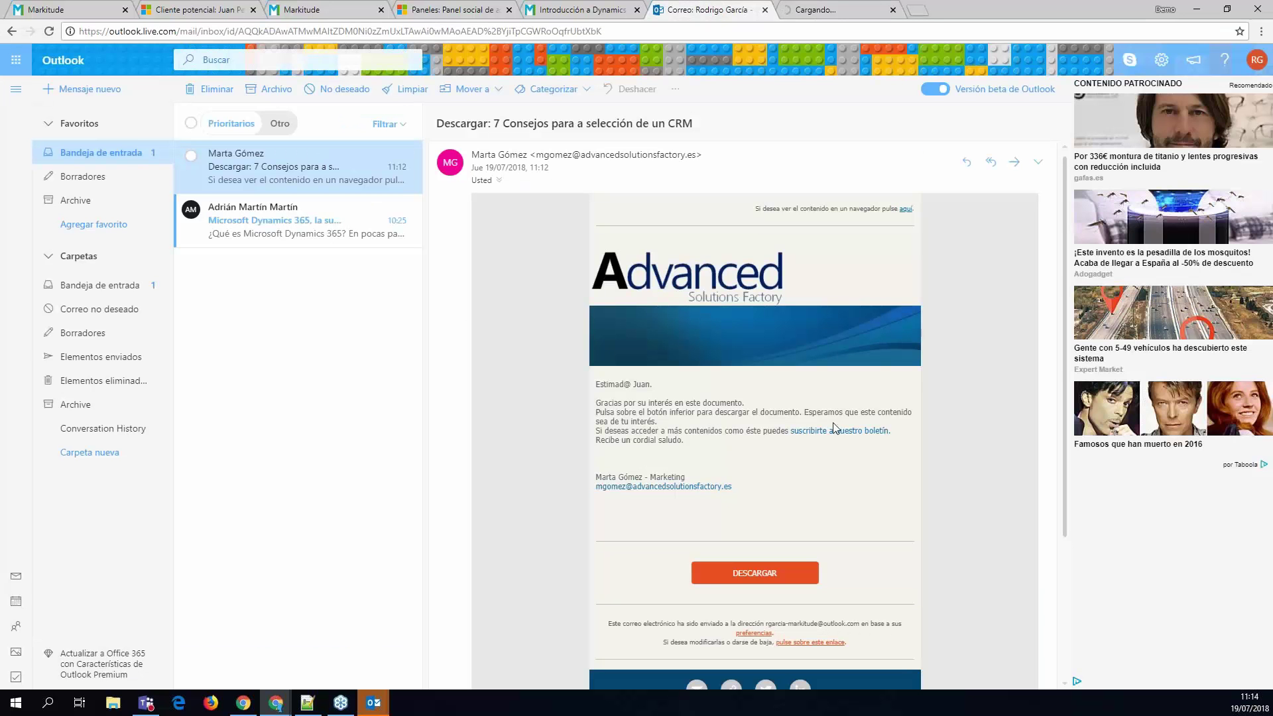
click(322, 214)
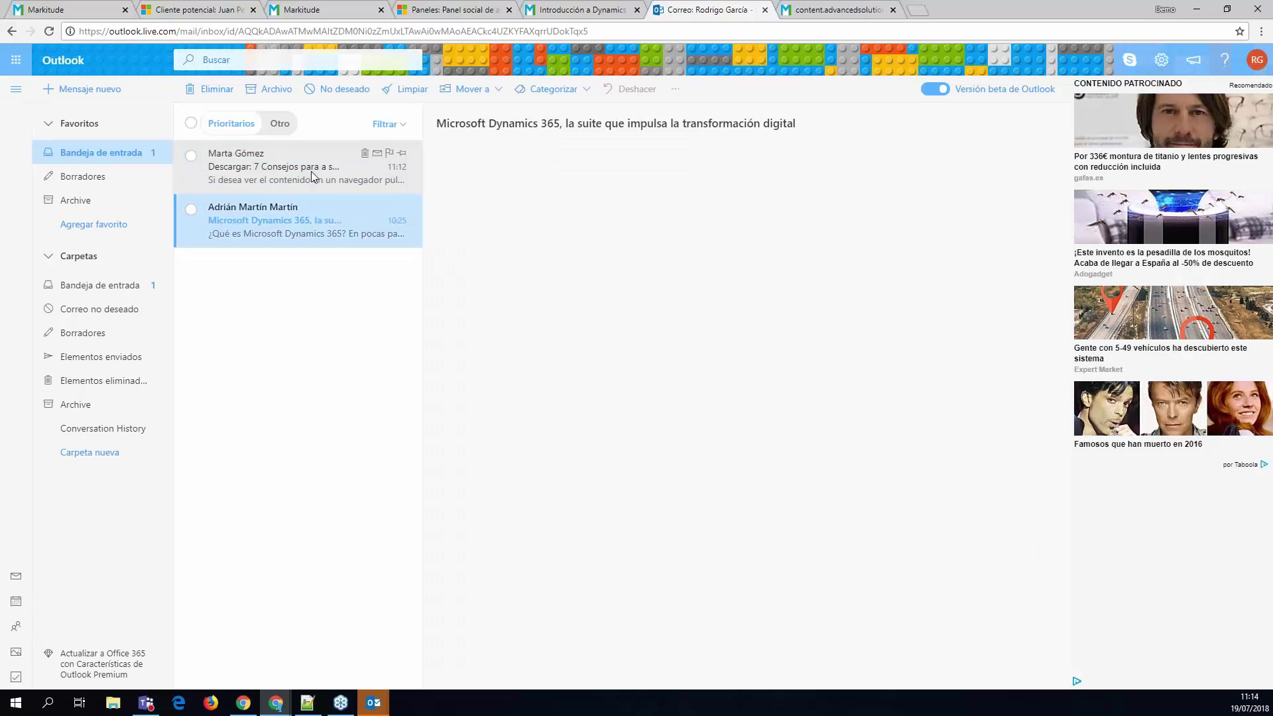
click(314, 177)
key(ctrl+Tab)
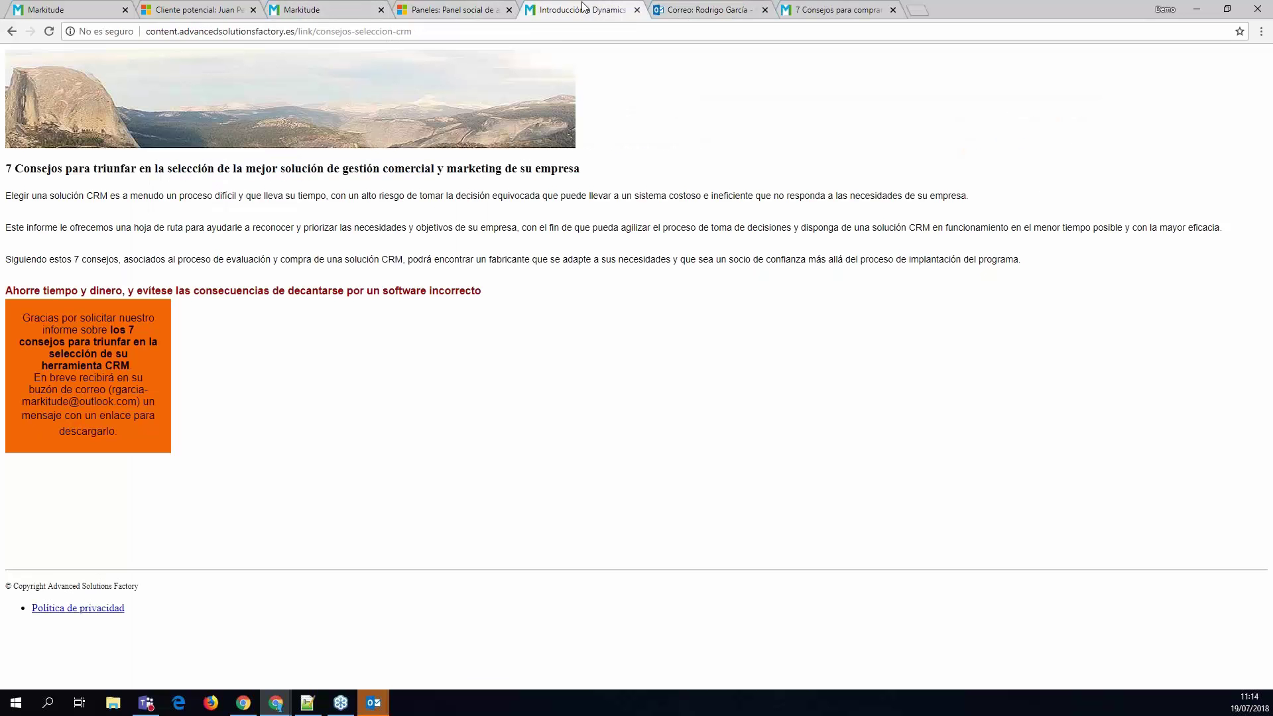
- Refresh the lead's Correo enviado grid in Dynamics 365 to show the download email
click(475, 8)
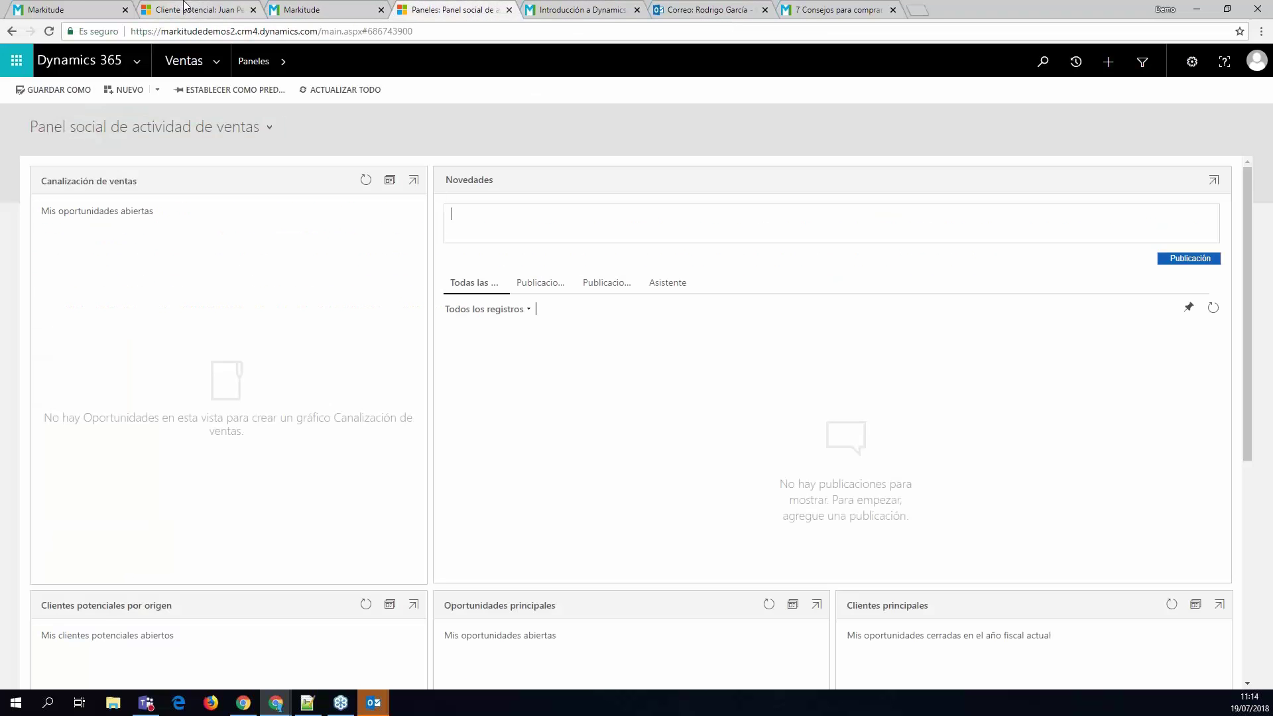
click(185, 8)
click(1236, 364)
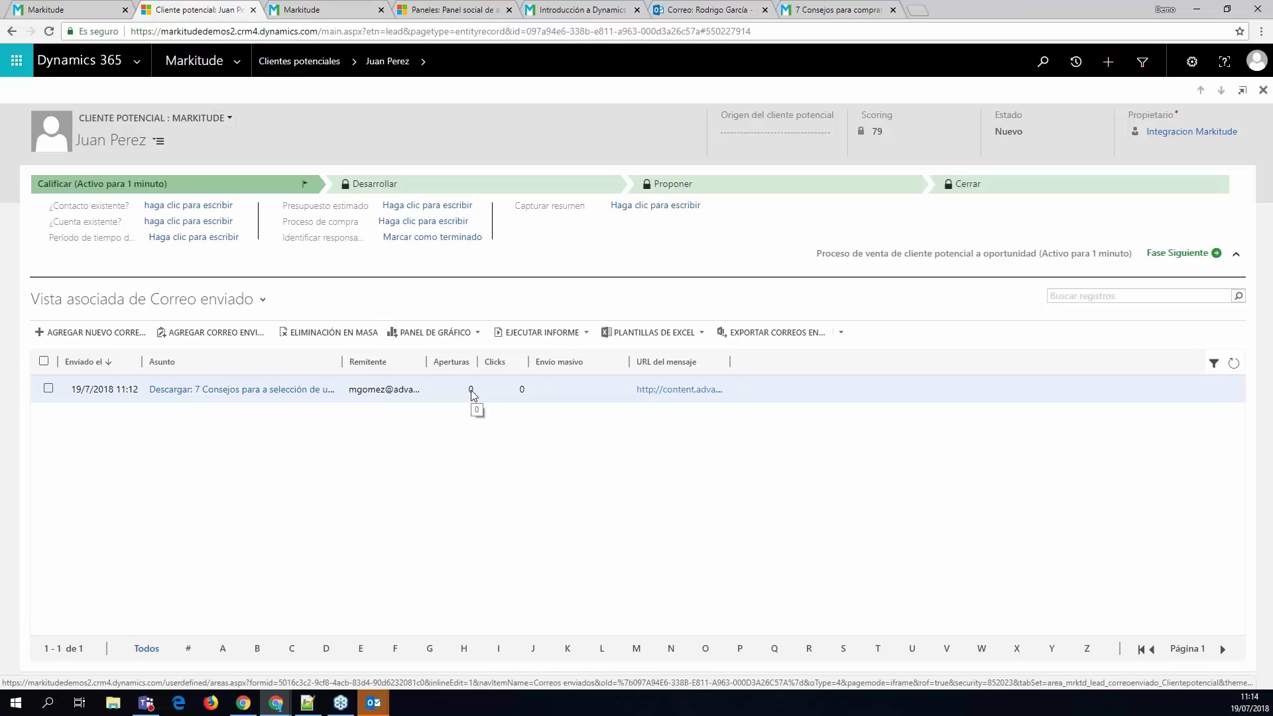
click(1236, 365)
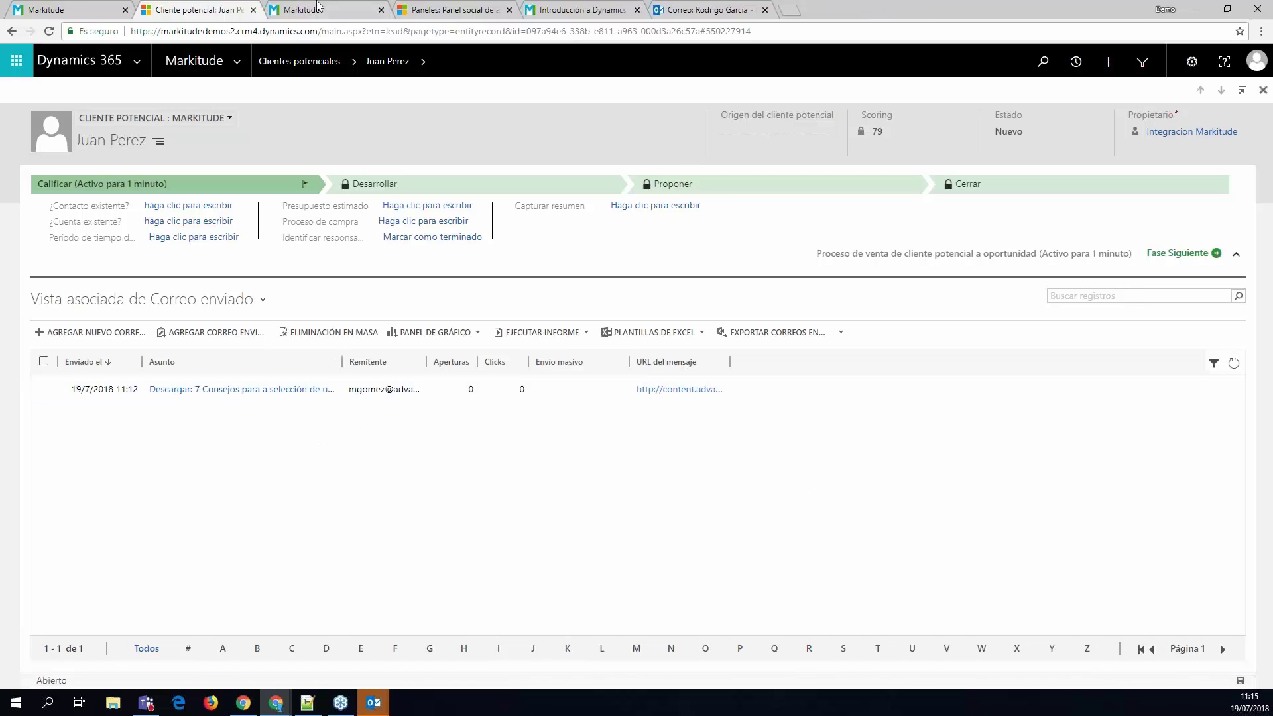
- Show the lead's sent emails under Markitude's CORREOS tab
click(68, 5)
scroll(226, 332, up, 10)
scroll(225, 332, up, 2)
click(372, 149)
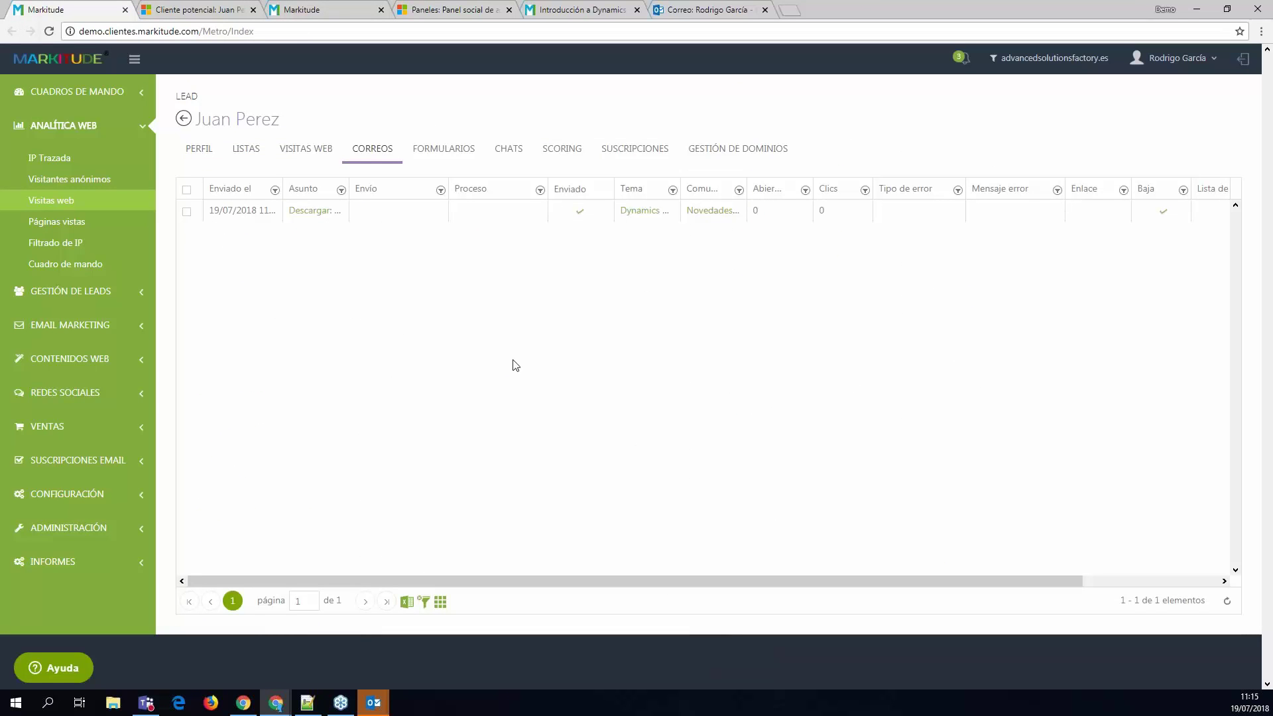
- Confirm the download email's Abier. and Clics are 0, then return to the Dynamics 365 lead
double_click(822, 211)
click(199, 10)
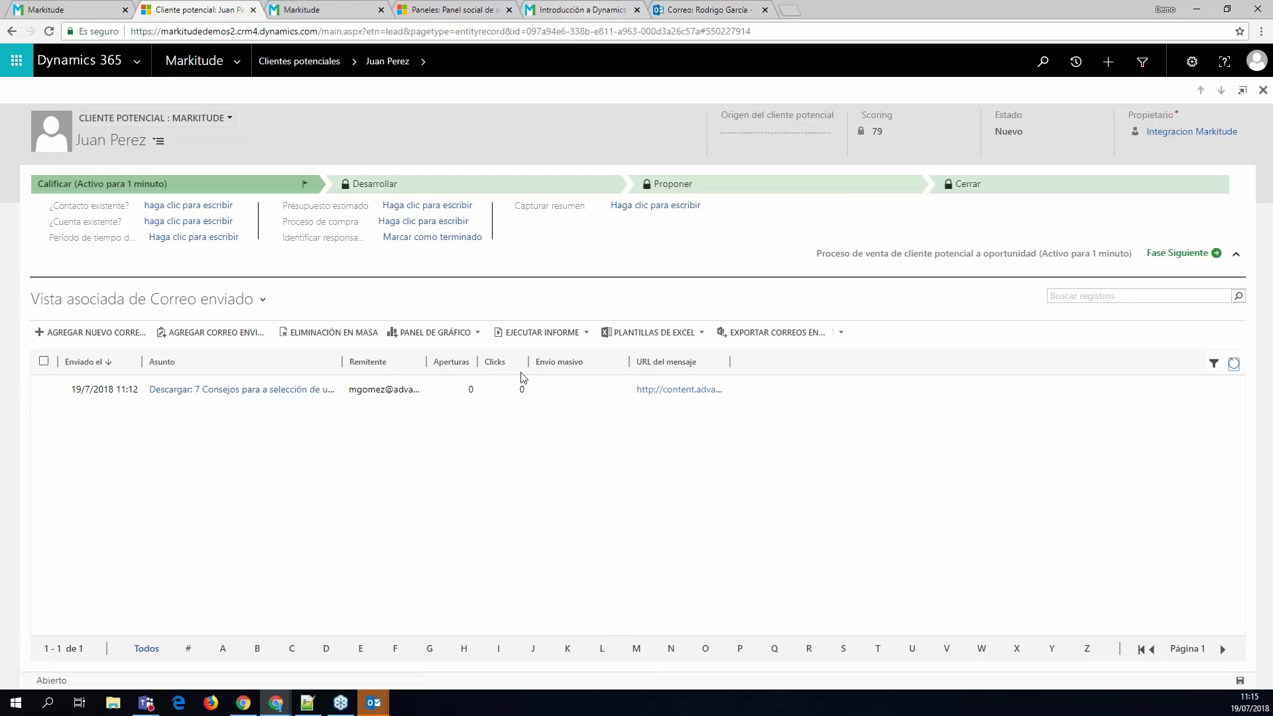
- Close the Paneles tab and start a new list from Markitude > Listas de marketing
click(474, 7)
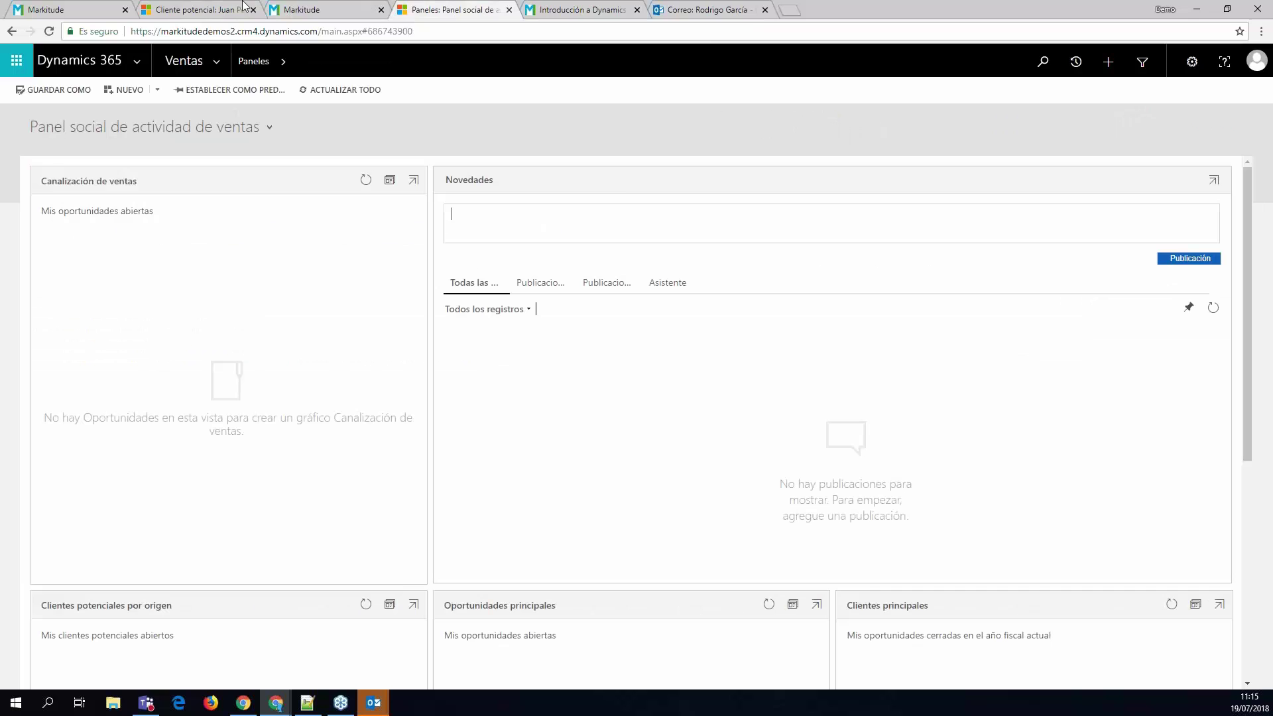
key(ctrl+w)
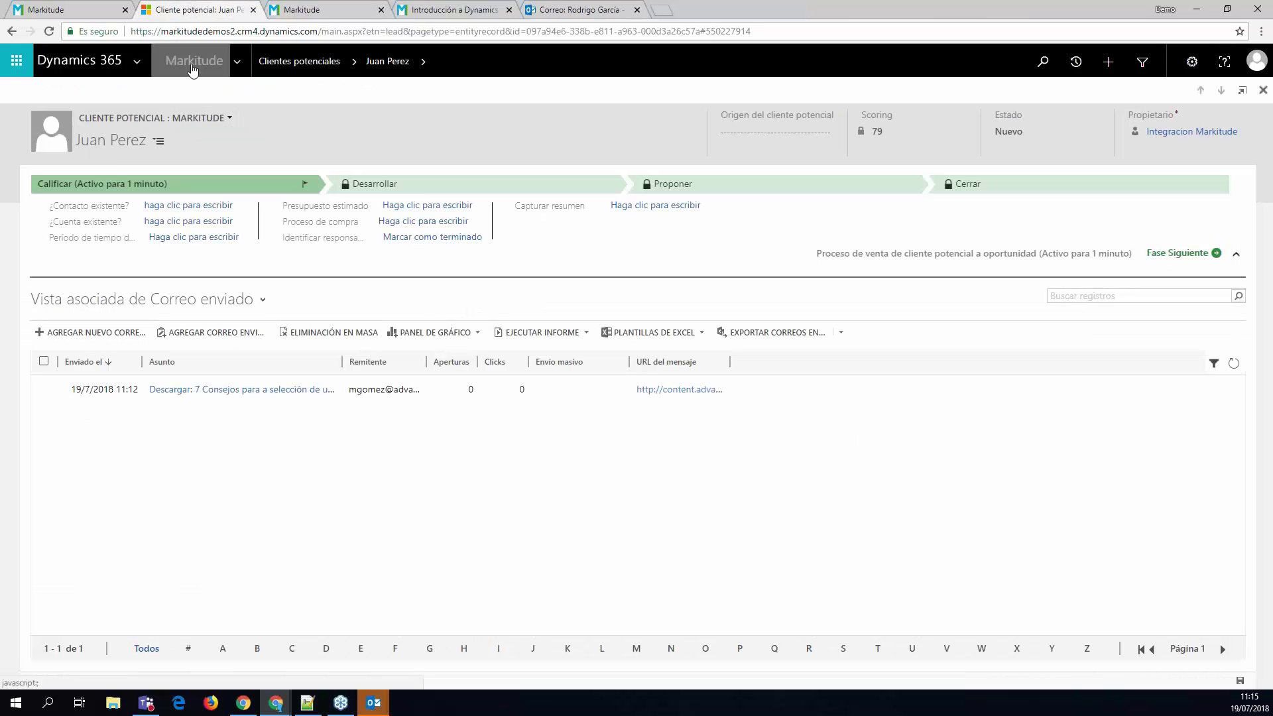
click(193, 63)
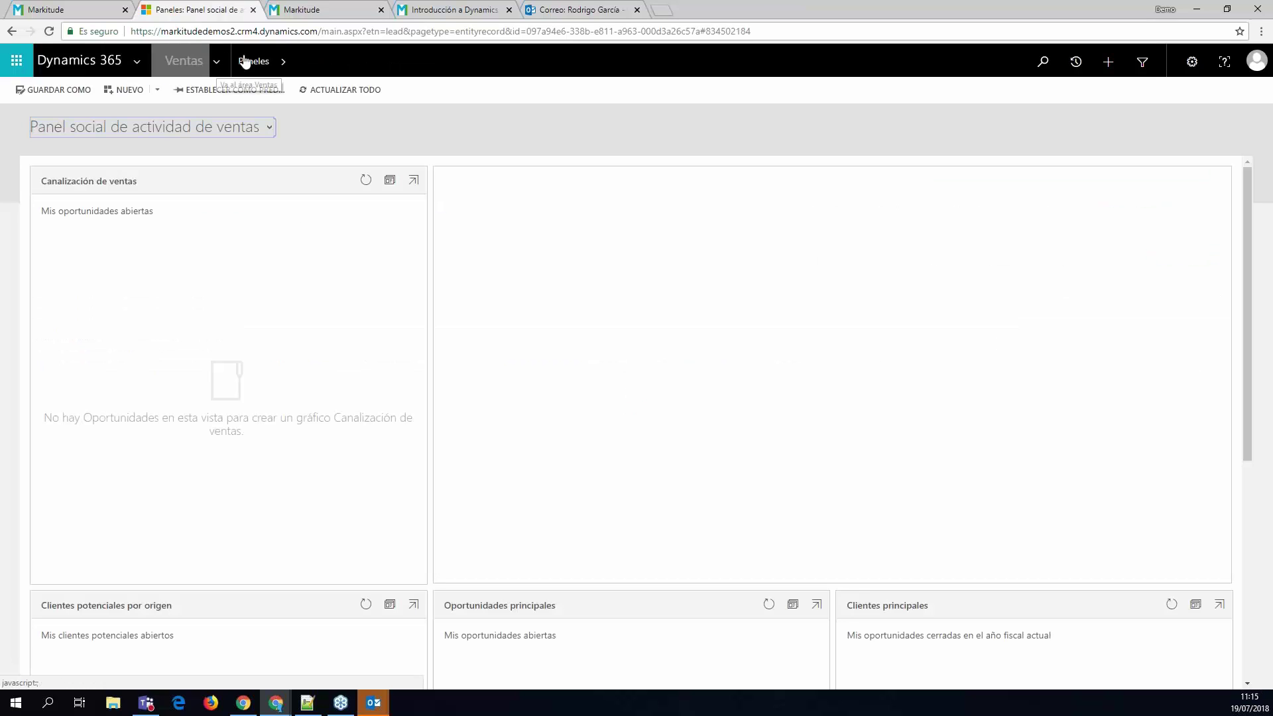
click(217, 65)
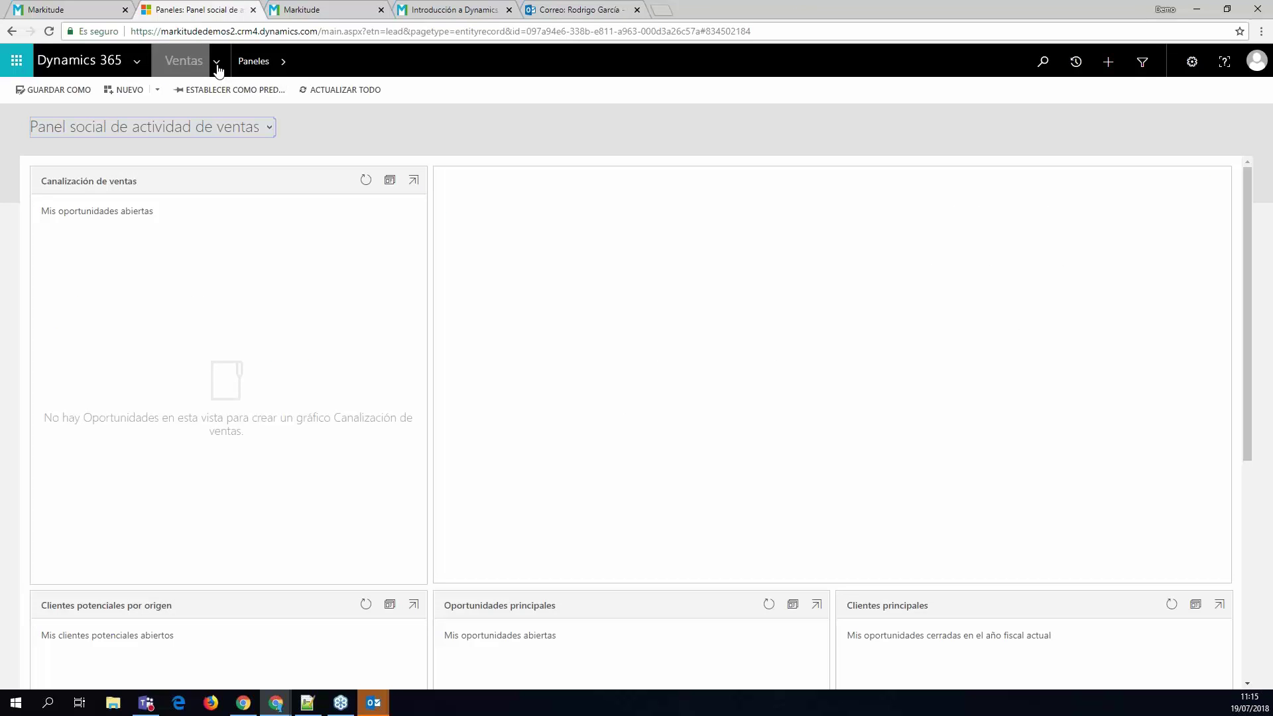
click(437, 108)
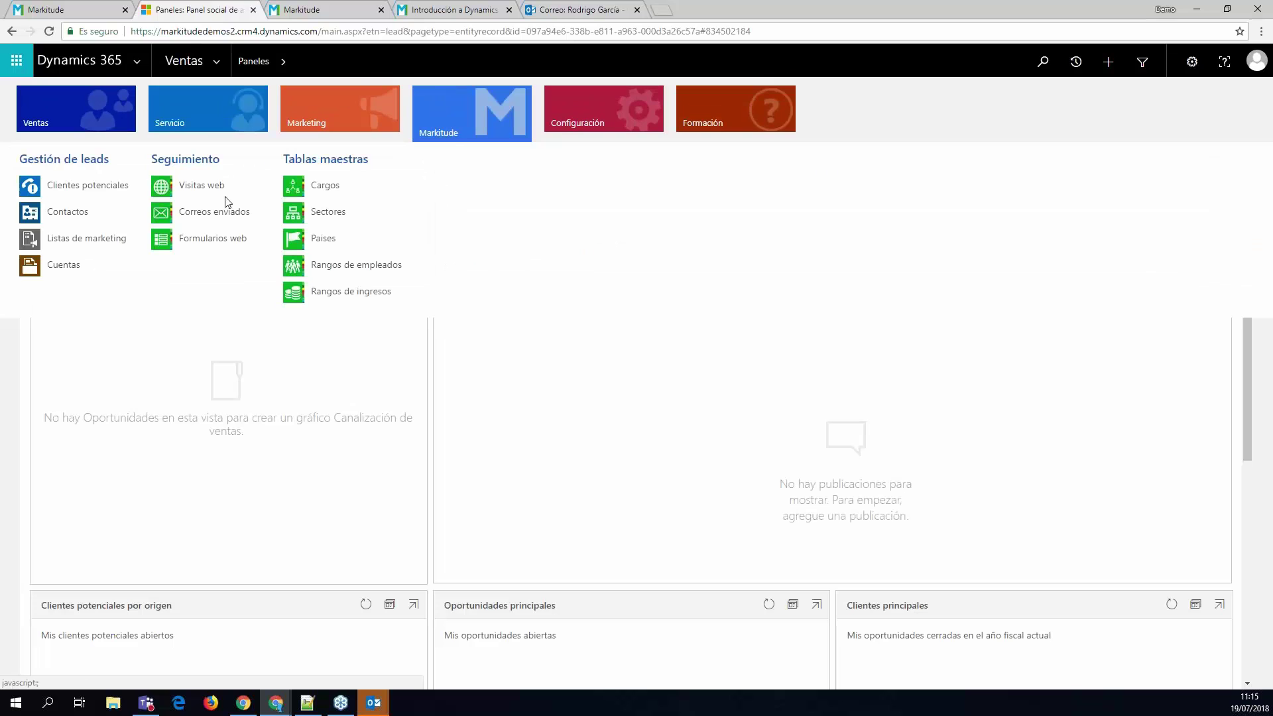
click(49, 238)
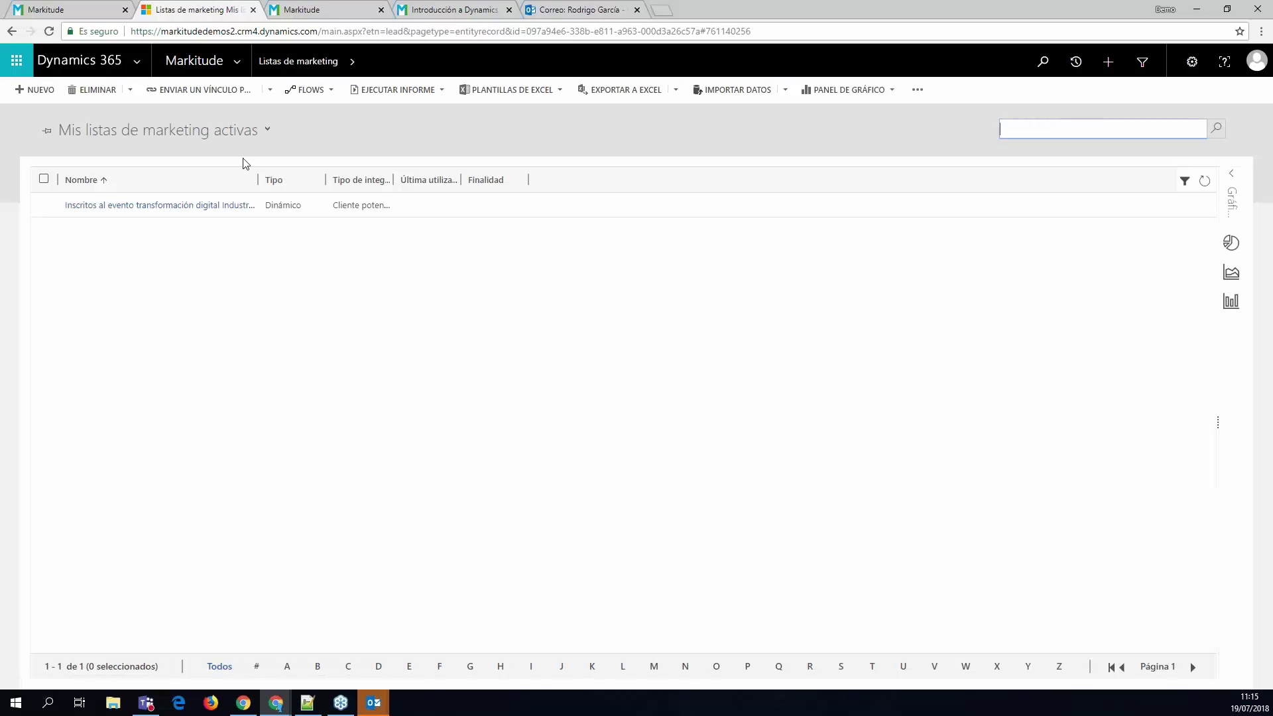
click(172, 133)
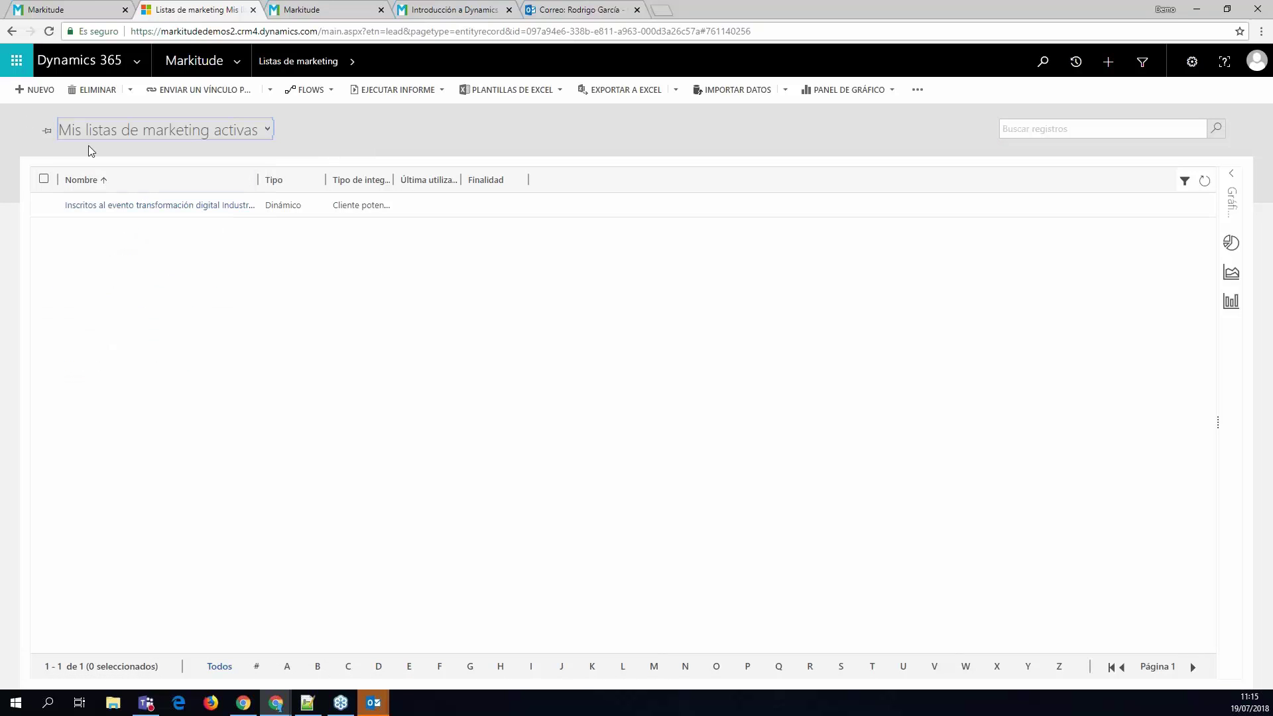
click(33, 89)
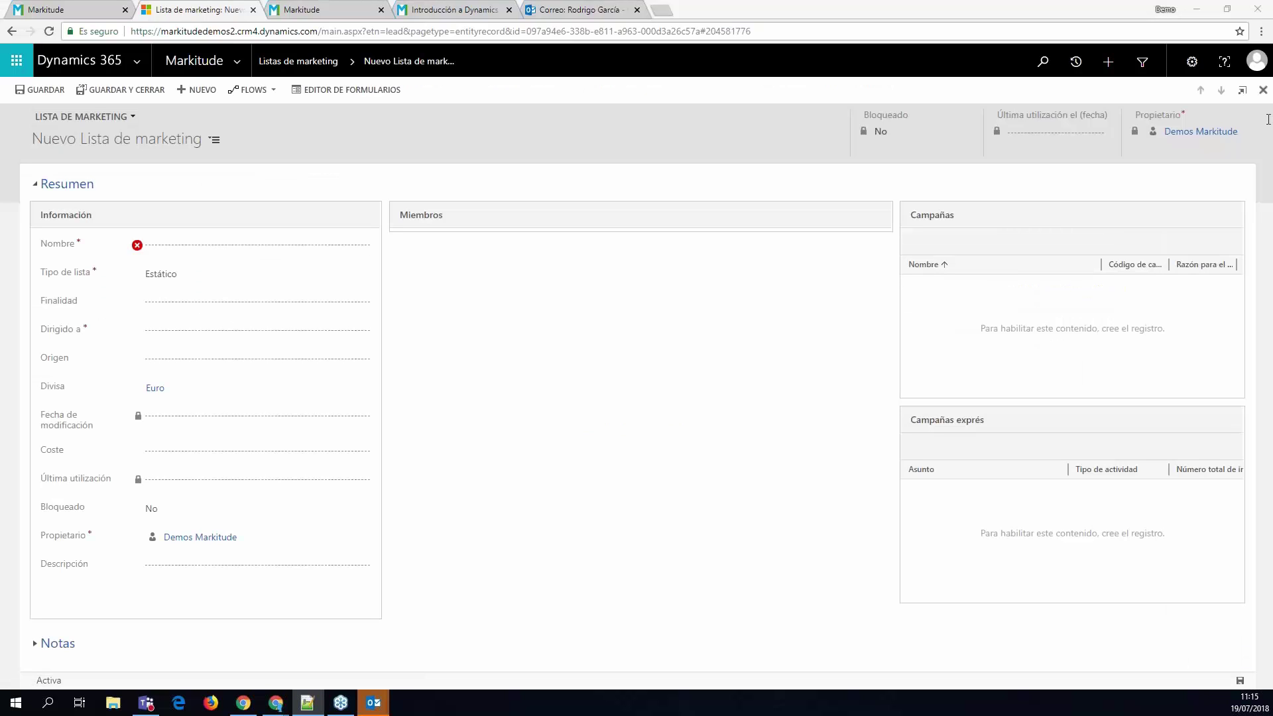
- Save list 'Convocatoria Evento Transformación Digital 4.0' targeting Cliente potencial
click(170, 244)
text(Convocatoria Evento Transformación Digital 4.0)
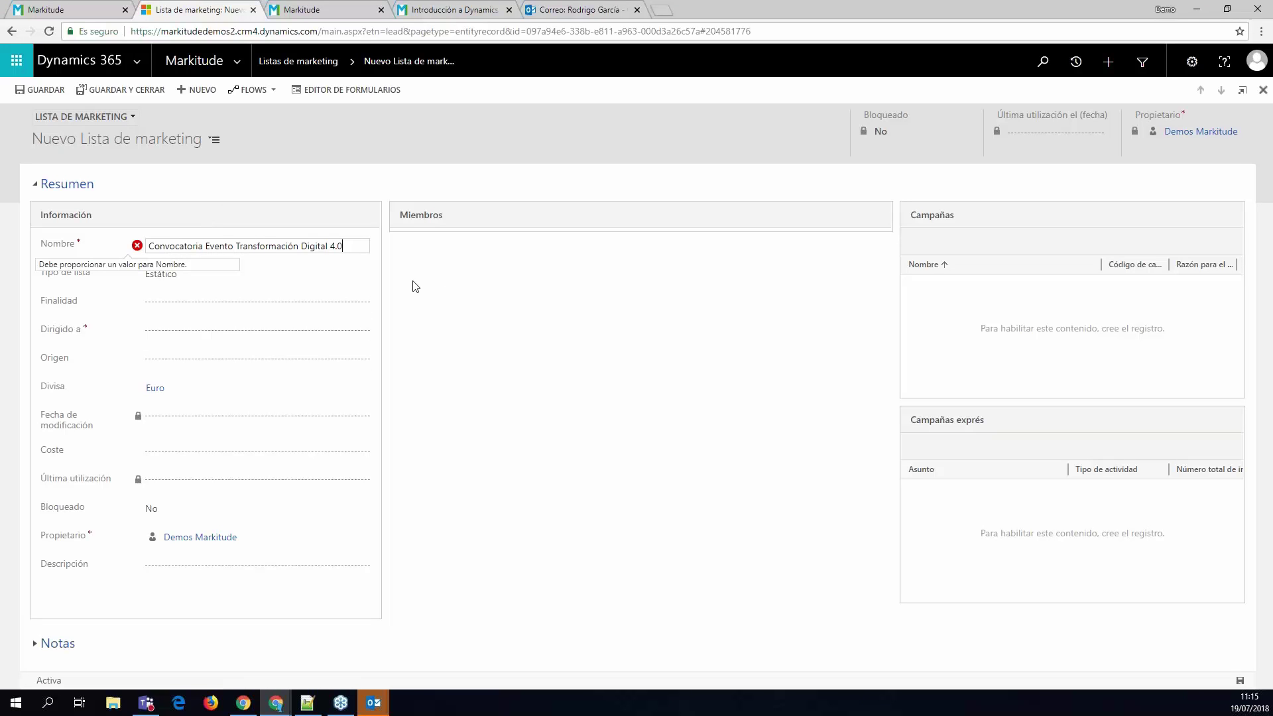
click(461, 296)
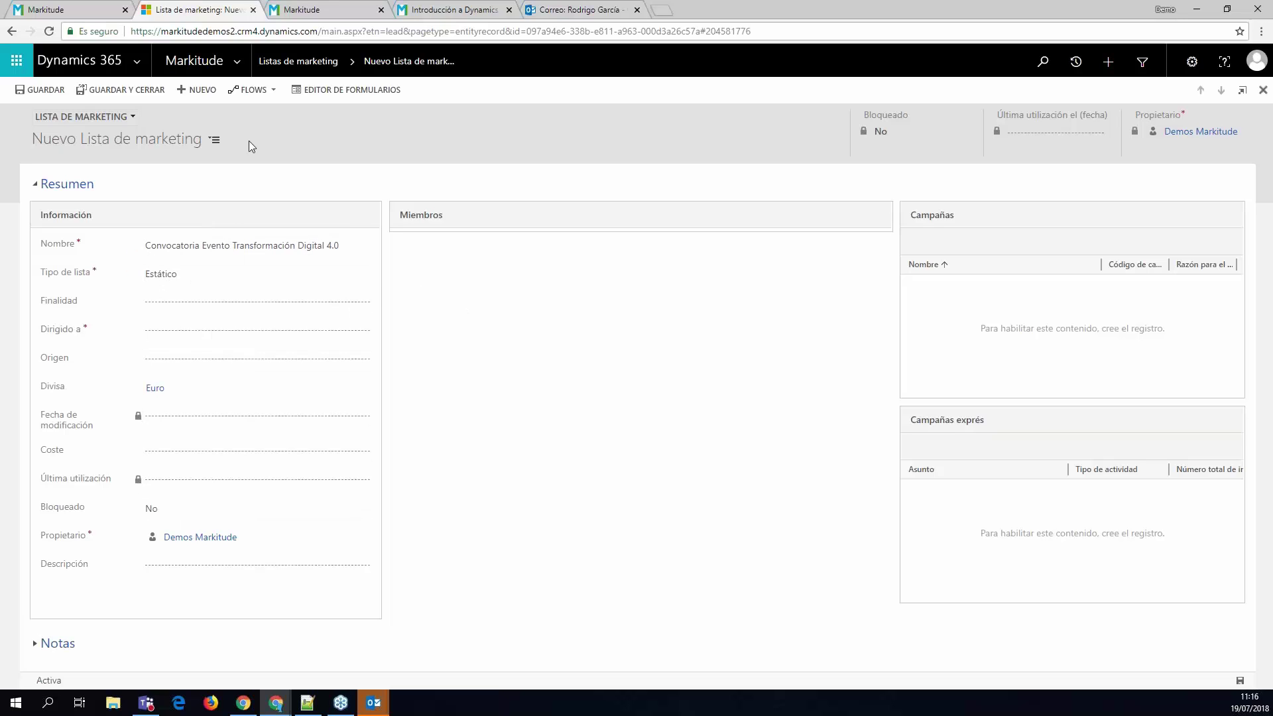
click(44, 91)
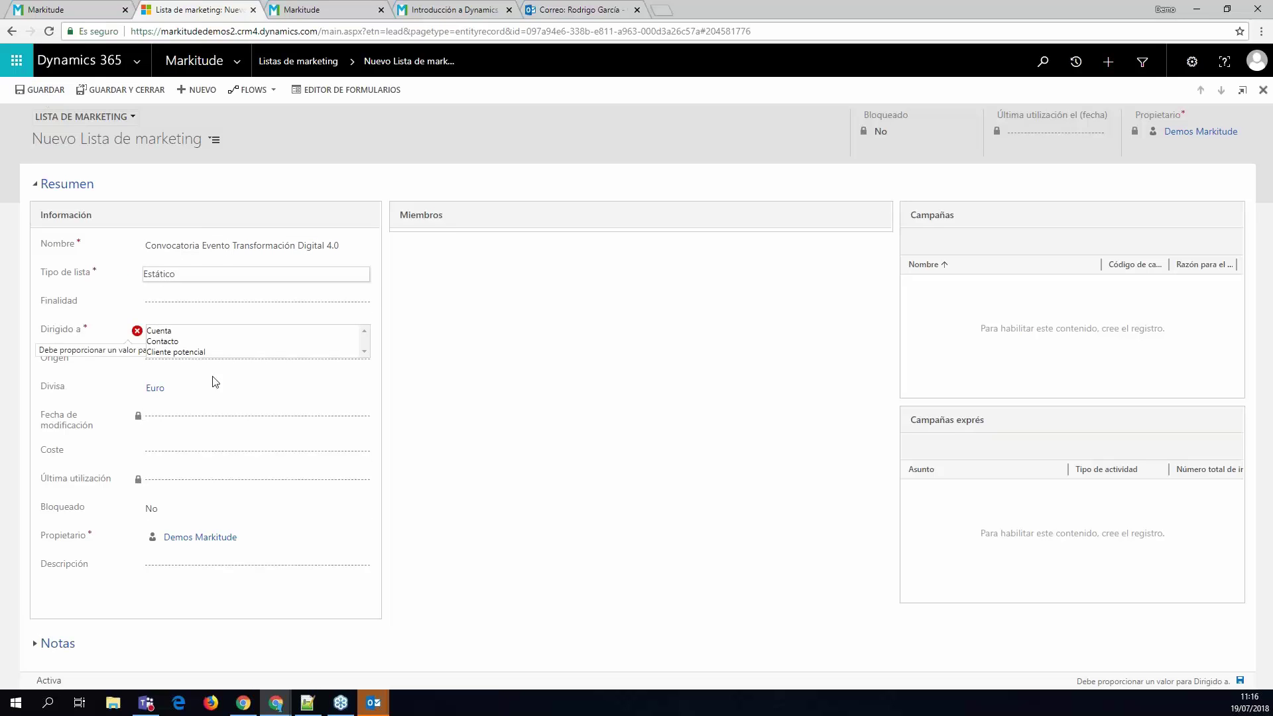
click(174, 352)
click(45, 91)
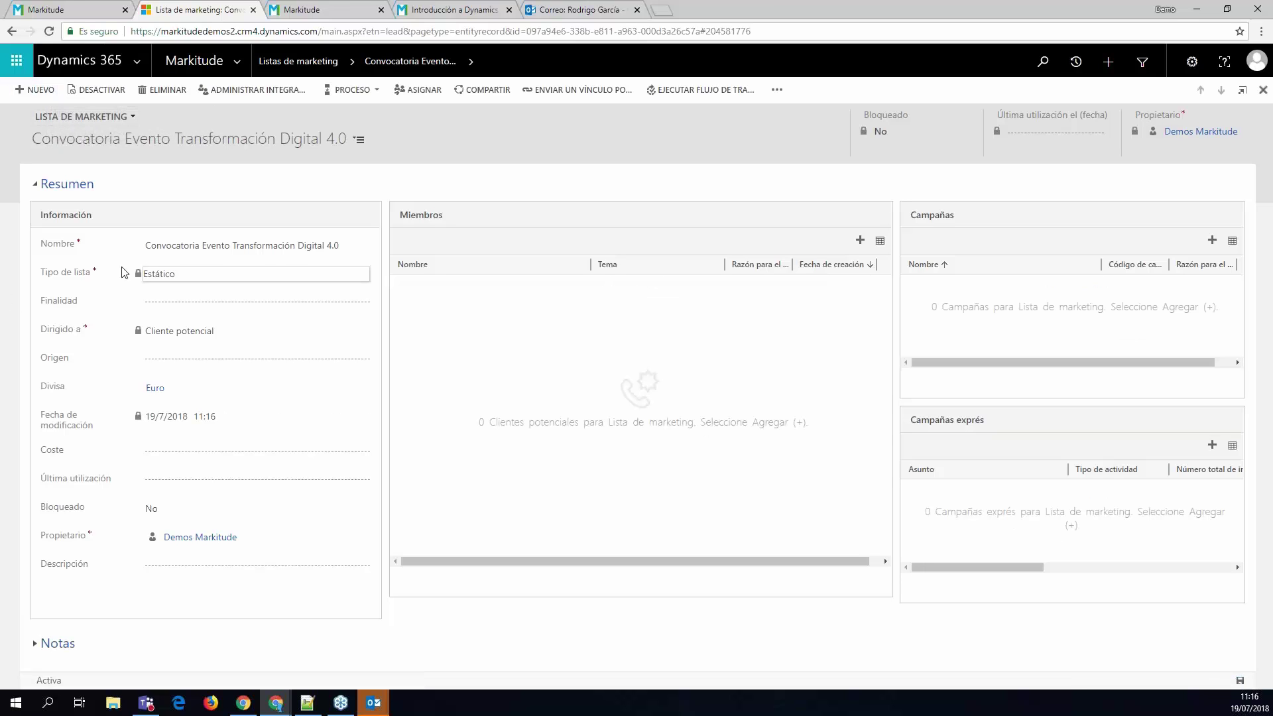
- In the Markitude form, set Sincronizar lista to Sí
click(127, 116)
click(122, 141)
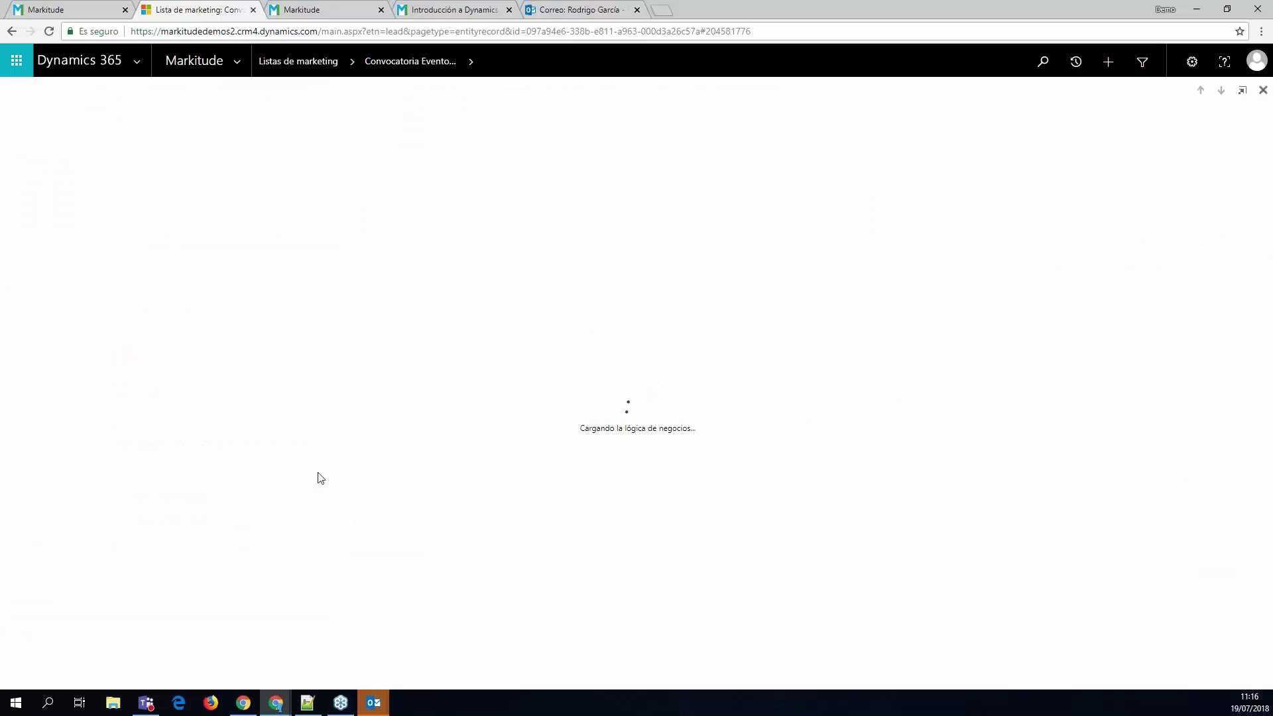
click(1001, 240)
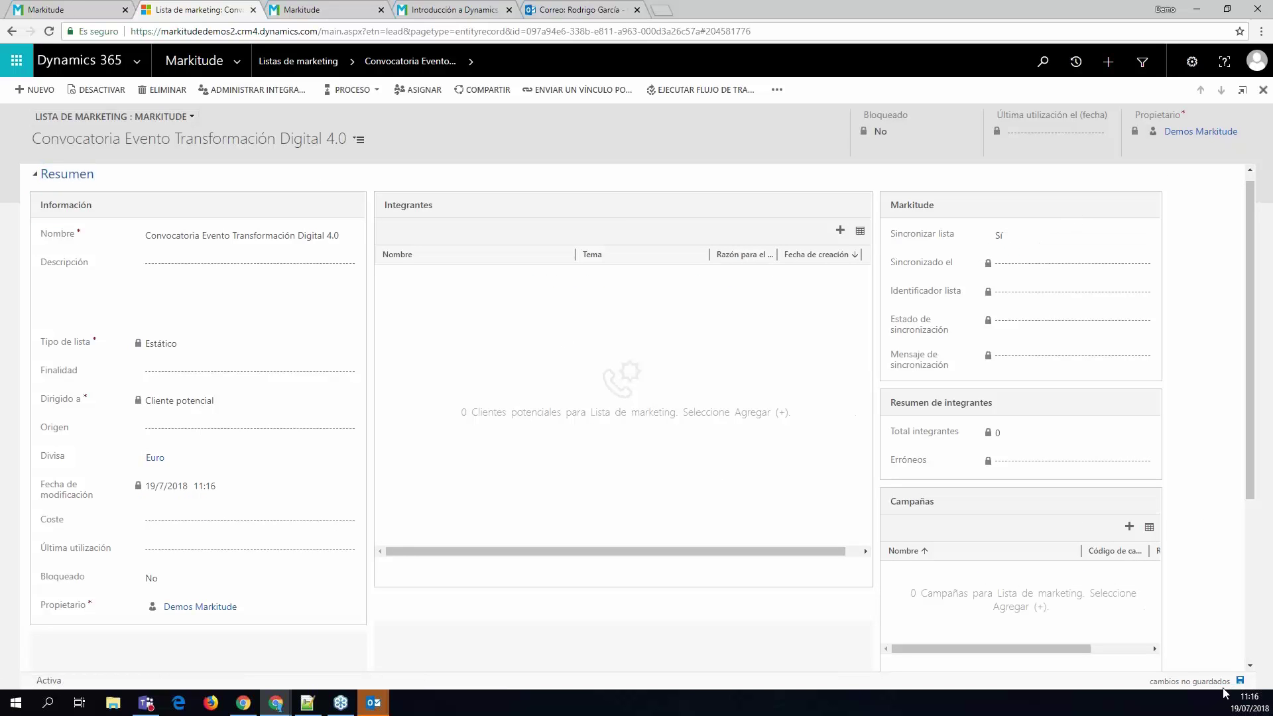
- Save the list's sync setting and start adding lead members through Agregar con búsqueda avanzada
click(1240, 682)
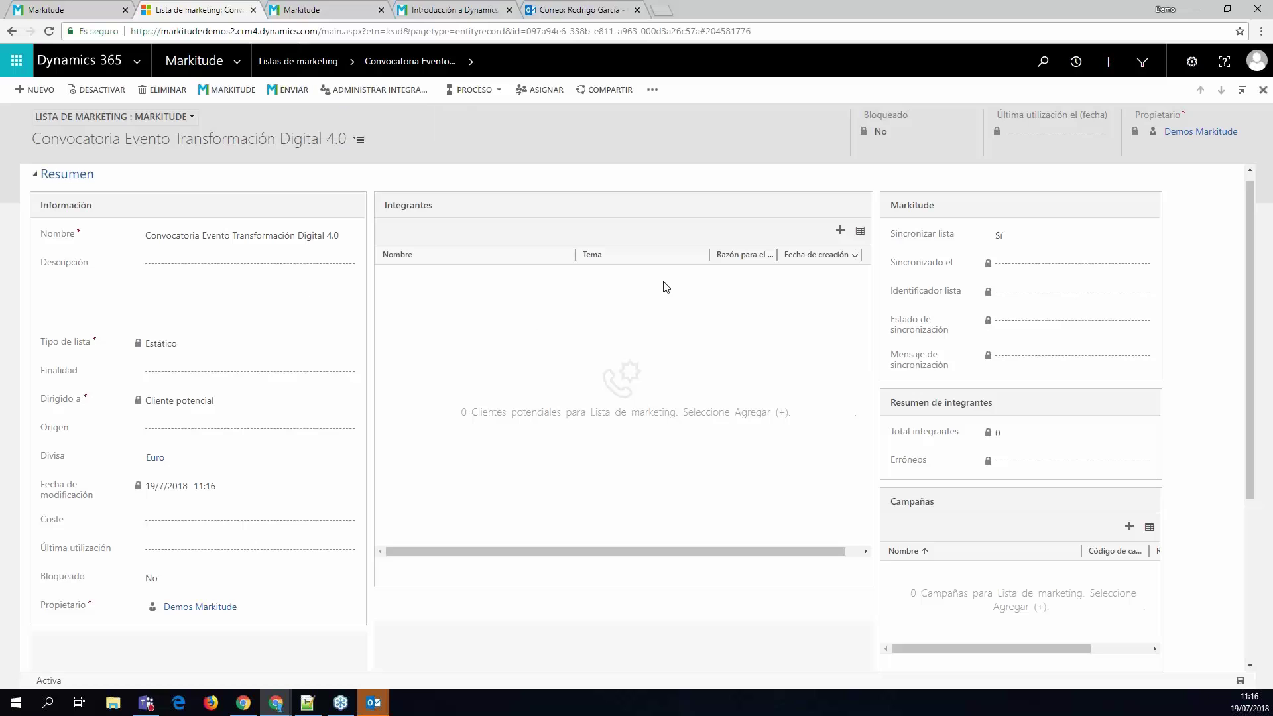
click(840, 230)
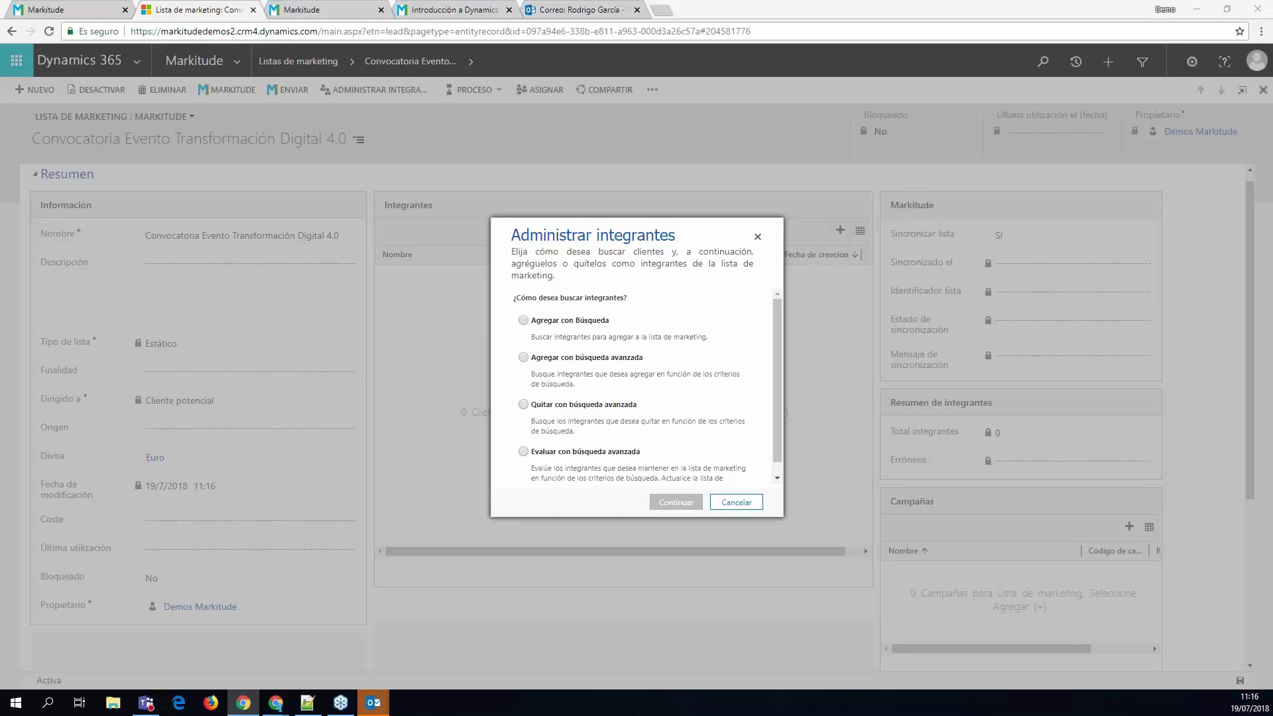
click(524, 359)
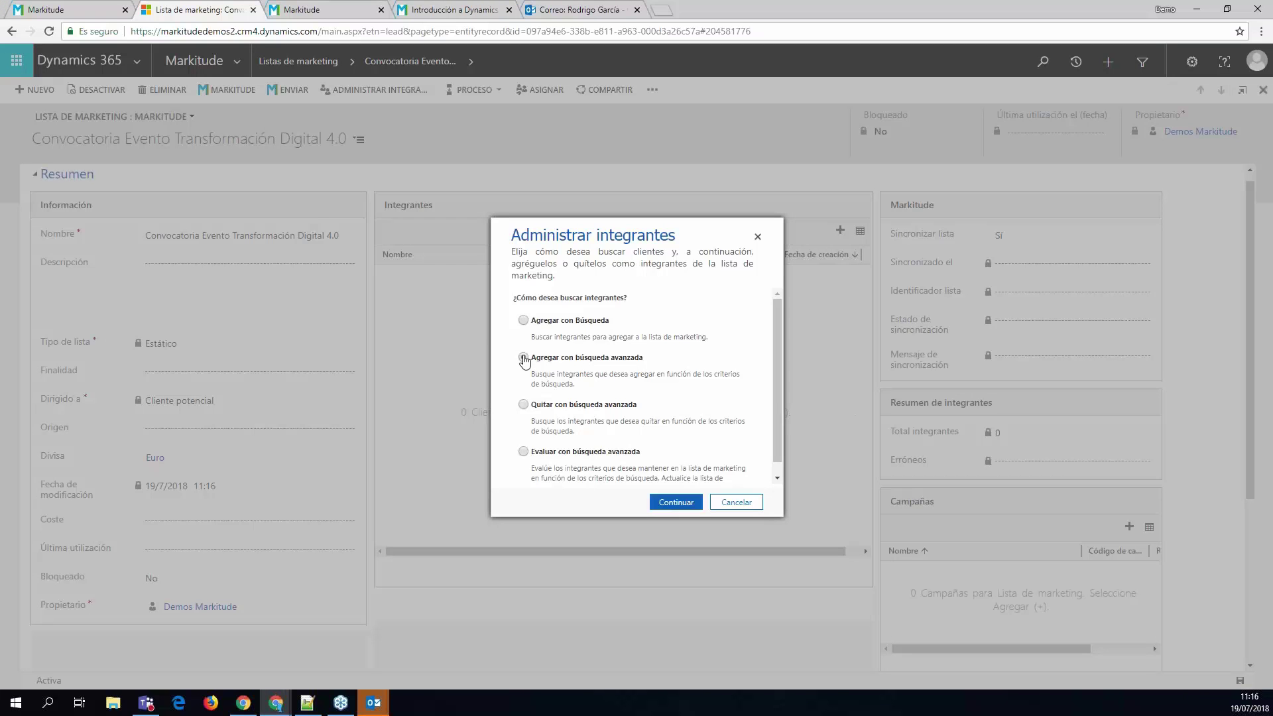
click(674, 508)
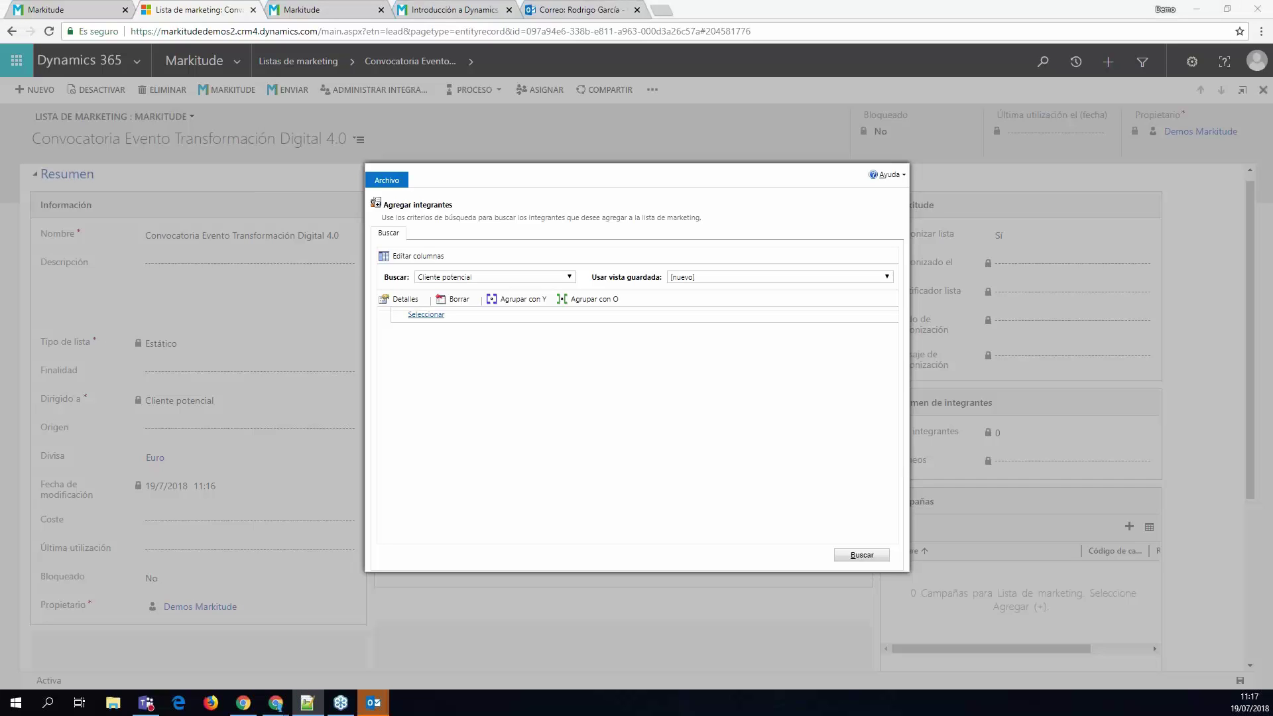
- Add a País = España criterion to the lead search
click(427, 315)
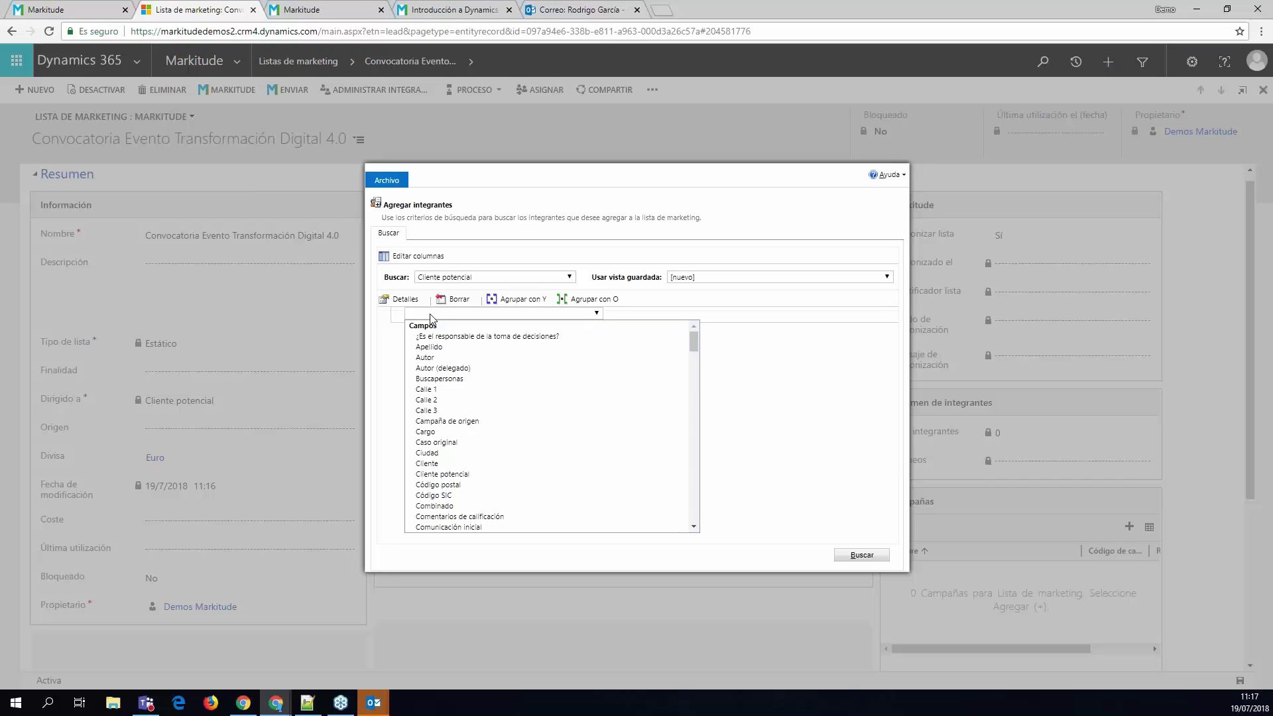
key(p)
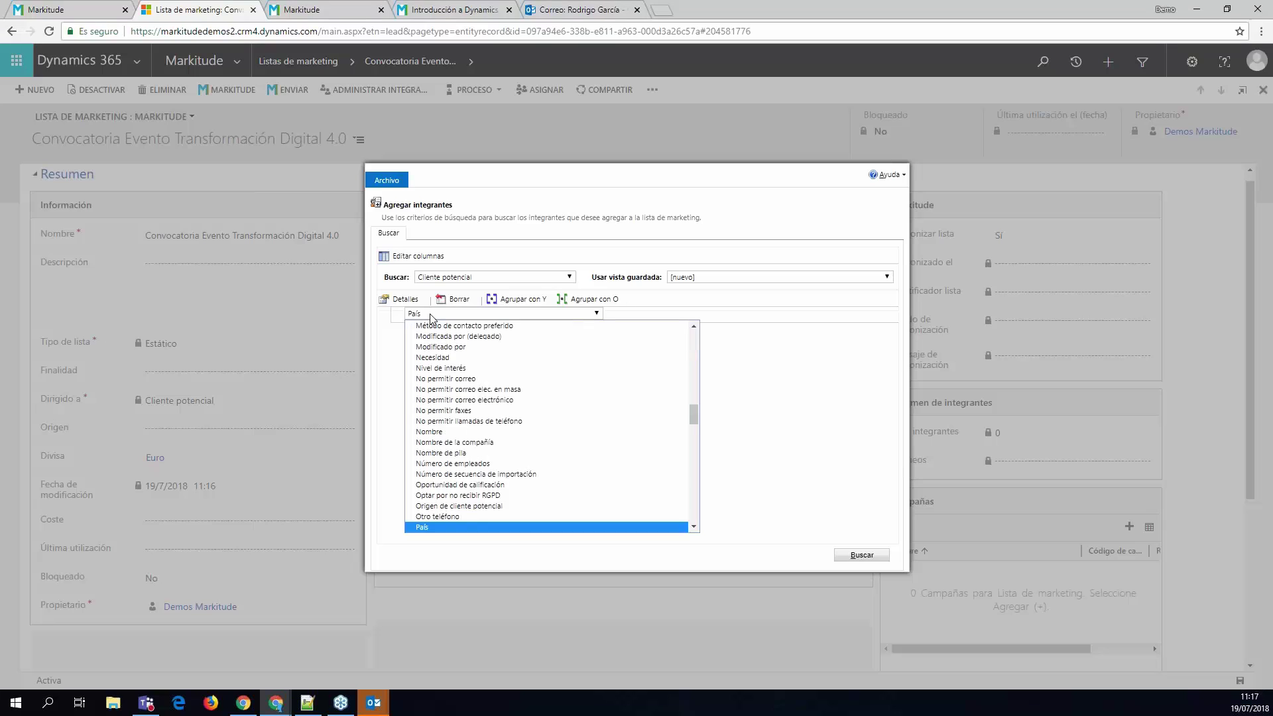
click(506, 527)
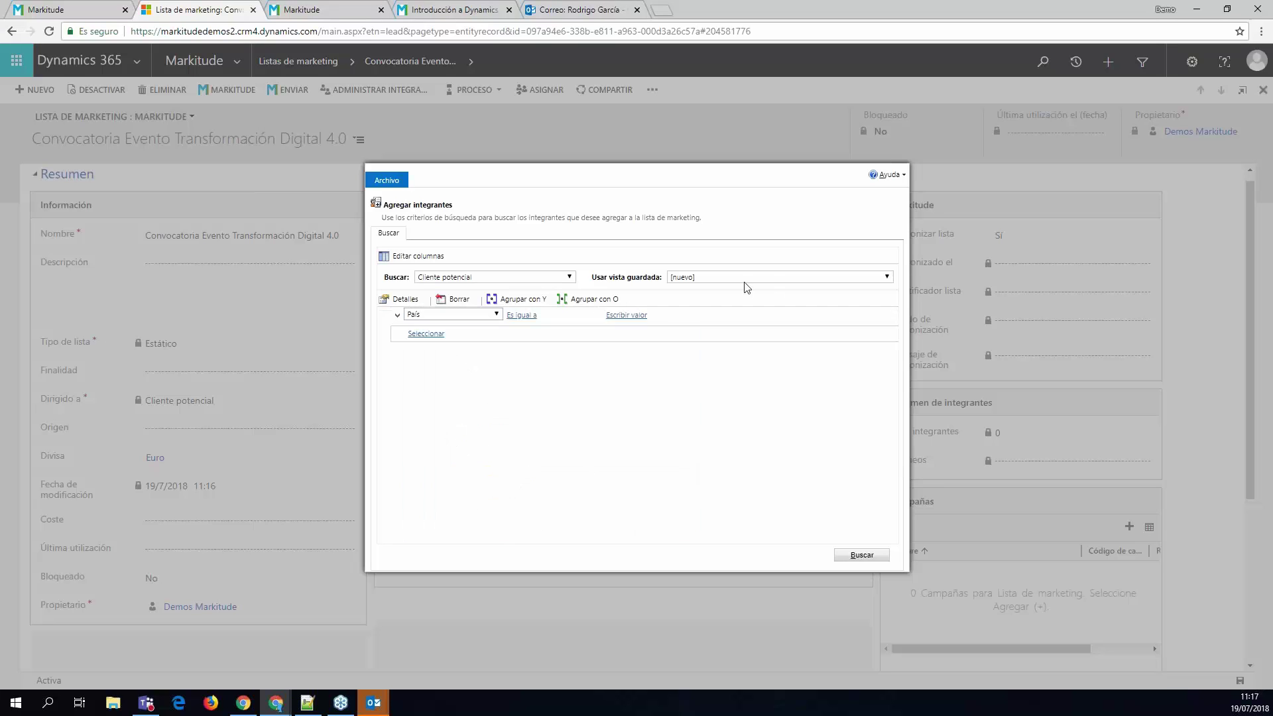
click(626, 317)
text(españa)
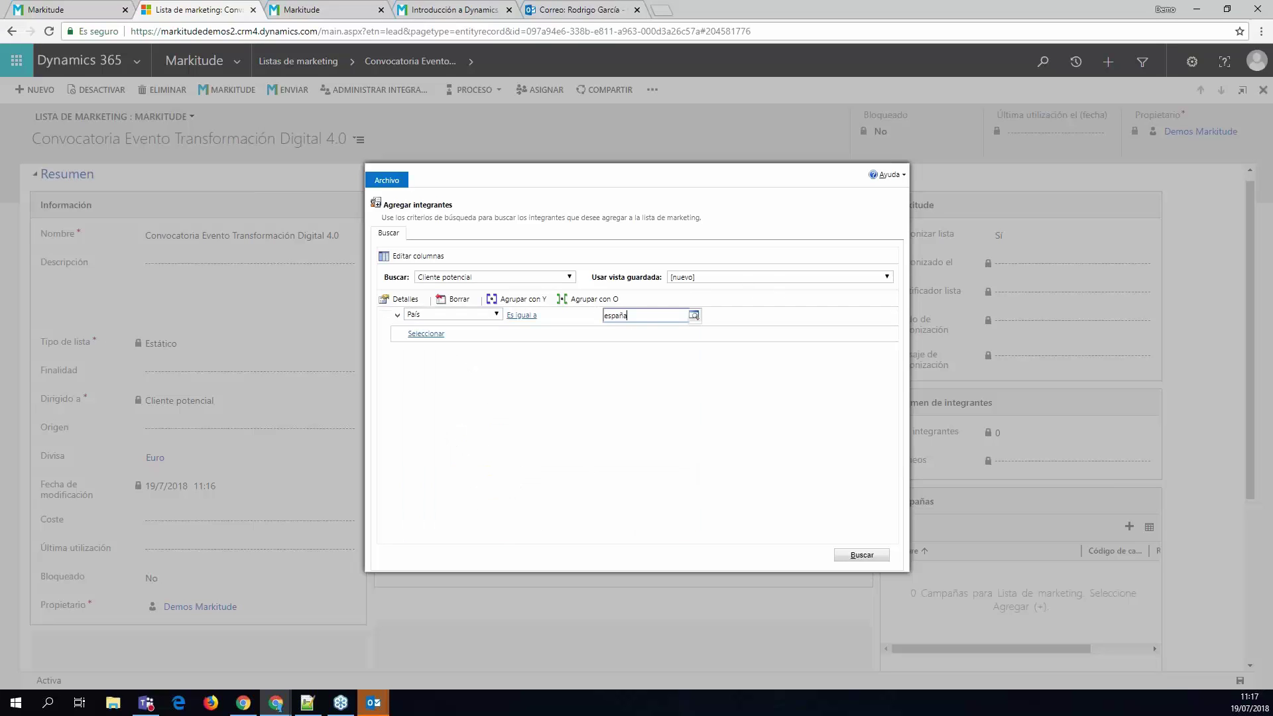
click(694, 316)
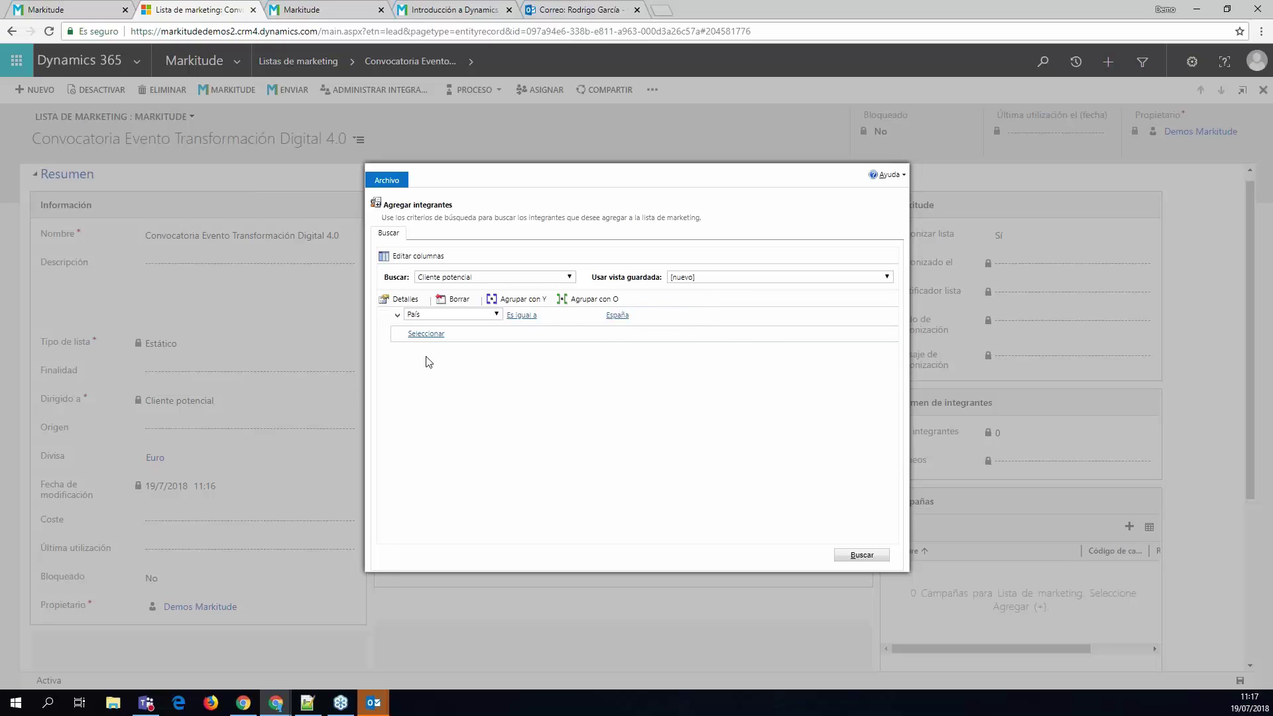
- Add an Importe de presupuesto second criterion and run the lead search
click(422, 334)
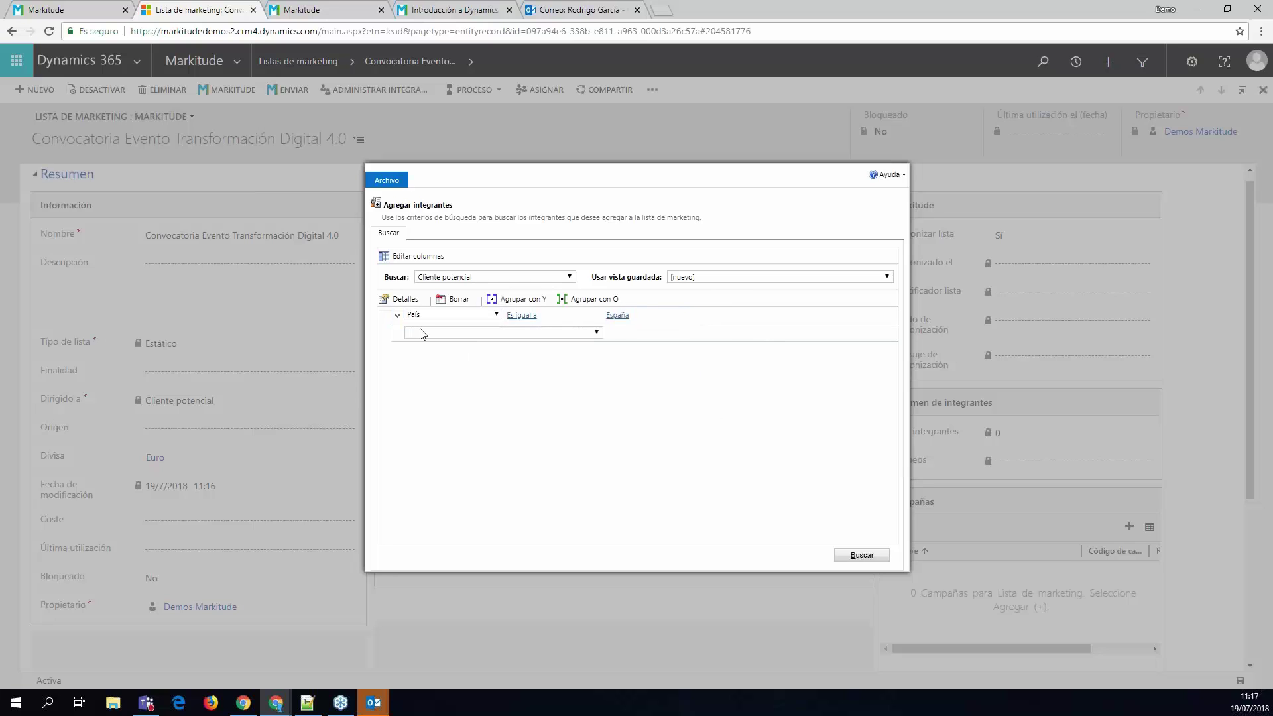
click(423, 334)
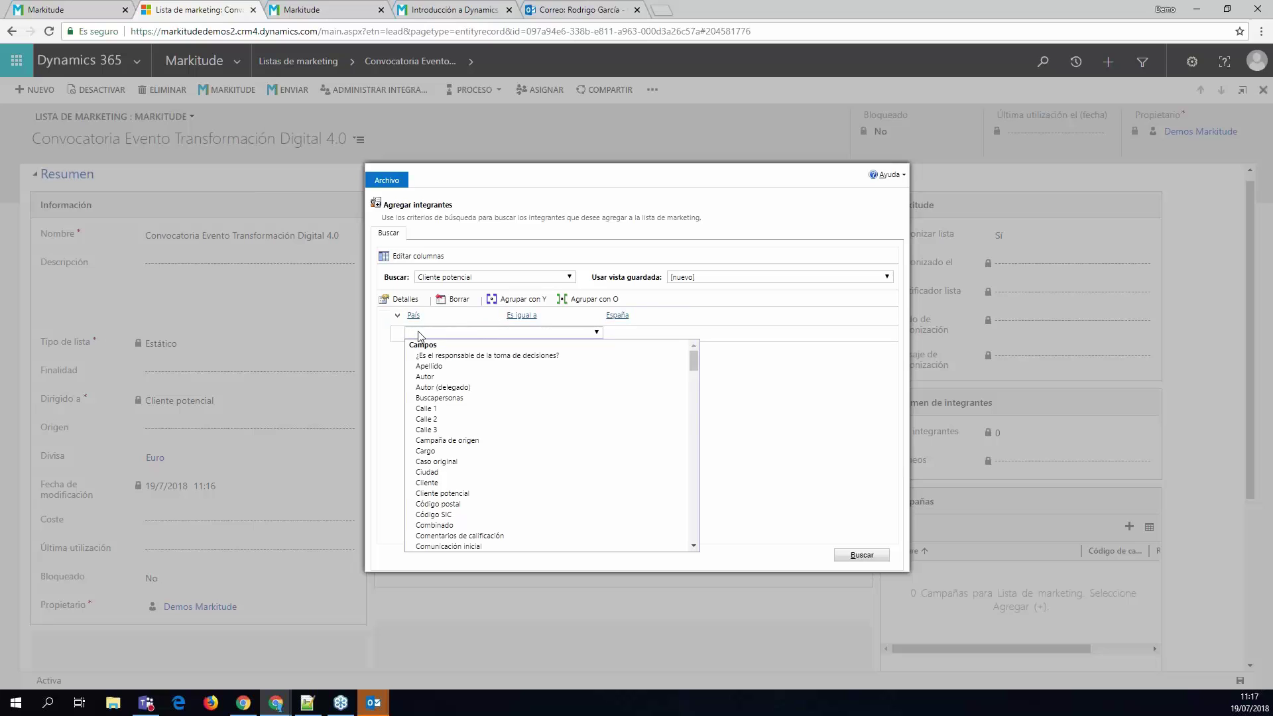
text(im)
scroll(557, 525, down, 2)
key(Return)
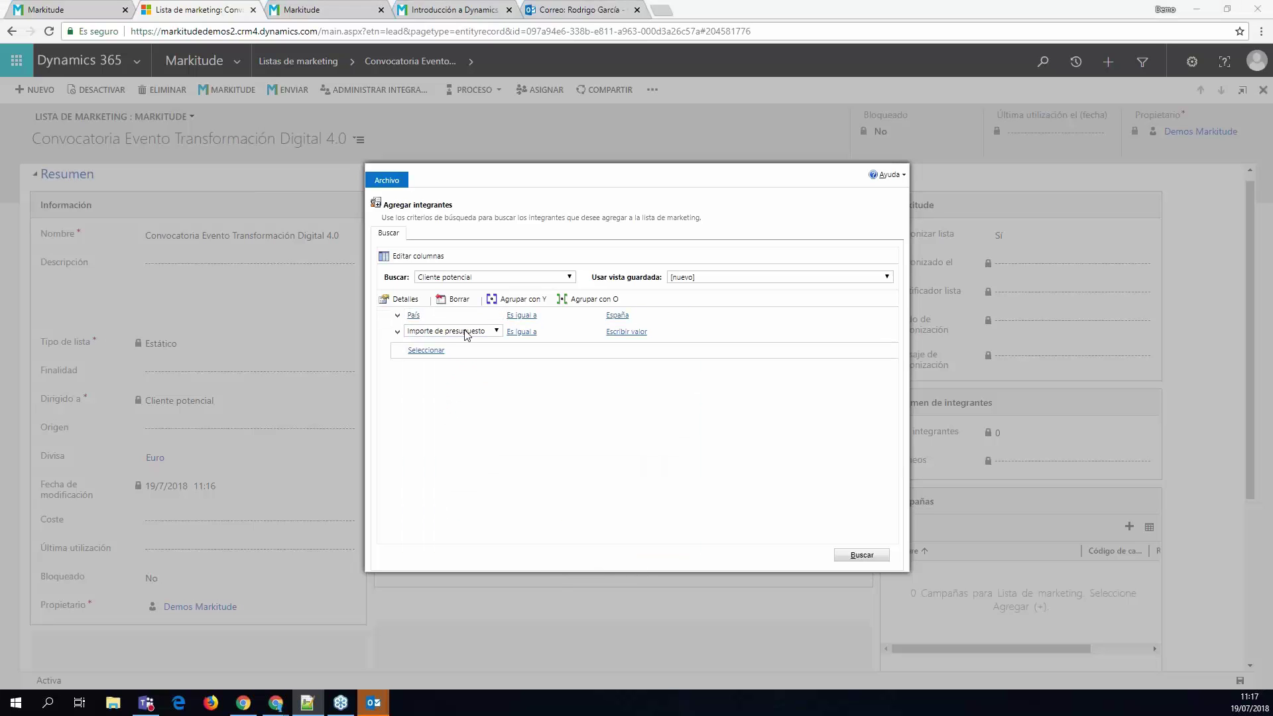
click(466, 331)
click(457, 545)
click(631, 331)
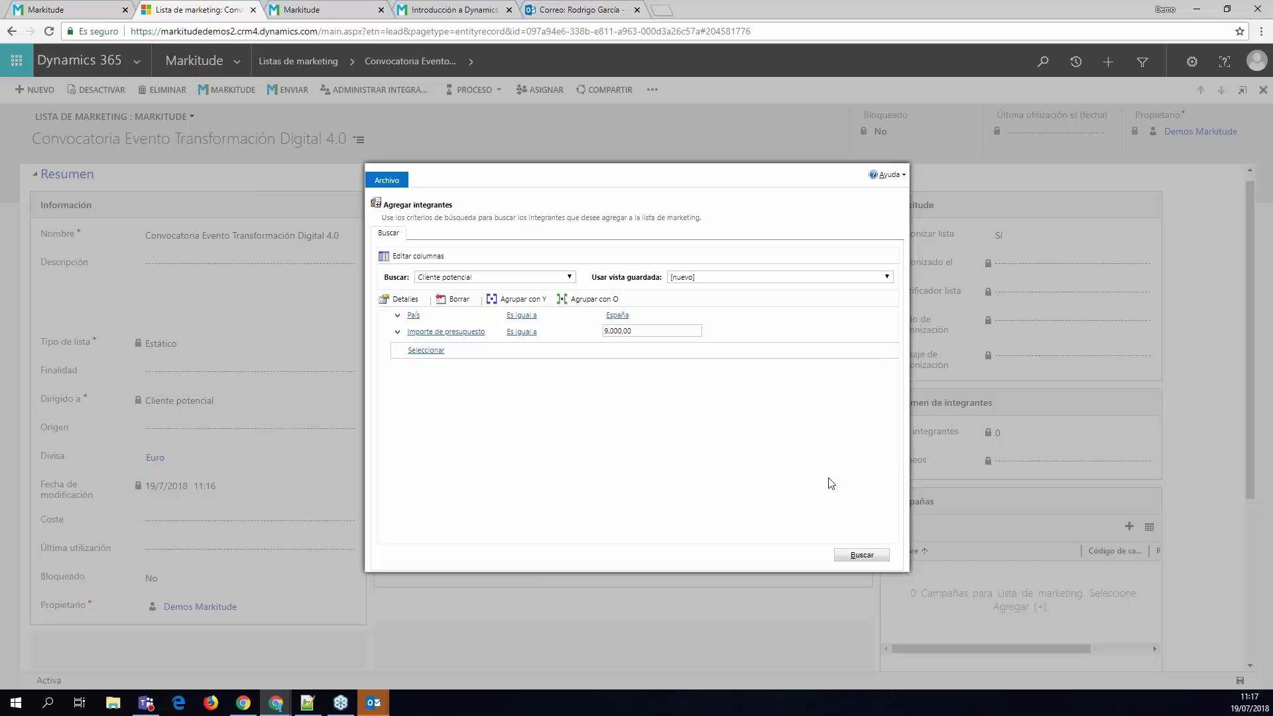
click(862, 556)
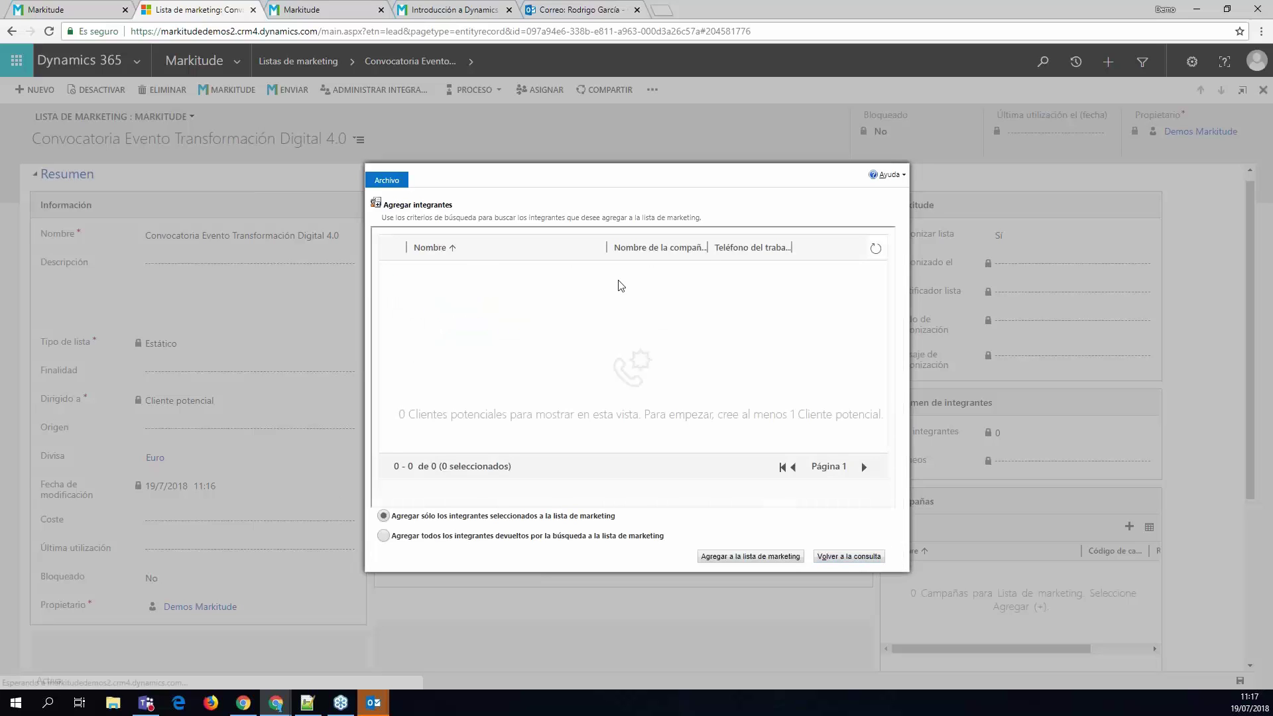
- Change the second criterion to Ingresos anuales Es mayor que and search again
click(839, 557)
click(439, 331)
scroll(489, 469, down, 3)
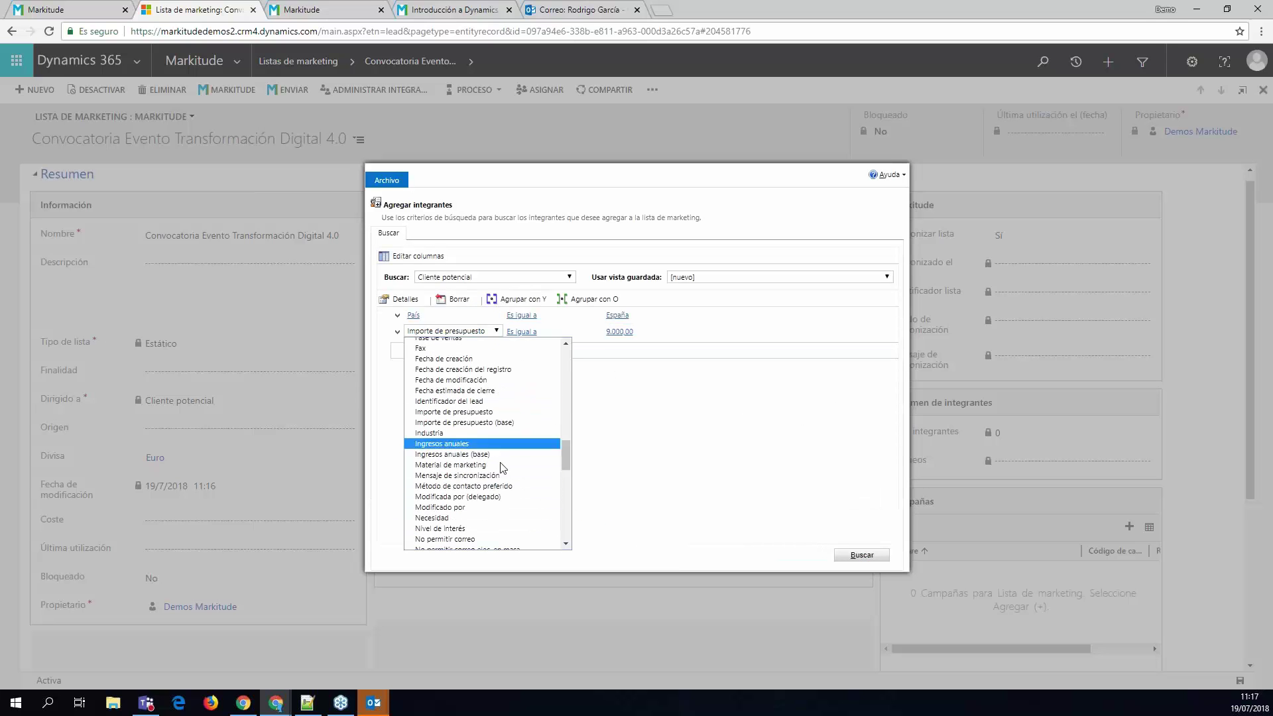
click(464, 443)
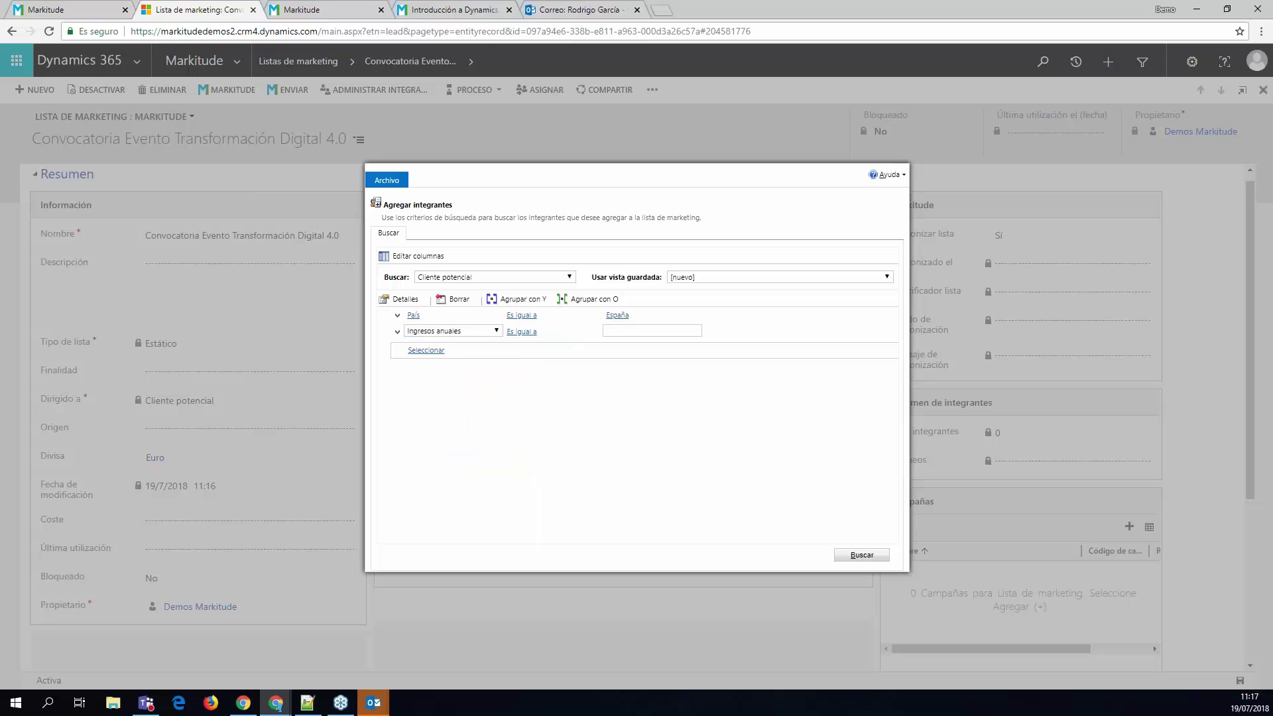
click(524, 332)
click(527, 331)
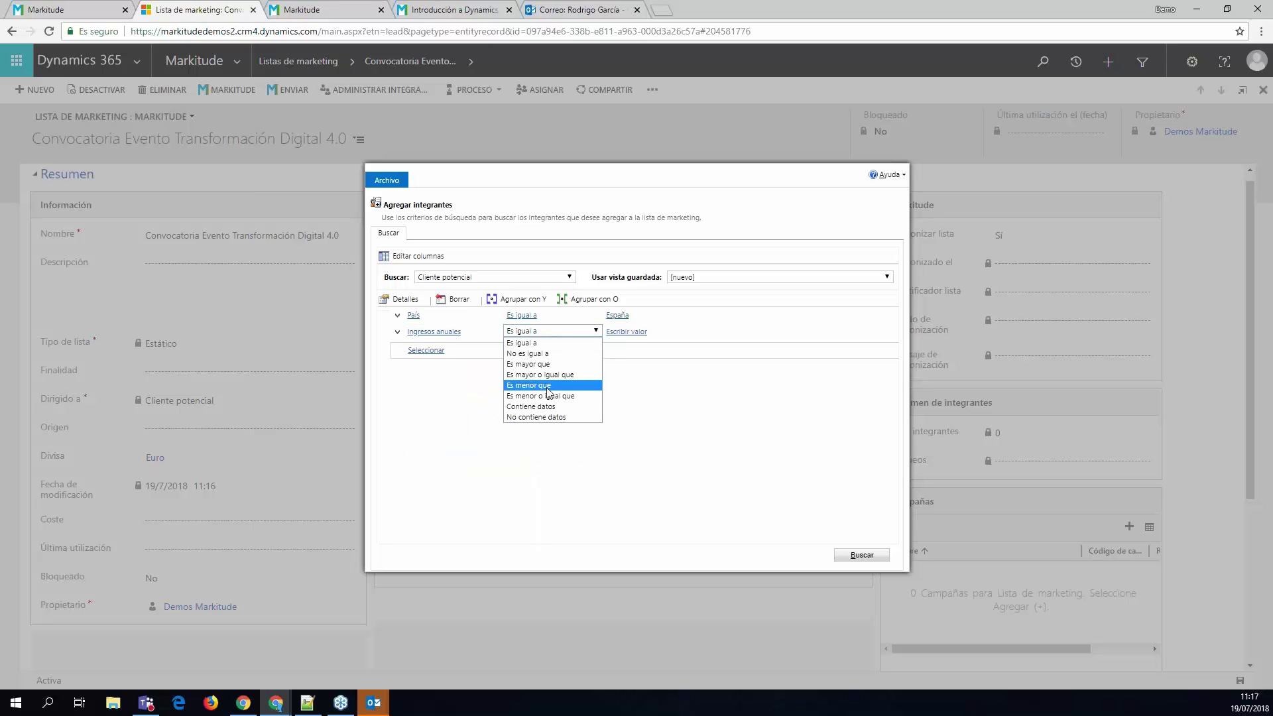
click(531, 364)
click(633, 331)
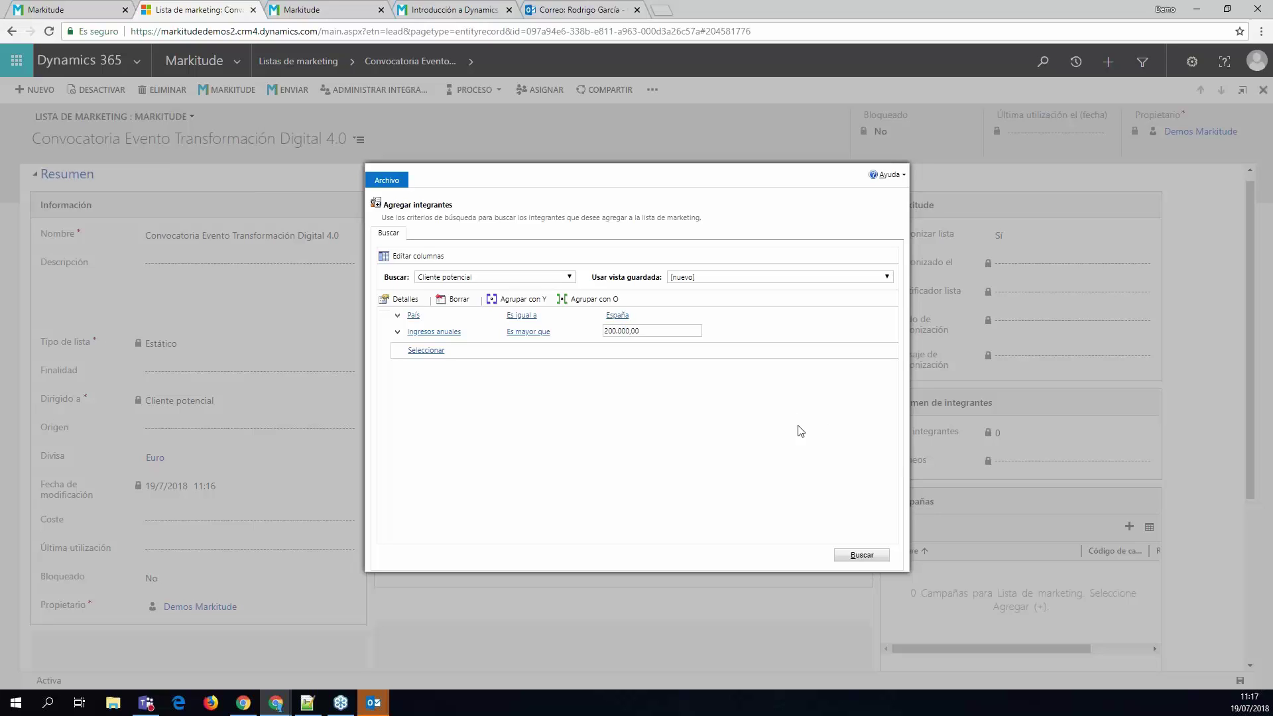
click(862, 555)
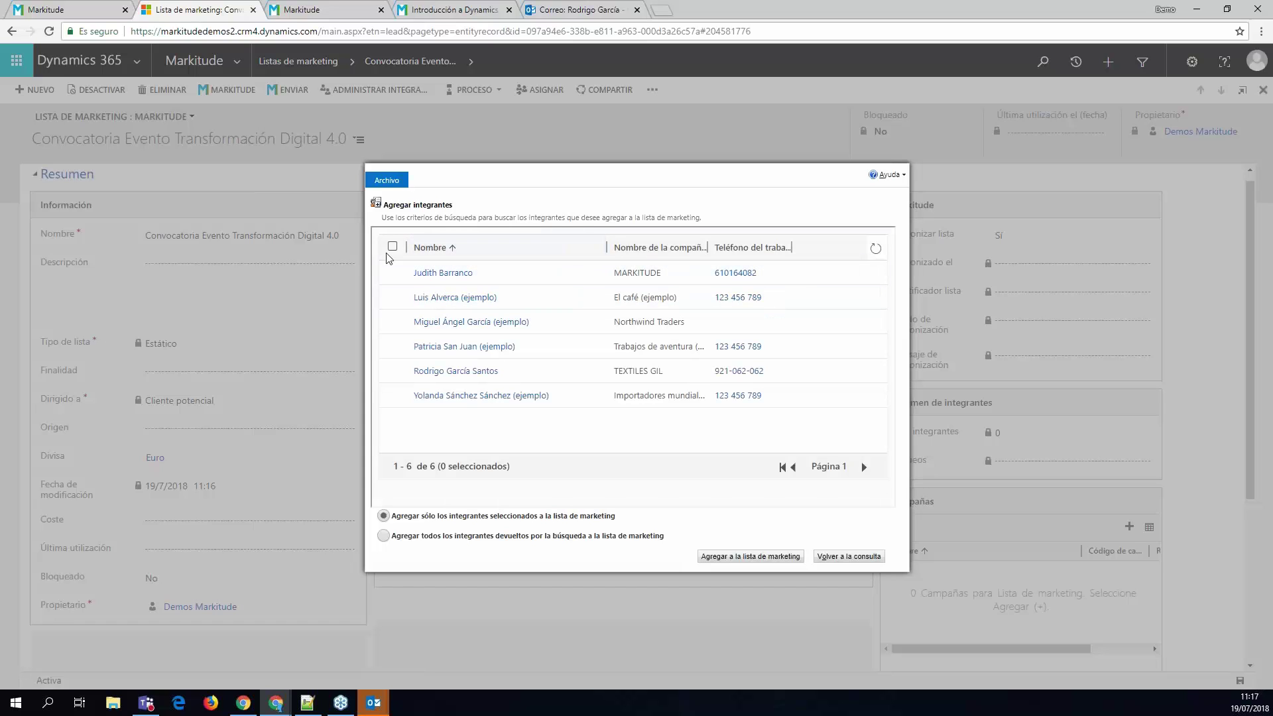
- Select all six found leads and add them to the marketing list
click(393, 246)
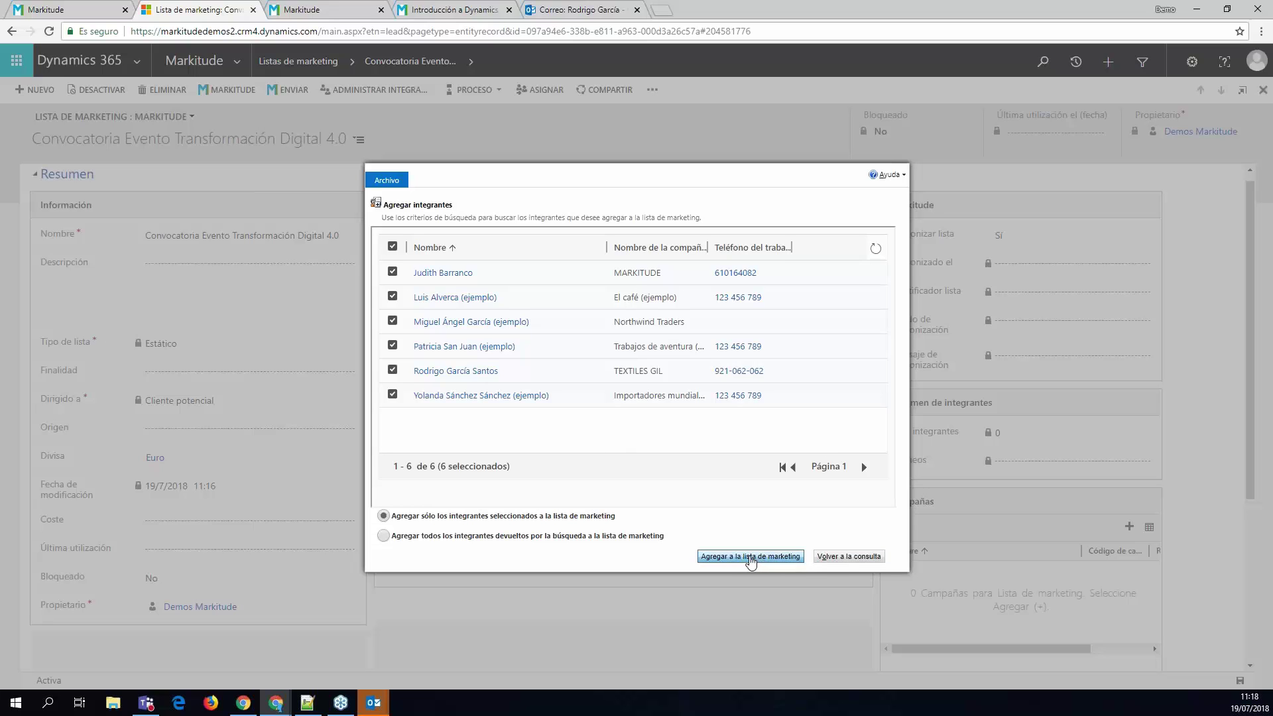
click(400, 538)
drag(505, 517, 781, 562)
click(781, 563)
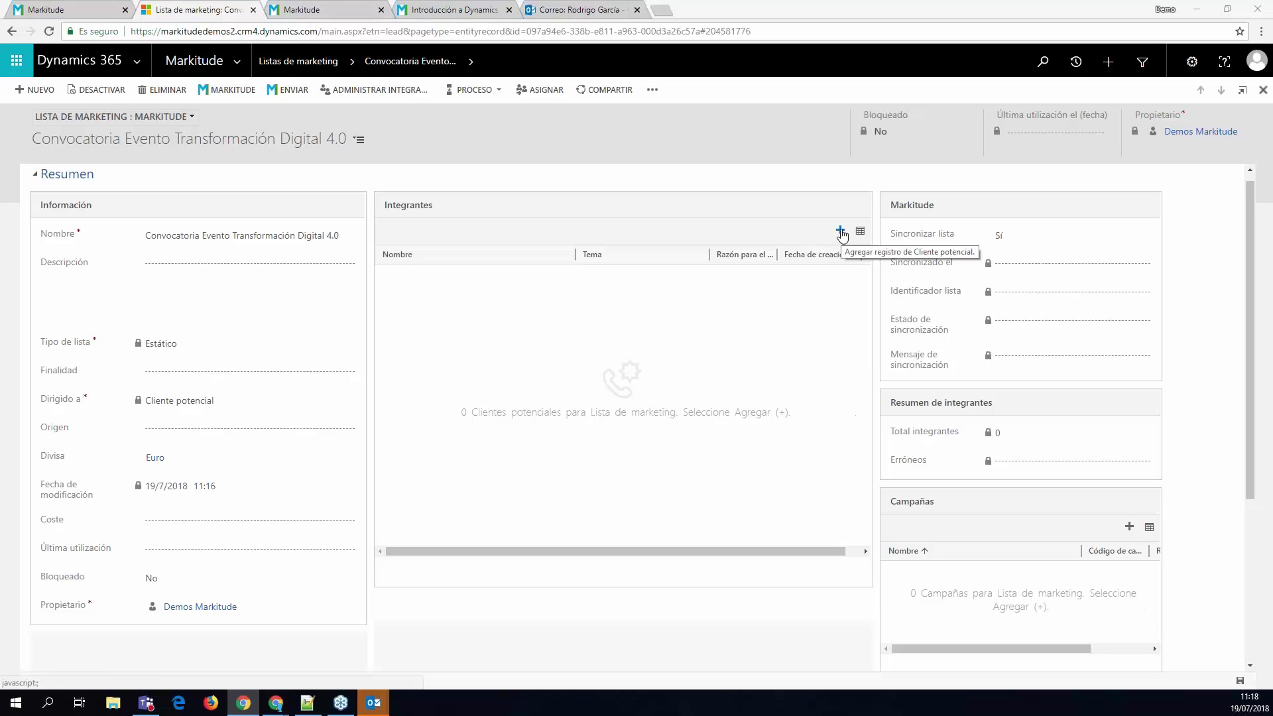
- Reopen advanced-find member adding and filter leads by País = España
click(841, 233)
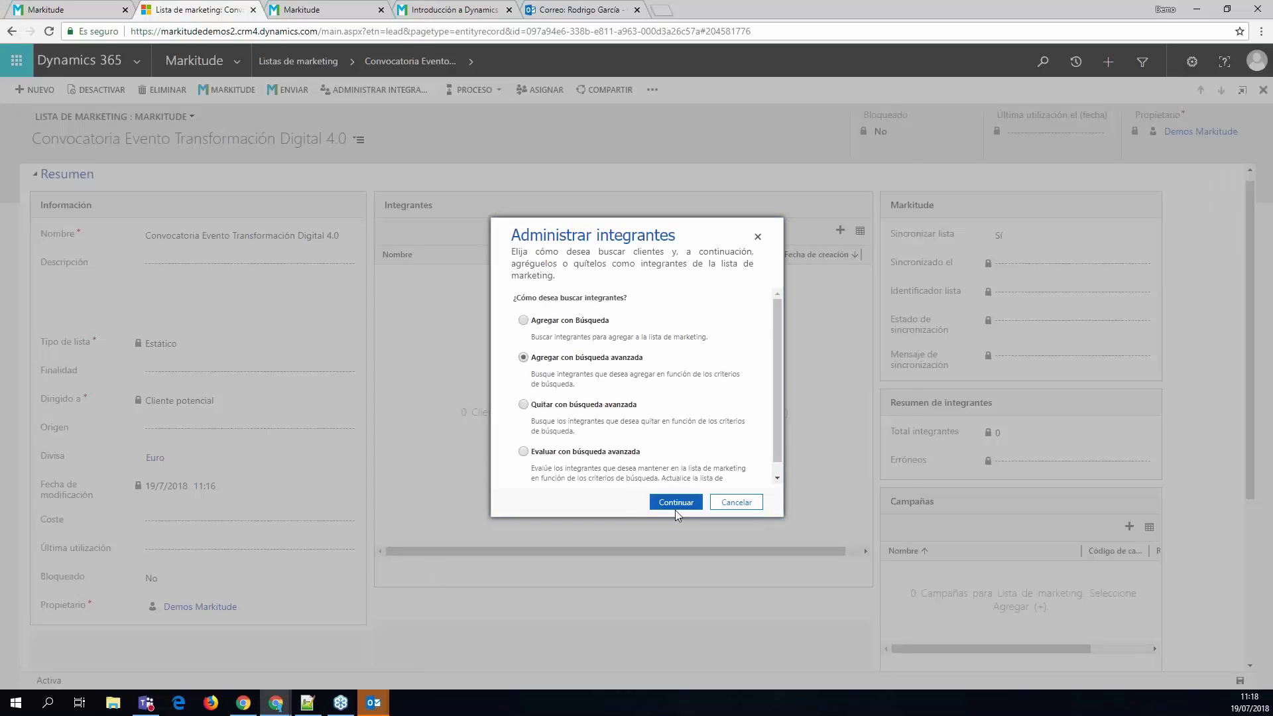
click(676, 506)
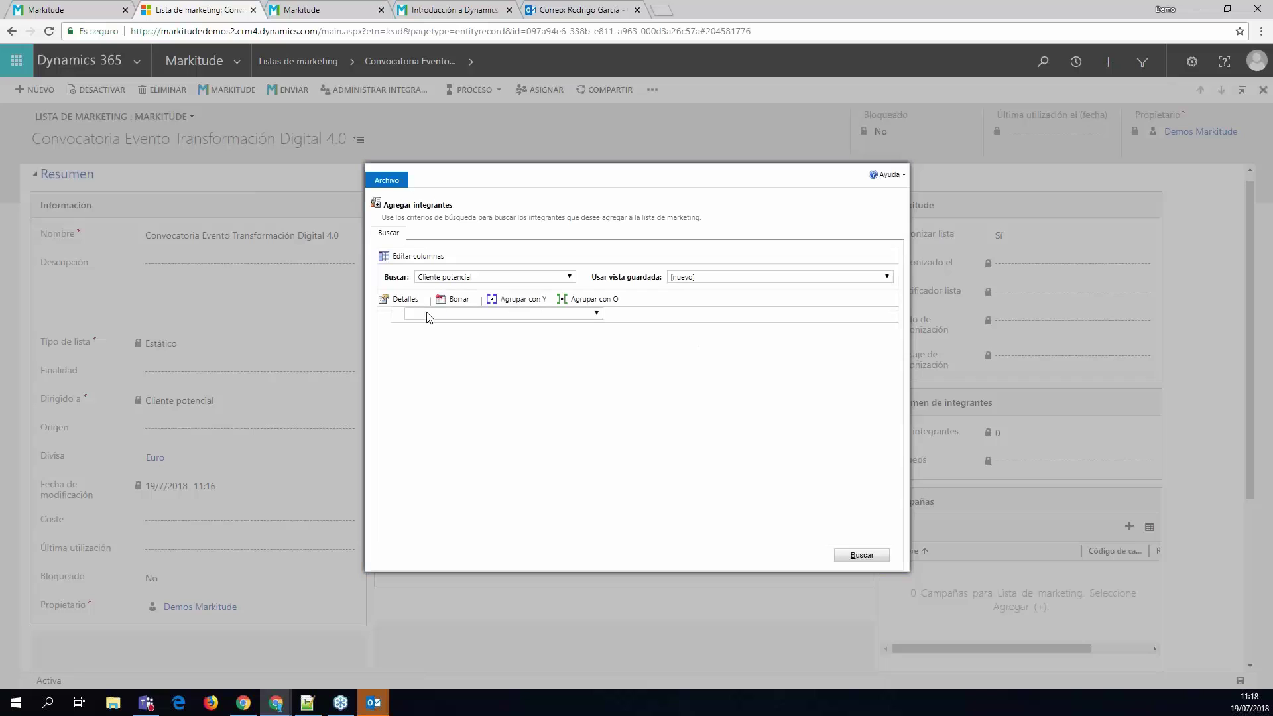
click(426, 315)
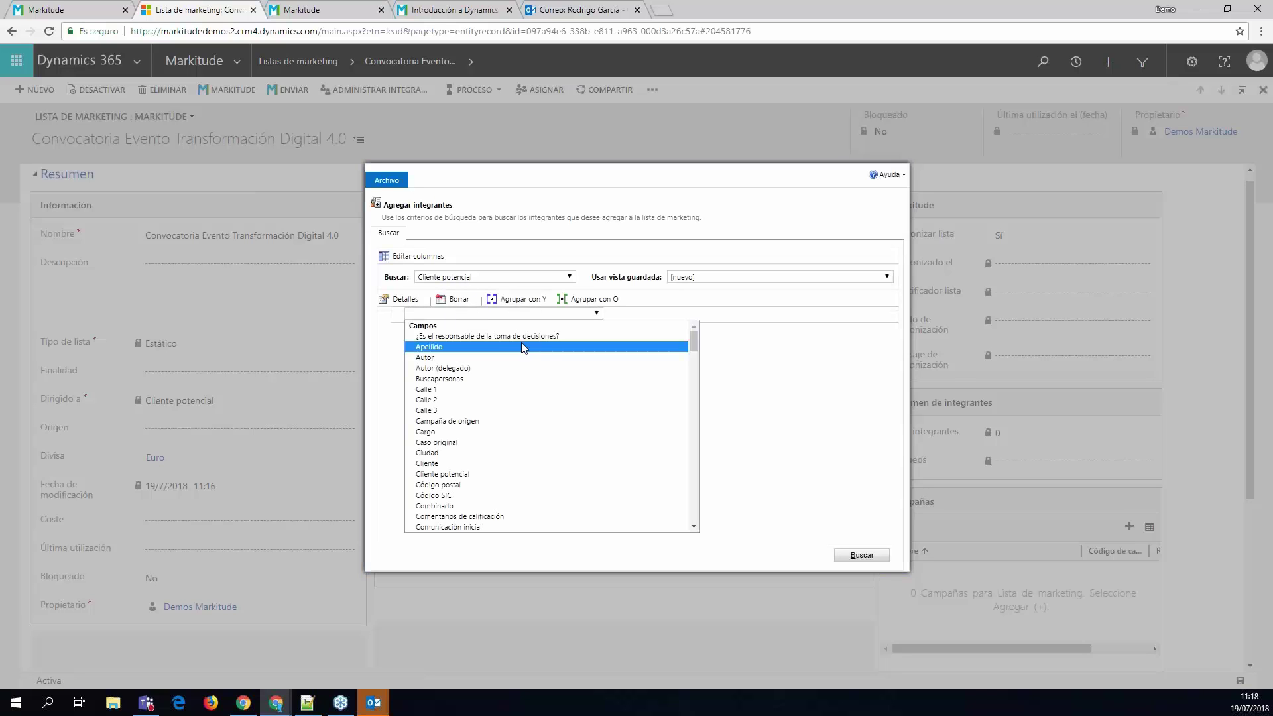
click(433, 335)
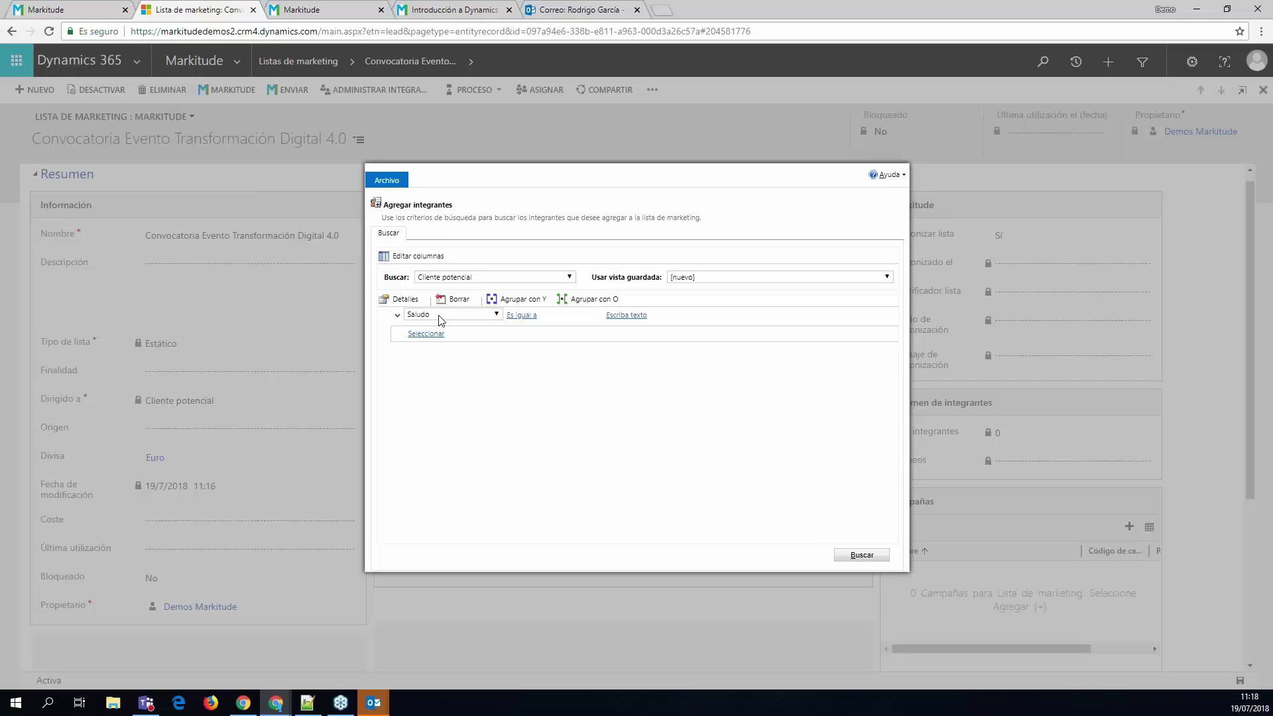
click(440, 321)
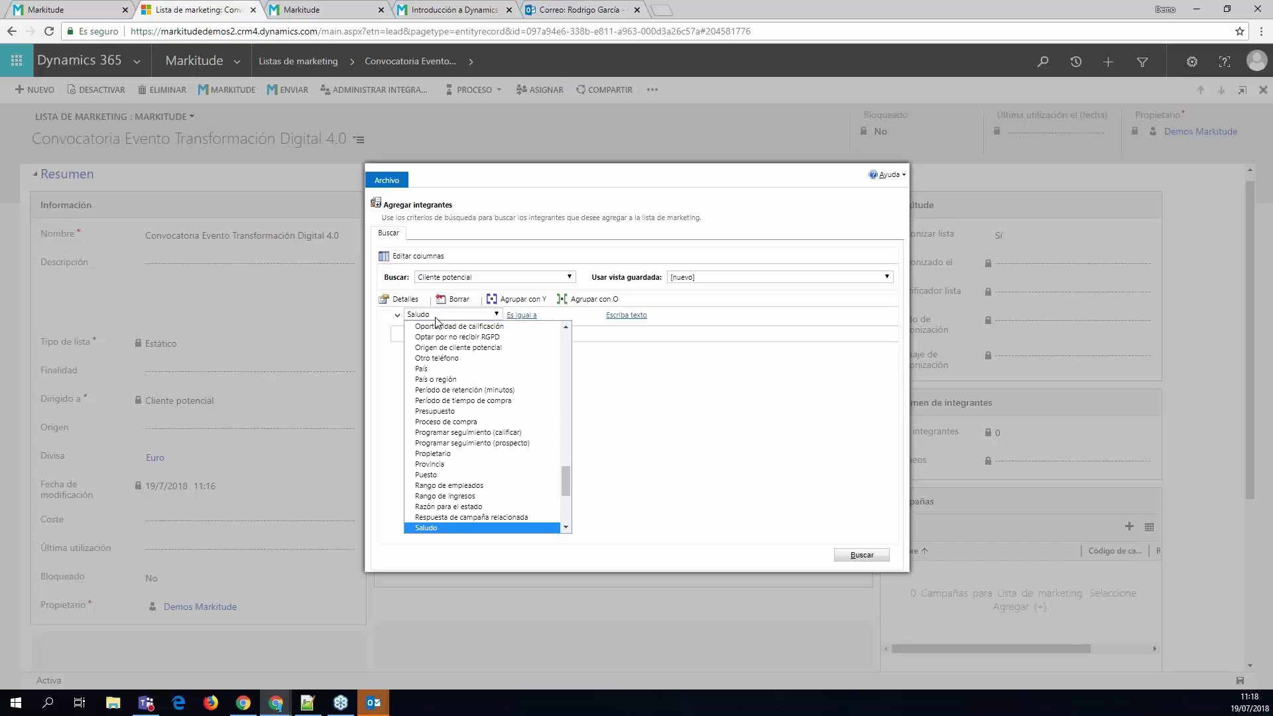
click(524, 363)
click(648, 317)
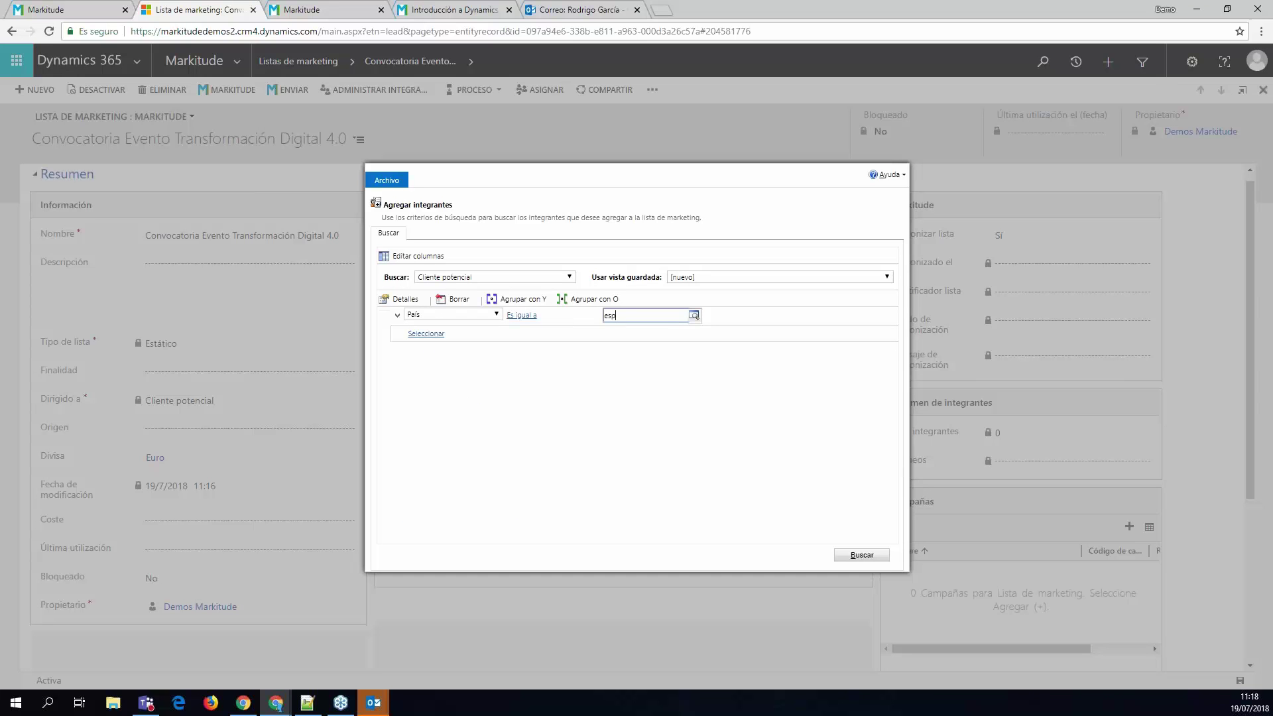
click(693, 315)
click(628, 321)
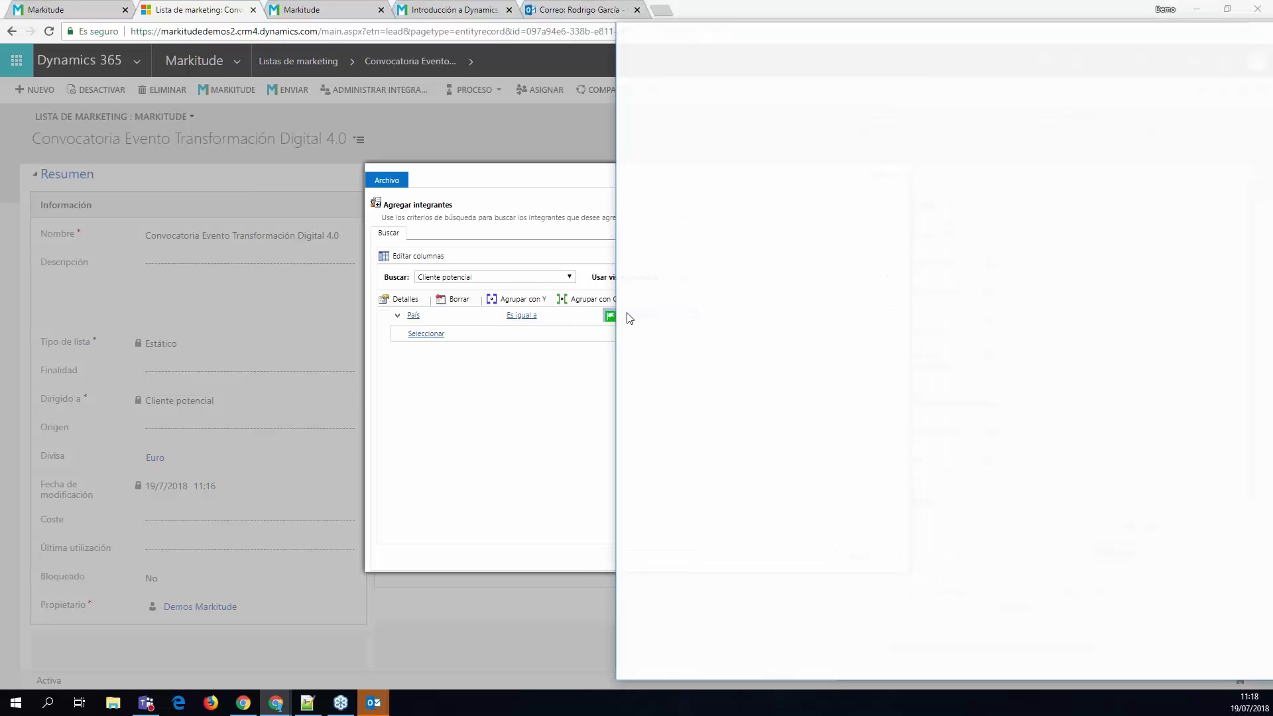
click(1260, 31)
- Set Ingresos anuales as the field of the second criterion
click(426, 334)
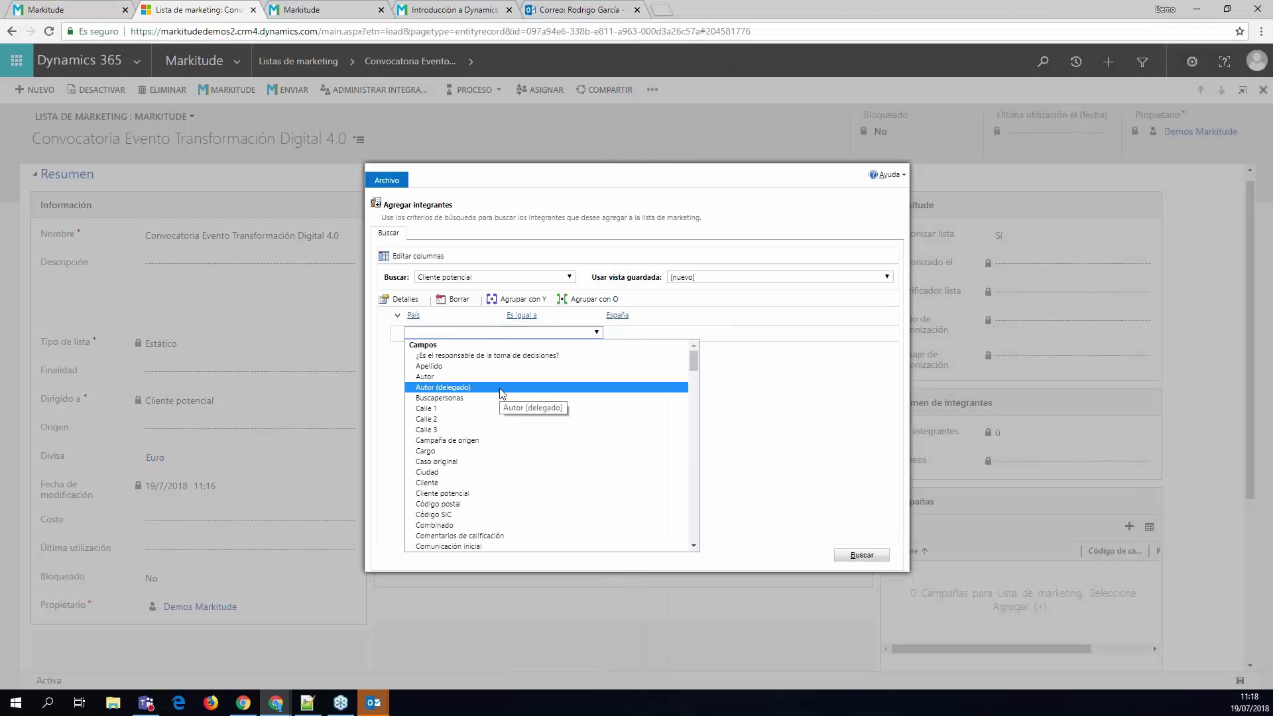
key(i)
key(Down)
key(Down)
scroll(504, 411, up, 10)
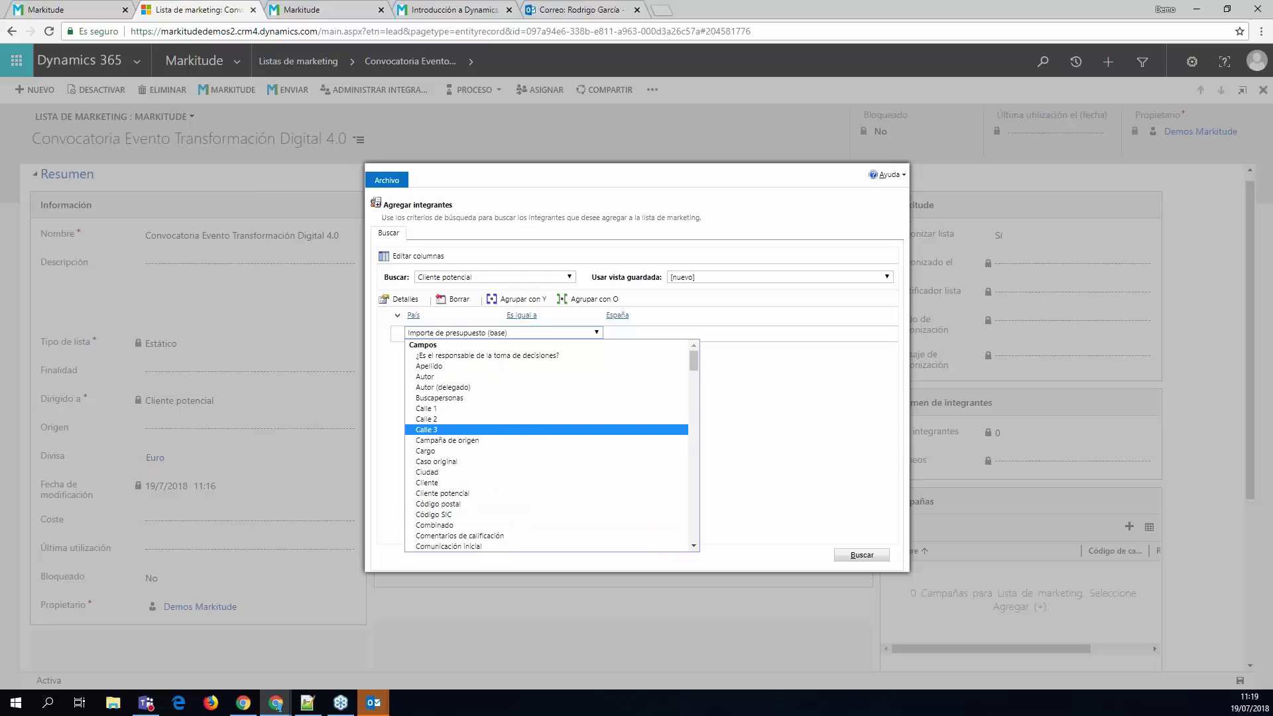
click(839, 363)
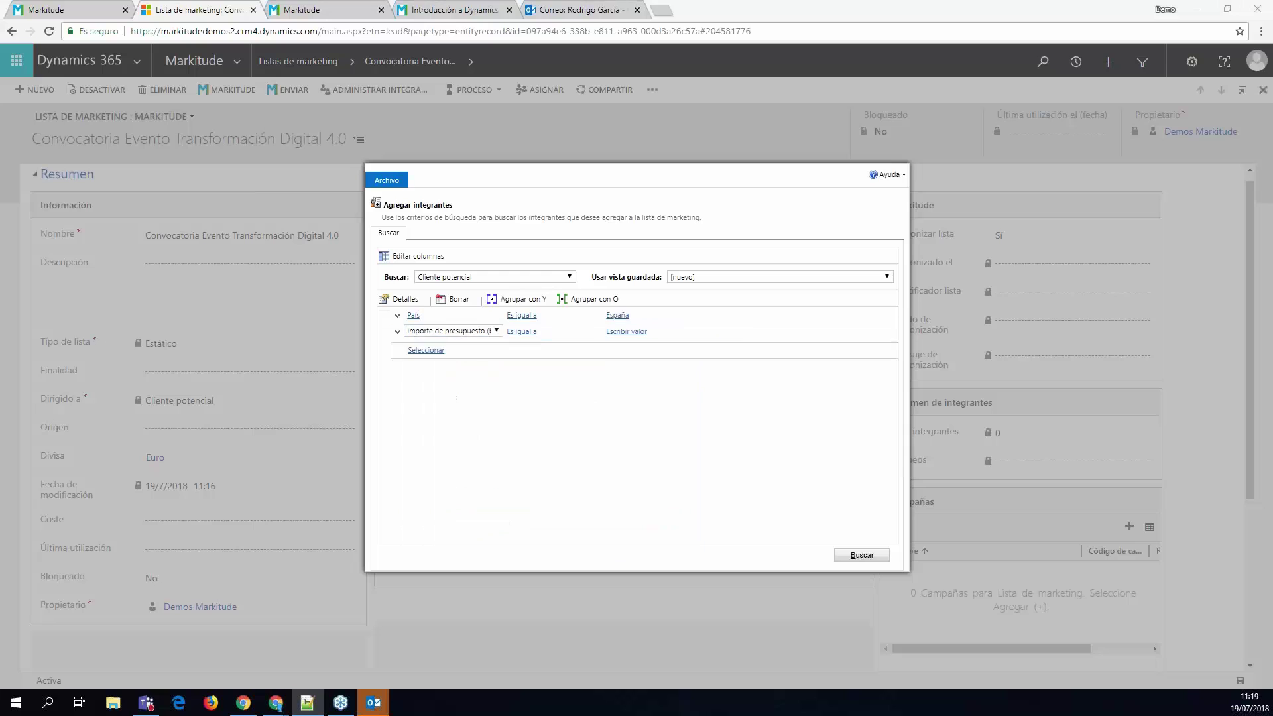
click(429, 335)
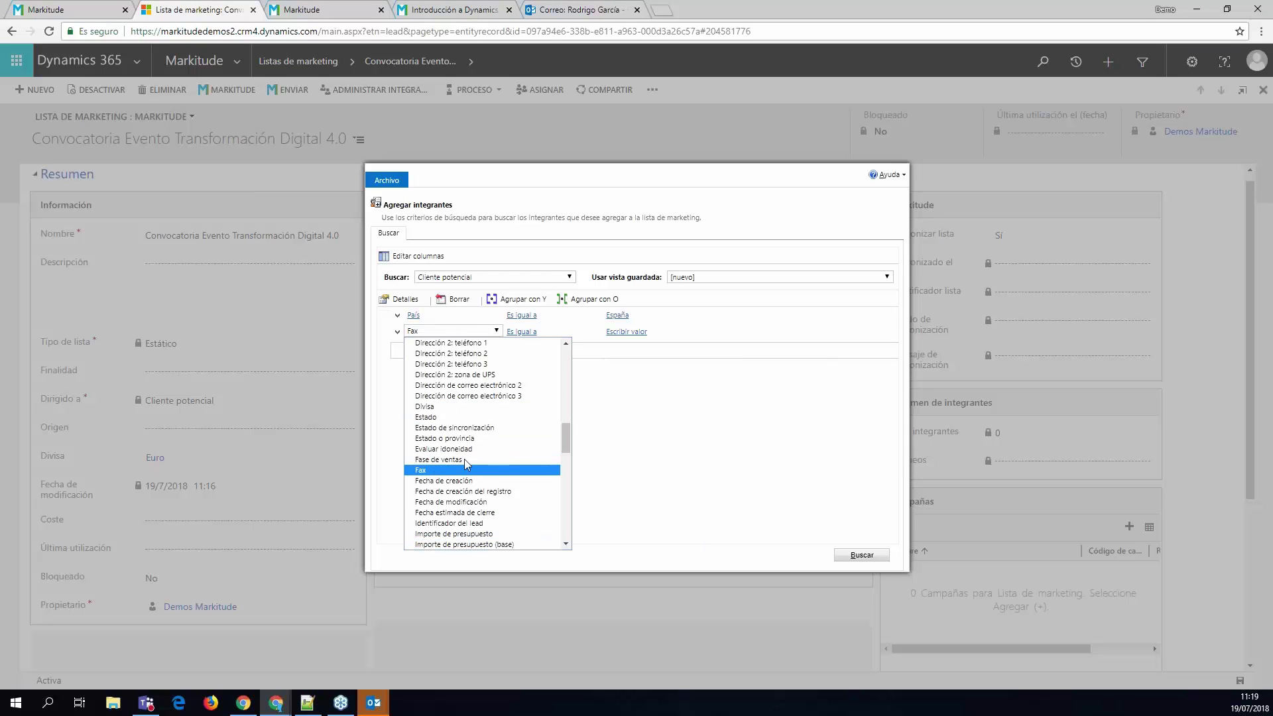
scroll(478, 477, down, 8)
scroll(487, 489, up, 3)
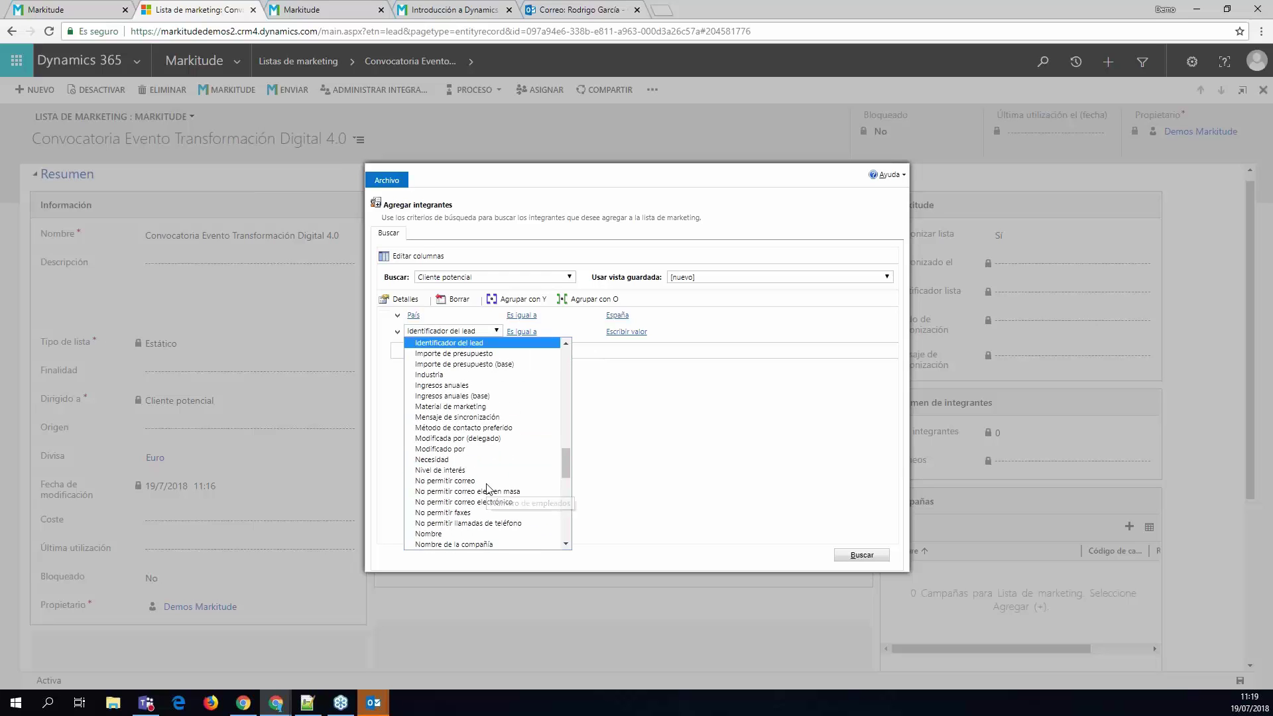
click(496, 386)
- Require annual revenue Es mayor que 200000 and run the search
click(535, 332)
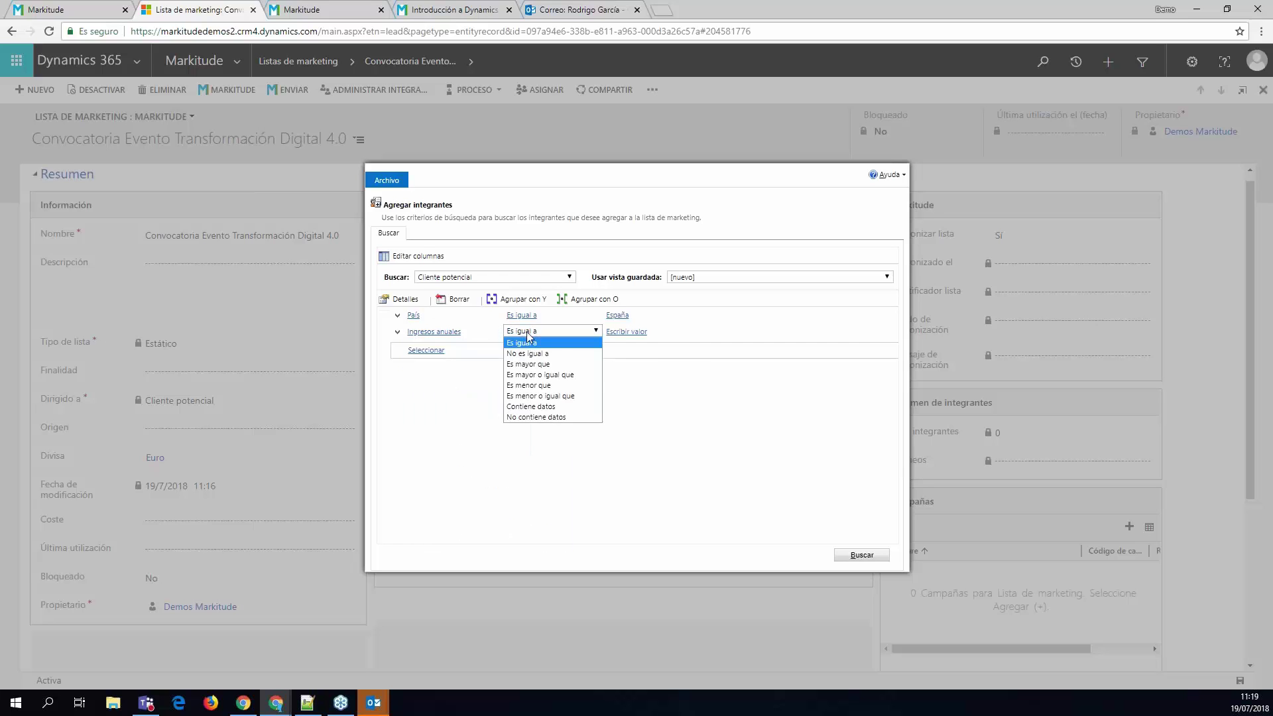
click(543, 365)
click(624, 332)
text(20000)
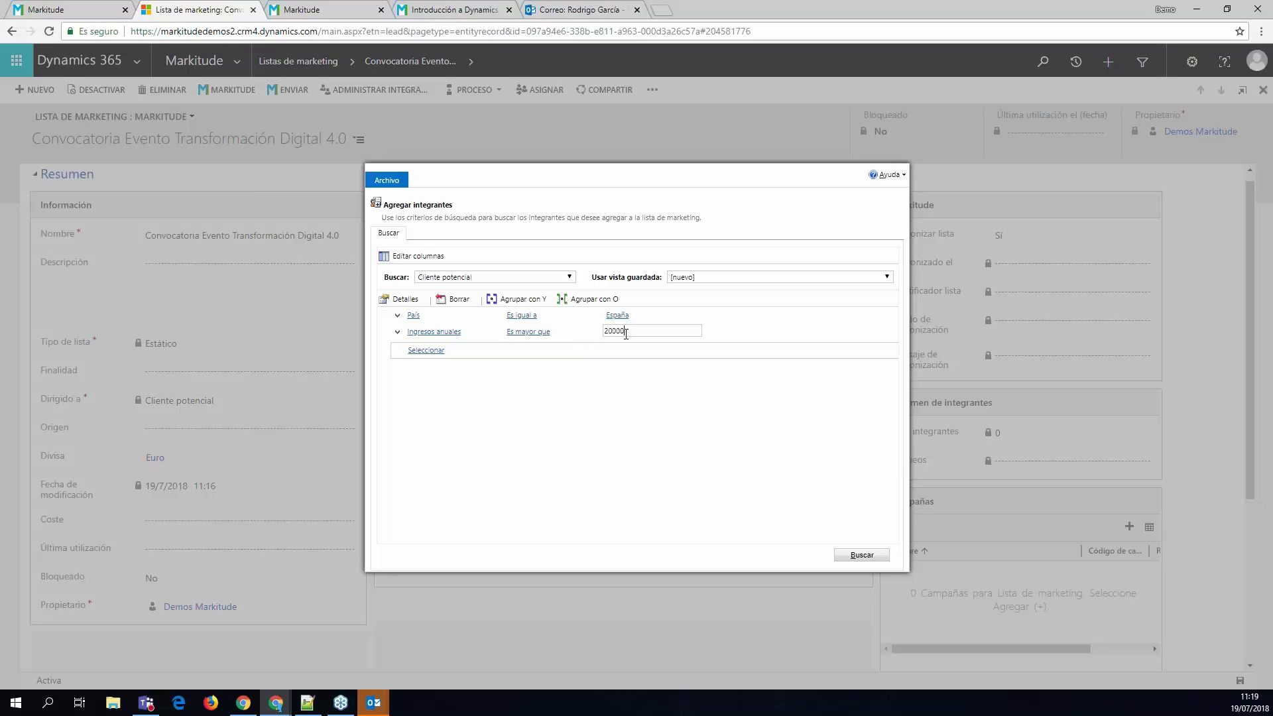
text(0)
click(853, 556)
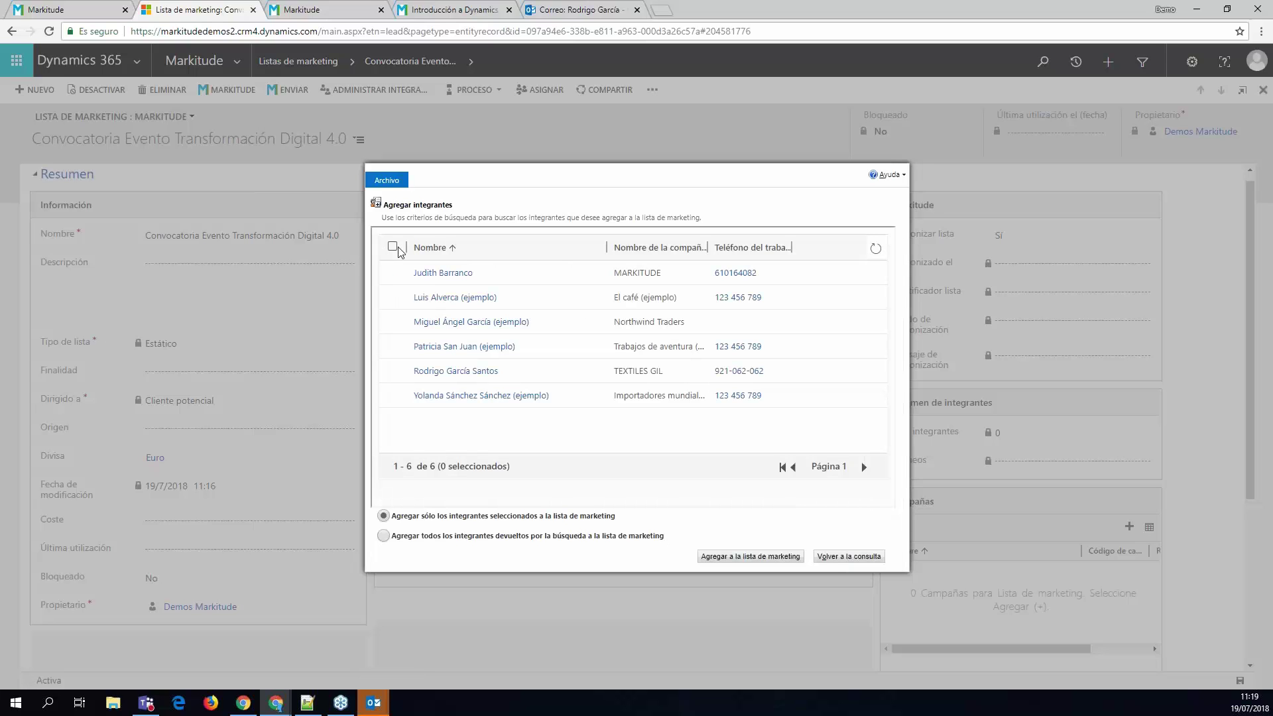
- Select all six found leads and add them to the Convocatoria marketing list
click(393, 247)
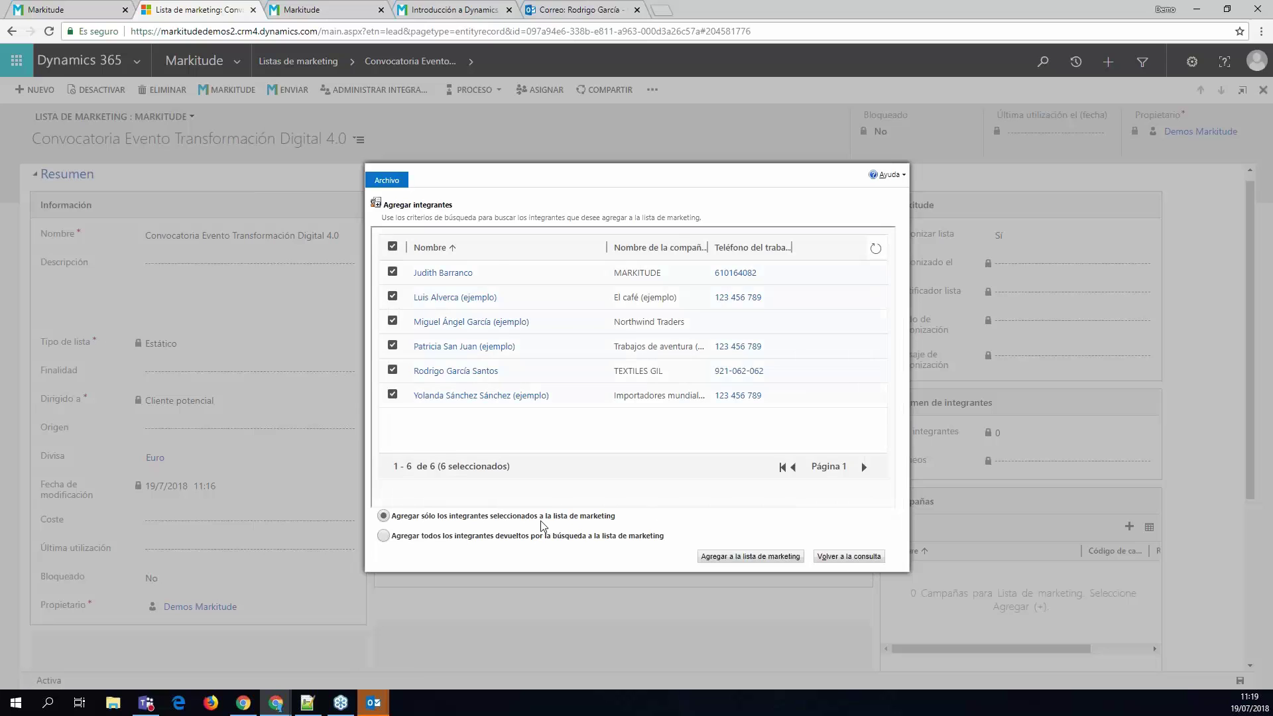
click(767, 560)
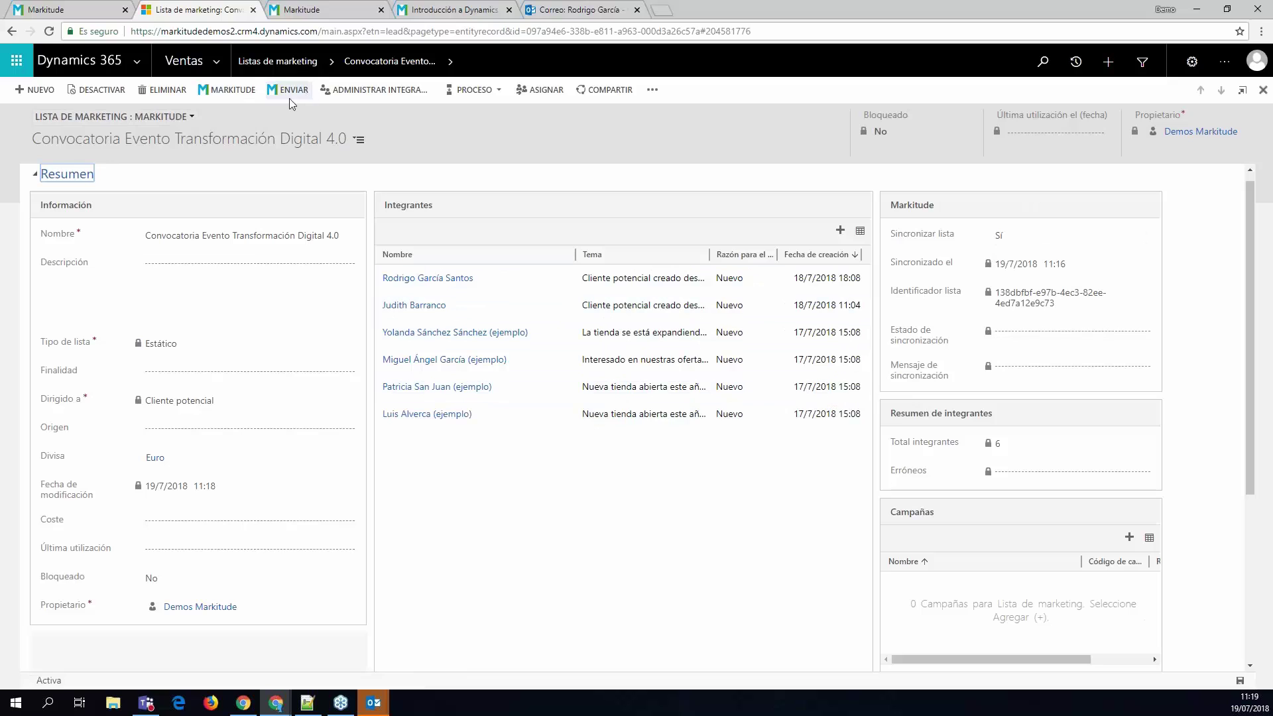
- Check Markitude's LISTAS CRM showing 0 members, then send the list's 6 leads from Dynamics
key(ctrl+1)
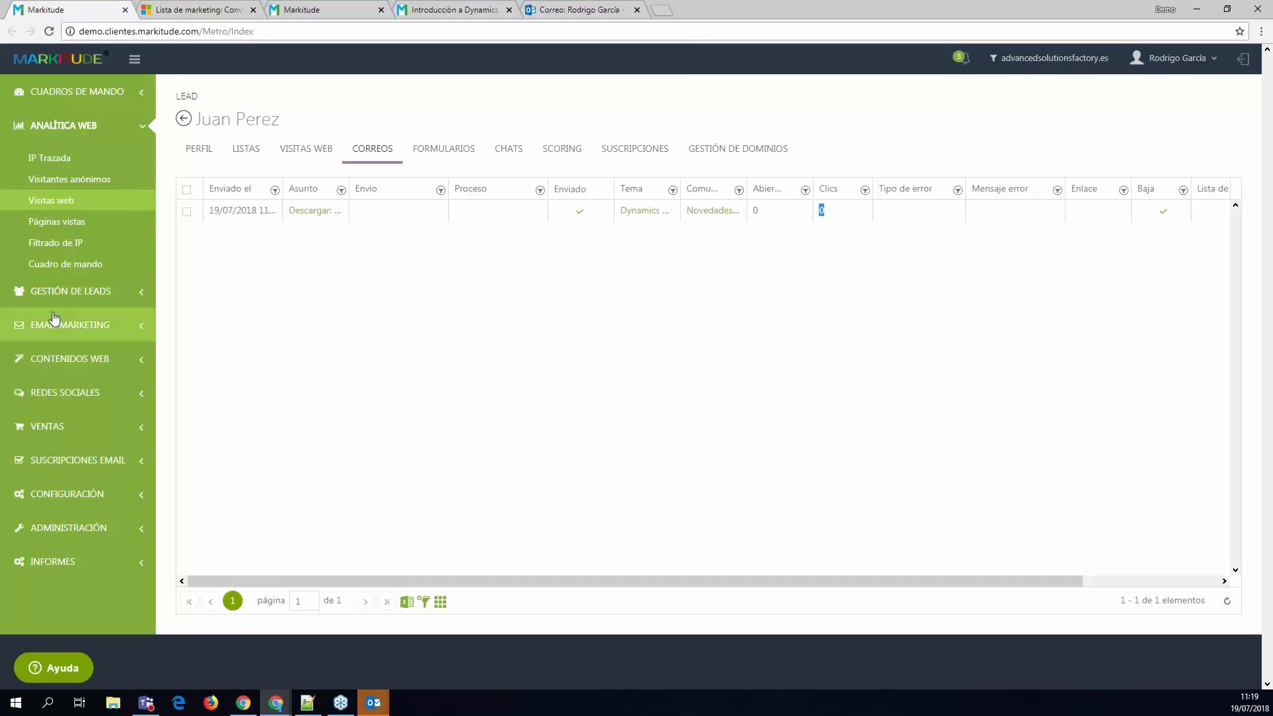
click(70, 292)
click(74, 218)
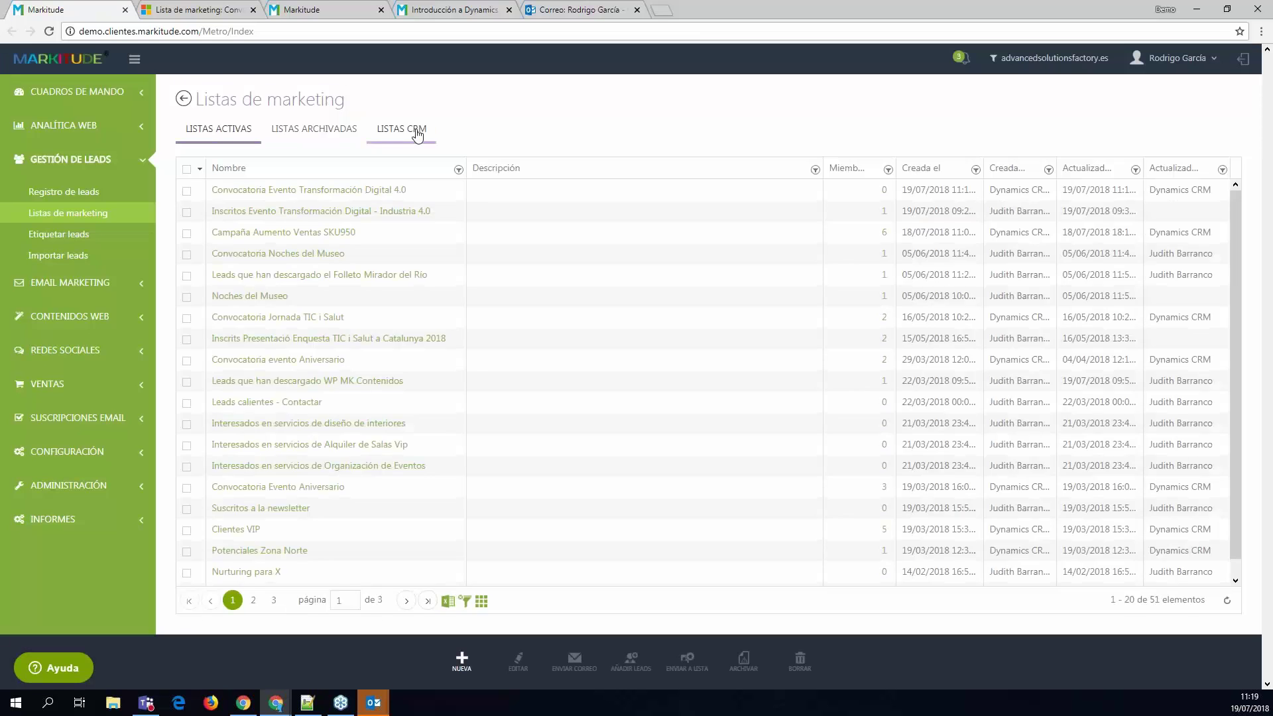
click(417, 133)
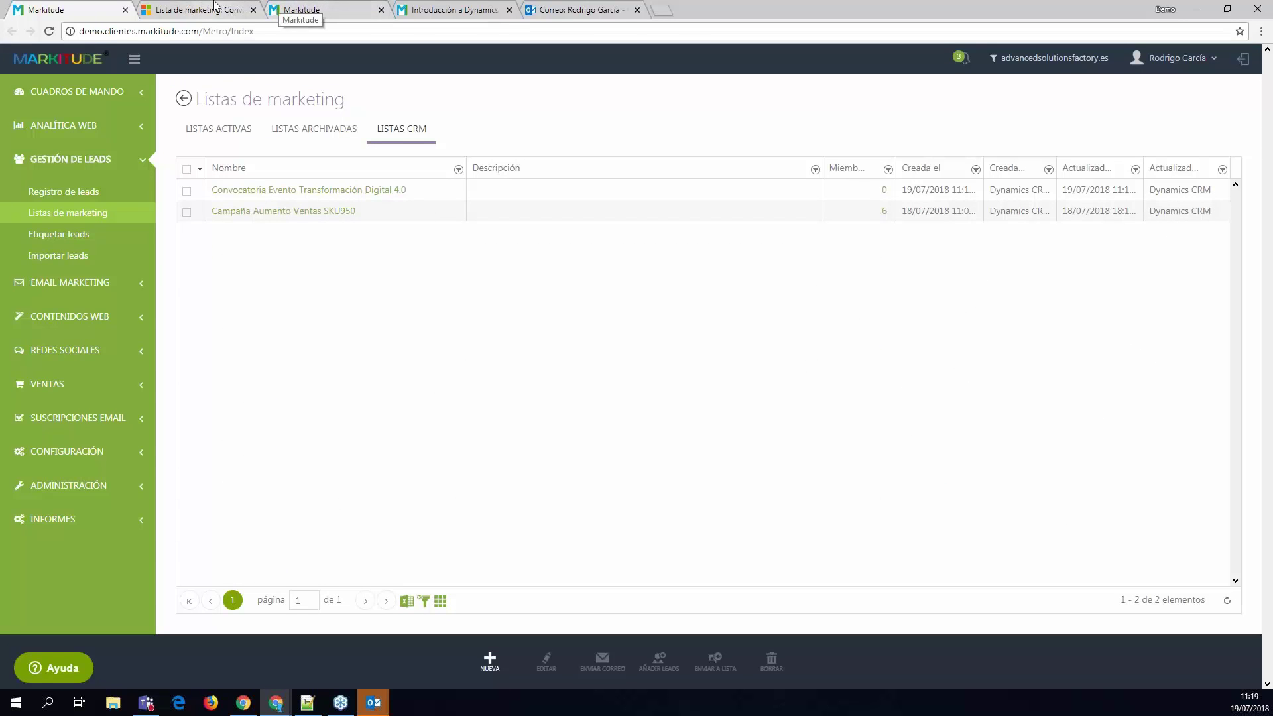
click(199, 9)
click(287, 91)
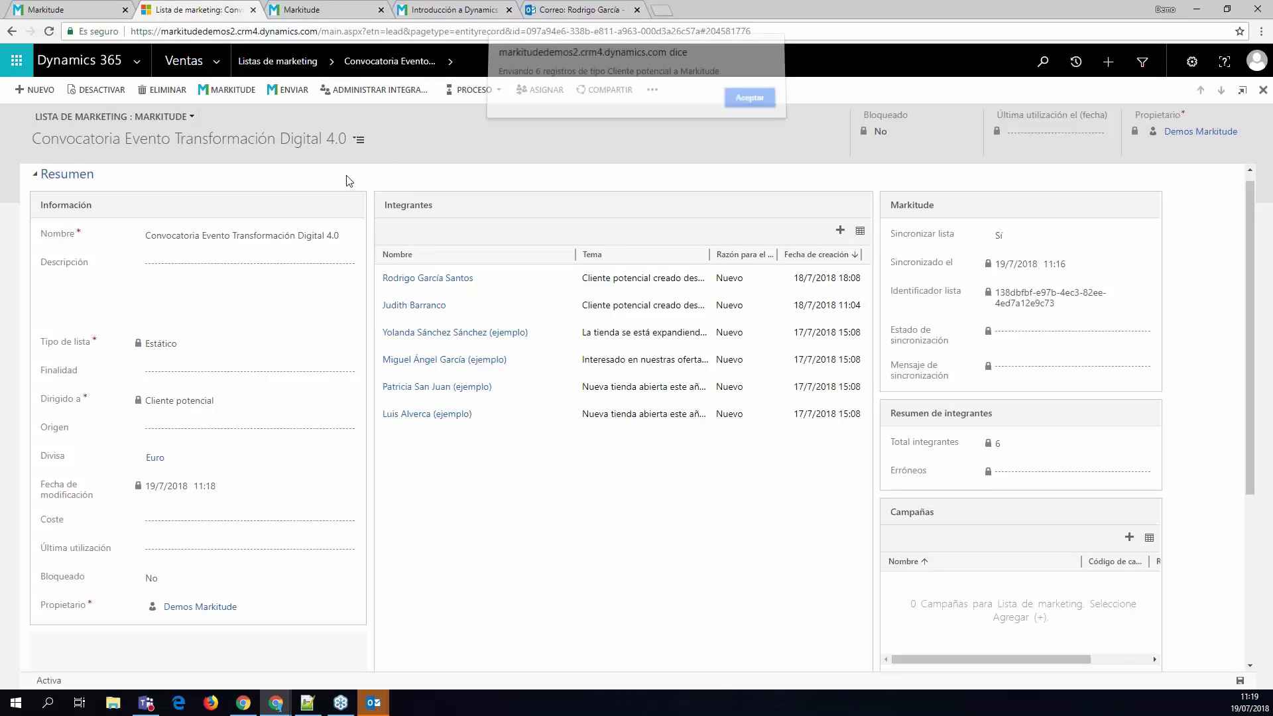
- Accept the sending alert, wait for the 100% sync, and return to Markitude
click(764, 106)
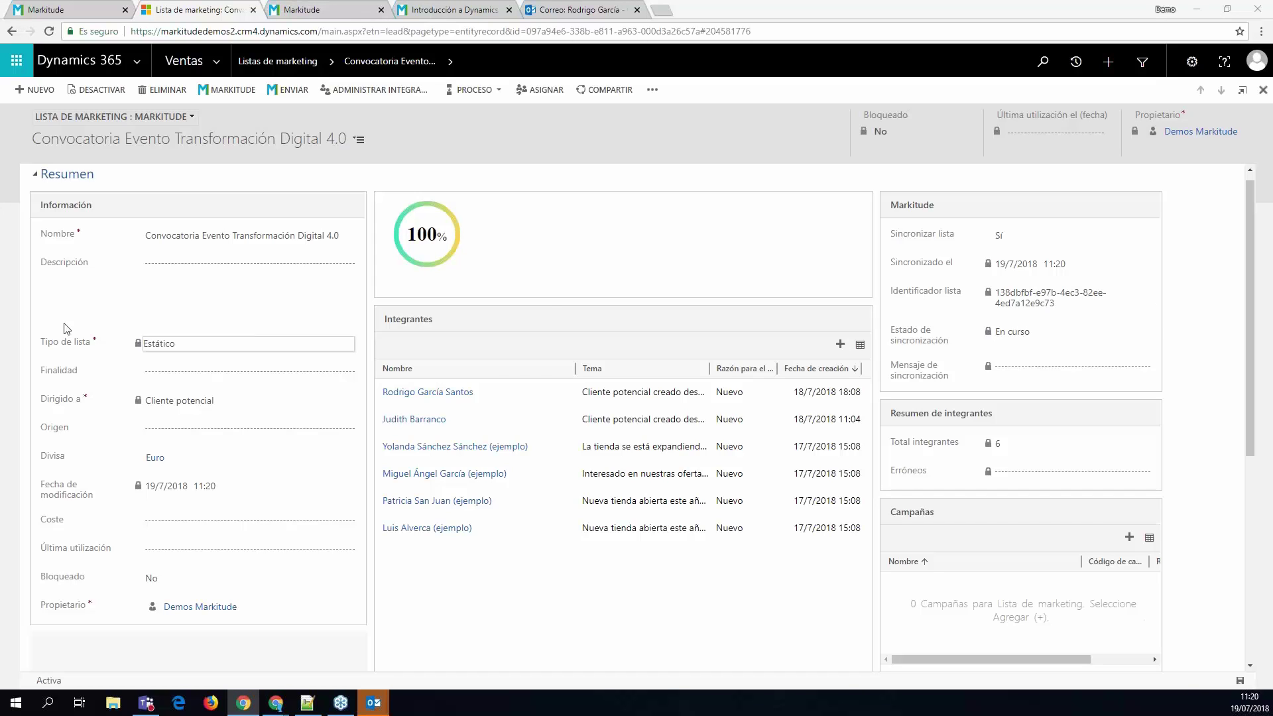
click(67, 10)
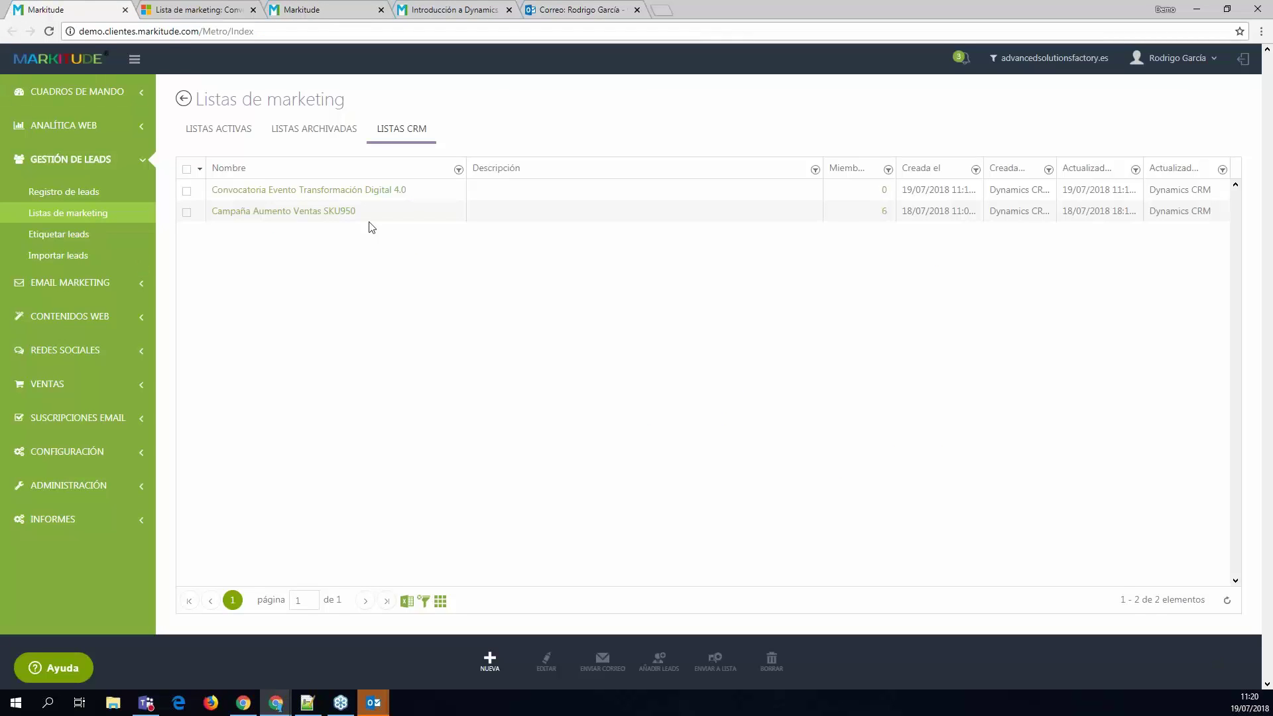
- Refresh the CRM lists' counts, view the list's six members, and open it in CRM
click(1227, 600)
click(886, 192)
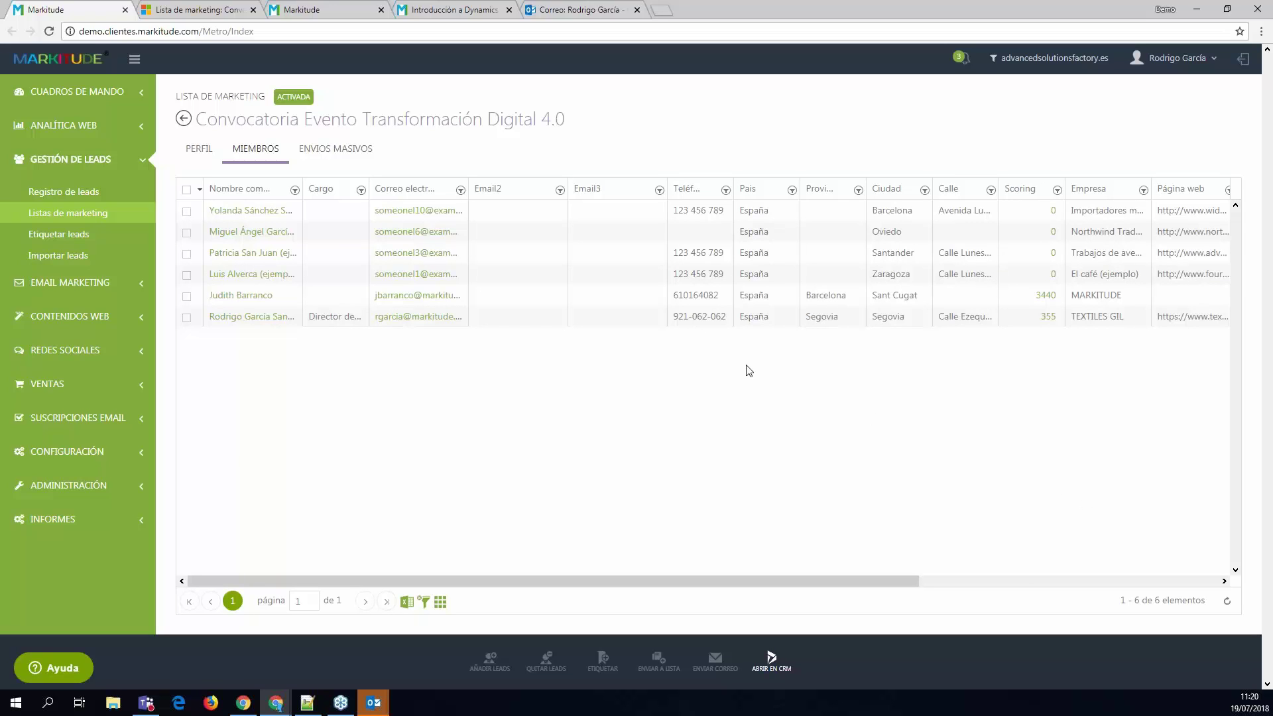
click(771, 660)
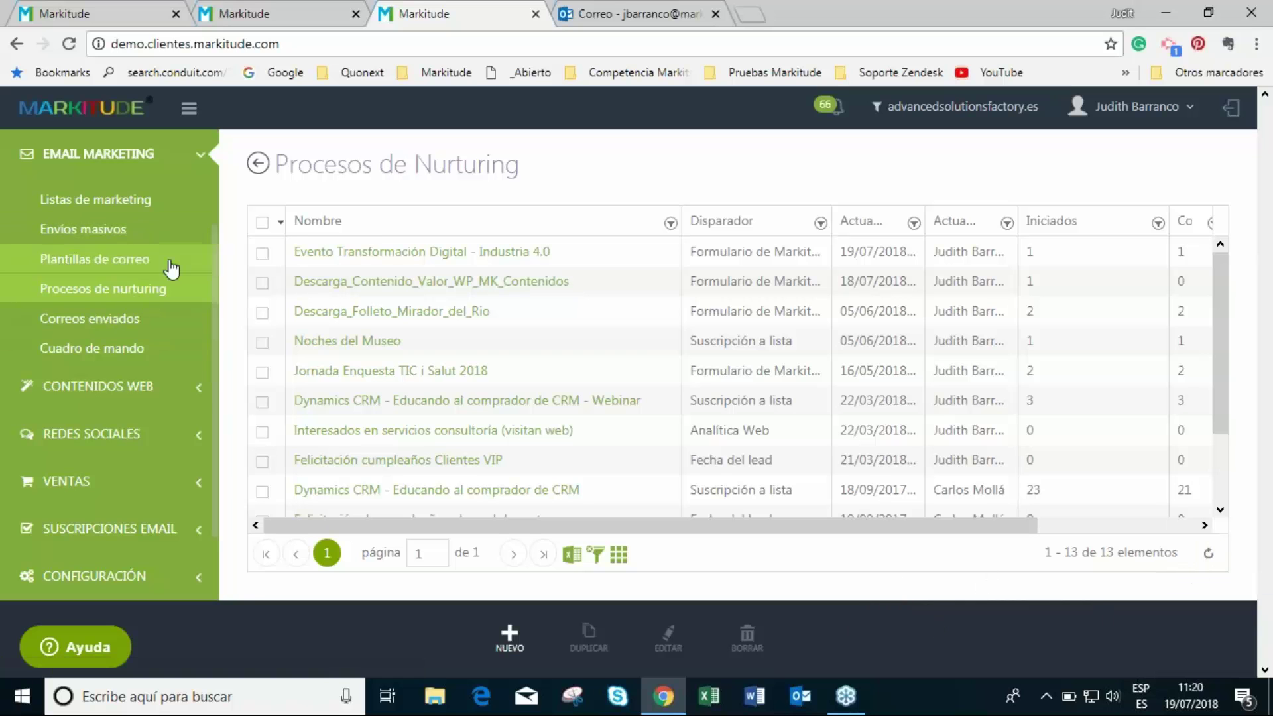
- Refresh Markitude's marketing lists and select Convocatoria Evento Transformación Digital 4.0
scroll(170, 270, up, 3)
click(55, 246)
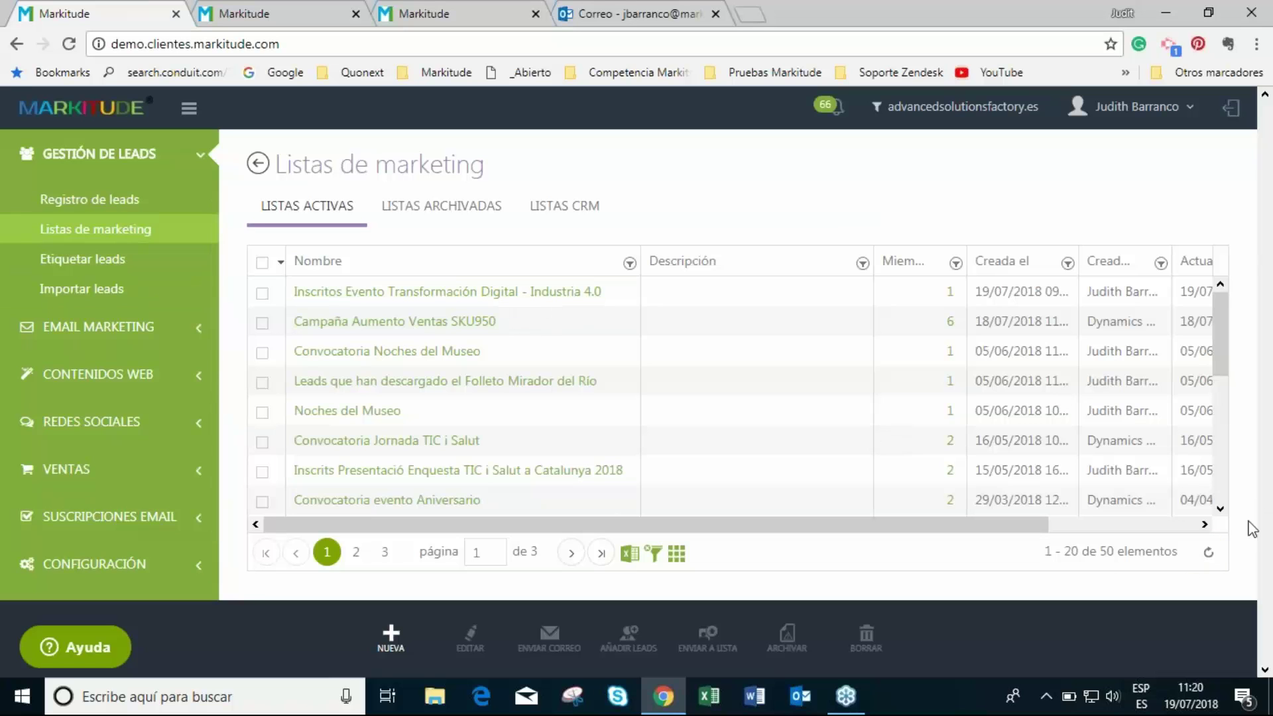
click(1209, 552)
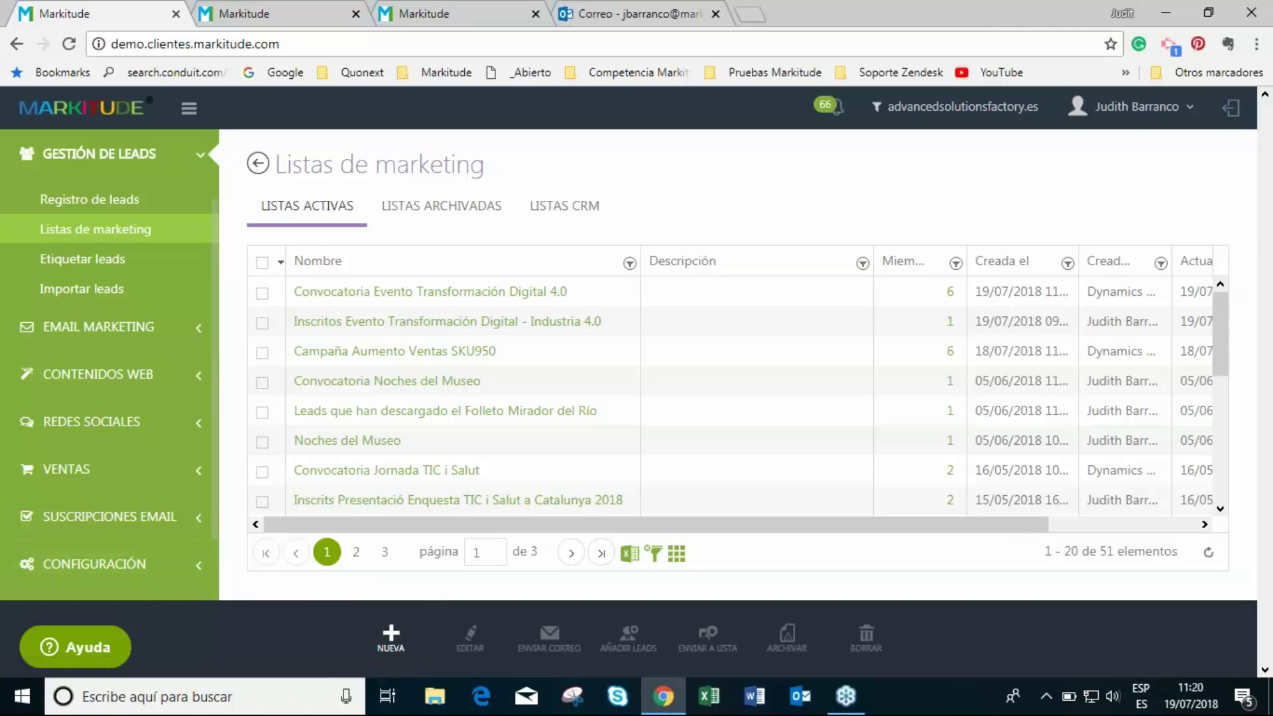
click(263, 295)
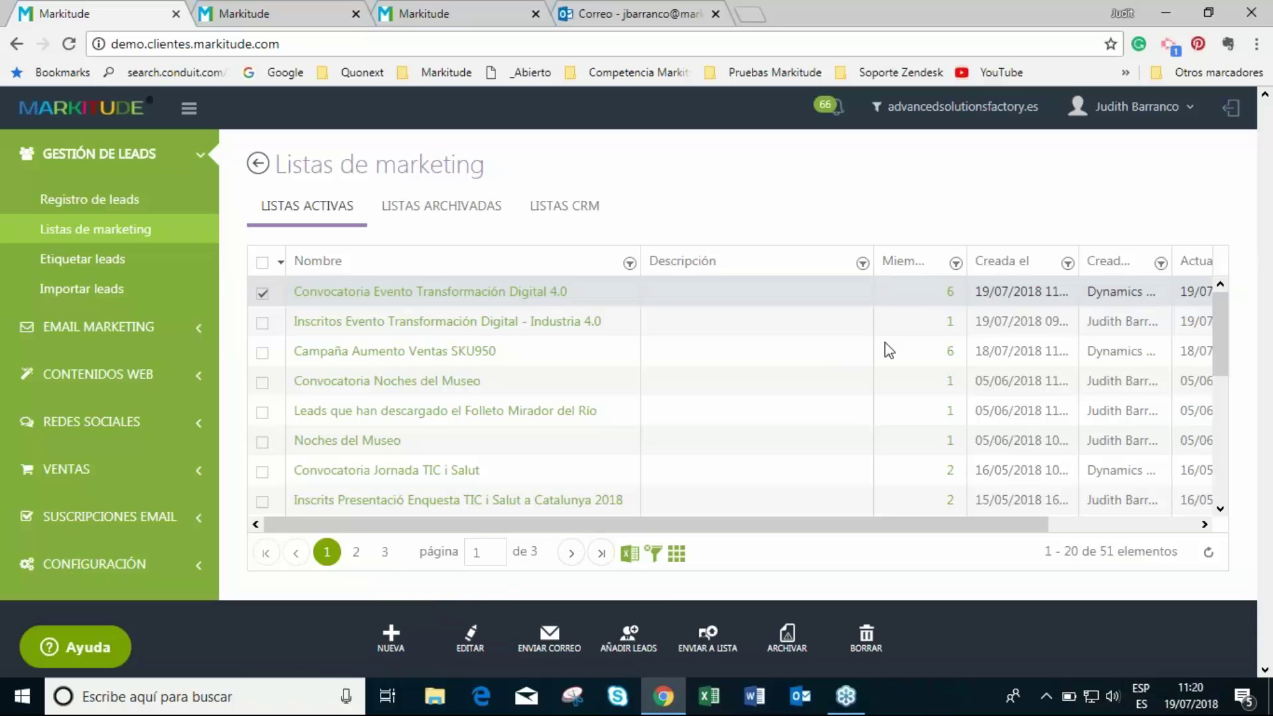
- Start a mass email to the list using the Convocatoria Evento Transformación Digital template
click(565, 651)
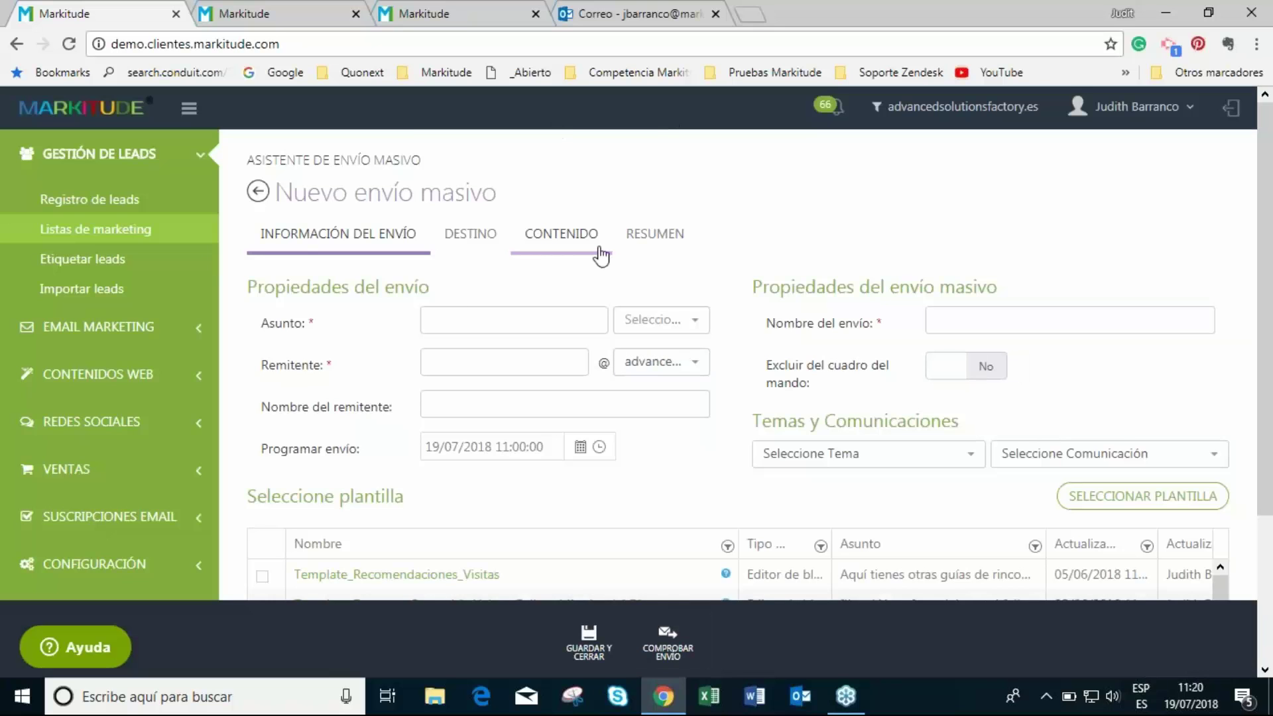
scroll(435, 401, down, 1)
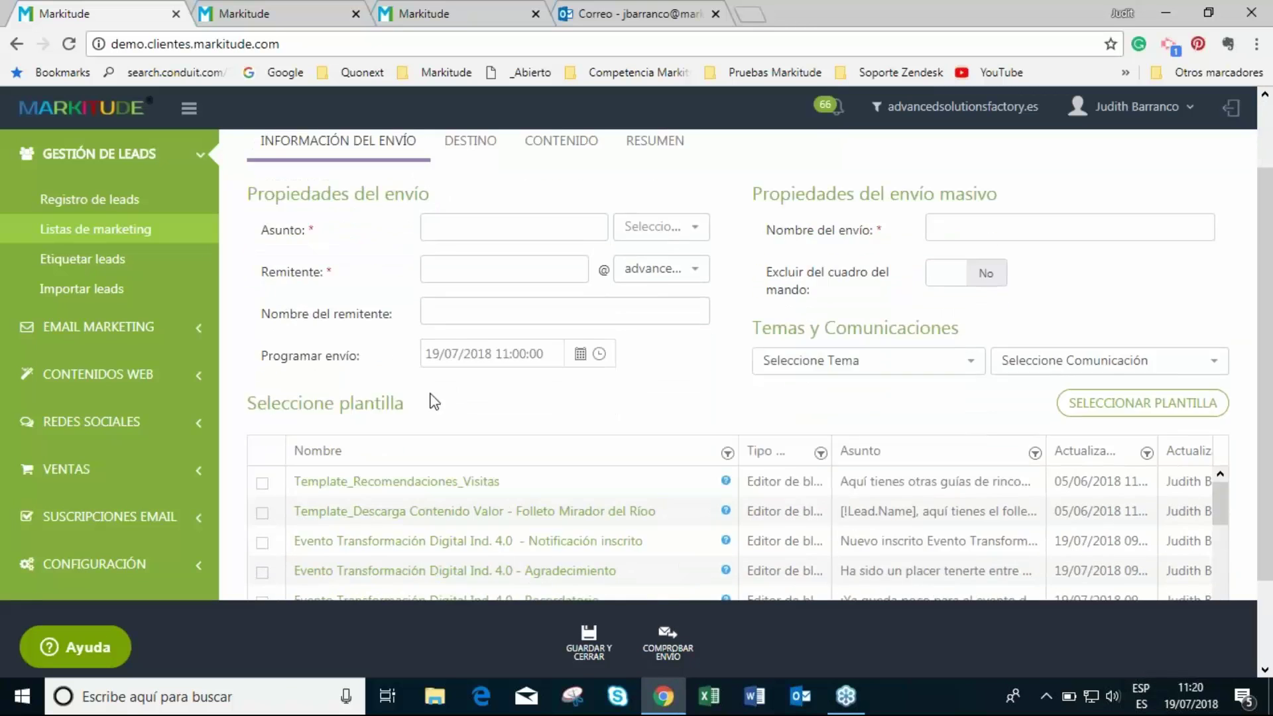
scroll(474, 259, up, 1)
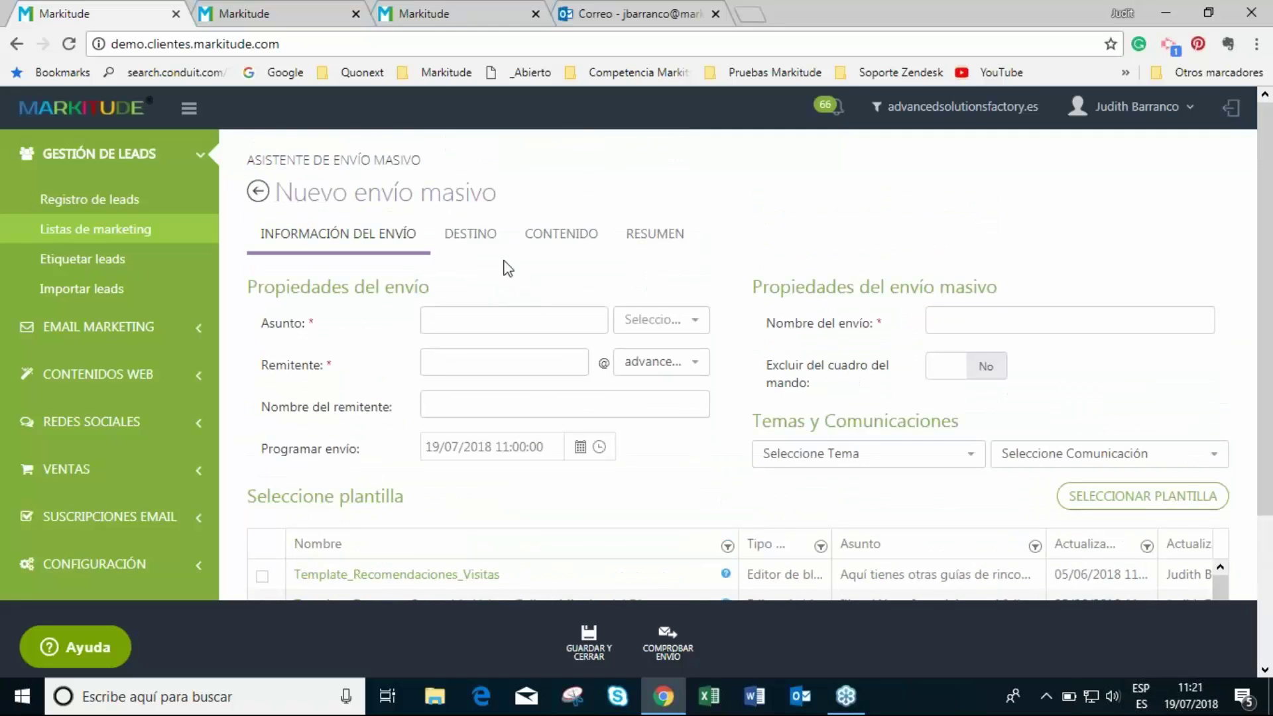
scroll(744, 235, down, 3)
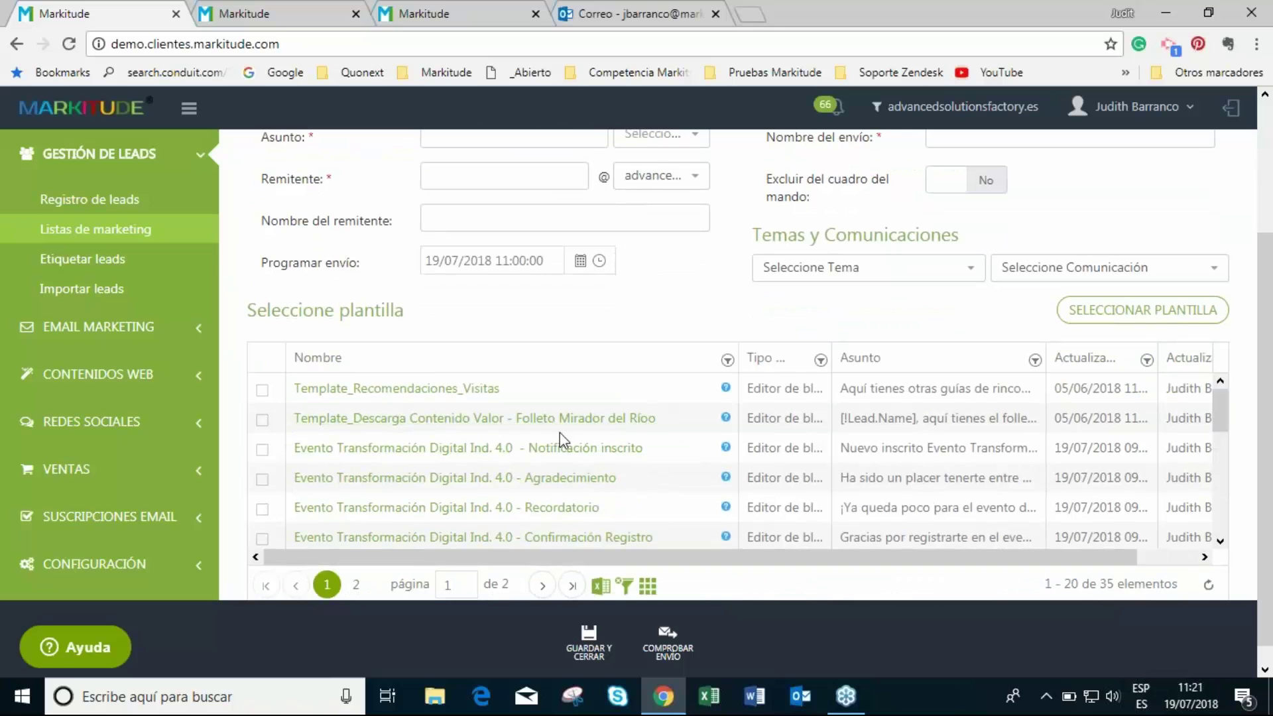
scroll(562, 441, down, 2)
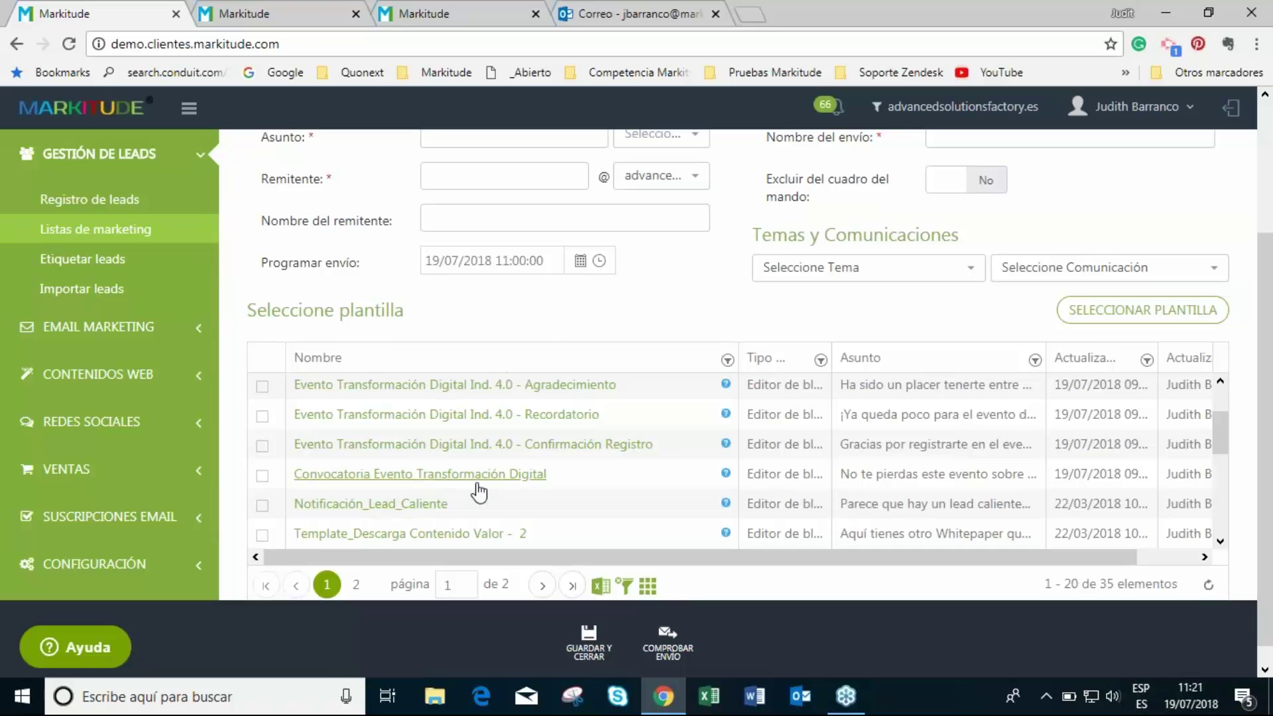
click(263, 476)
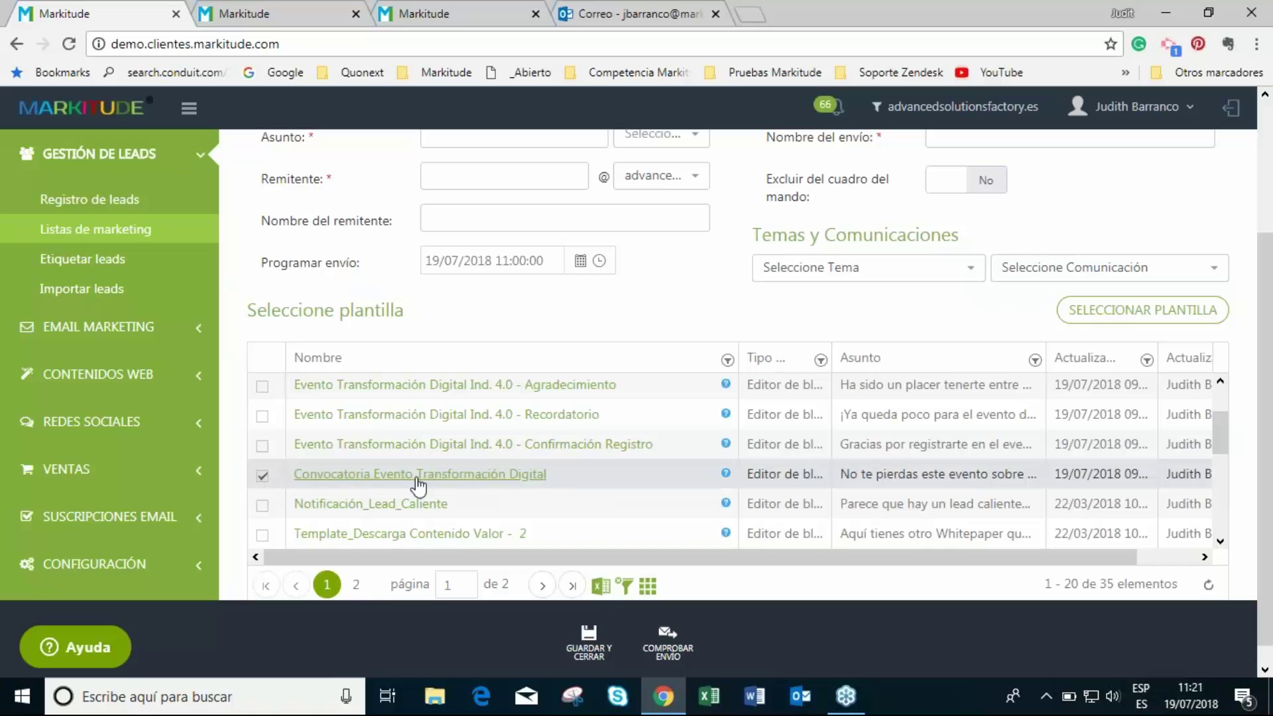
click(1088, 320)
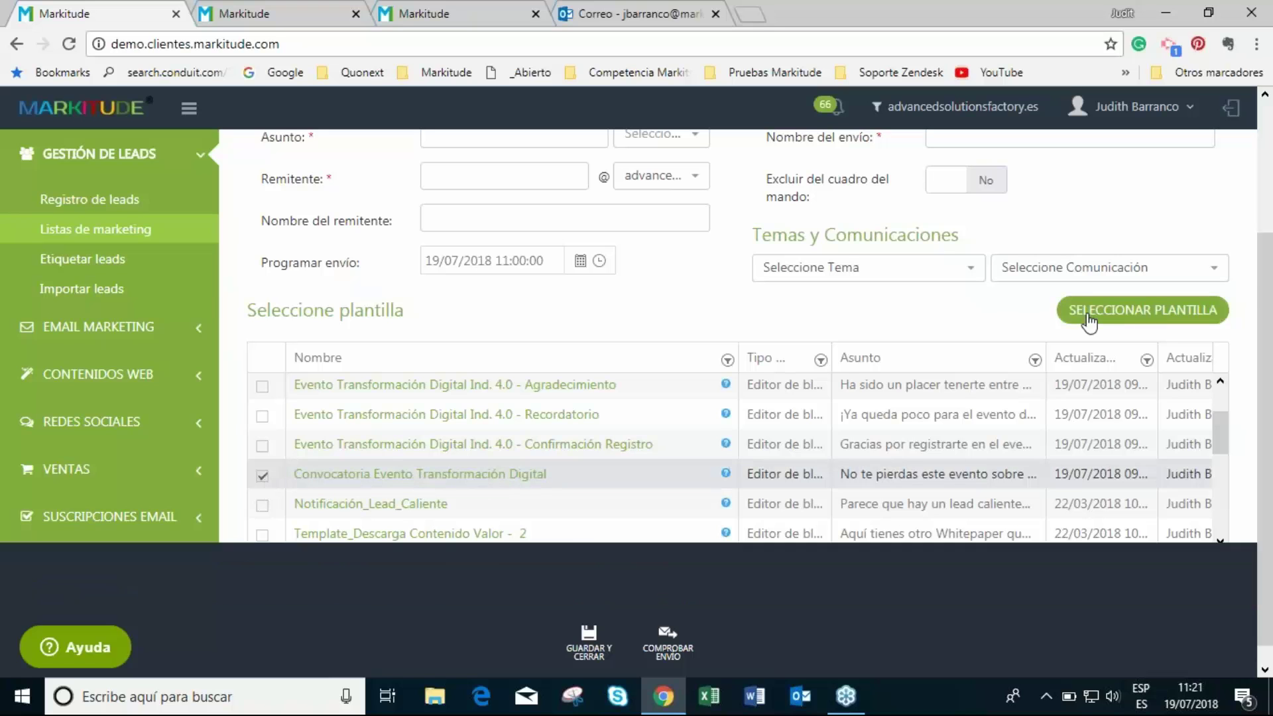
- Apply the template's sending details and copy its name for the send name
click(1178, 578)
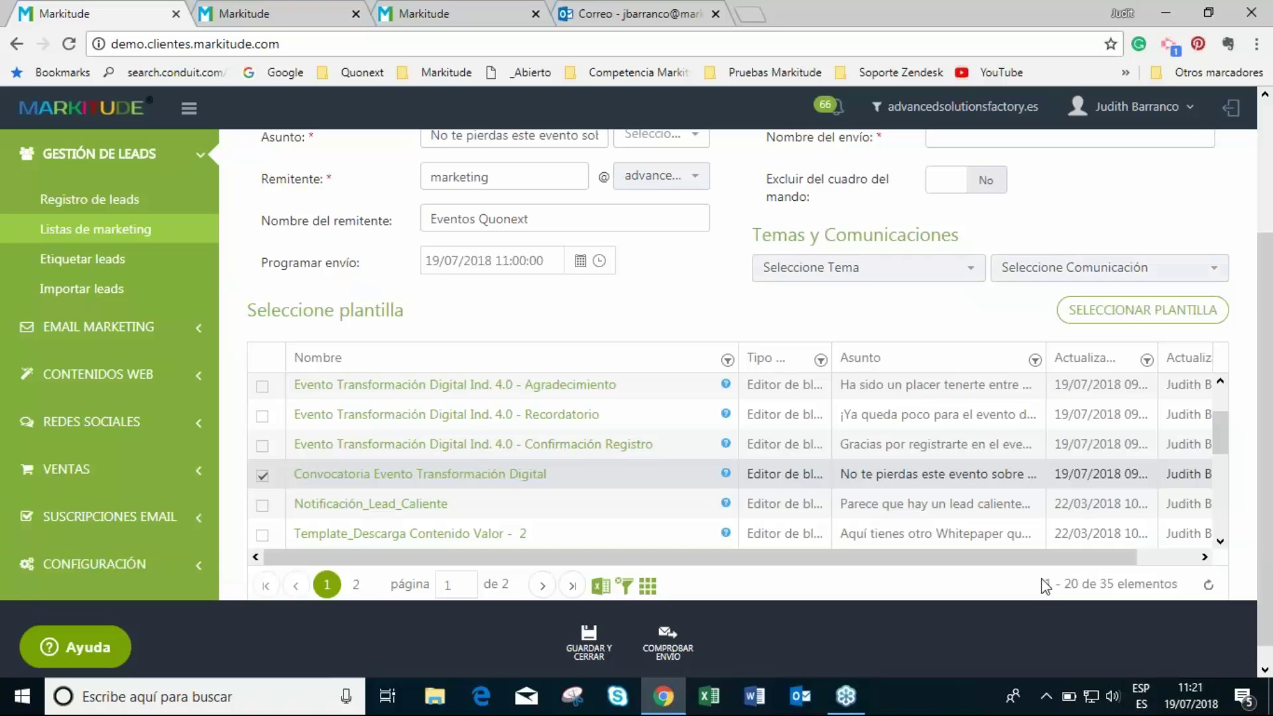
scroll(635, 345, up, 3)
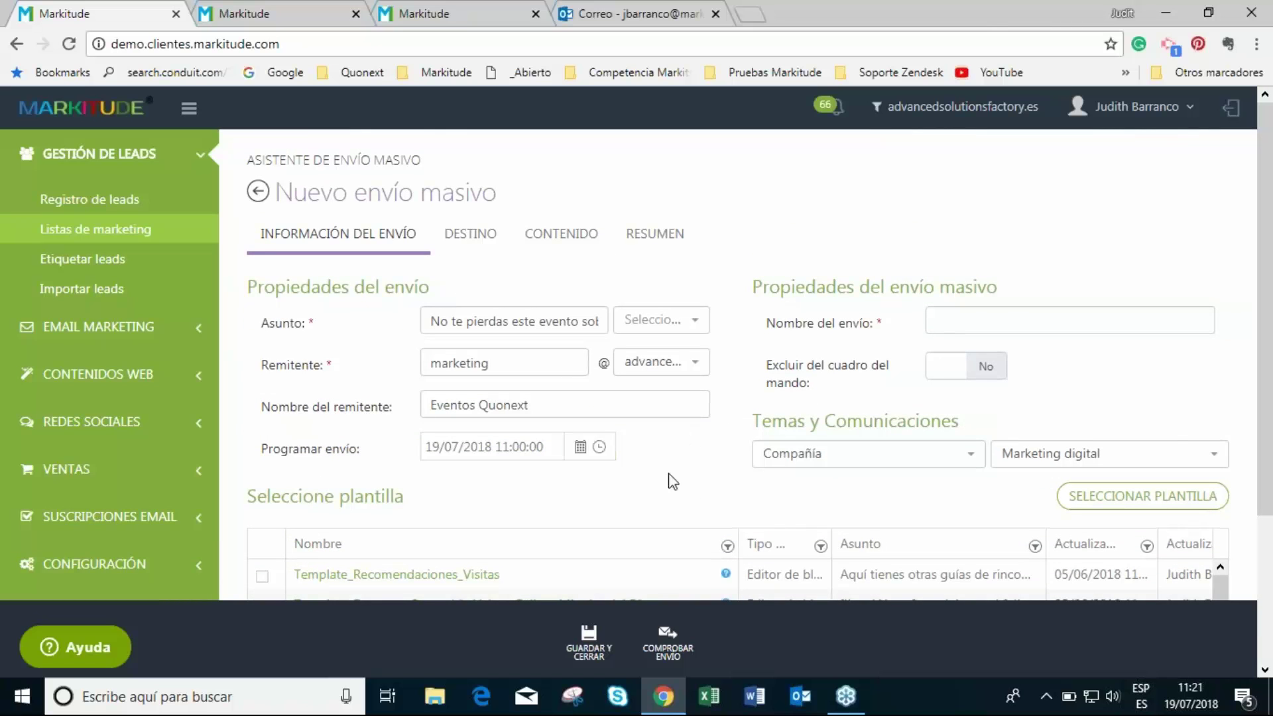
scroll(515, 510, down, 3)
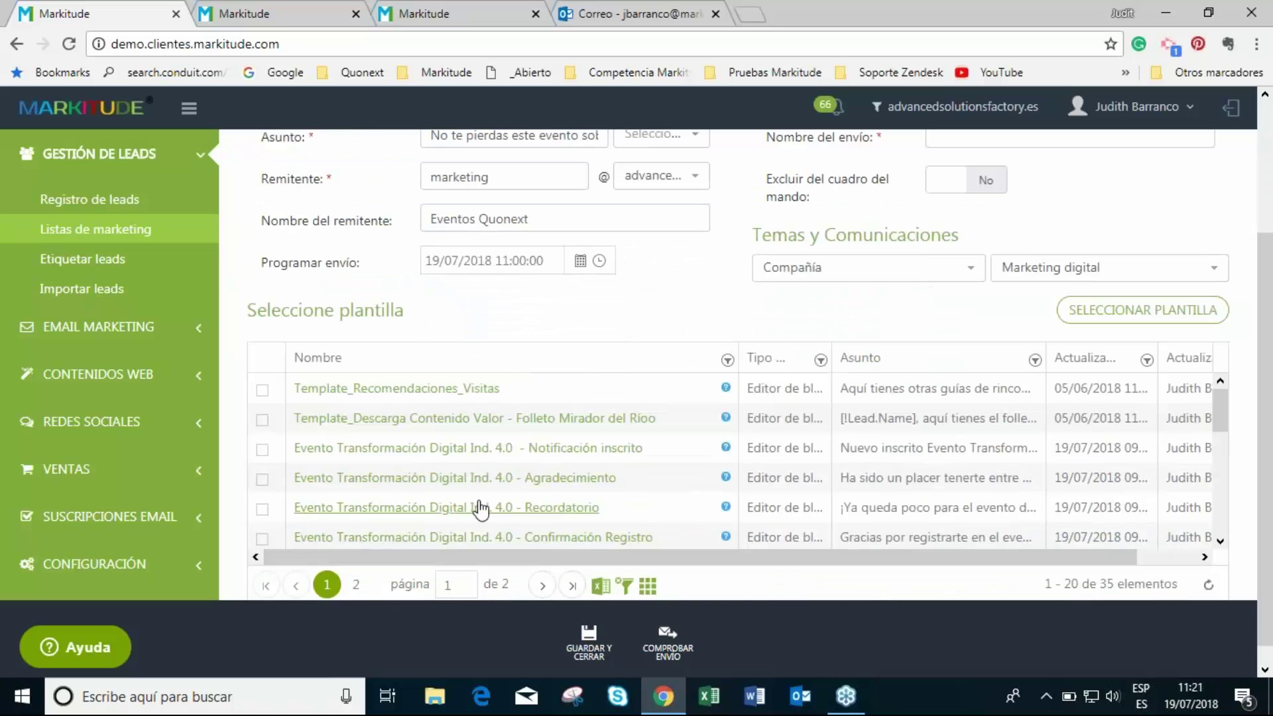
scroll(535, 504, down, 1)
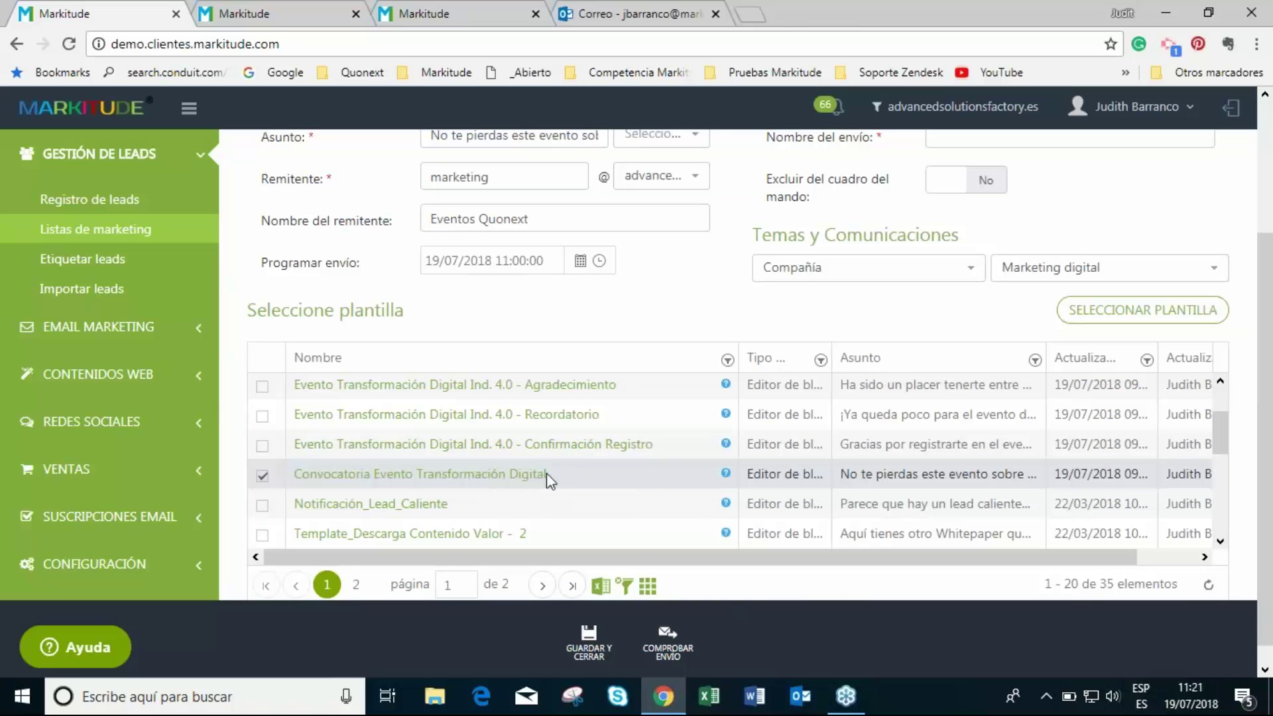
triple_click(548, 479)
key(ctrl+c)
scroll(896, 437, up, 2)
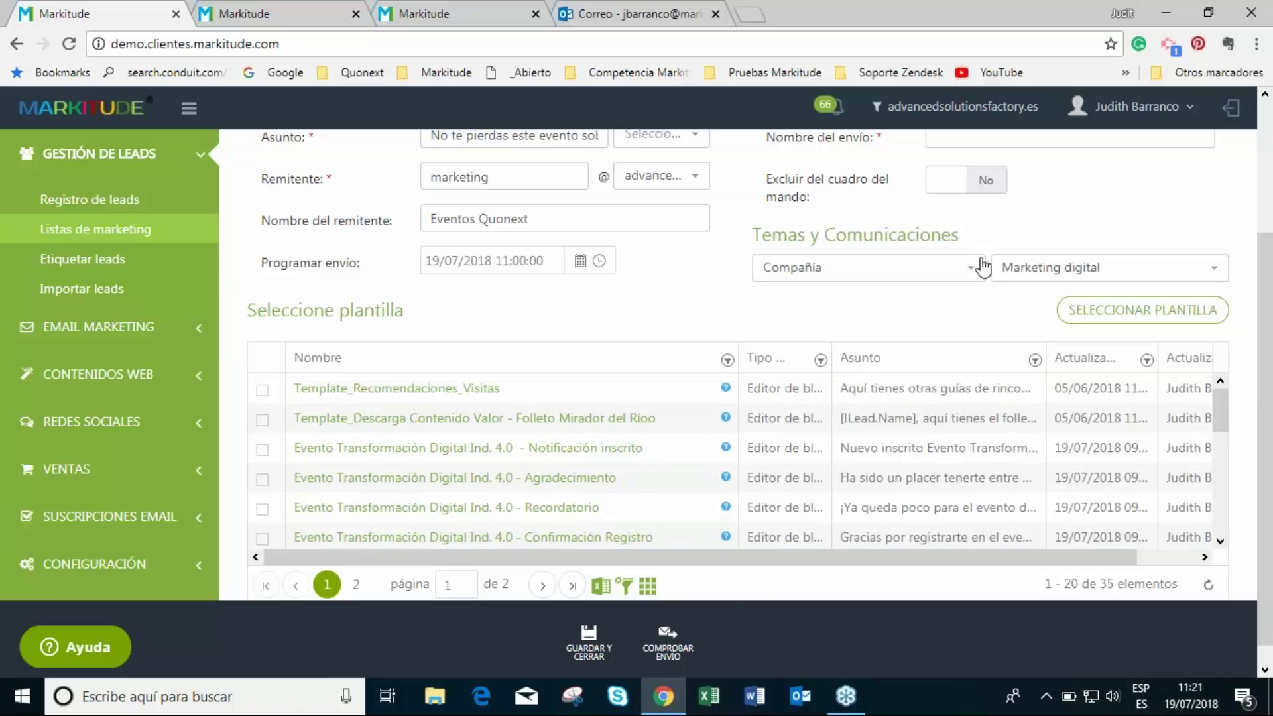
scroll(981, 278, up, 3)
click(982, 317)
- Paste the template name as the send name and check the six-member target list
key(ctrl+v)
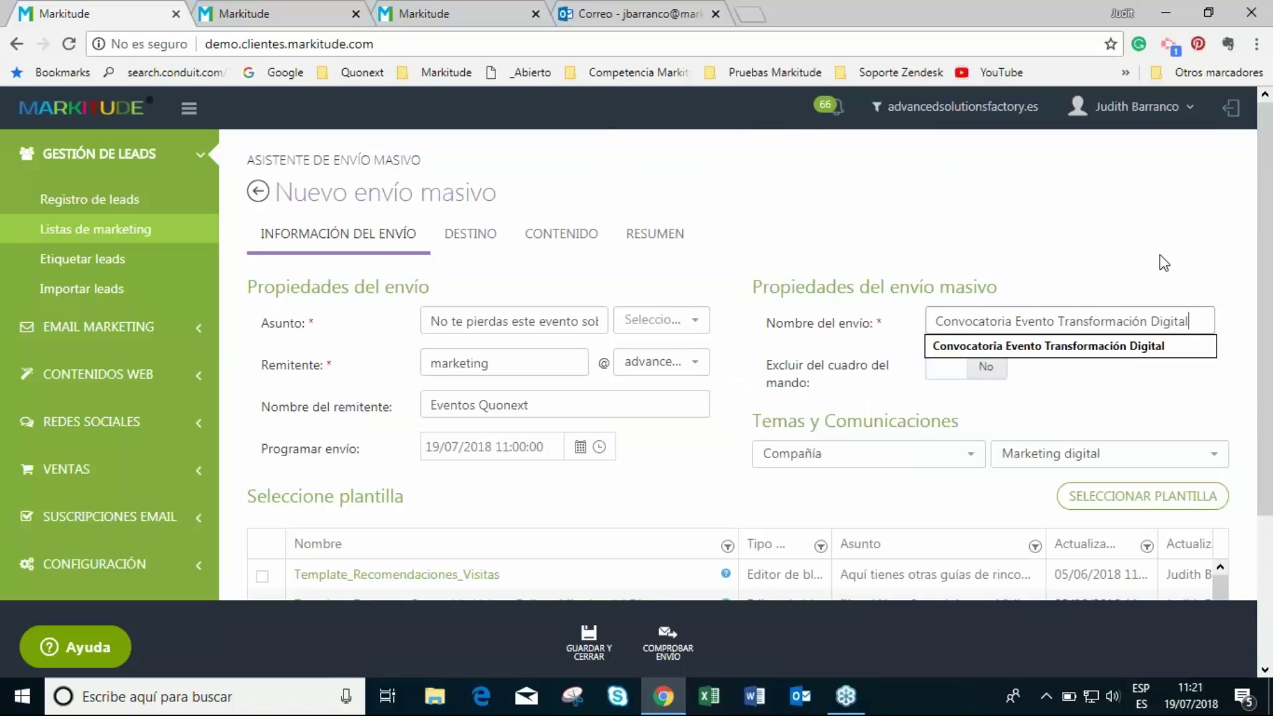
click(1128, 391)
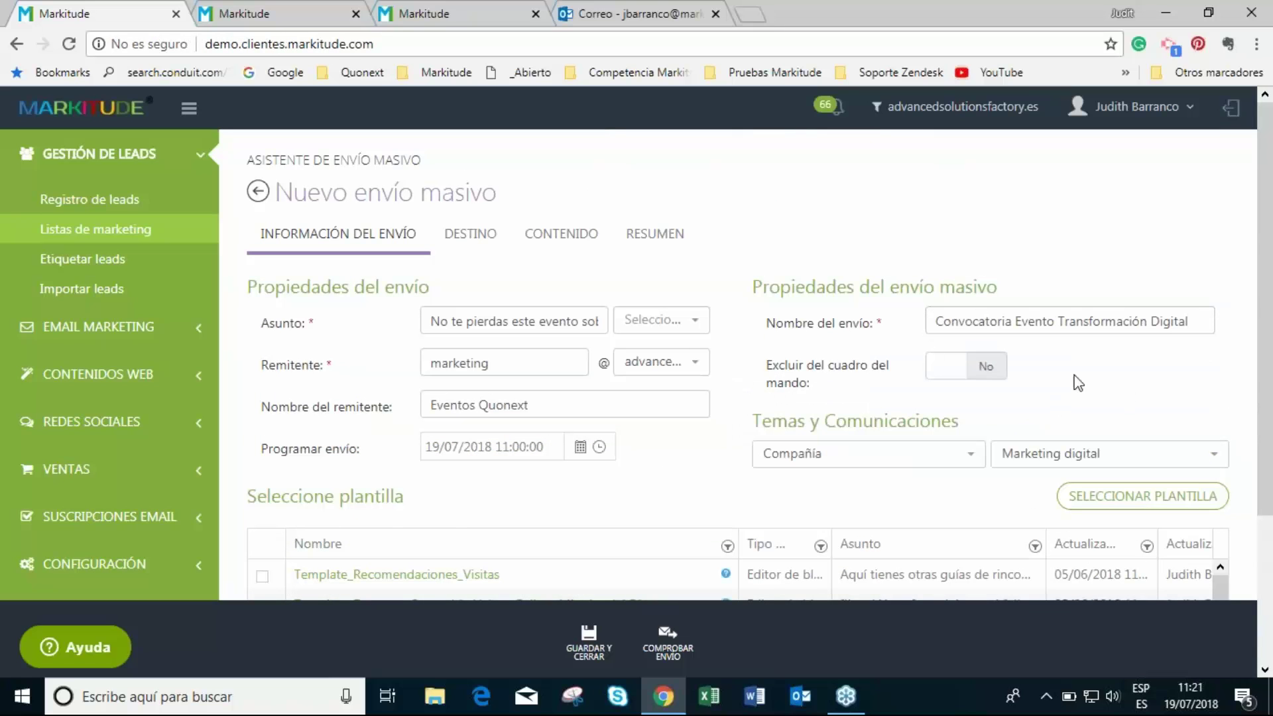
click(488, 236)
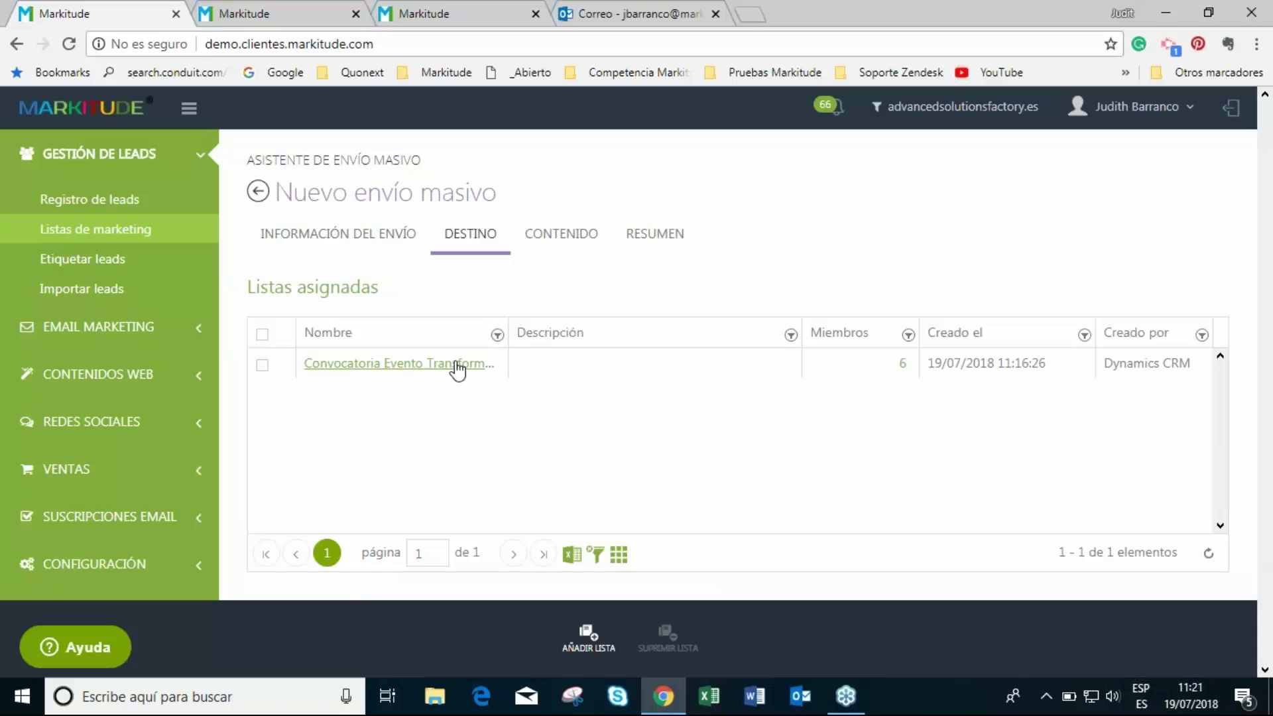
- Review the invitation content: INVITACIÓN PARA [!Lead.Name], 25 de julio de 2018, ESADE Madrid
click(558, 247)
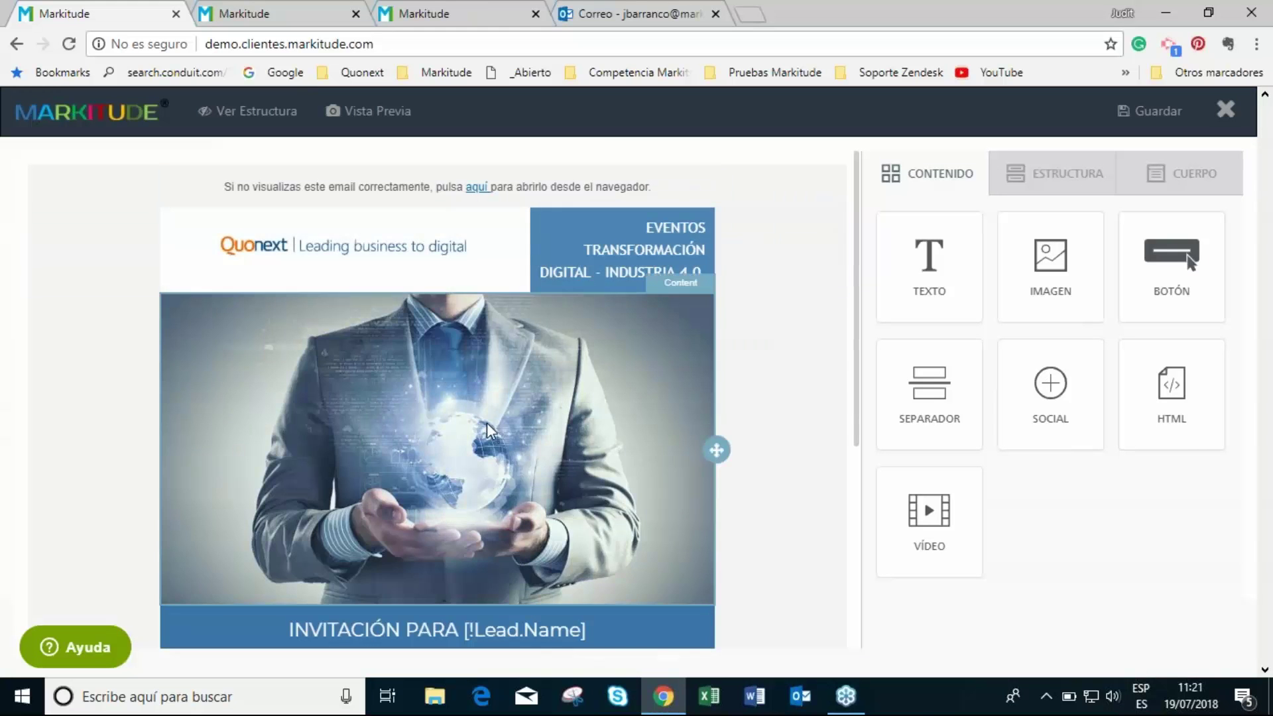
scroll(272, 209, down, 3)
scroll(464, 265, down, 3)
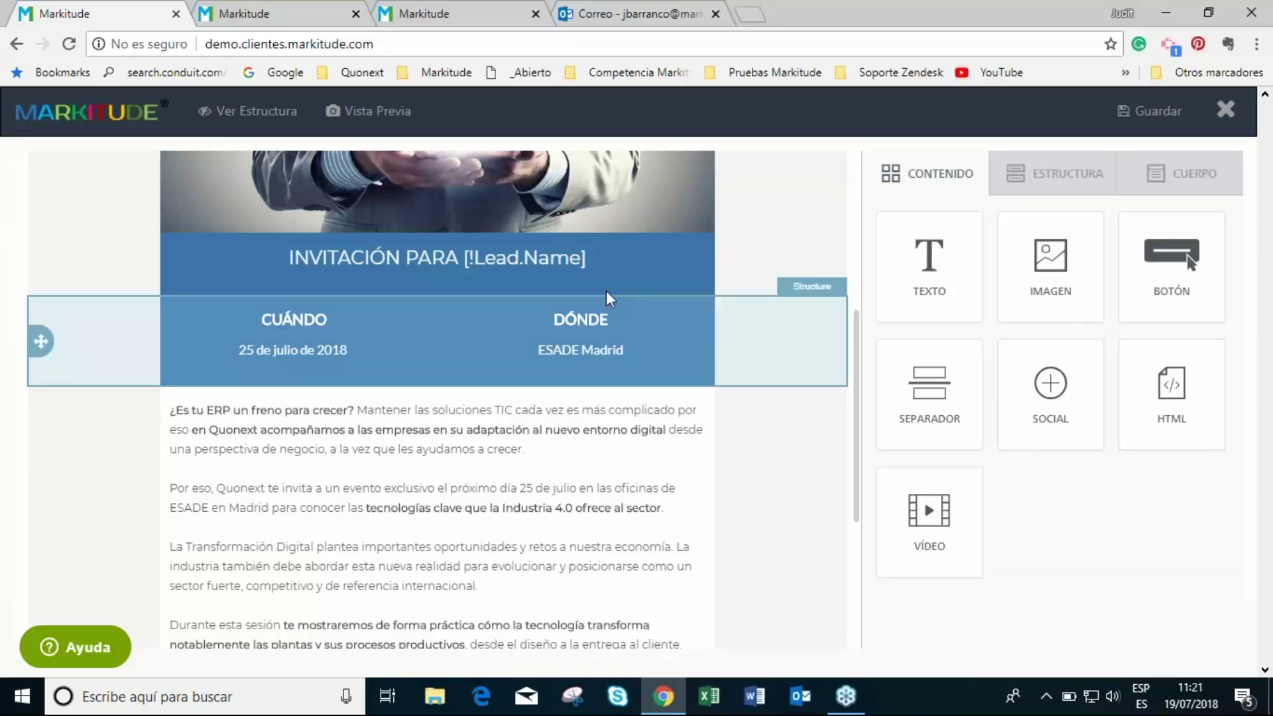
scroll(622, 506, down, 3)
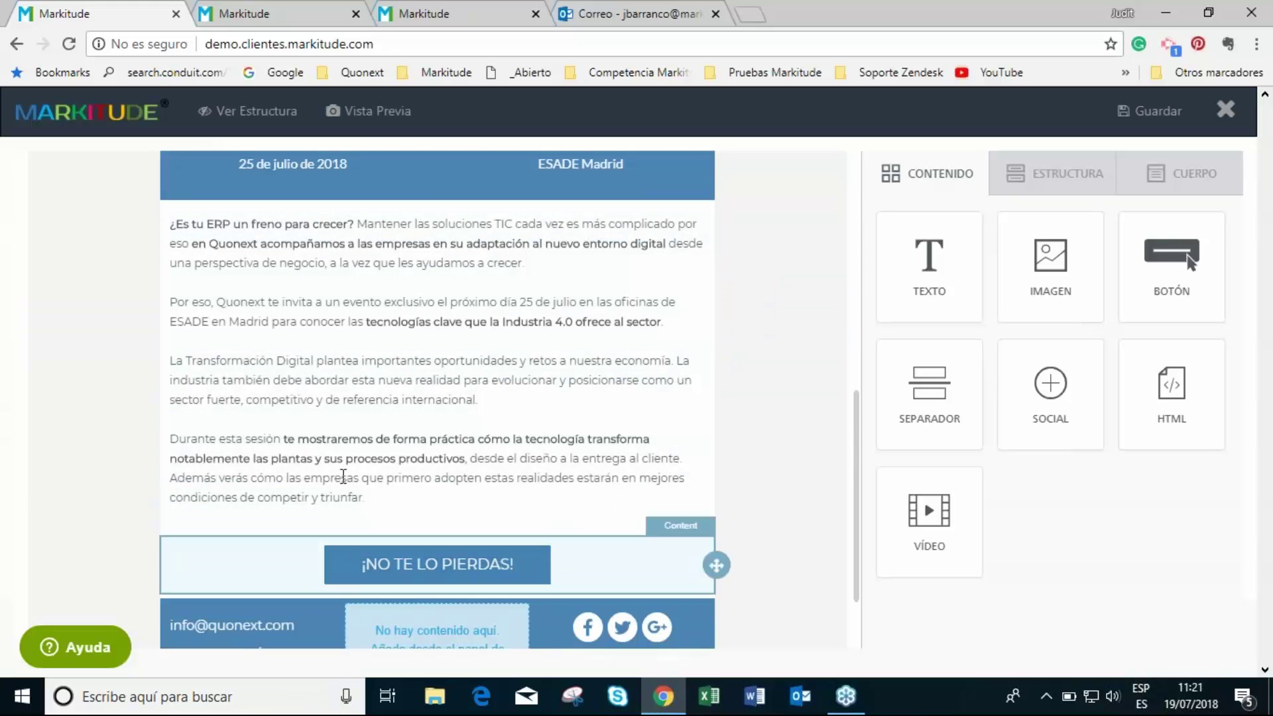
scroll(535, 475, down, 2)
scroll(278, 449, up, 10)
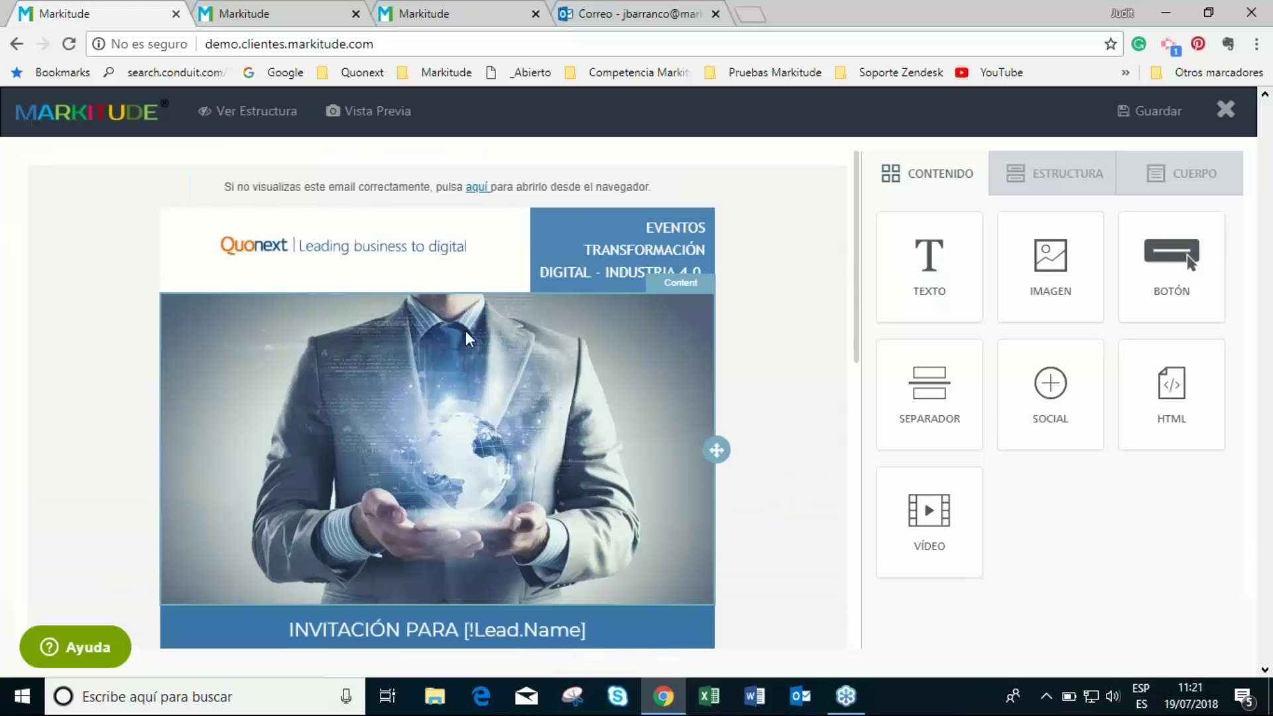
- Save the invitation email, review its RESUMEN summary, and confirm the mass send to 2 of 6 leads
click(1127, 109)
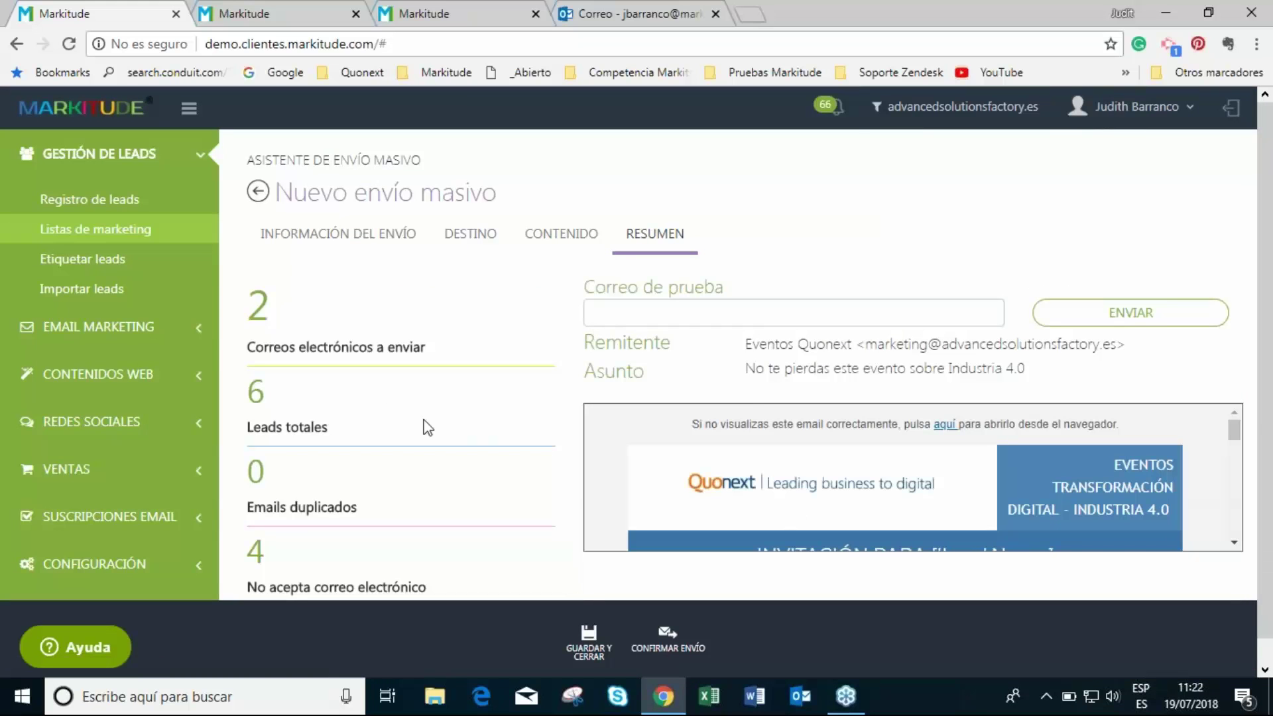
scroll(943, 475, down, 5)
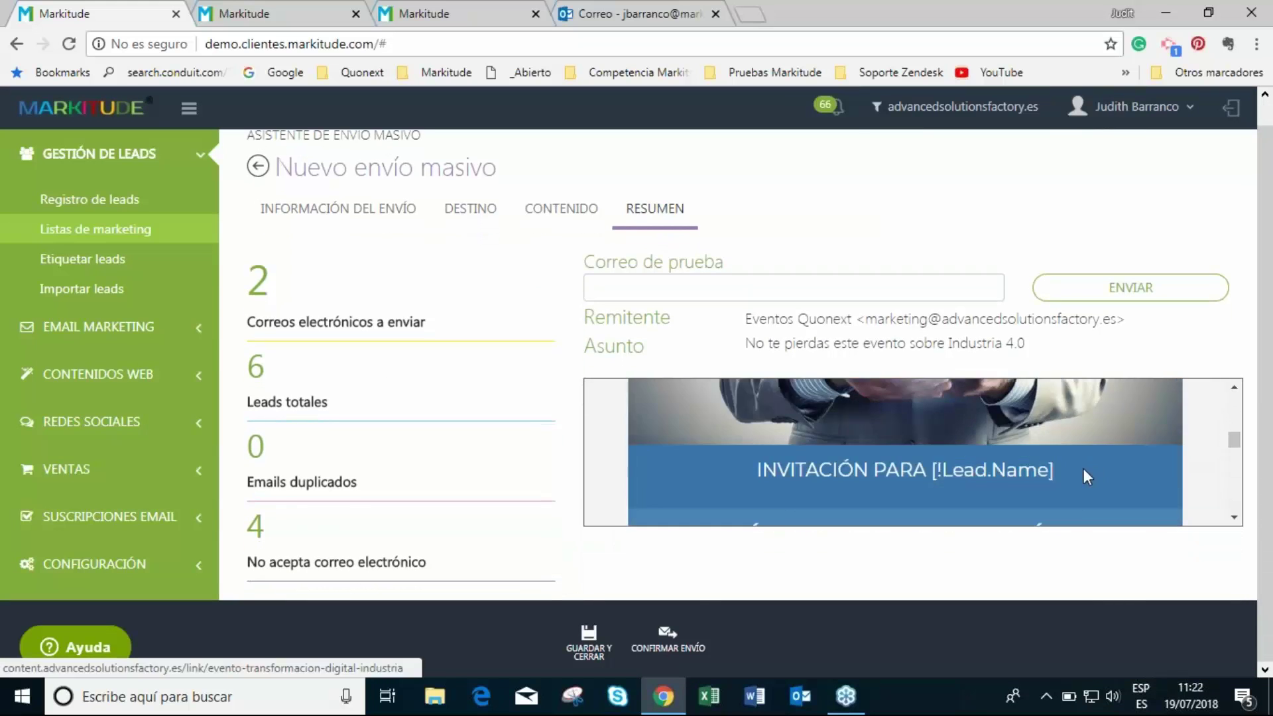
scroll(1055, 513, down, 3)
scroll(863, 451, up, 5)
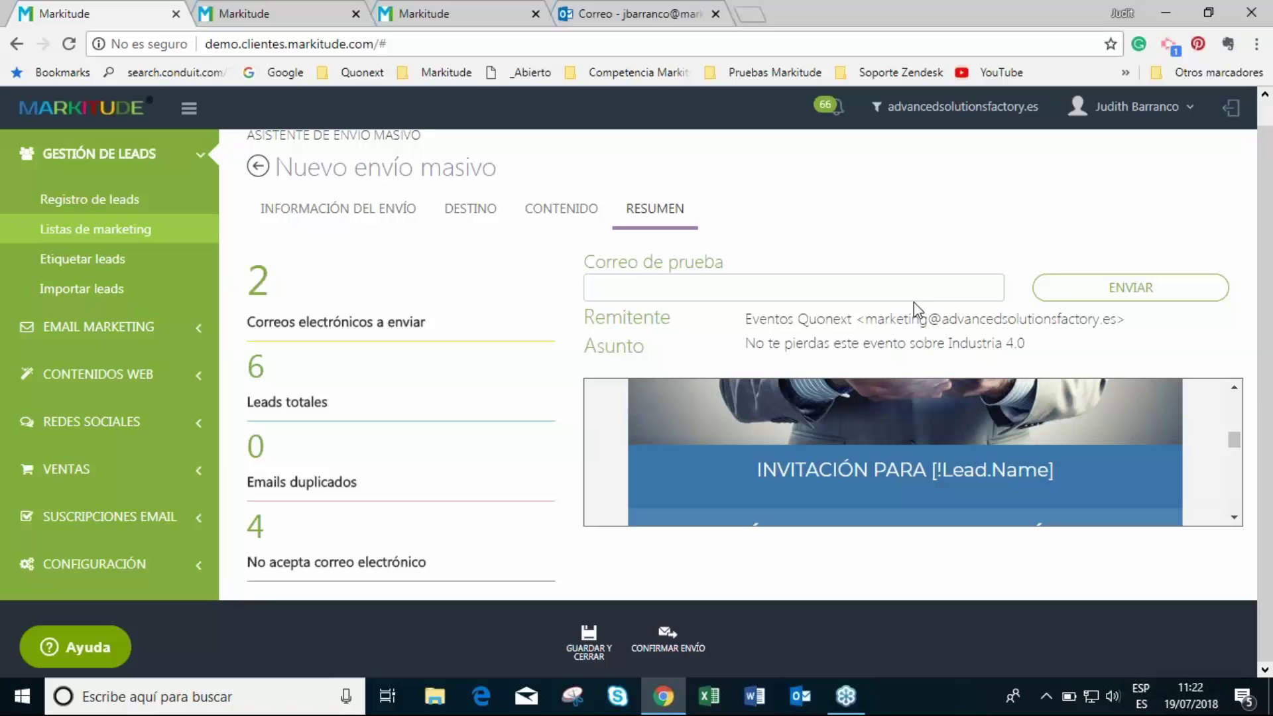
click(667, 654)
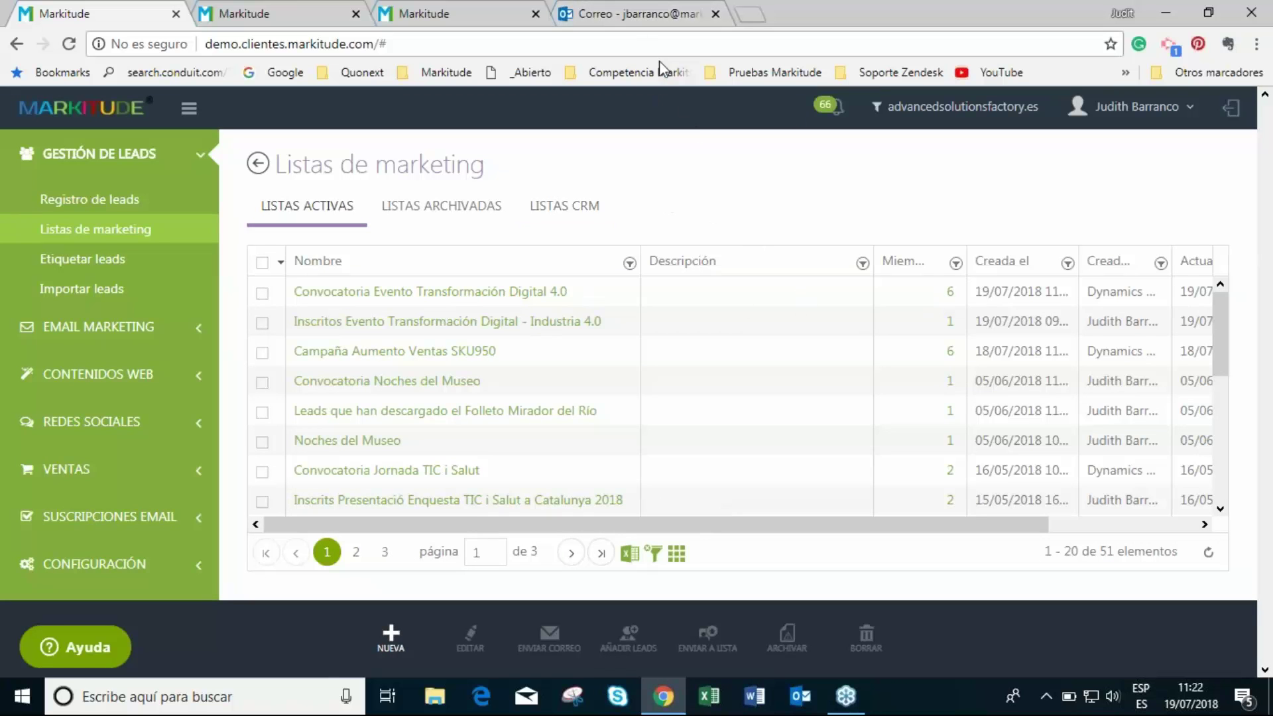
- Open the Eventos Quonext Industria 4.0 invitation in Outlook and delete the Microsoft Teams message
click(631, 14)
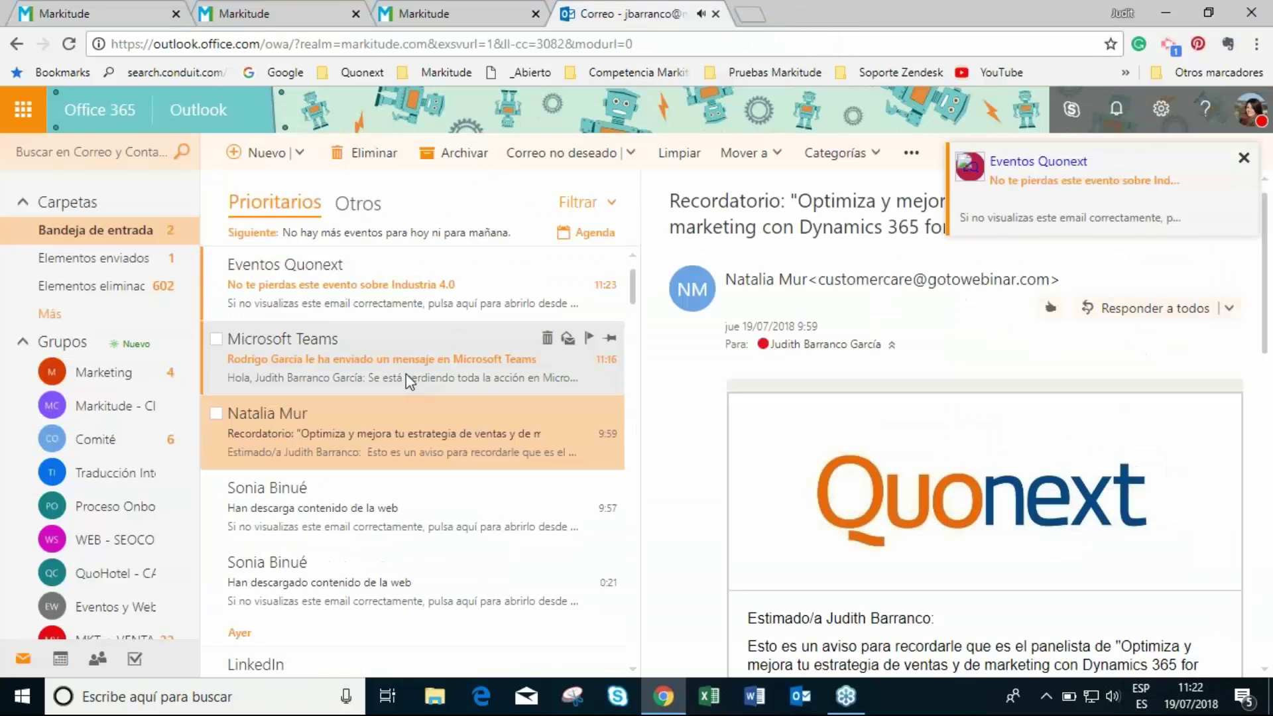
click(386, 296)
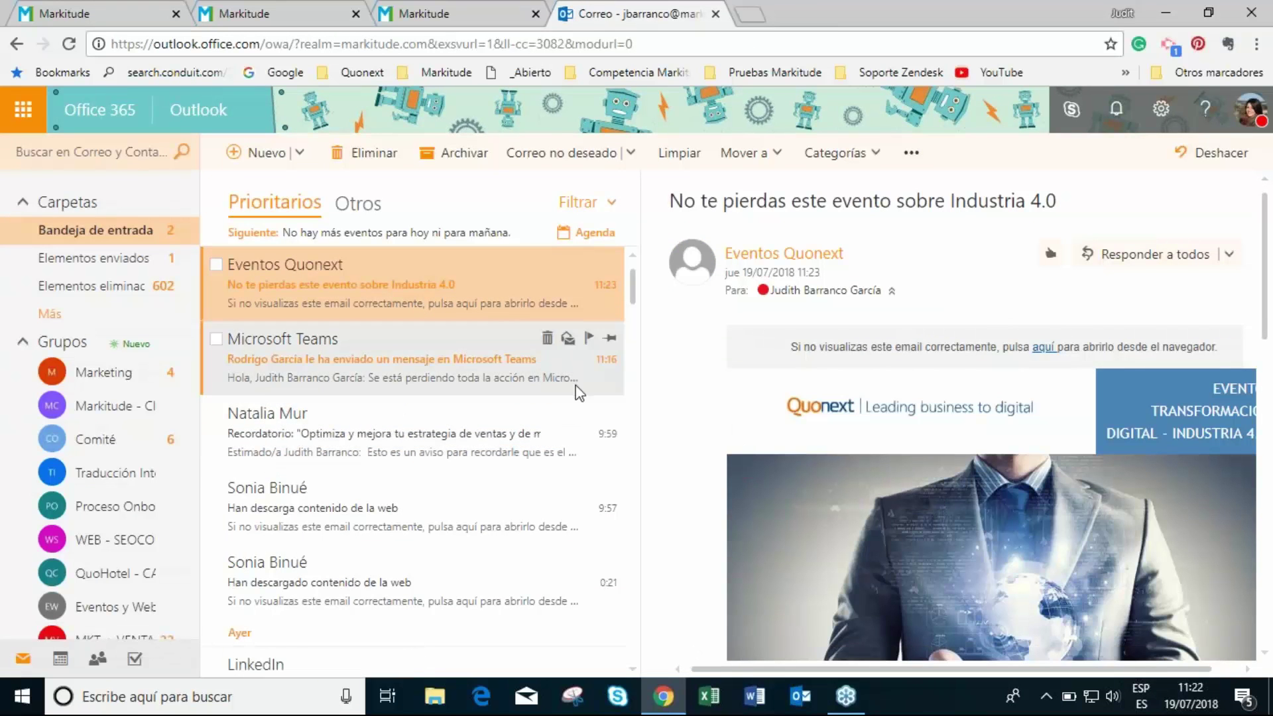
scroll(668, 347, down, 3)
click(548, 338)
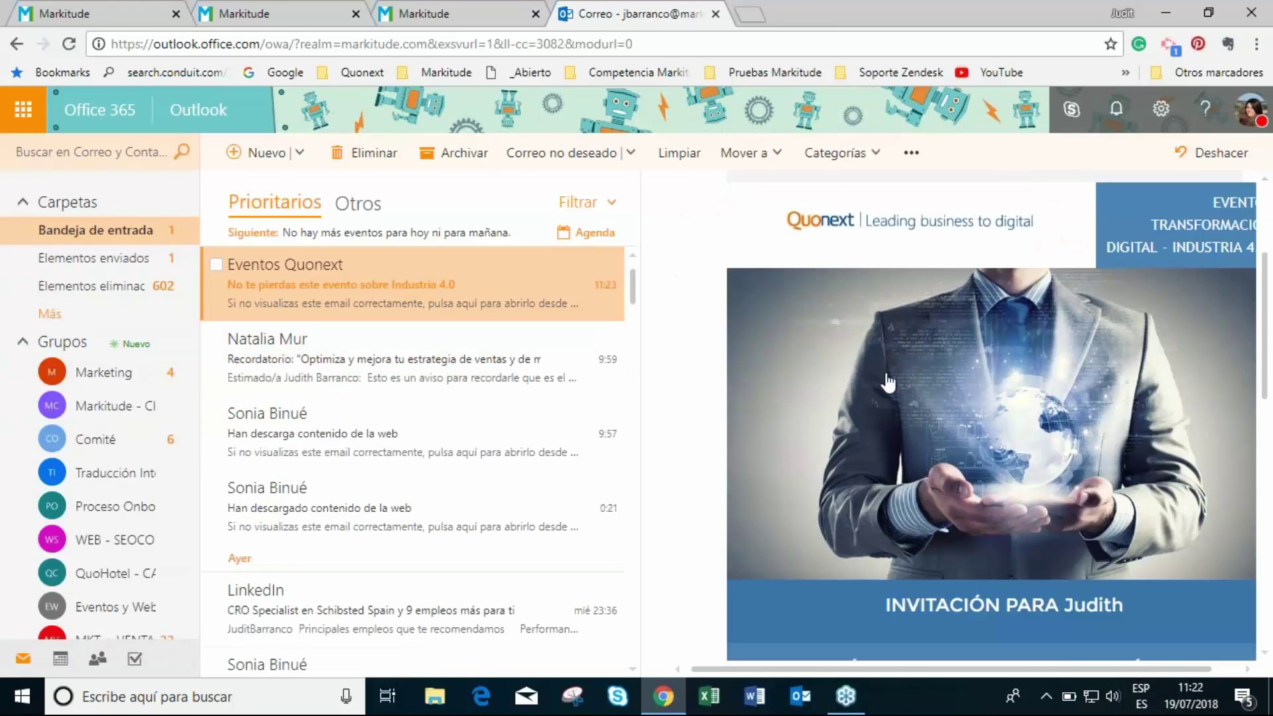
scroll(862, 398, down, 3)
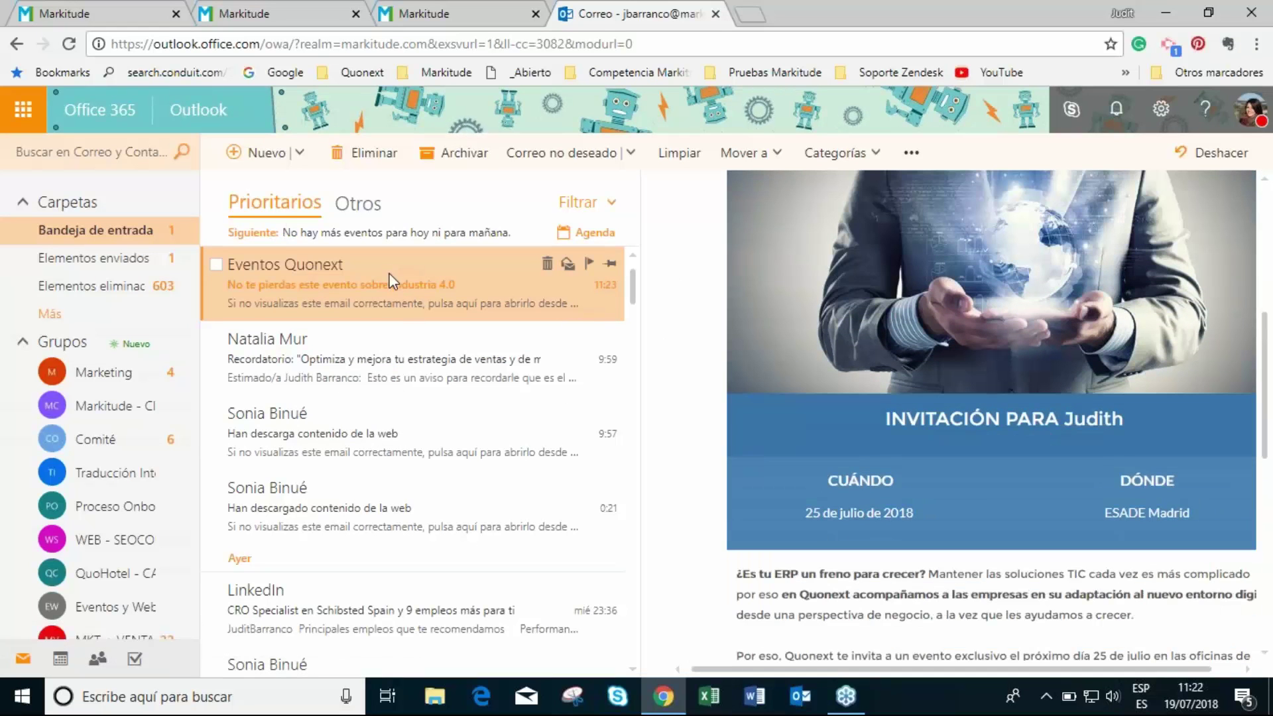
scroll(962, 398, down, 4)
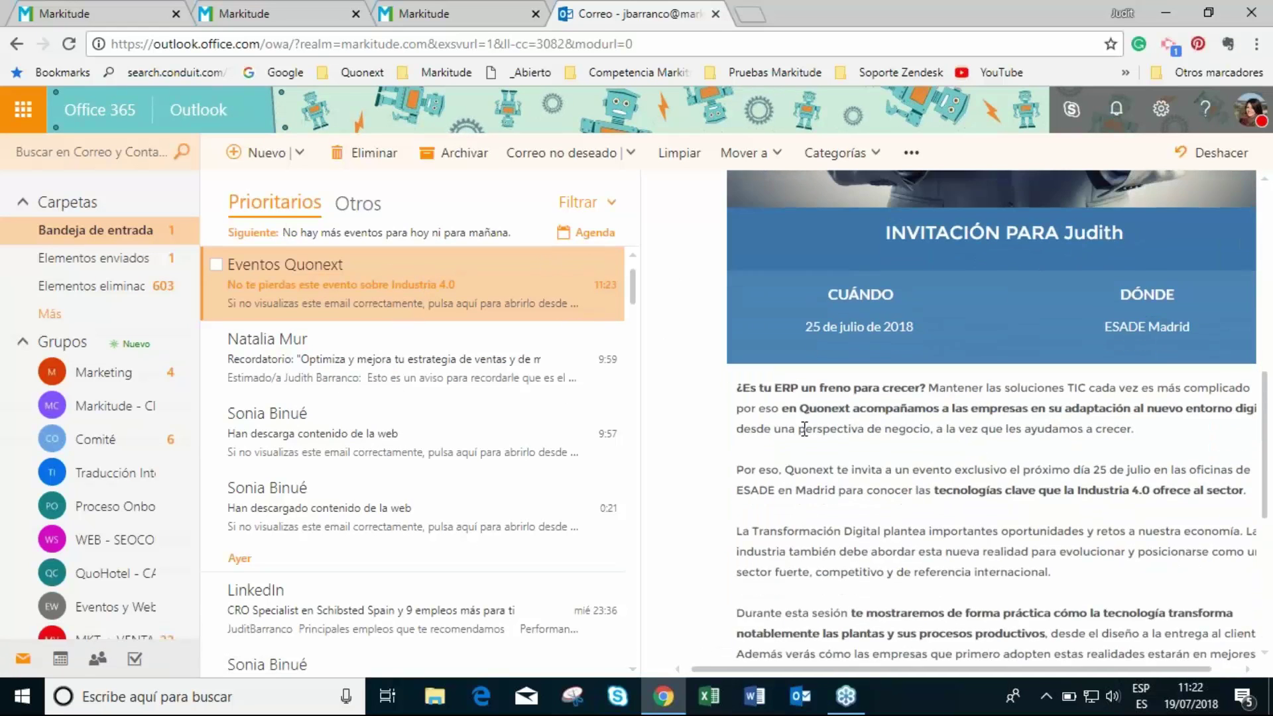
scroll(1008, 464, up, 5)
scroll(1002, 411, up, 5)
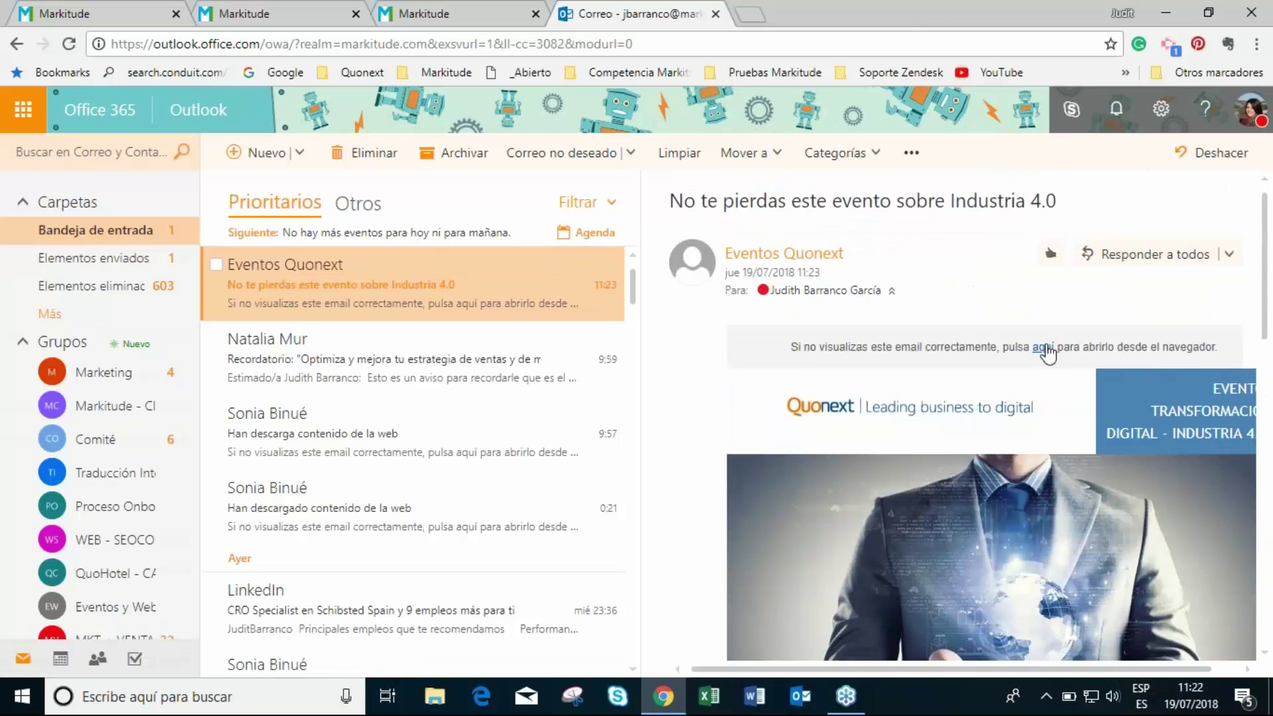
- Follow the invitation's 'aquí' link, then close the Centro de Suscripciones page
click(1045, 349)
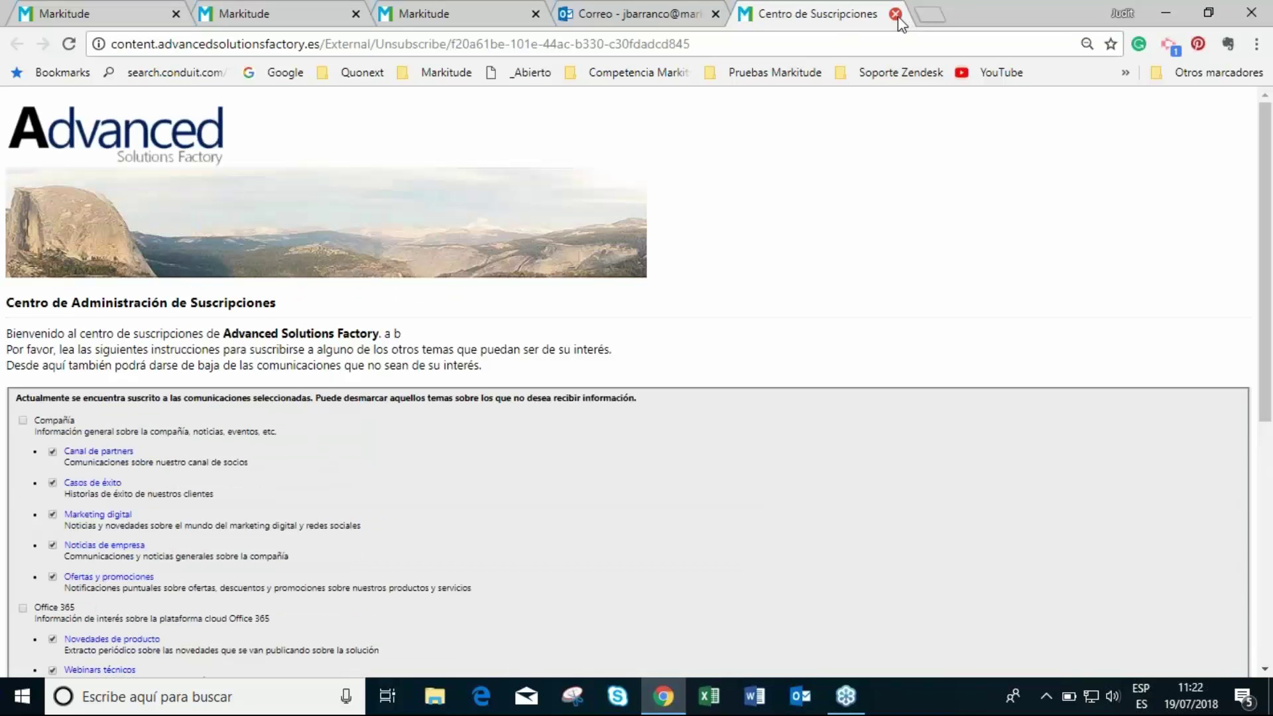
click(896, 14)
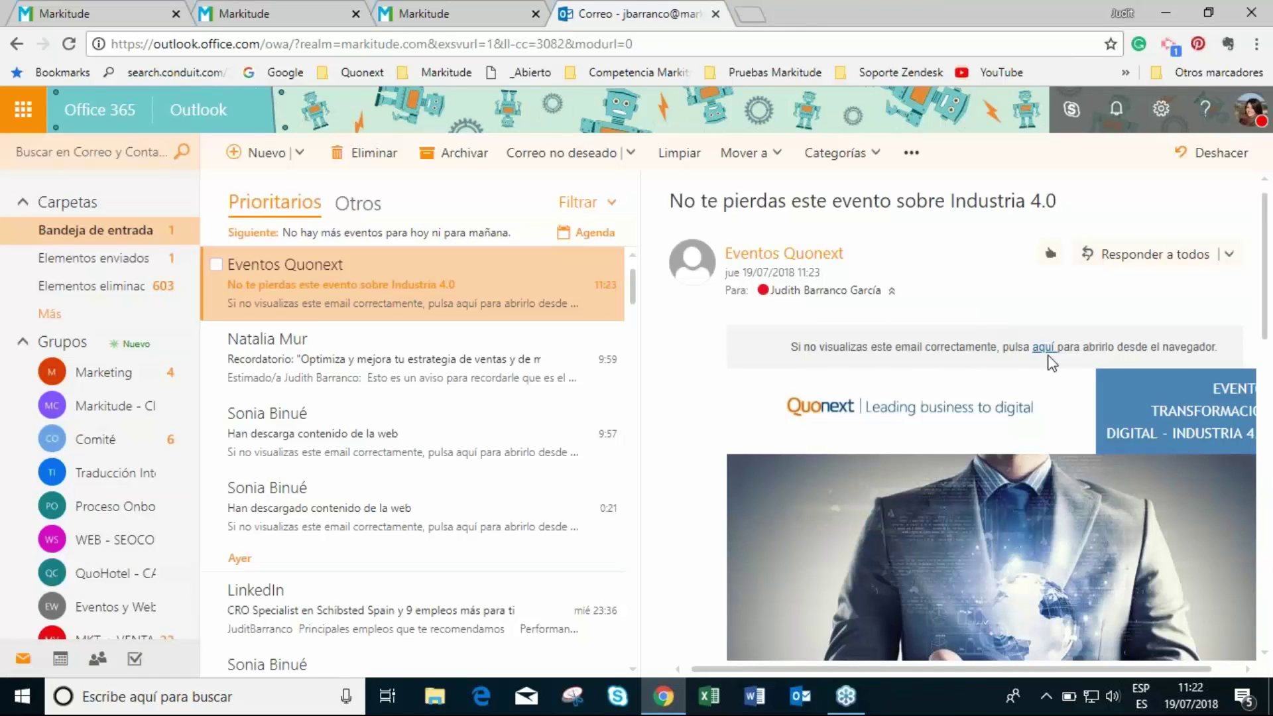
scroll(1048, 359, down, 10)
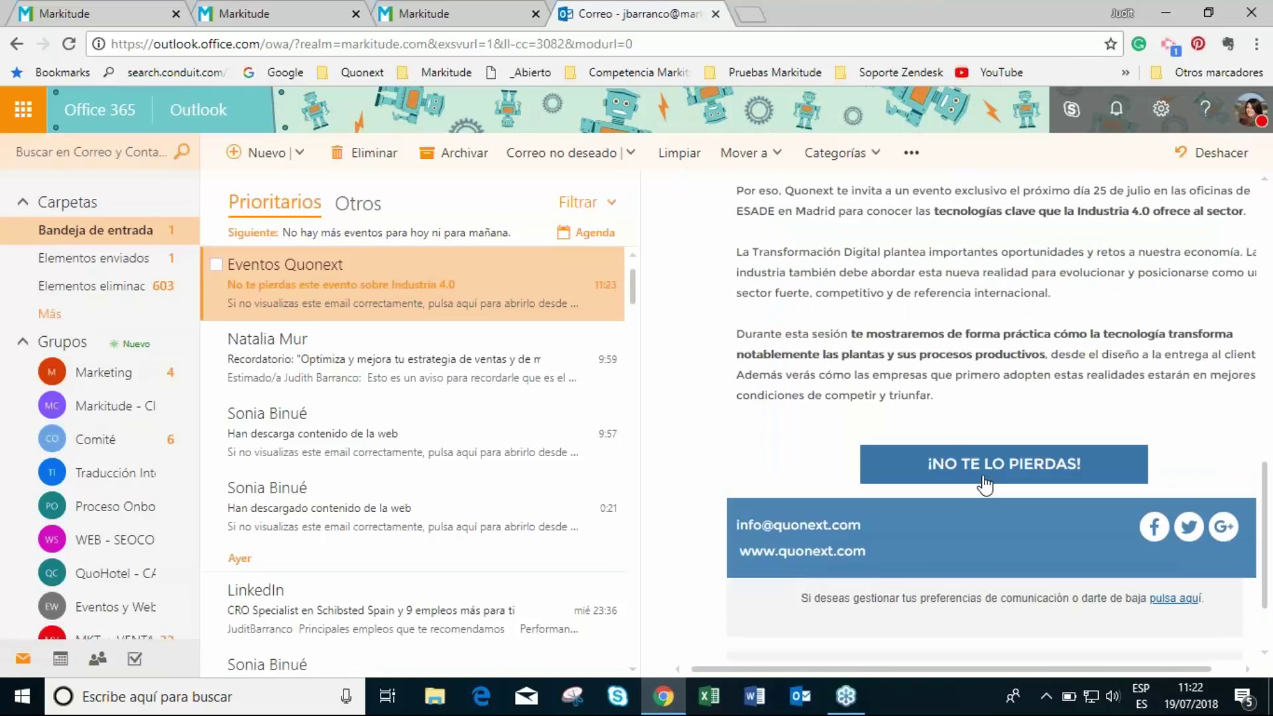
- Open the Industria 4.0 event page from the invitation and autofill the RESERVA TU PLAZA form
click(1011, 478)
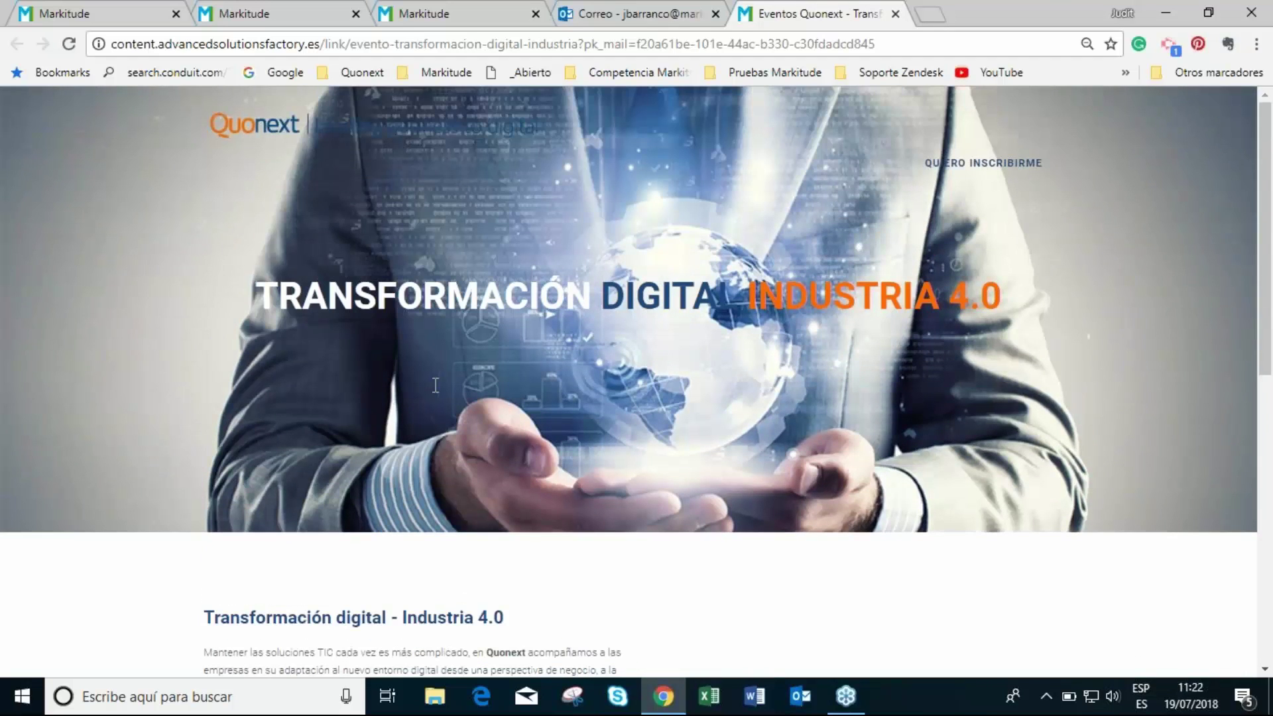
scroll(583, 368, down, 8)
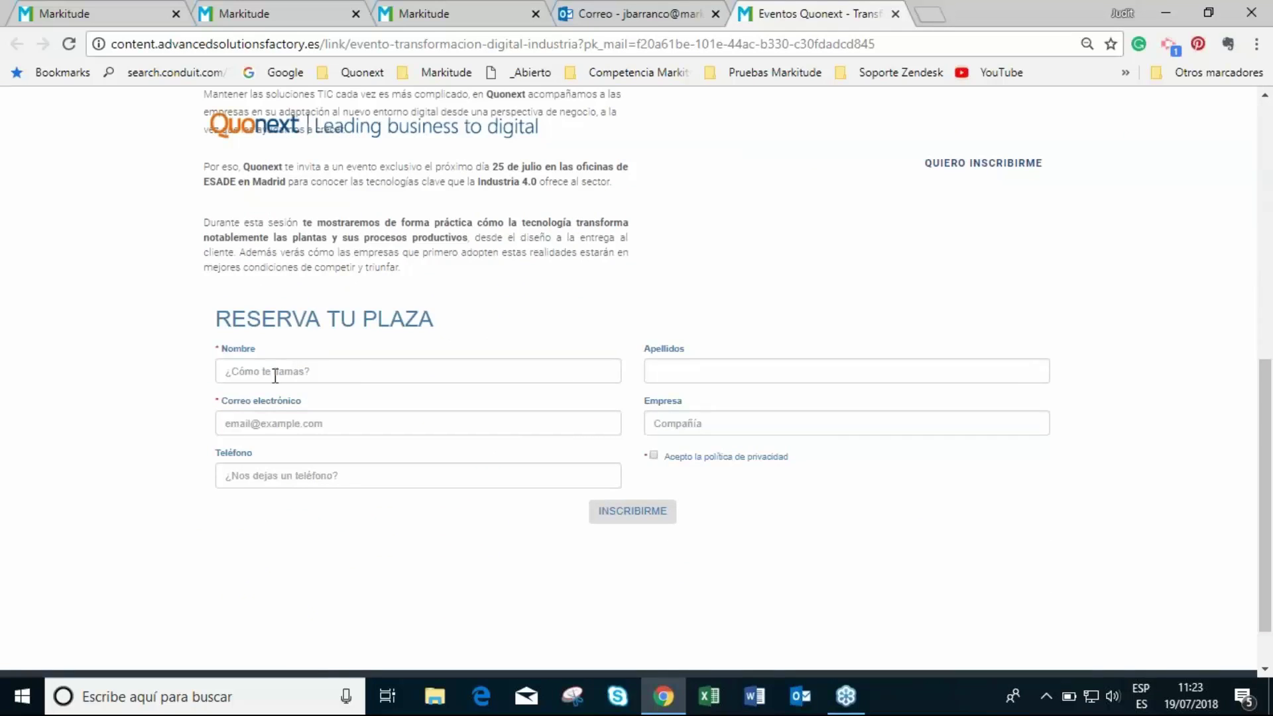
click(272, 368)
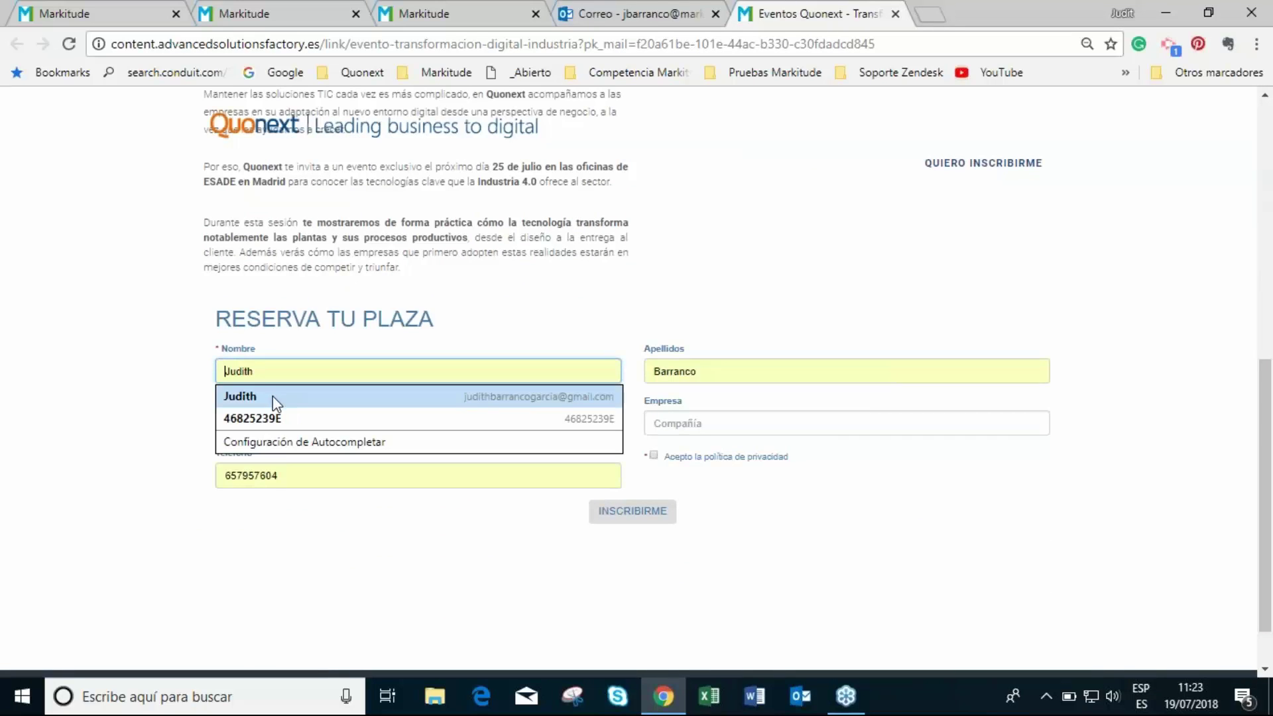
click(272, 396)
- Select the autofilled e-mail address in the registration form
click(388, 427)
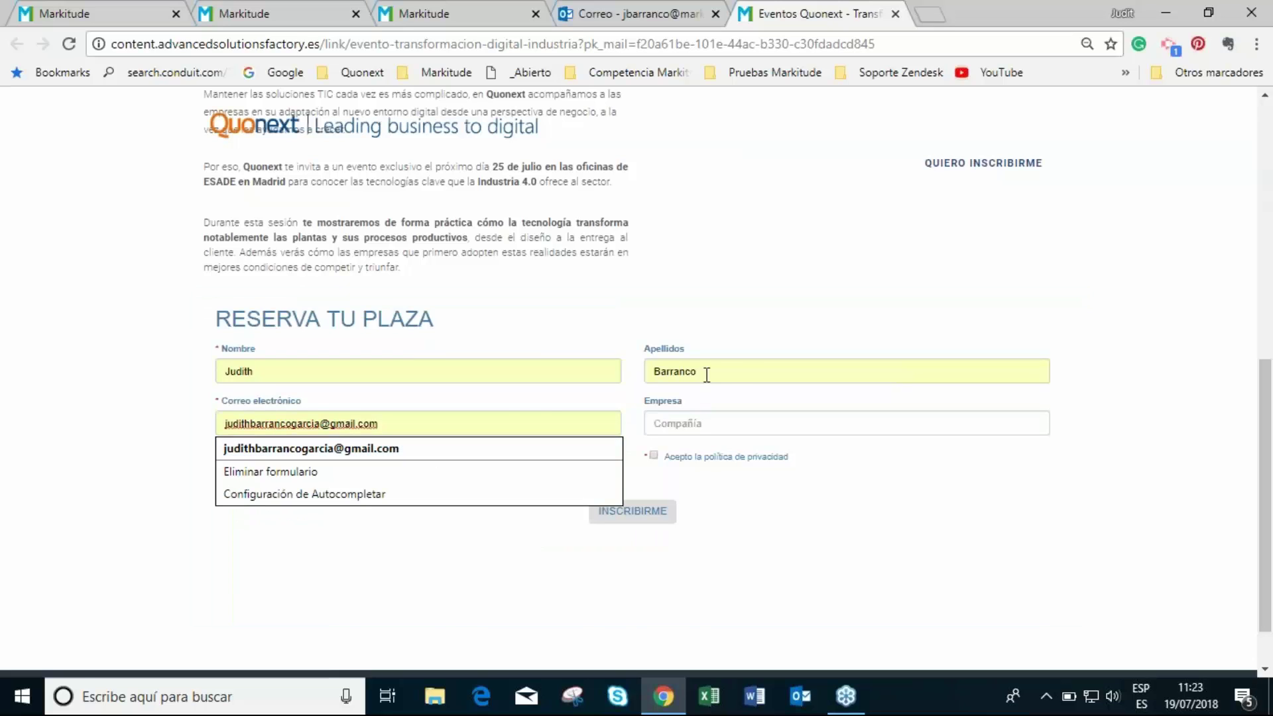
drag(506, 415, 206, 408)
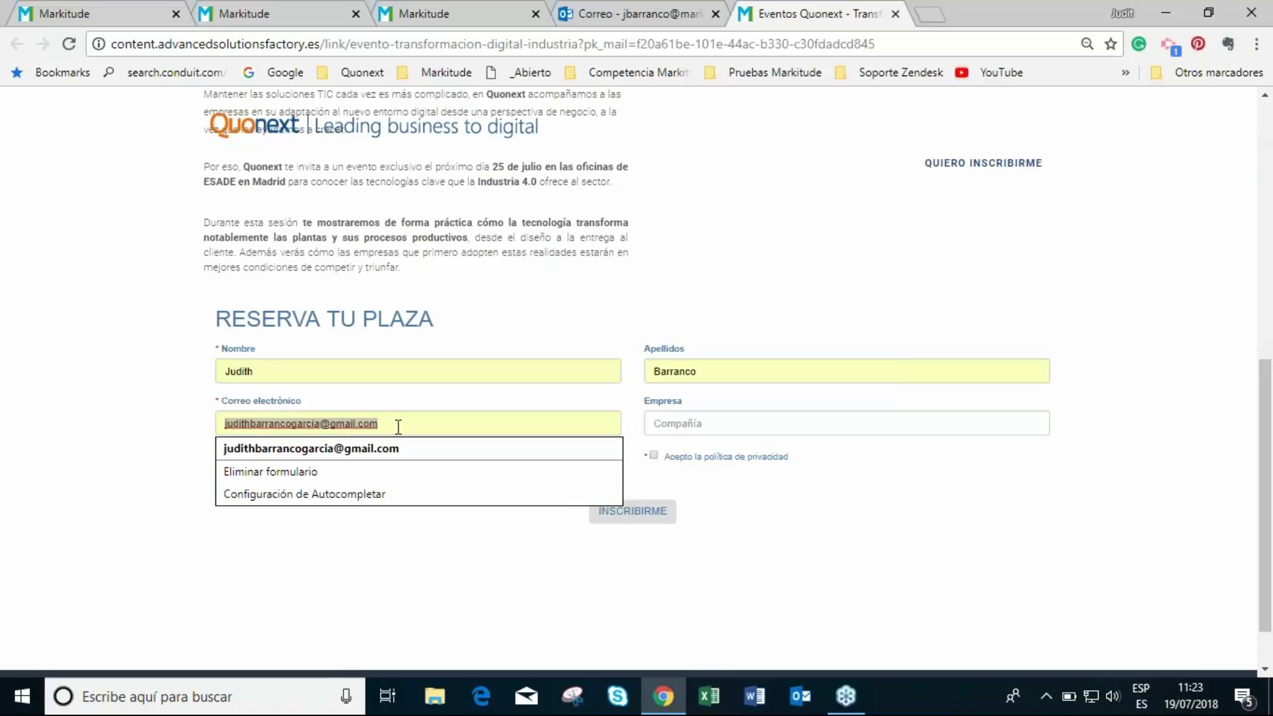
click(390, 424)
drag(394, 416, 221, 423)
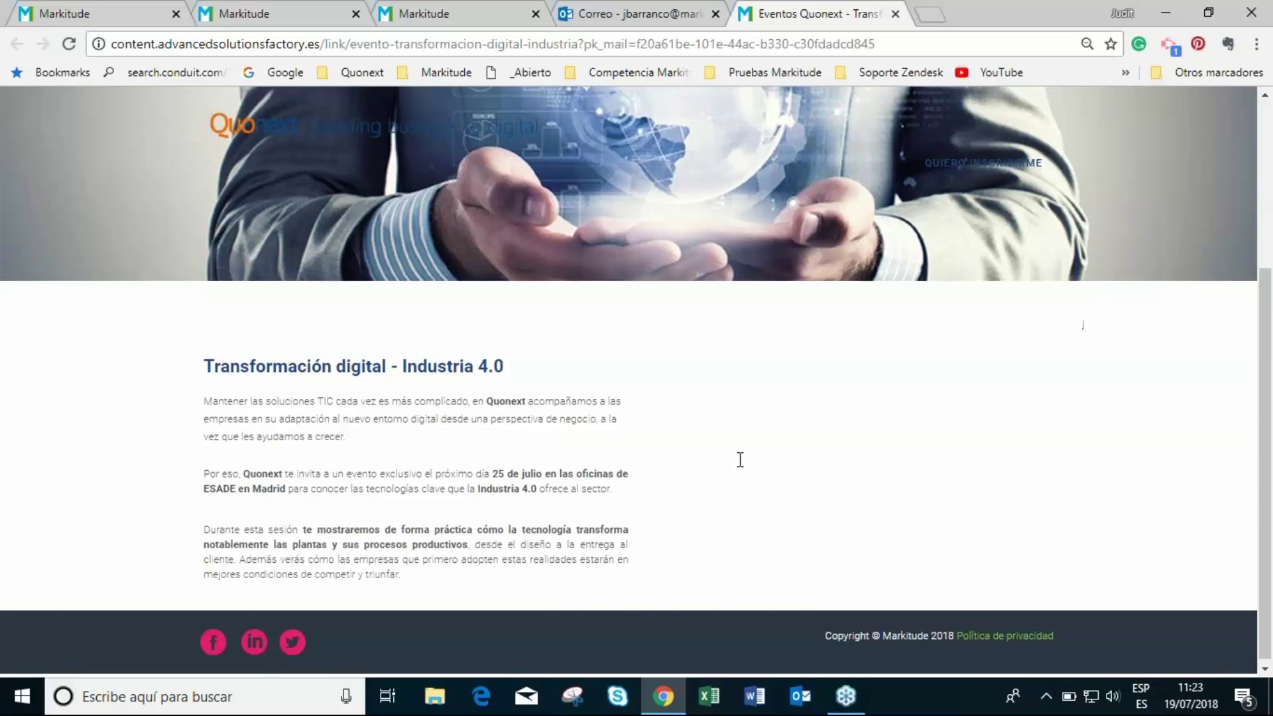
scroll(833, 333, up, 4)
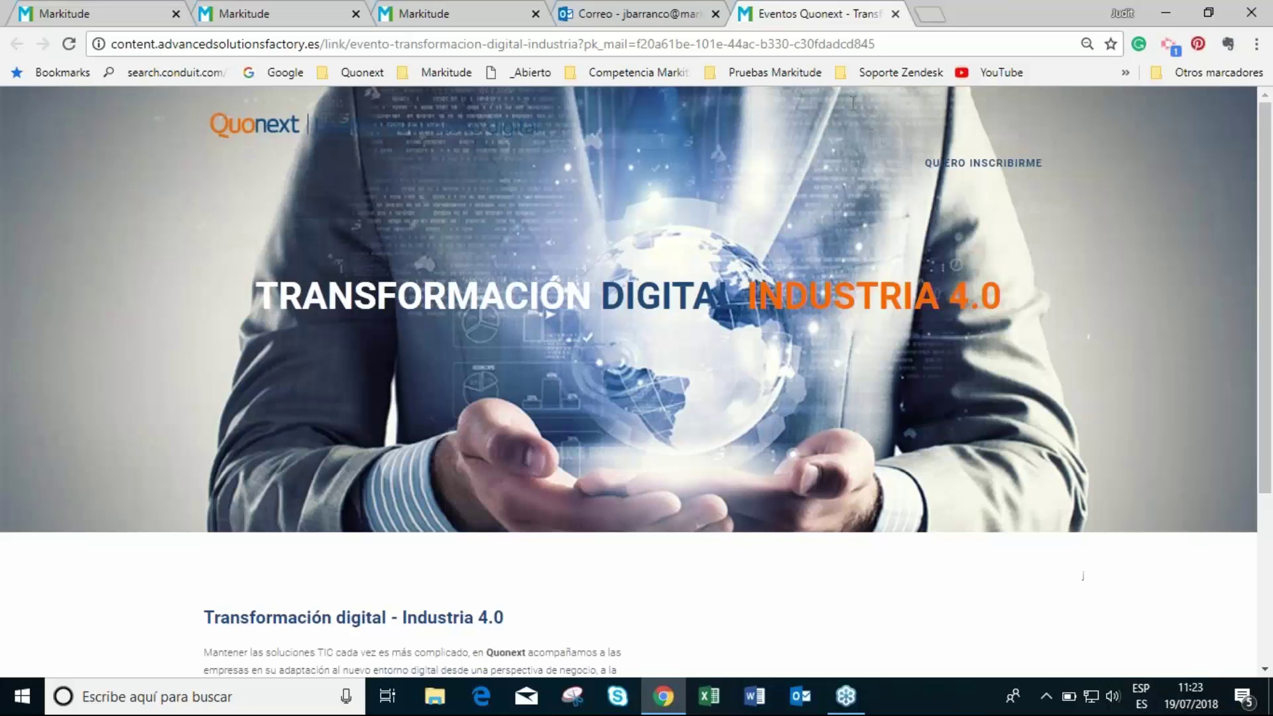
scroll(824, 411, down, 4)
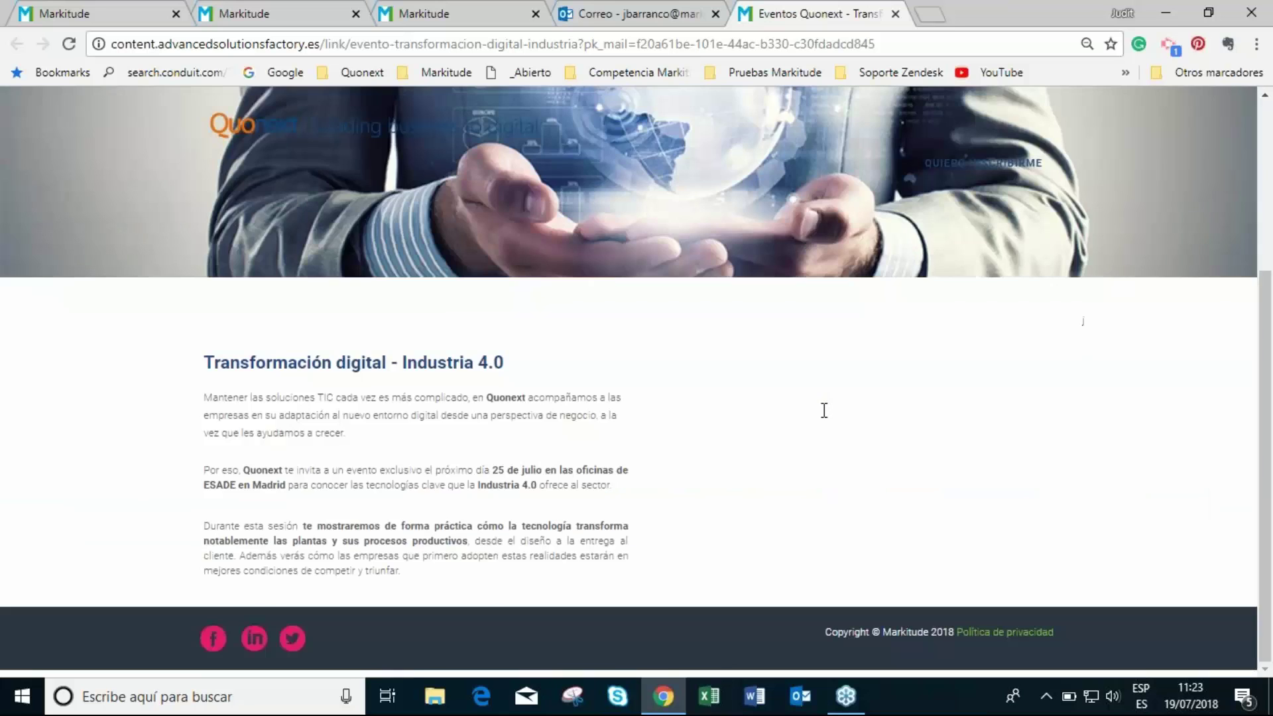
- Reopen the Industria 4.0 event registration page from the invitation email
click(895, 14)
scroll(1021, 412, down, 1)
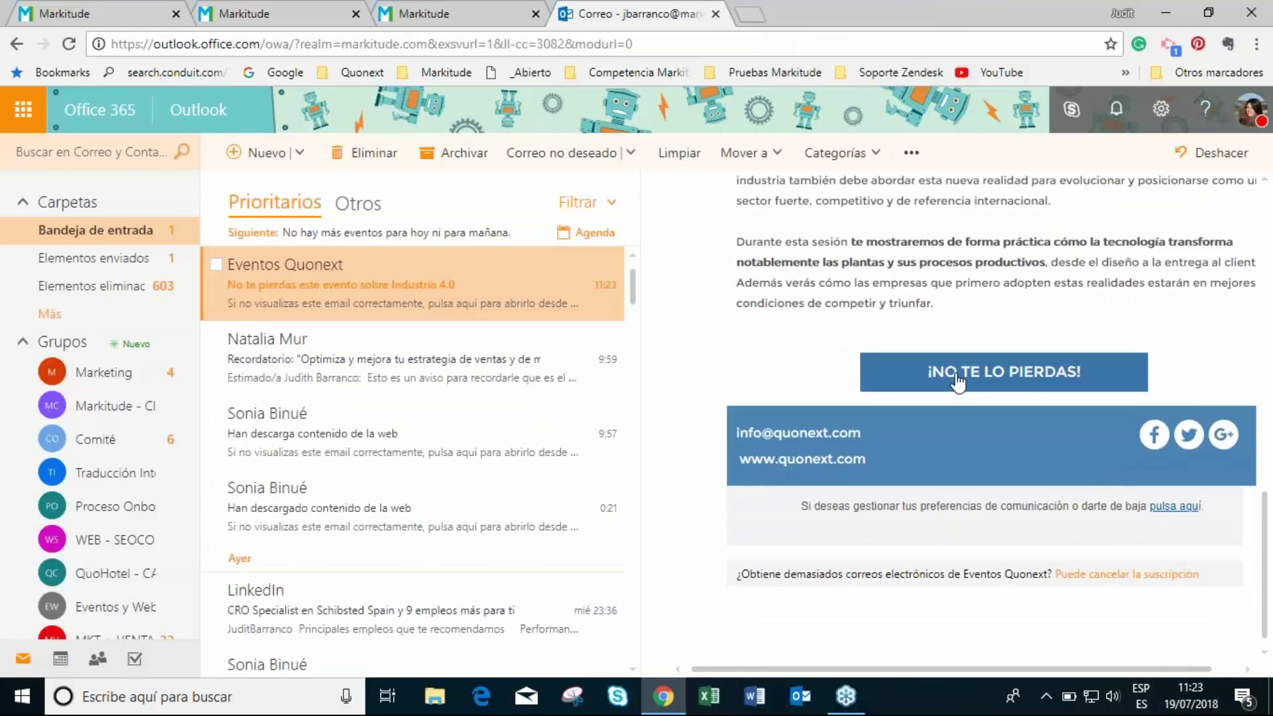
click(956, 377)
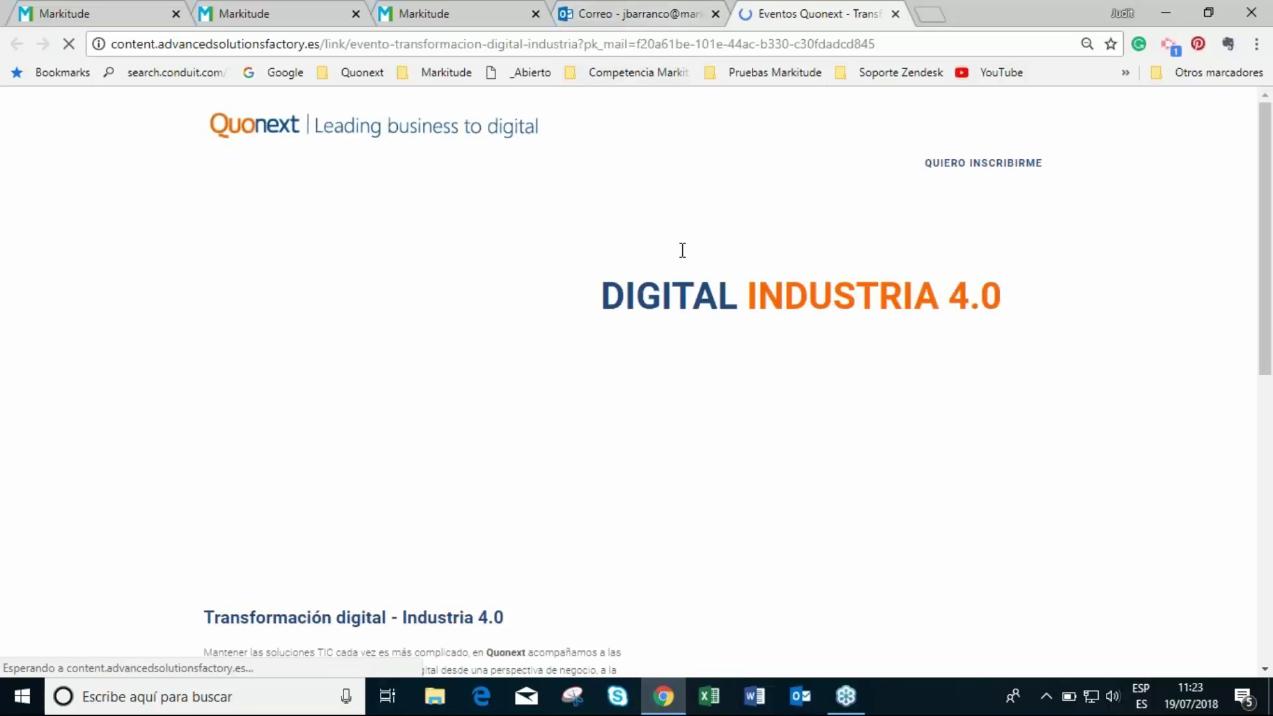
scroll(682, 250, down, 8)
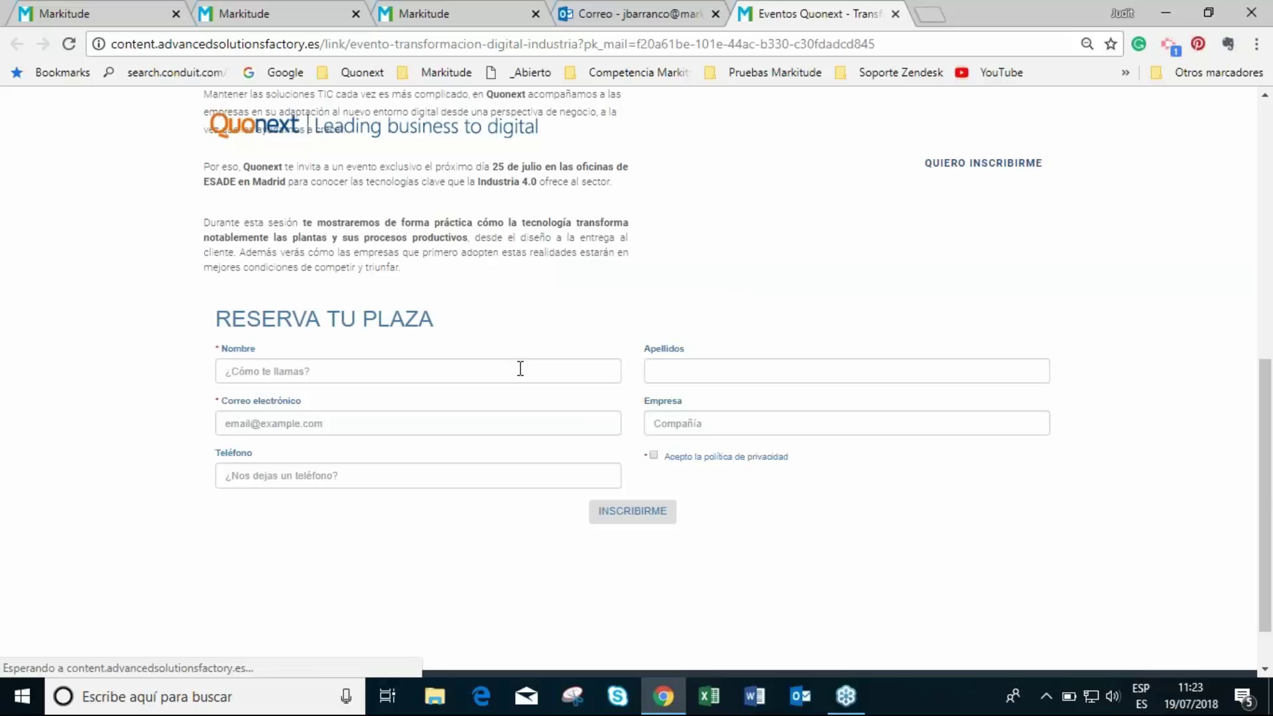
- Fill in the tester's name, surname, work e-mail, company 'Markitude' and phone, accept privacy, and submit INSCRIBIRME
click(520, 369)
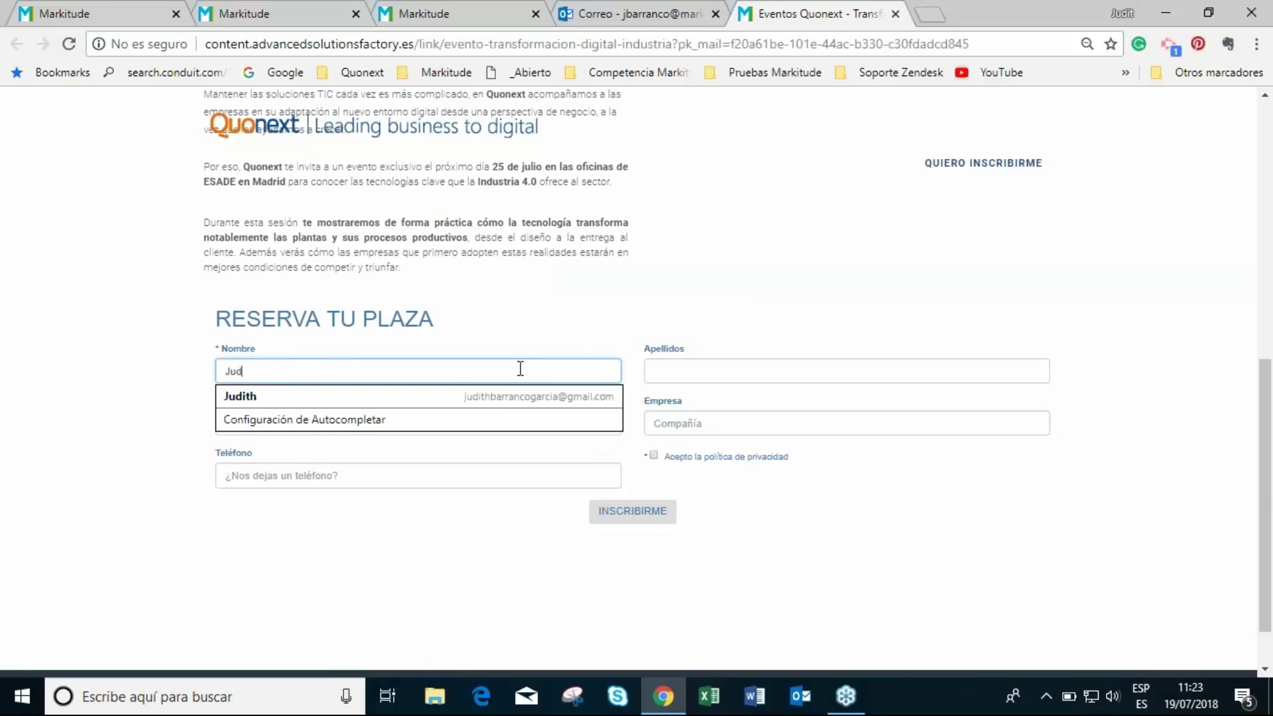
key(Tab)
key(Tab)
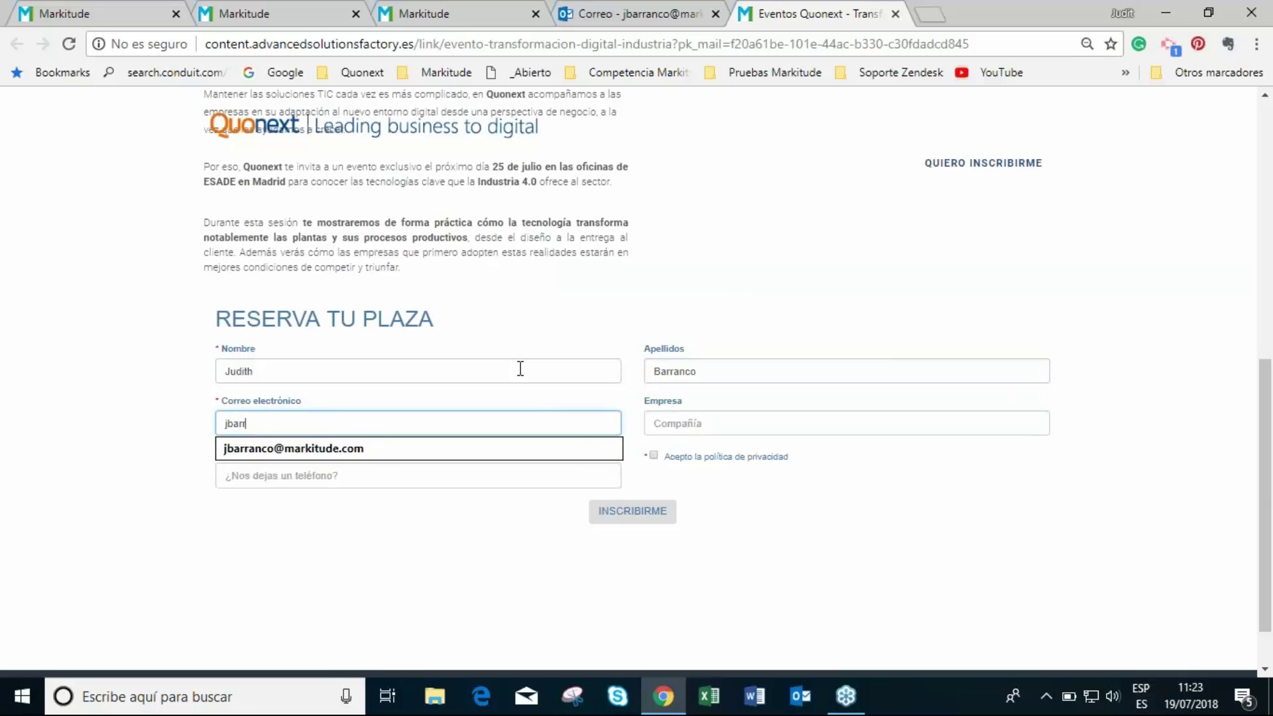
key(Tab)
text(Markitude)
key(Tab)
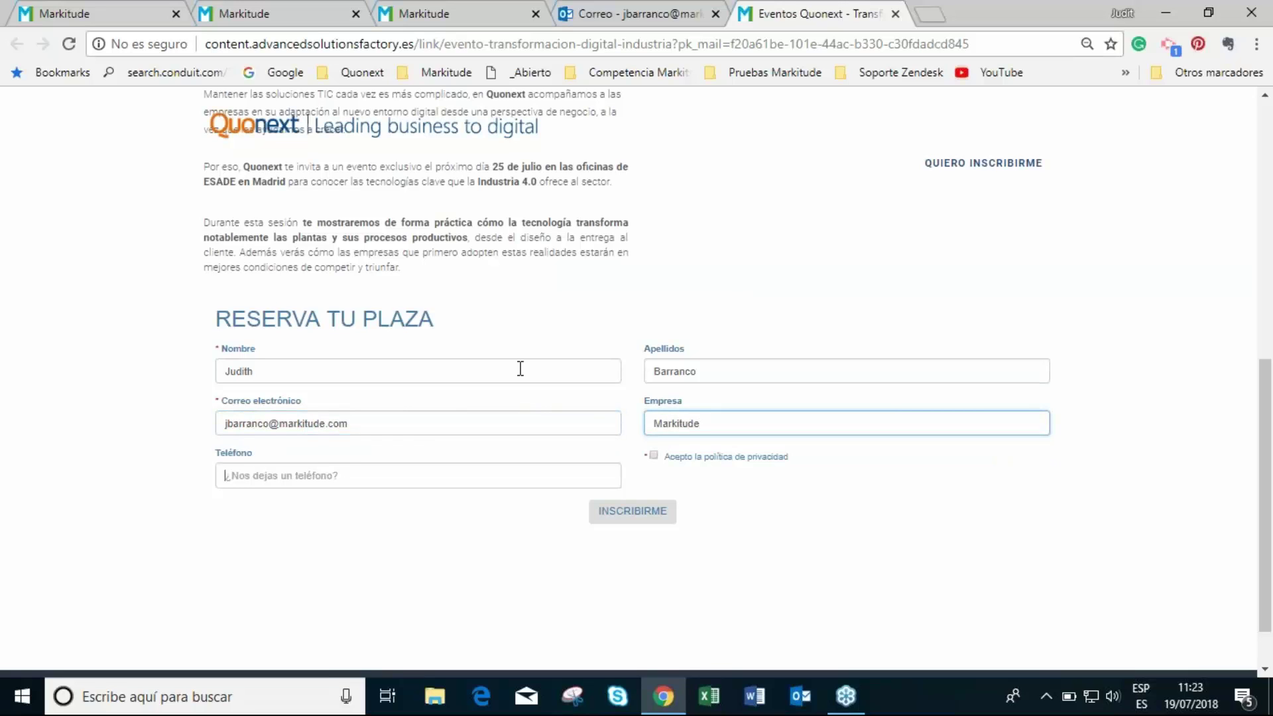
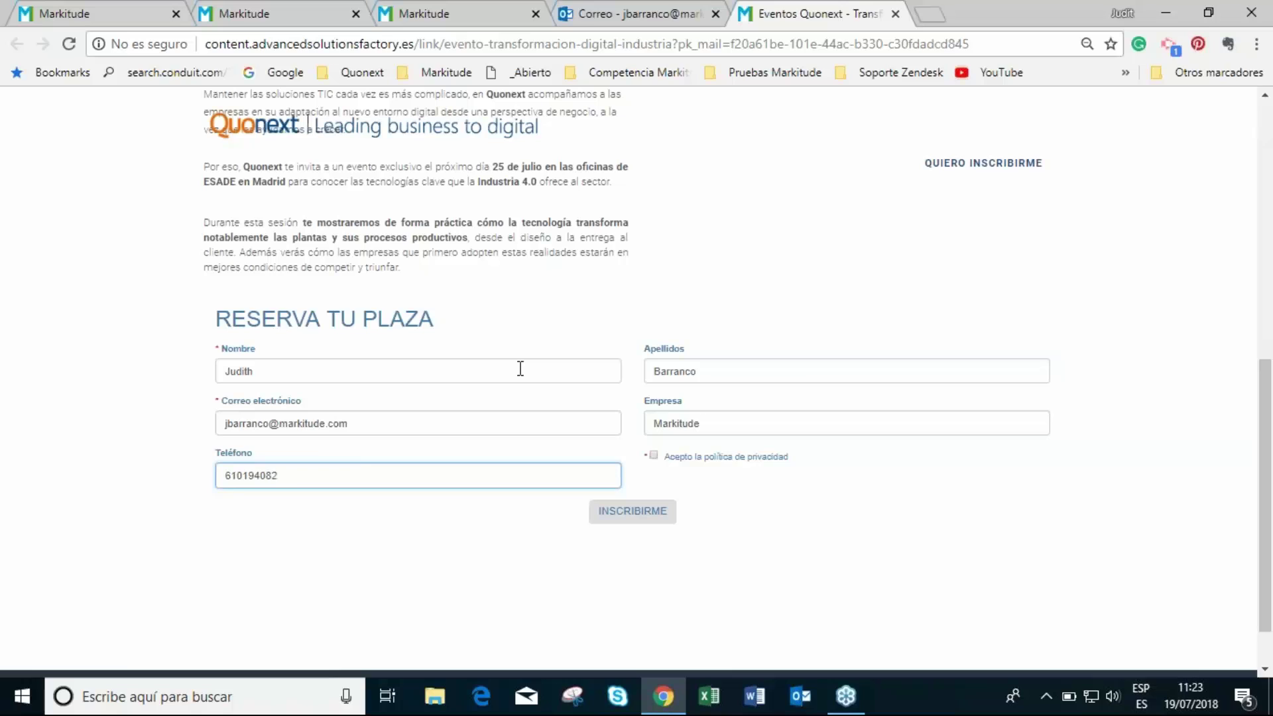
click(657, 457)
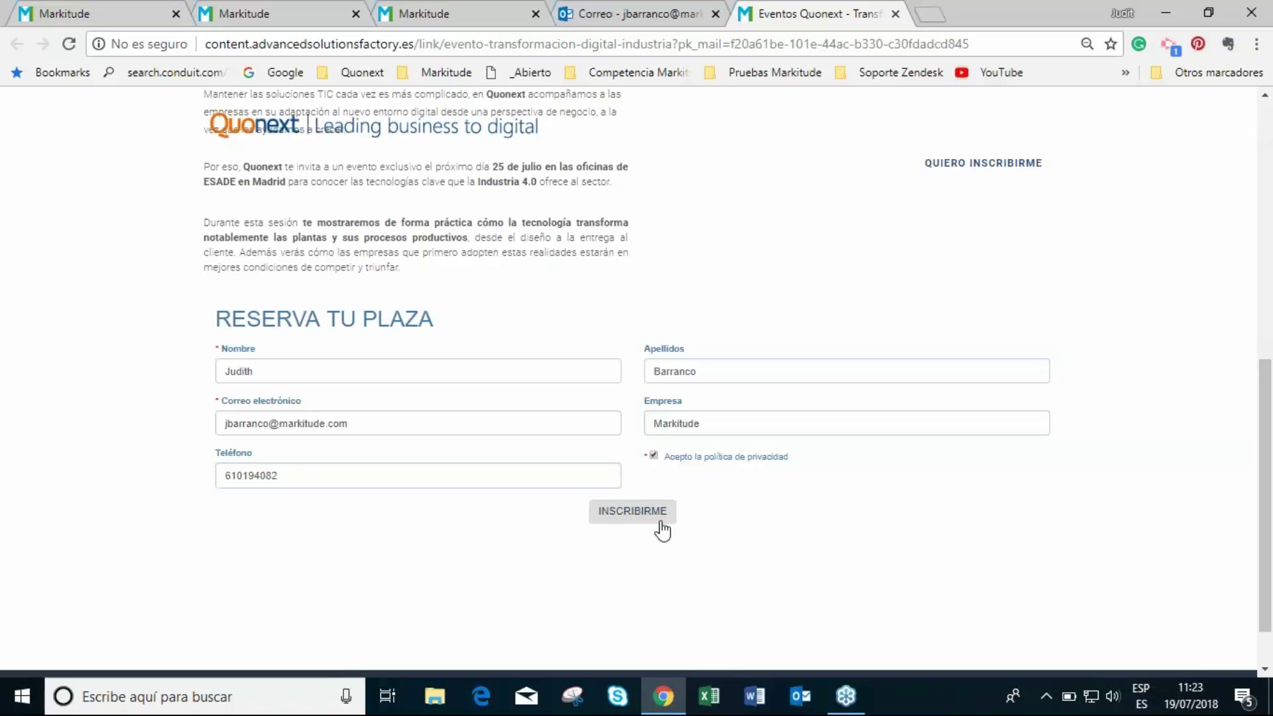
click(641, 516)
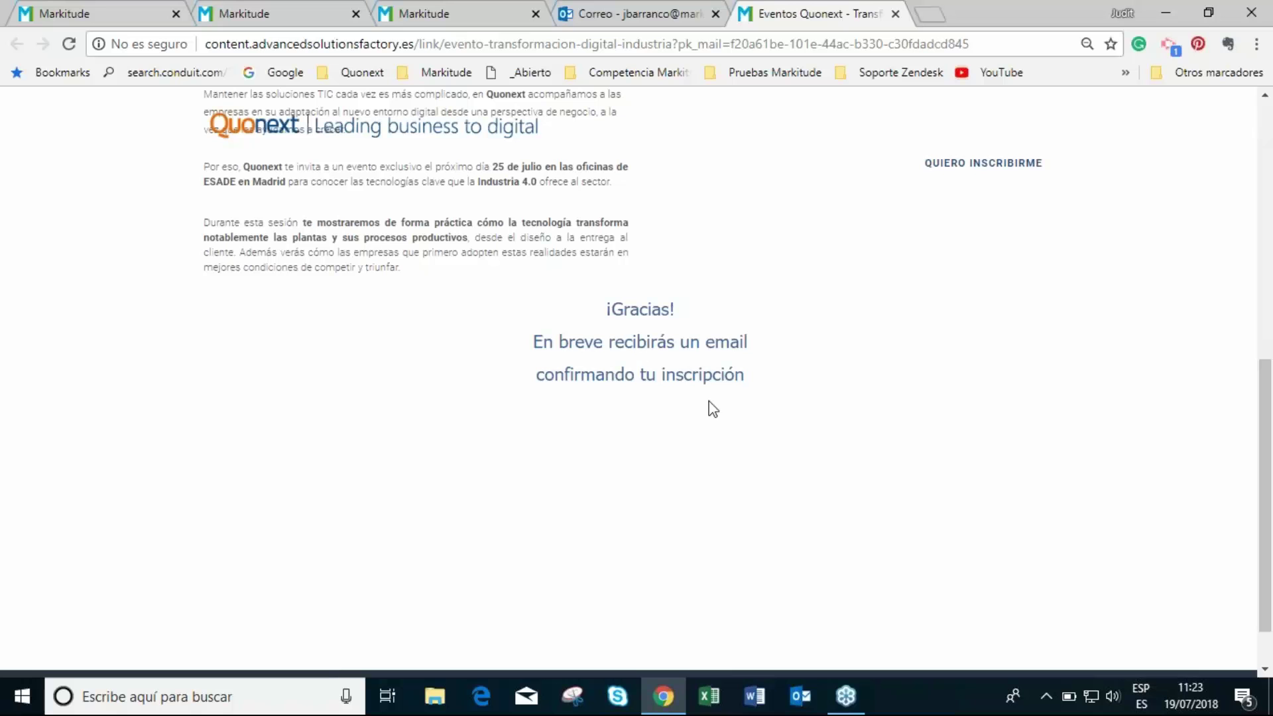
- Open the 'Nuevo inscrito' new-registrant notification email in Outlook
click(625, 13)
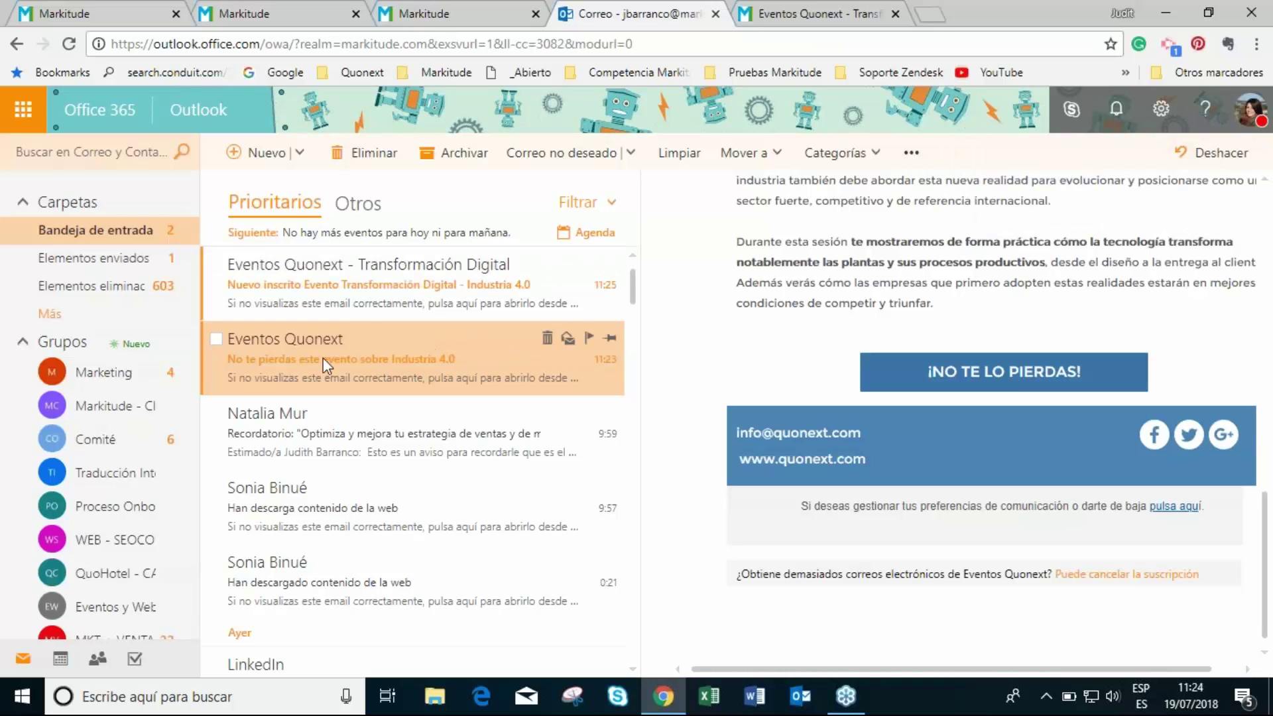
click(364, 302)
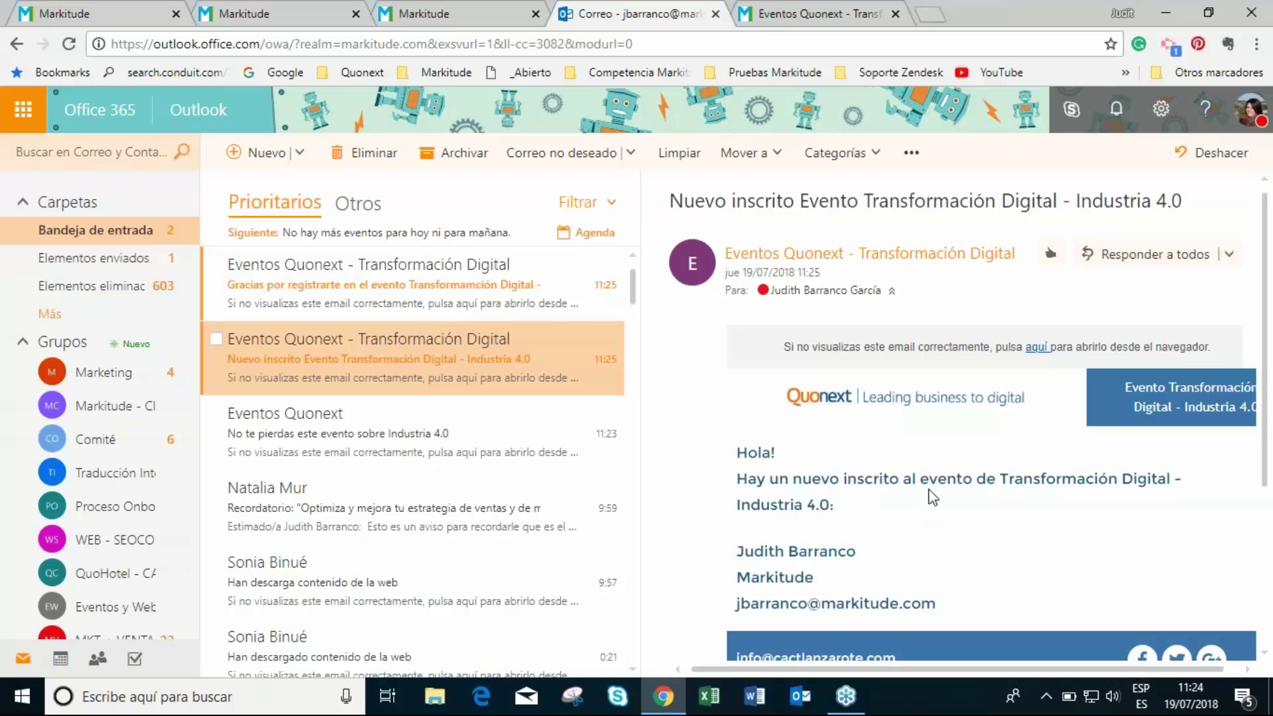
scroll(906, 533, down, 2)
- Open and read through the 'Gracias por registrarte' confirmation email
click(404, 301)
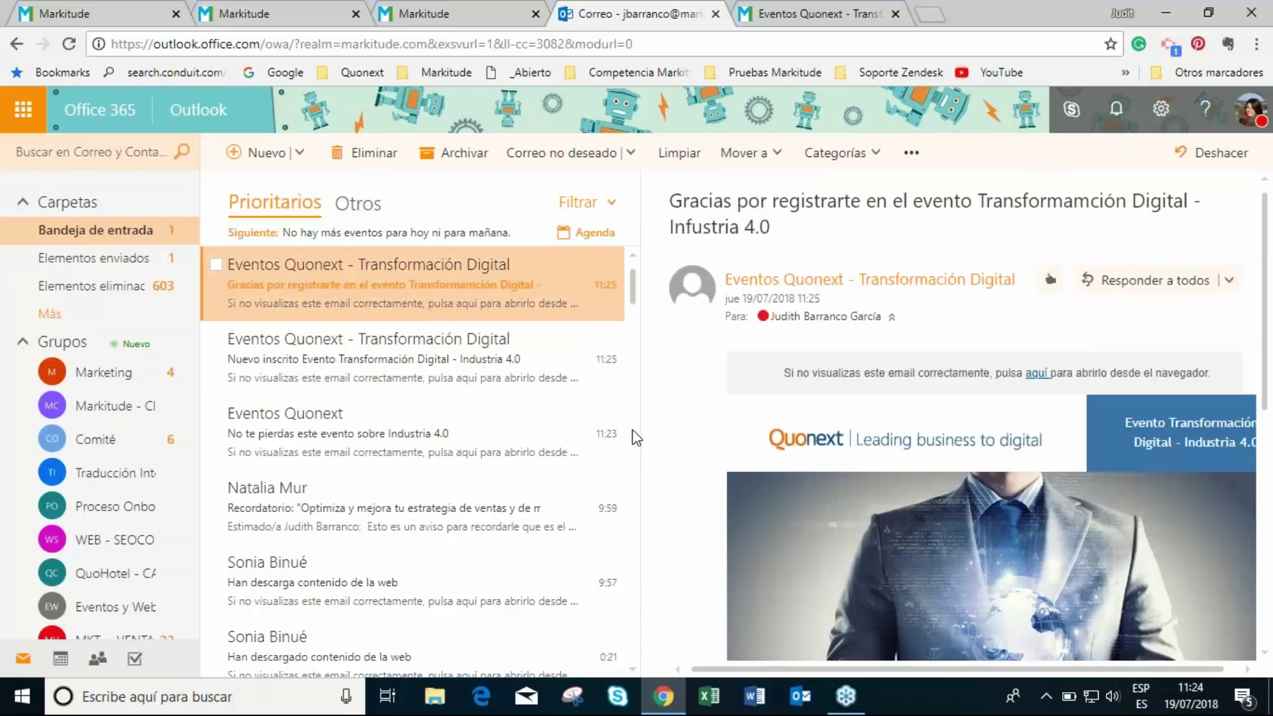
scroll(981, 439, down, 6)
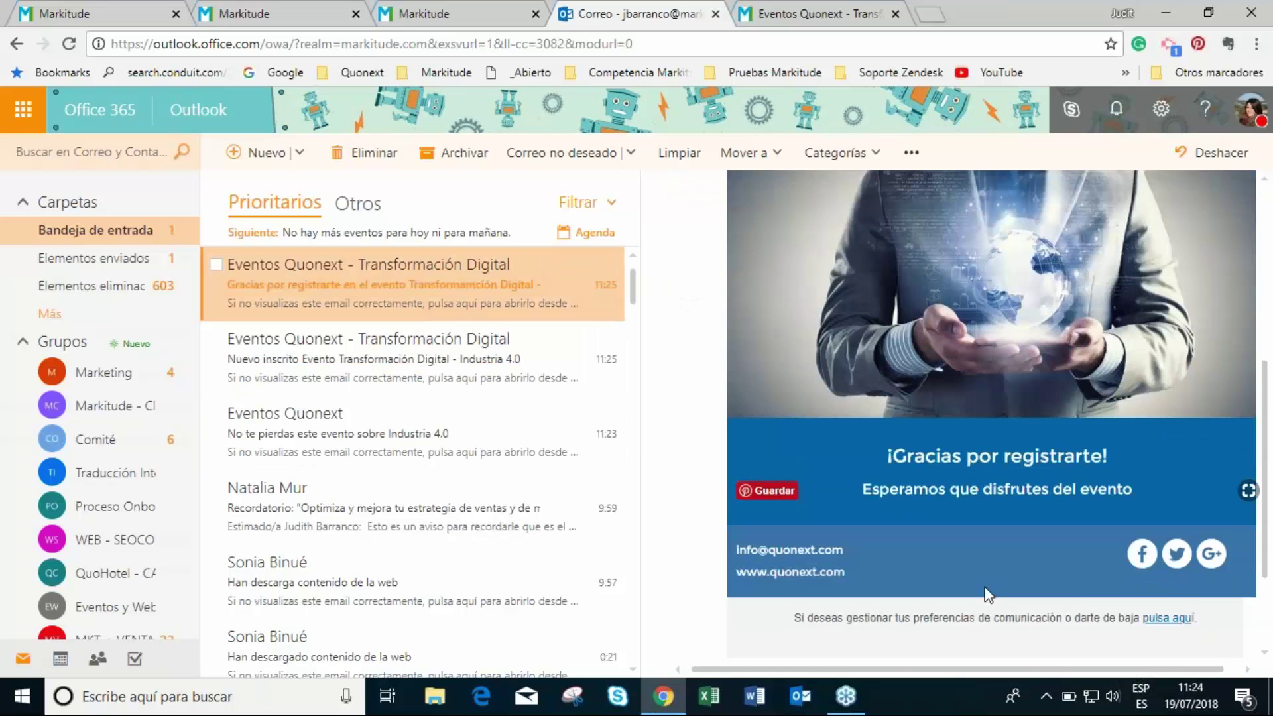
scroll(989, 487, up, 2)
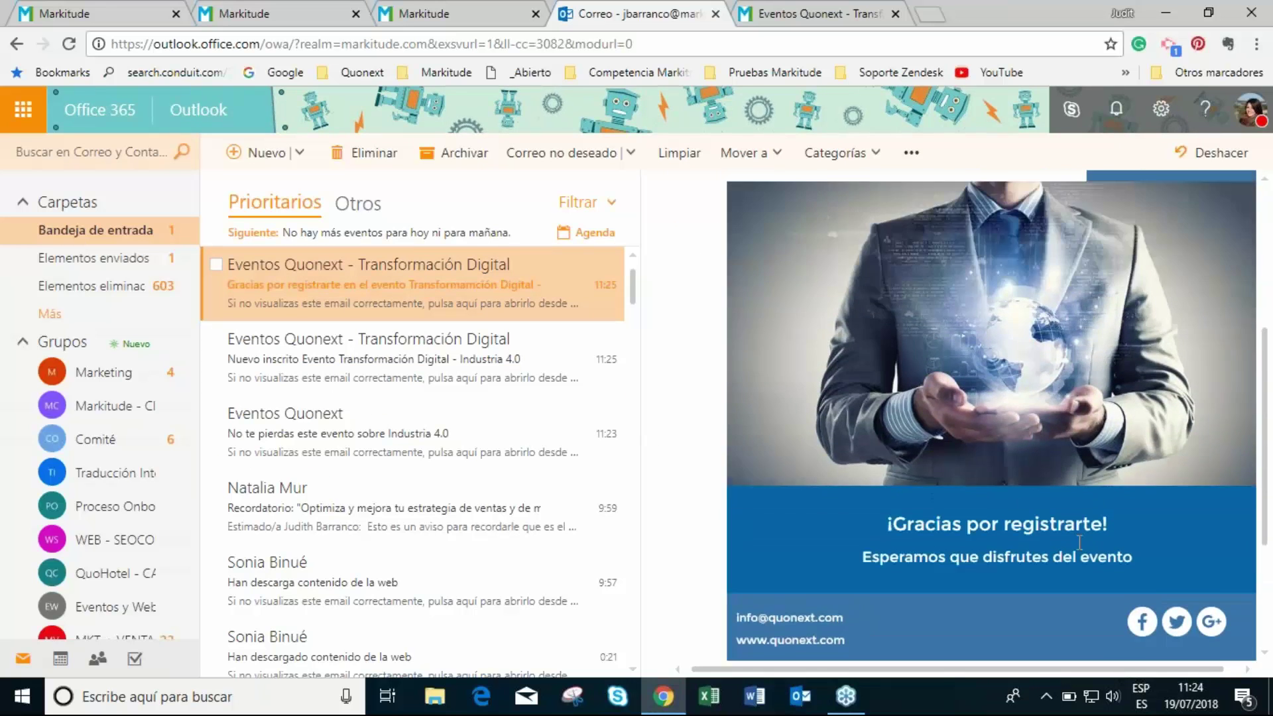
scroll(1059, 559, up, 5)
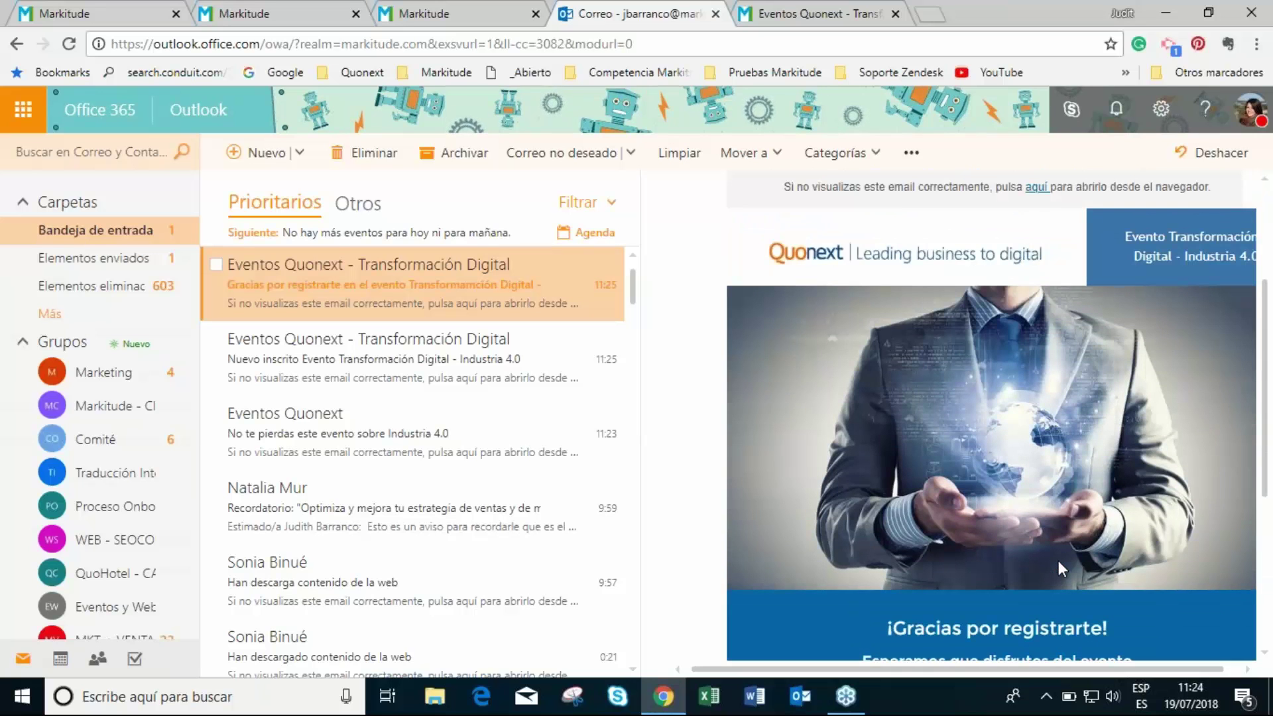
scroll(861, 579, down, 6)
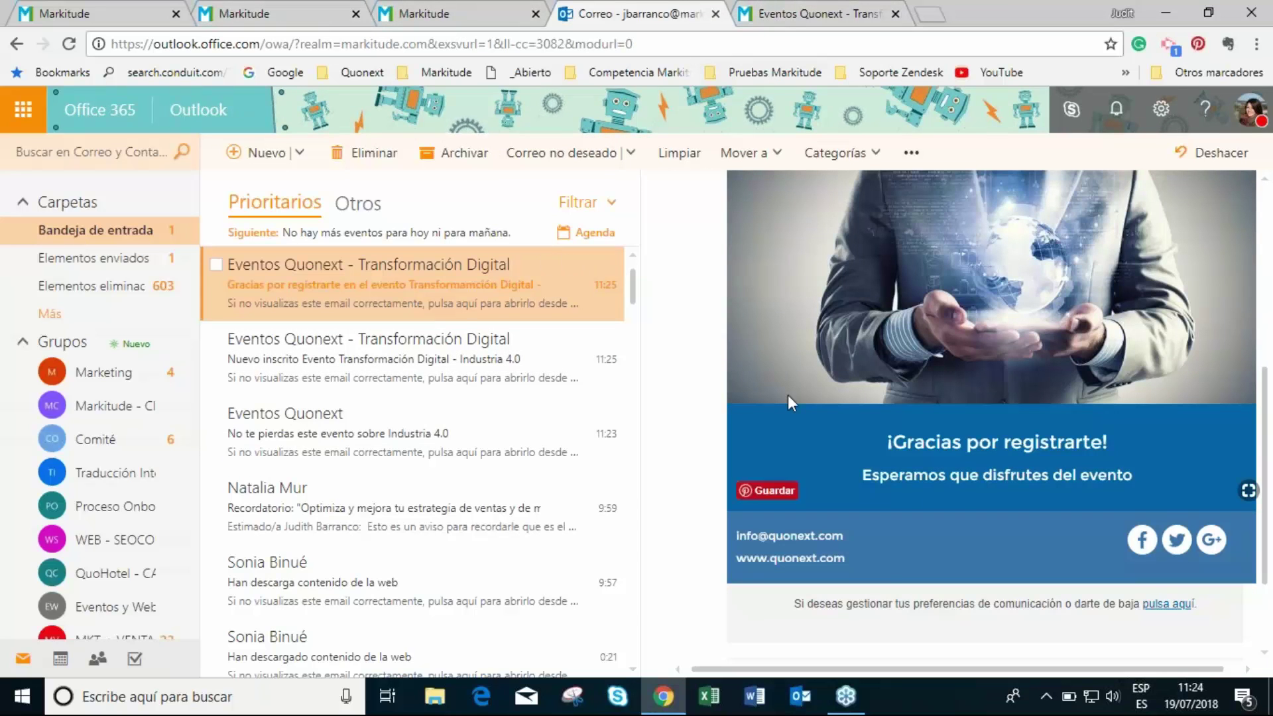
- Open the Registro_Evento_Transformación_Digital form and review its CAMPOS, ASPECTO and ACCIONES tabs
click(278, 14)
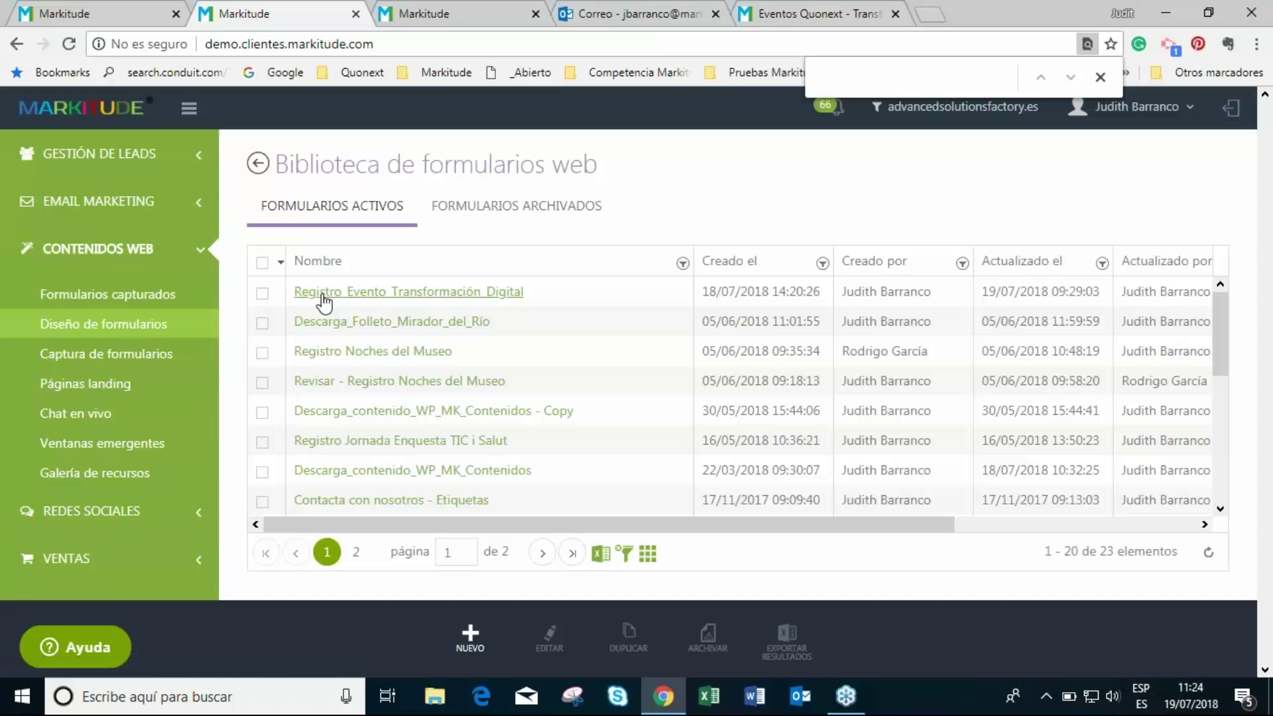
click(373, 293)
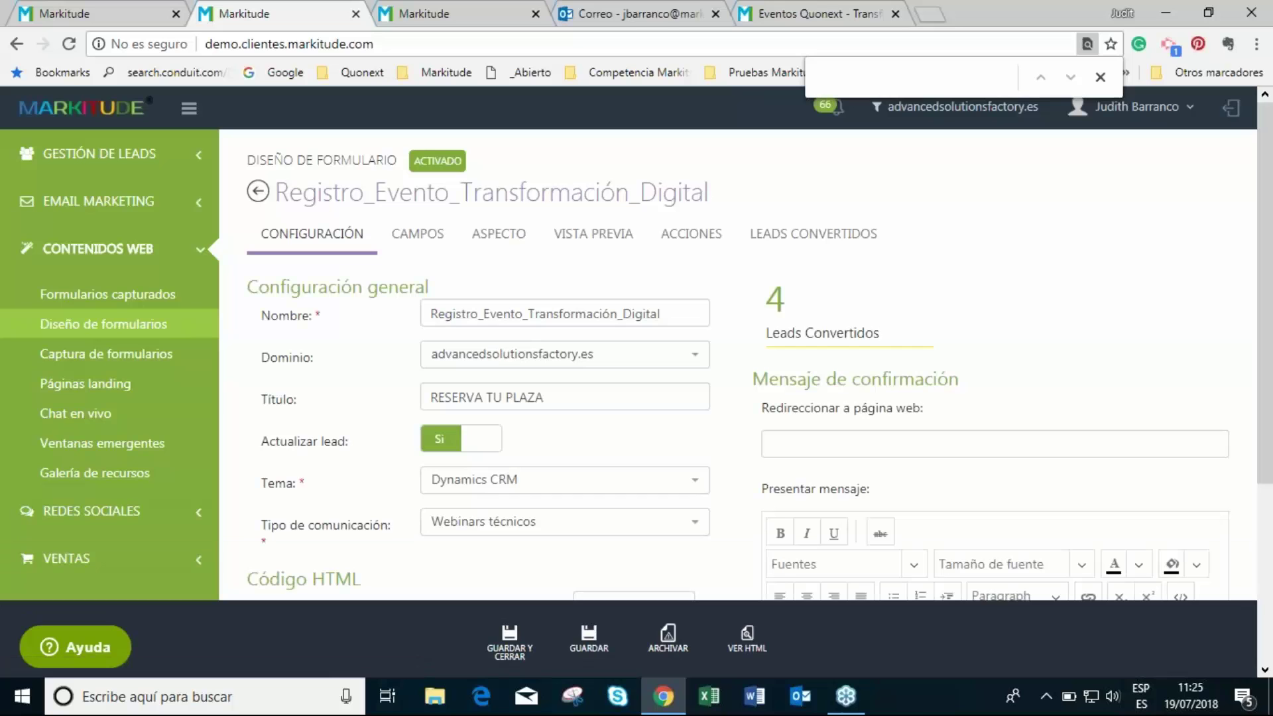
click(425, 243)
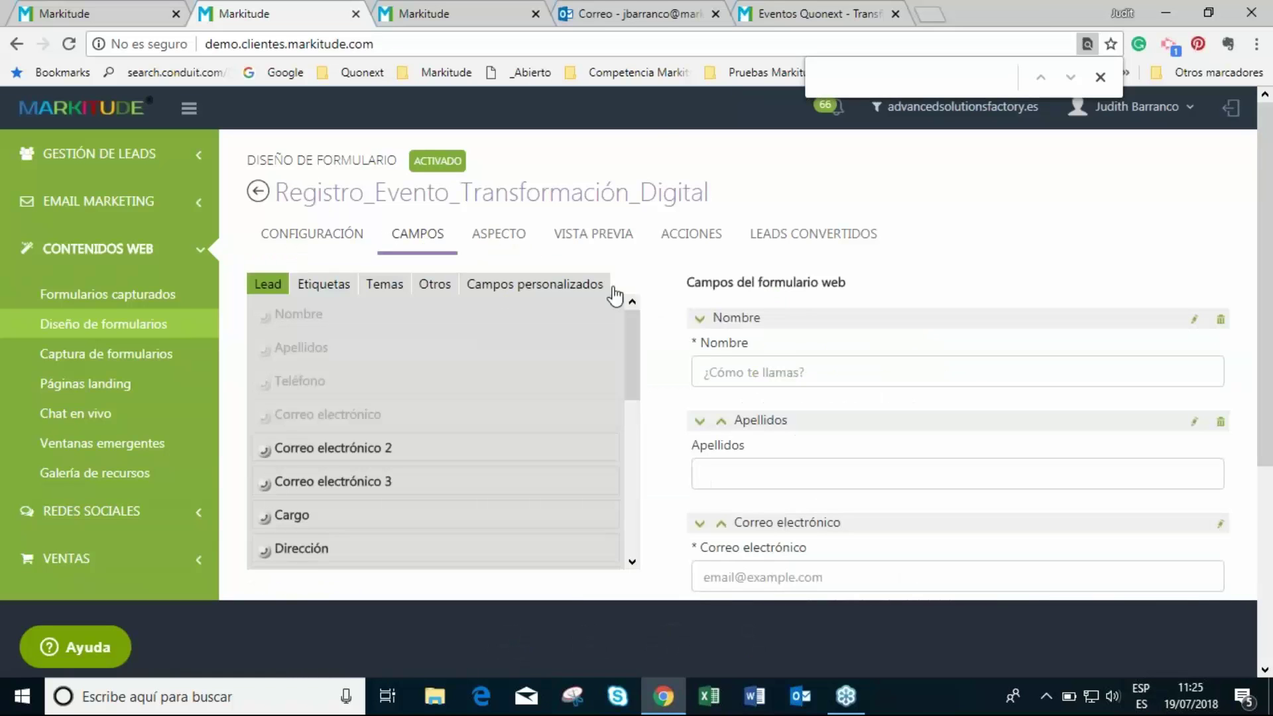
scroll(413, 239, down, 1)
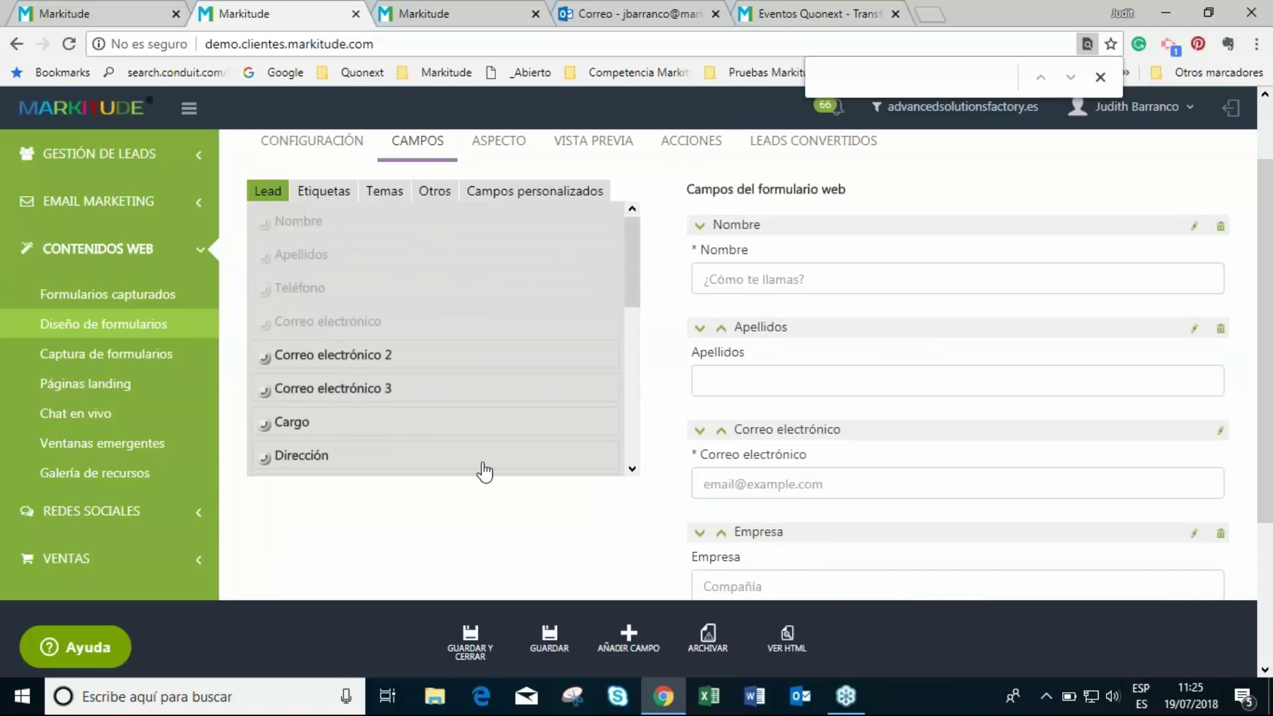
scroll(694, 472, down, 1)
scroll(537, 538, up, 2)
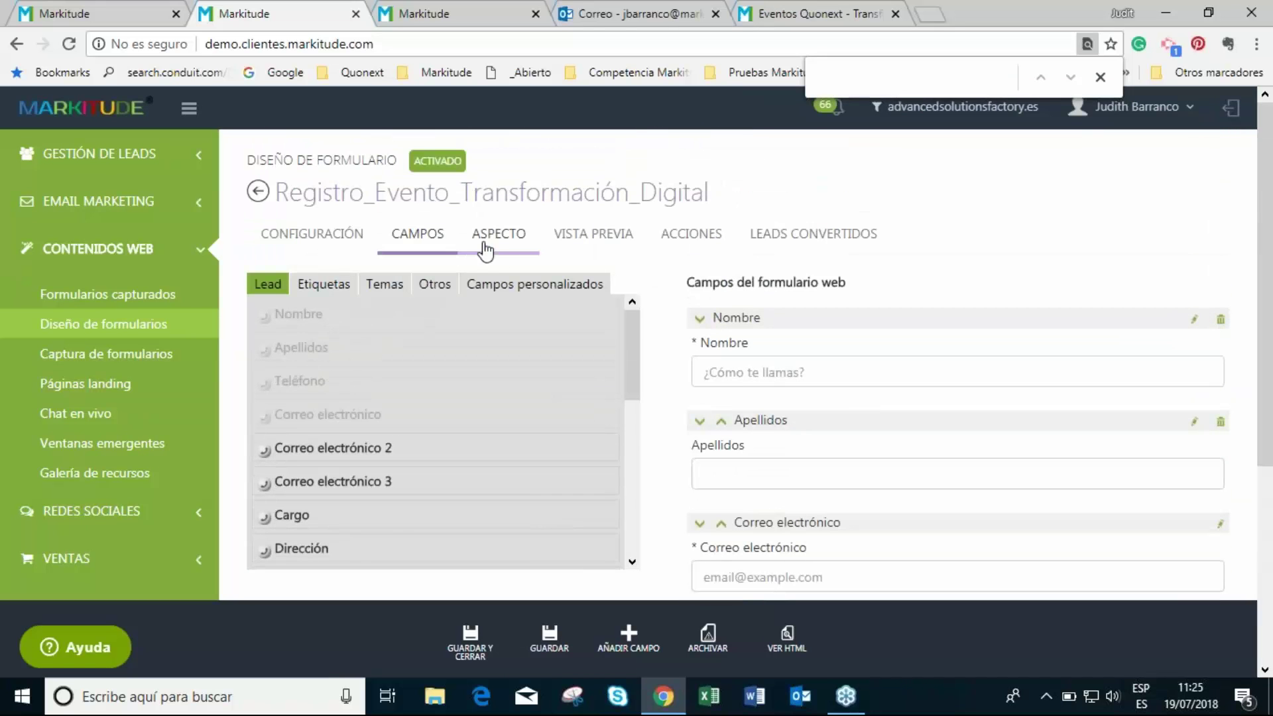
click(503, 256)
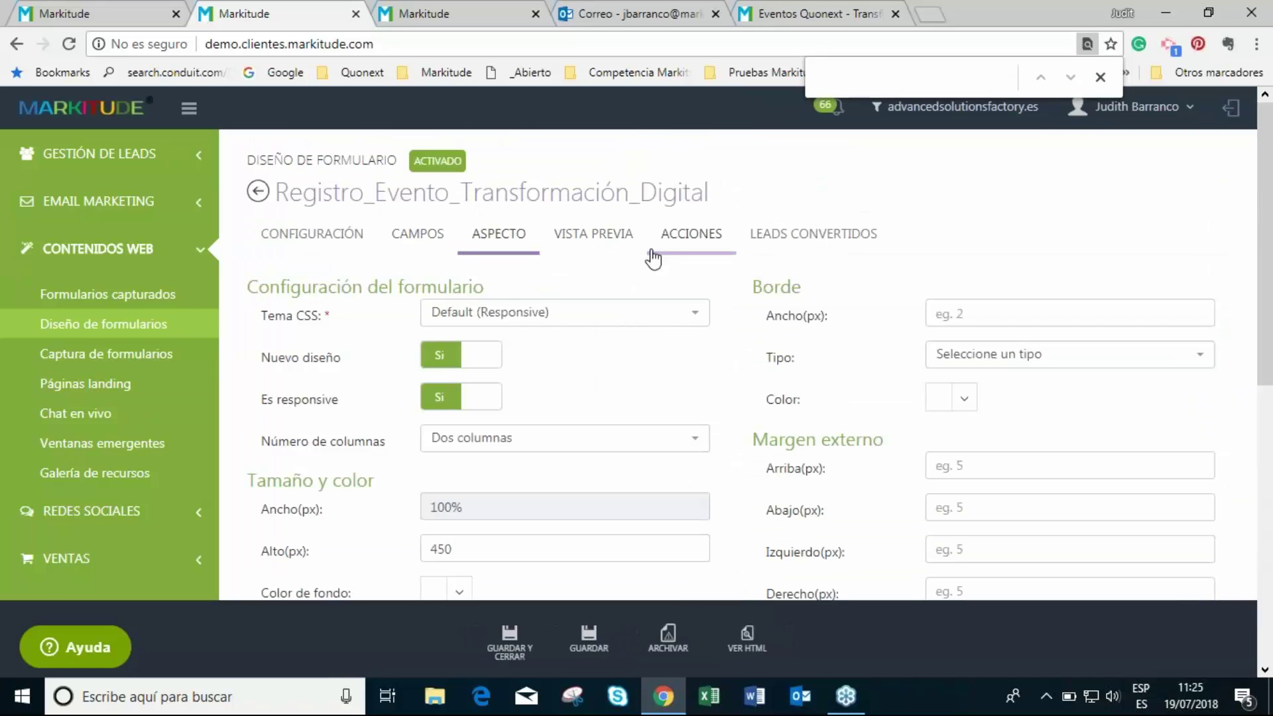
click(693, 239)
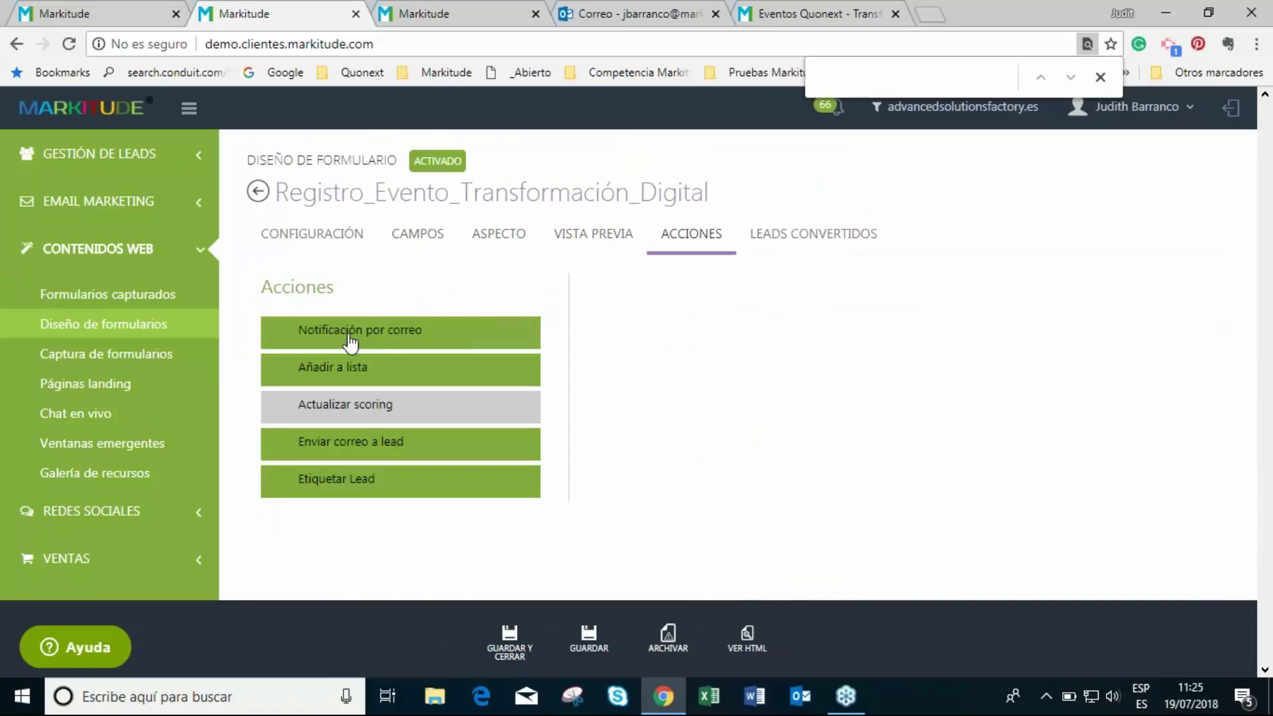
- Review the Notificación por correo email, then the Añadir a lista action's 'Inscritos Evento Transformación Digital - Industria 4.0' list
mouse_move(364, 340)
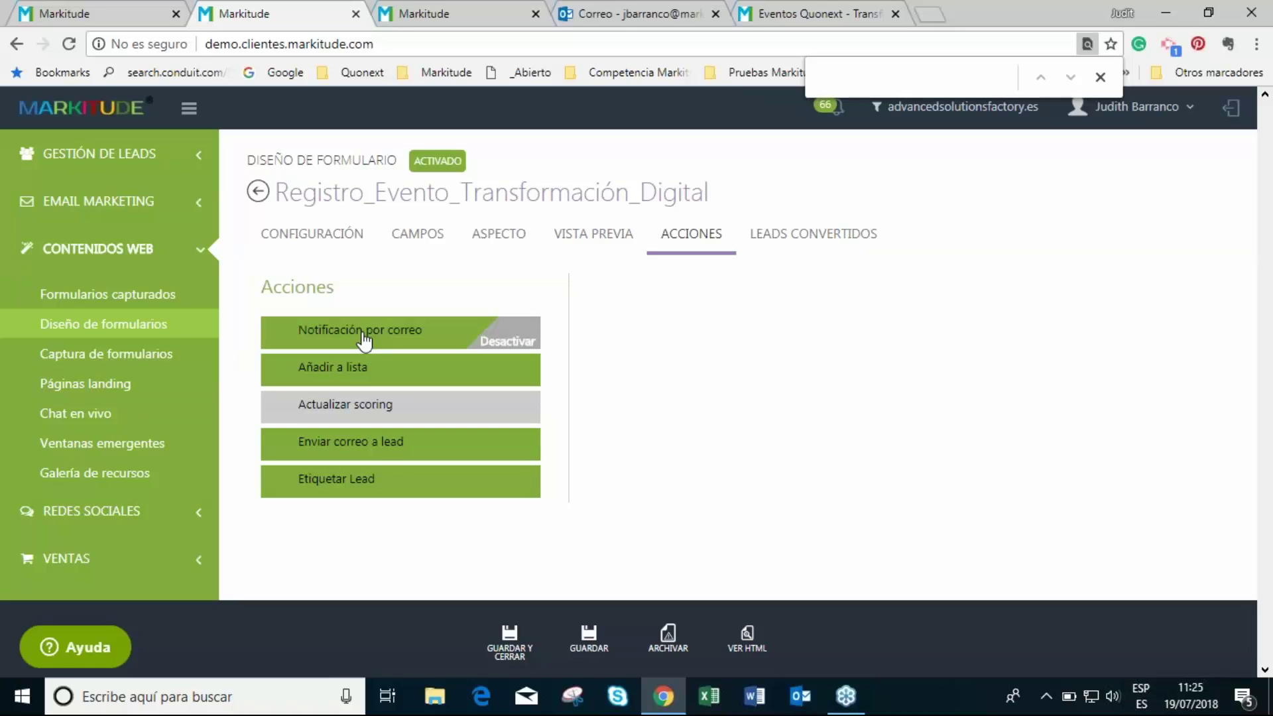
click(369, 336)
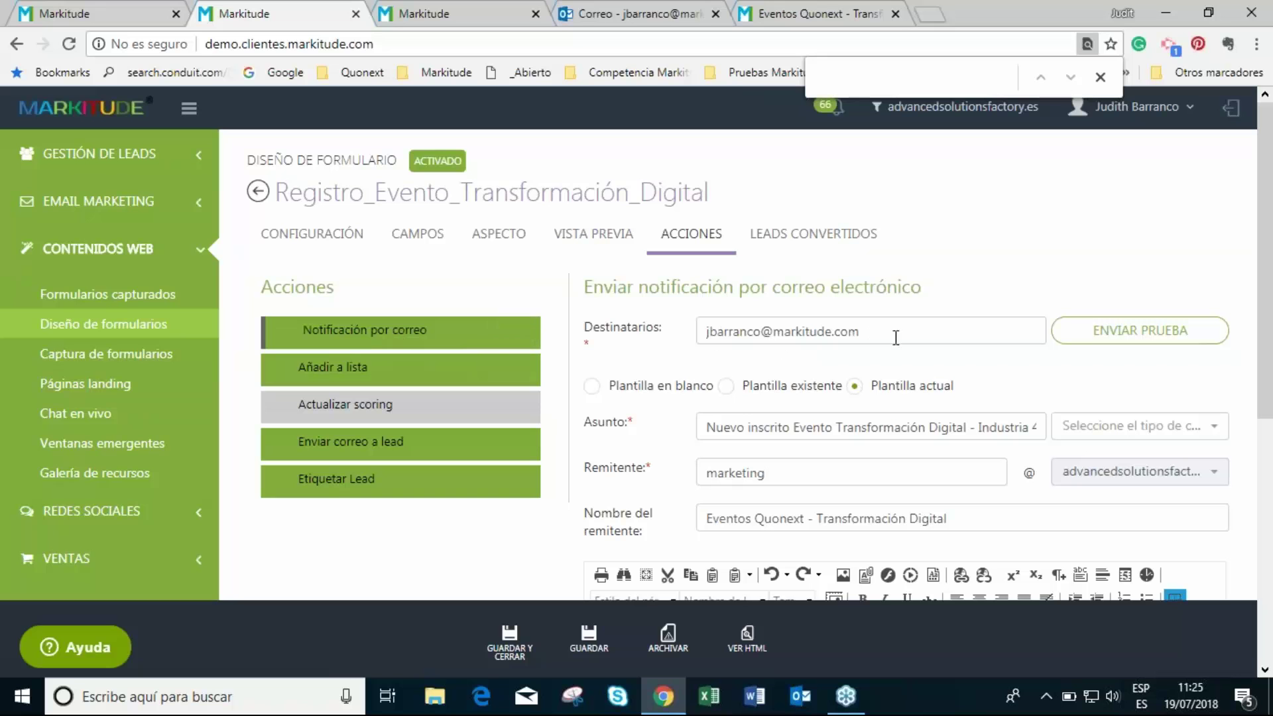
scroll(902, 406, down, 3)
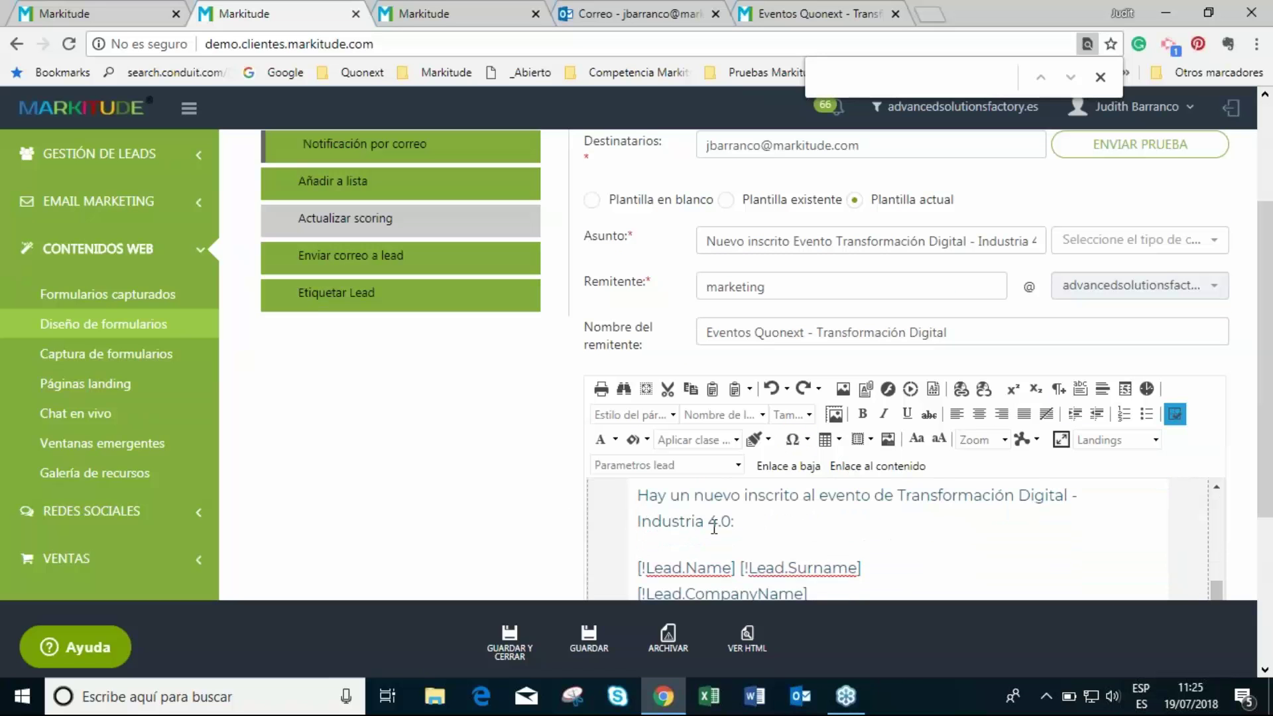
scroll(771, 548, down, 2)
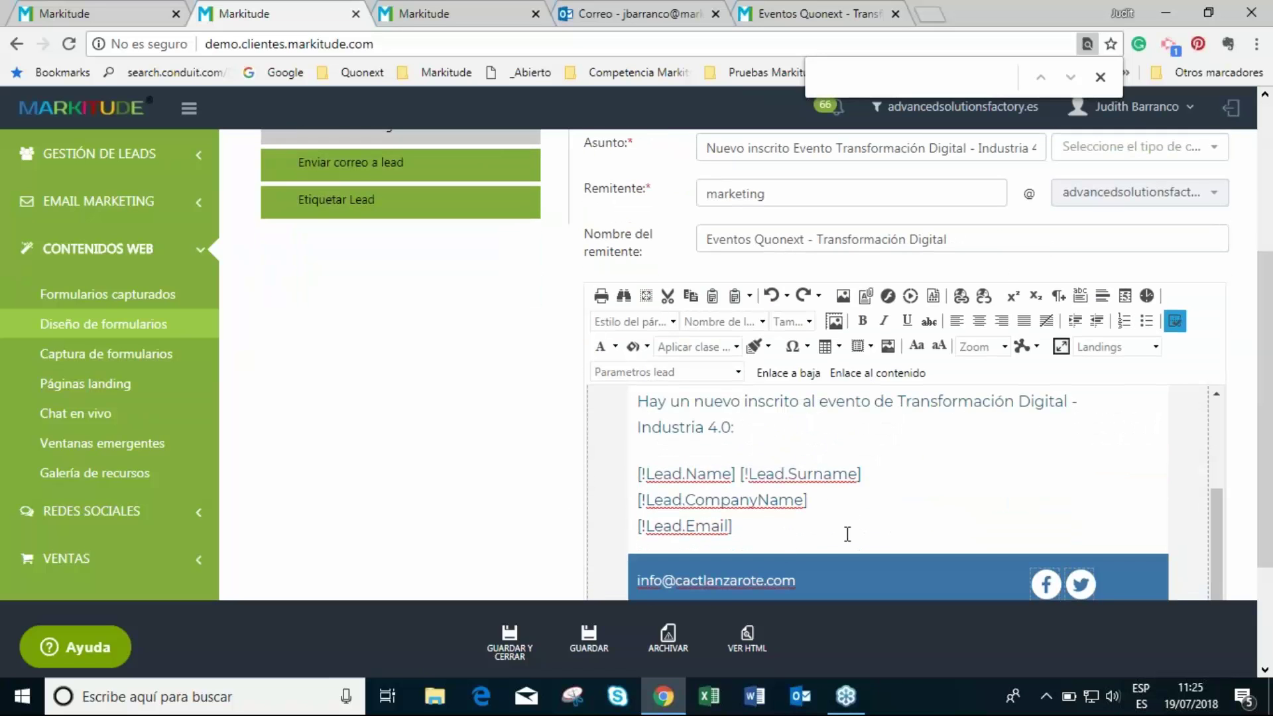
scroll(847, 534, up, 6)
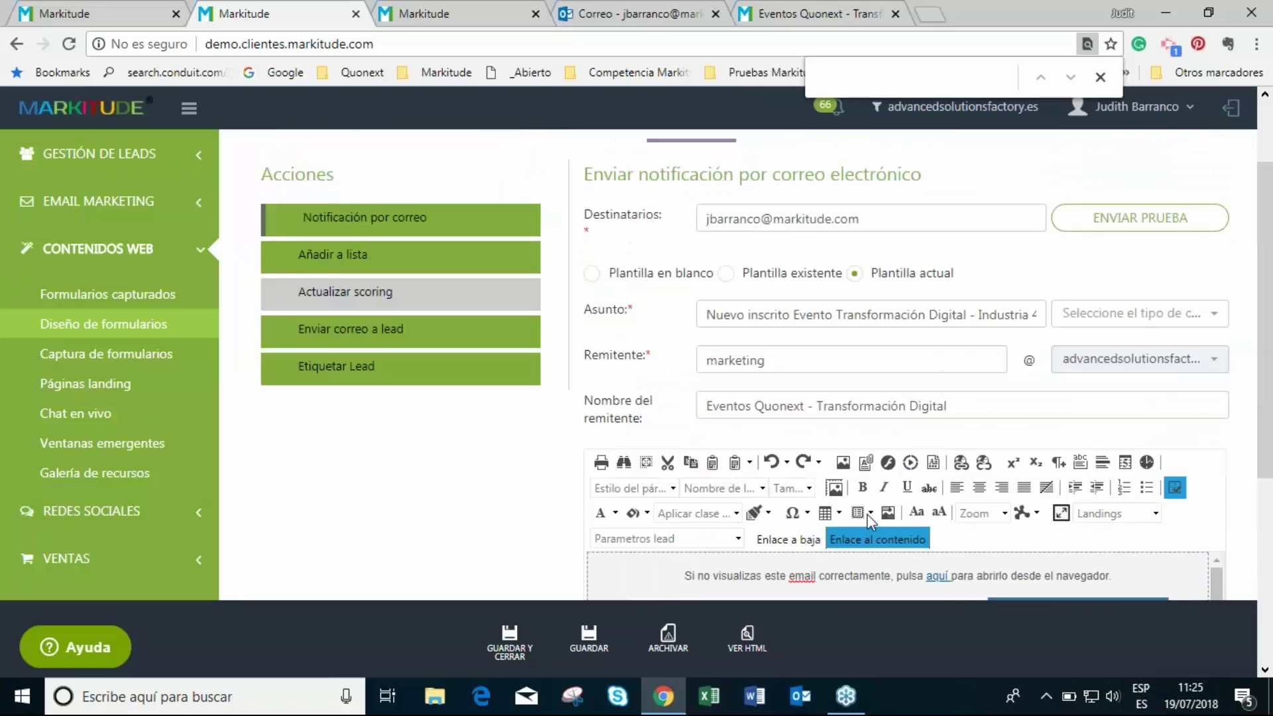
scroll(871, 521, up, 2)
click(488, 370)
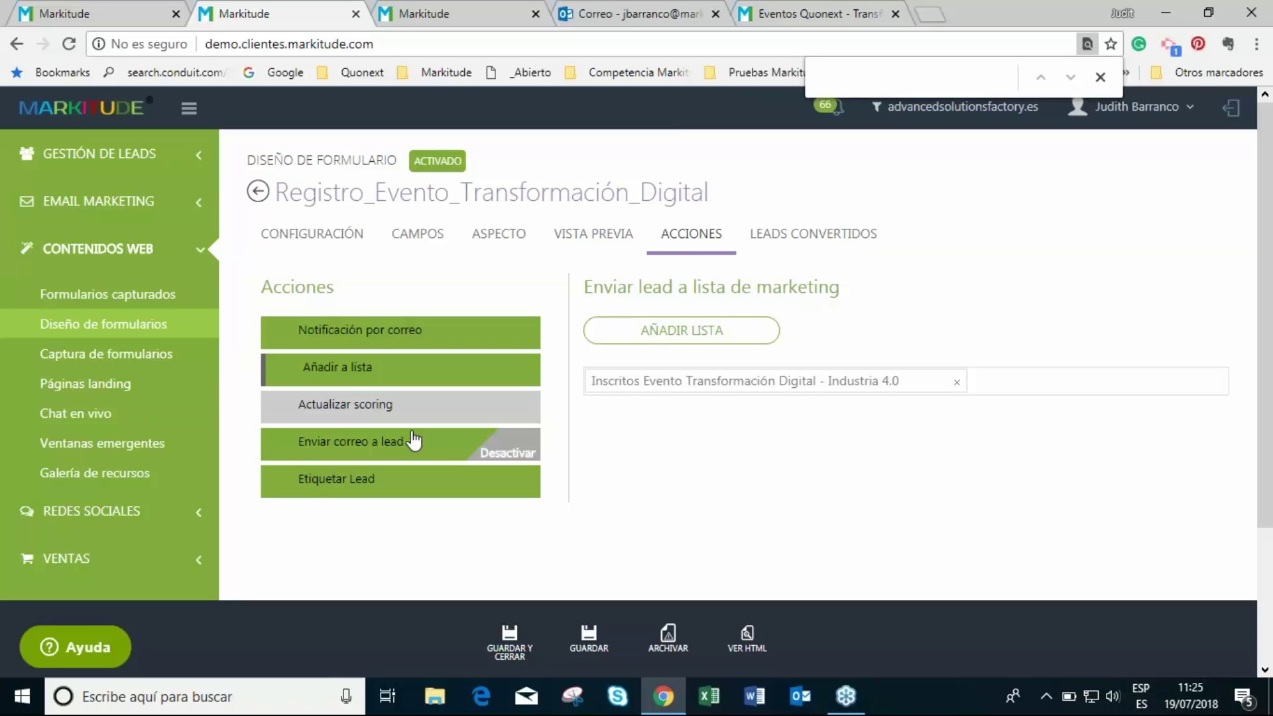
- Review the 'Enviar correo a lead' email and the 'Etiquetar Lead' tag, then return to Outlook
click(362, 453)
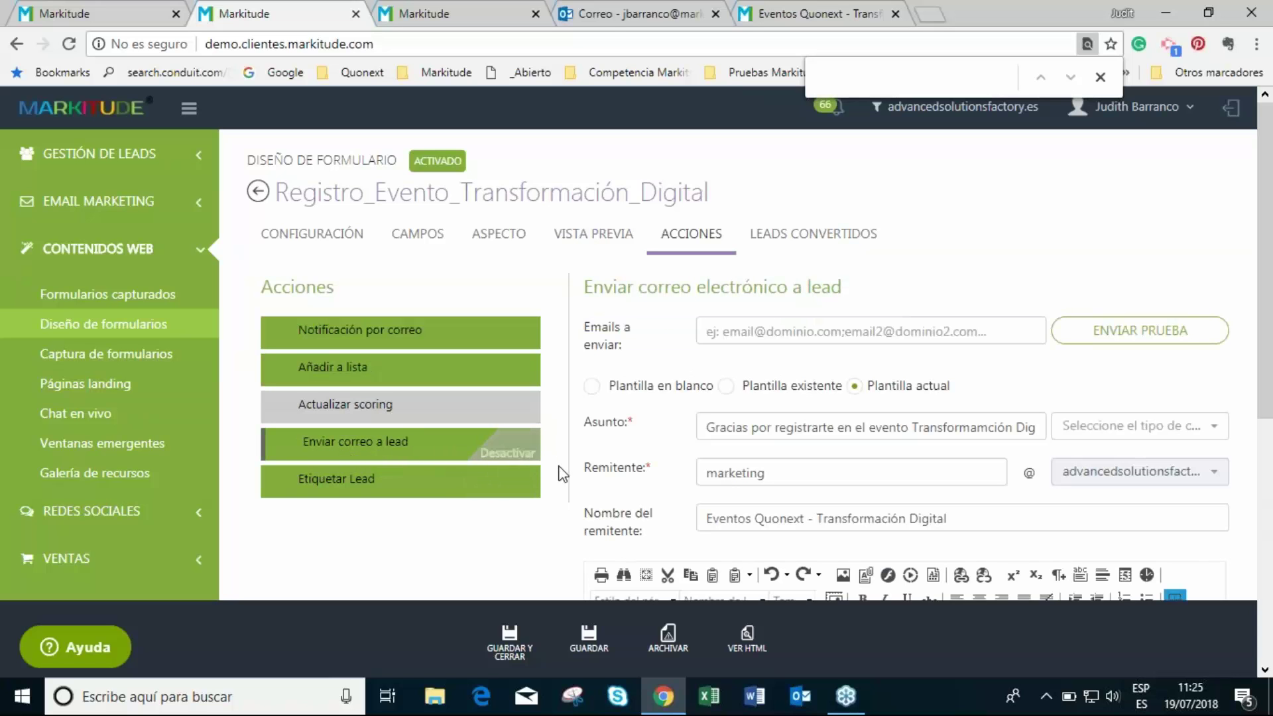
scroll(733, 560, down, 2)
scroll(733, 559, down, 2)
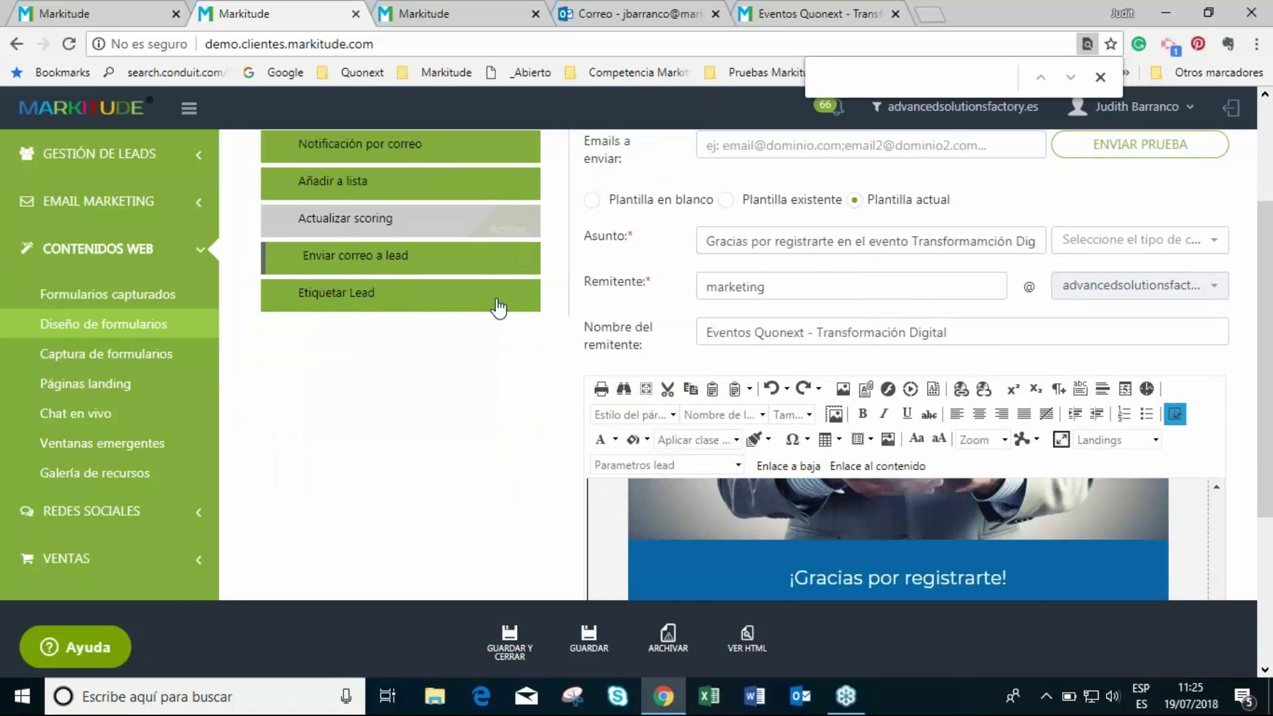
scroll(890, 569, down, 3)
scroll(890, 530, up, 6)
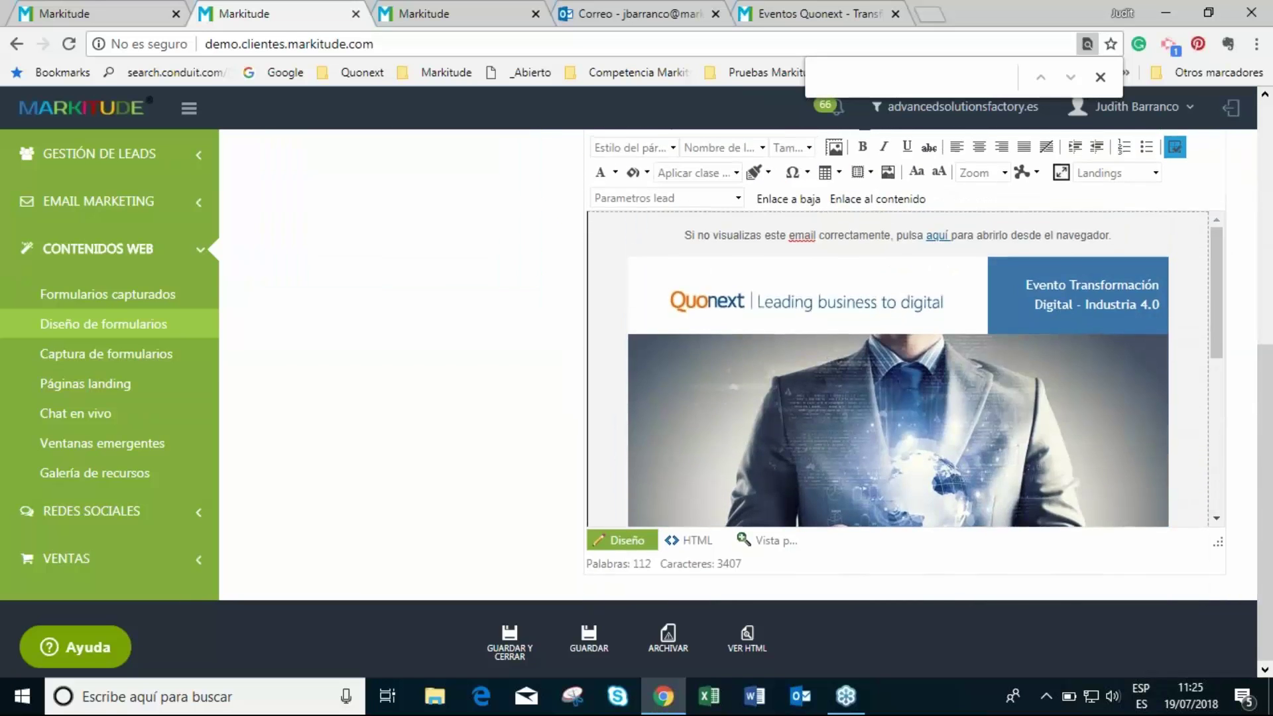
scroll(531, 434, up, 5)
click(415, 487)
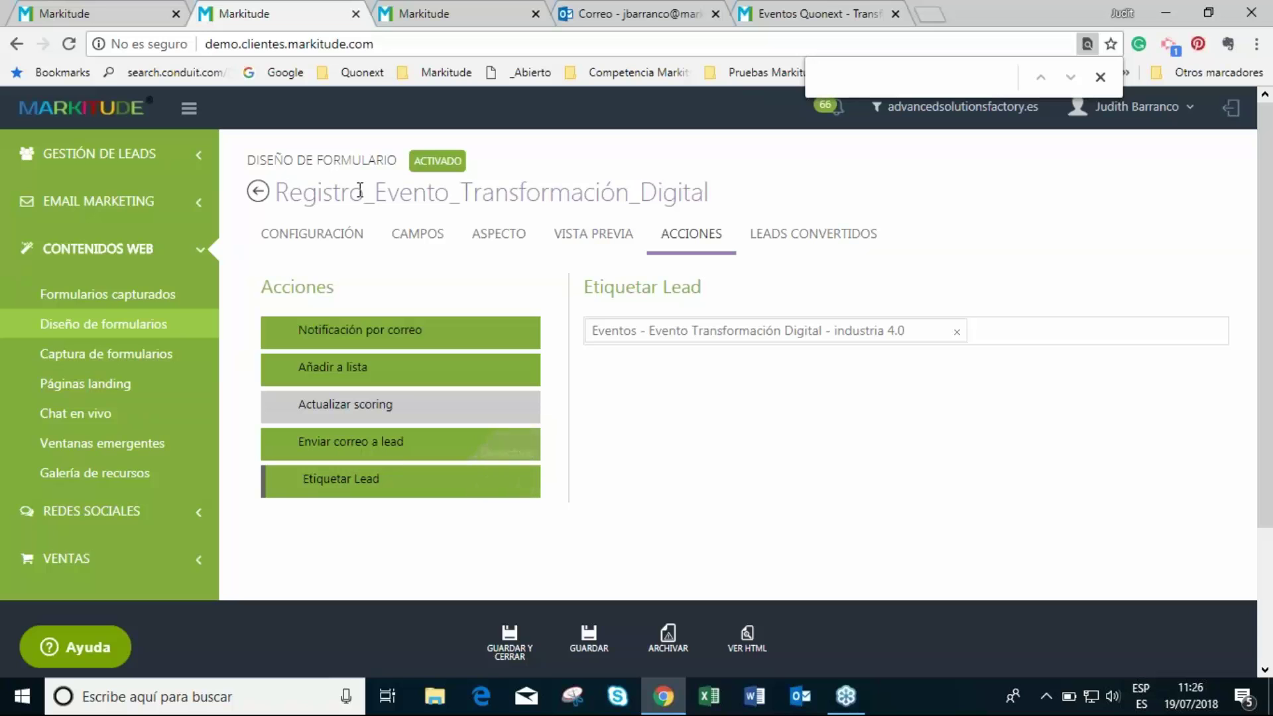
click(635, 9)
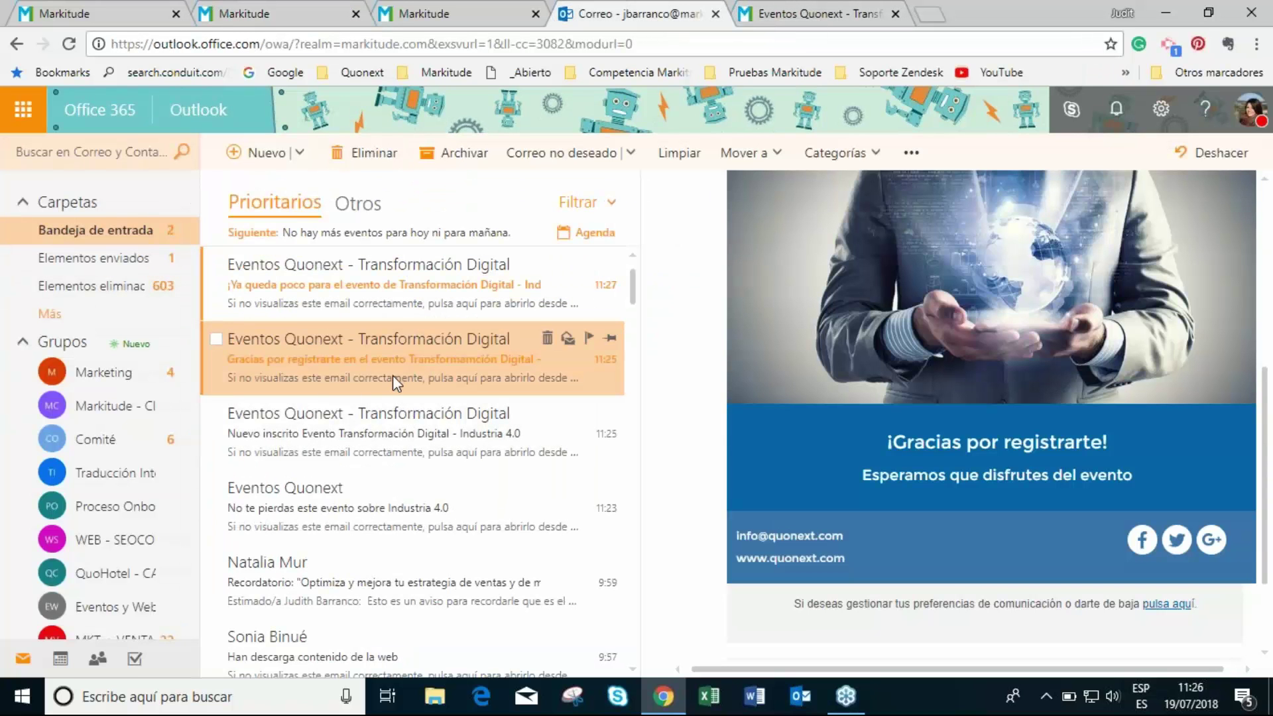
- Open and read the Eventos Quonext reminder about the 20 July Industria 4.0 event
click(377, 302)
scroll(1081, 516, down, 3)
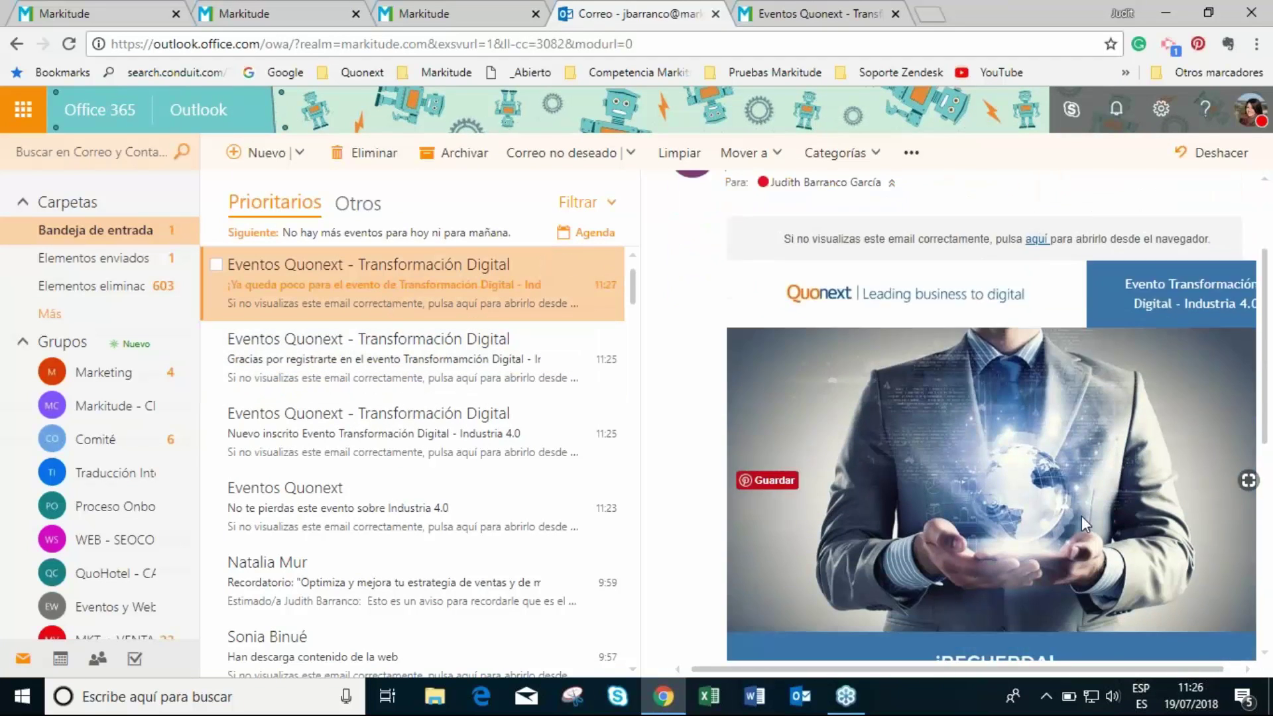
scroll(1083, 524, down, 5)
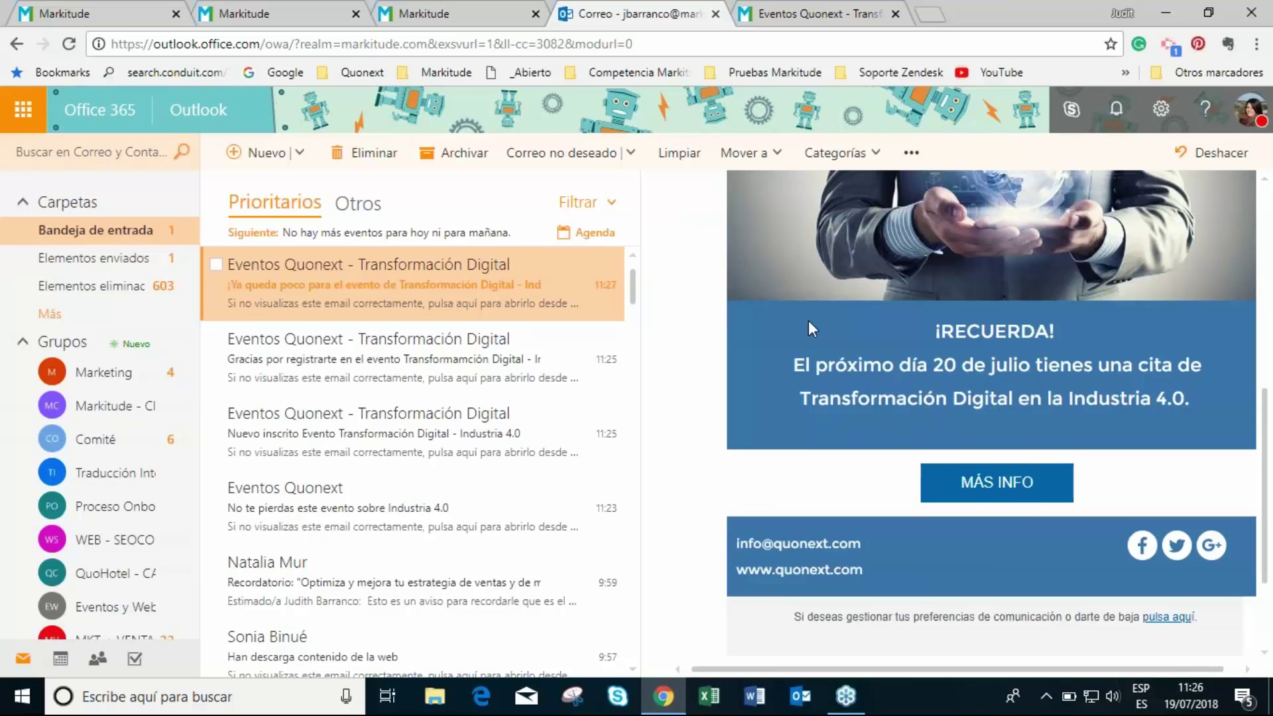
scroll(828, 309, up, 1)
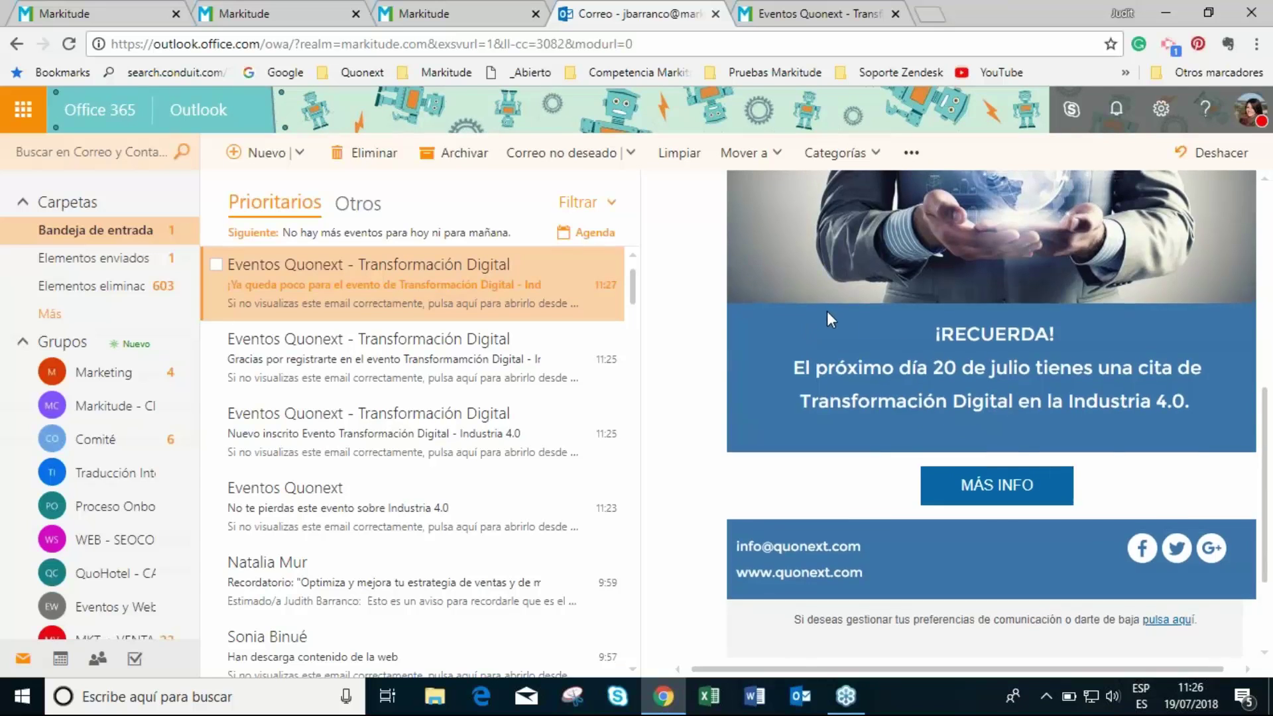
scroll(826, 312, up, 8)
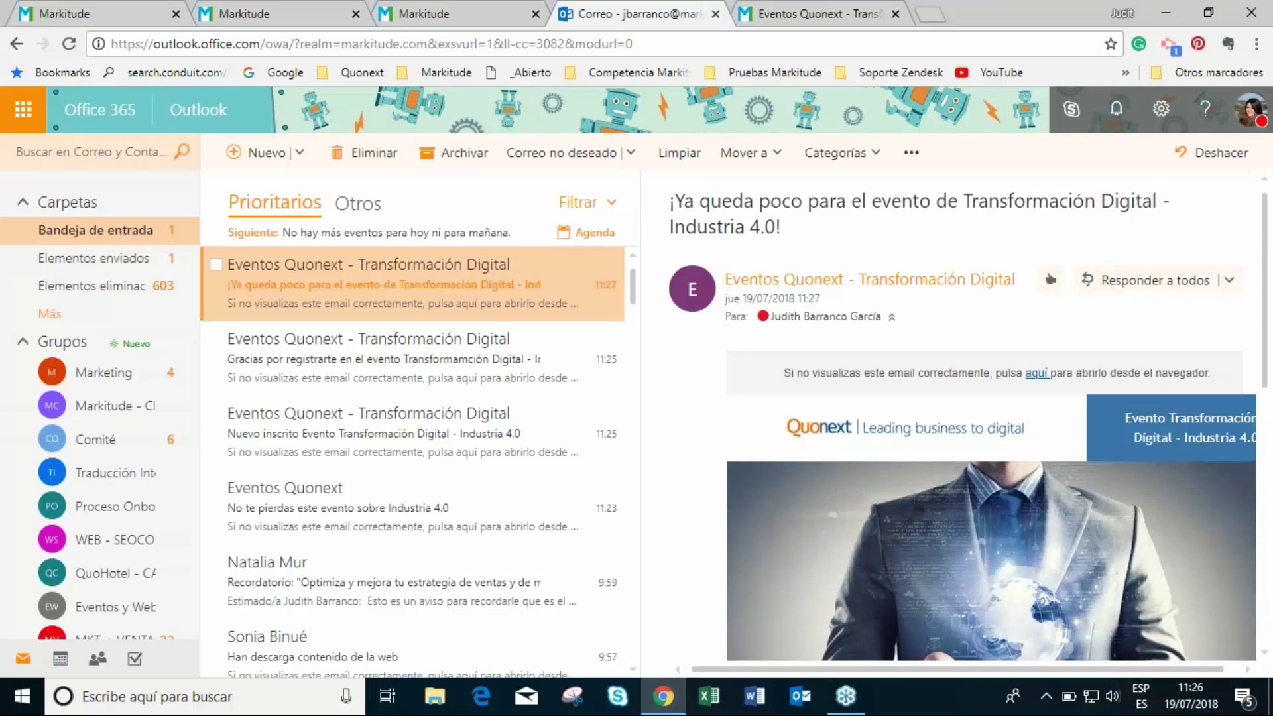
- Go back through the Markitude tabs to the Procesos de Nurturing list of 13 processes
click(805, 9)
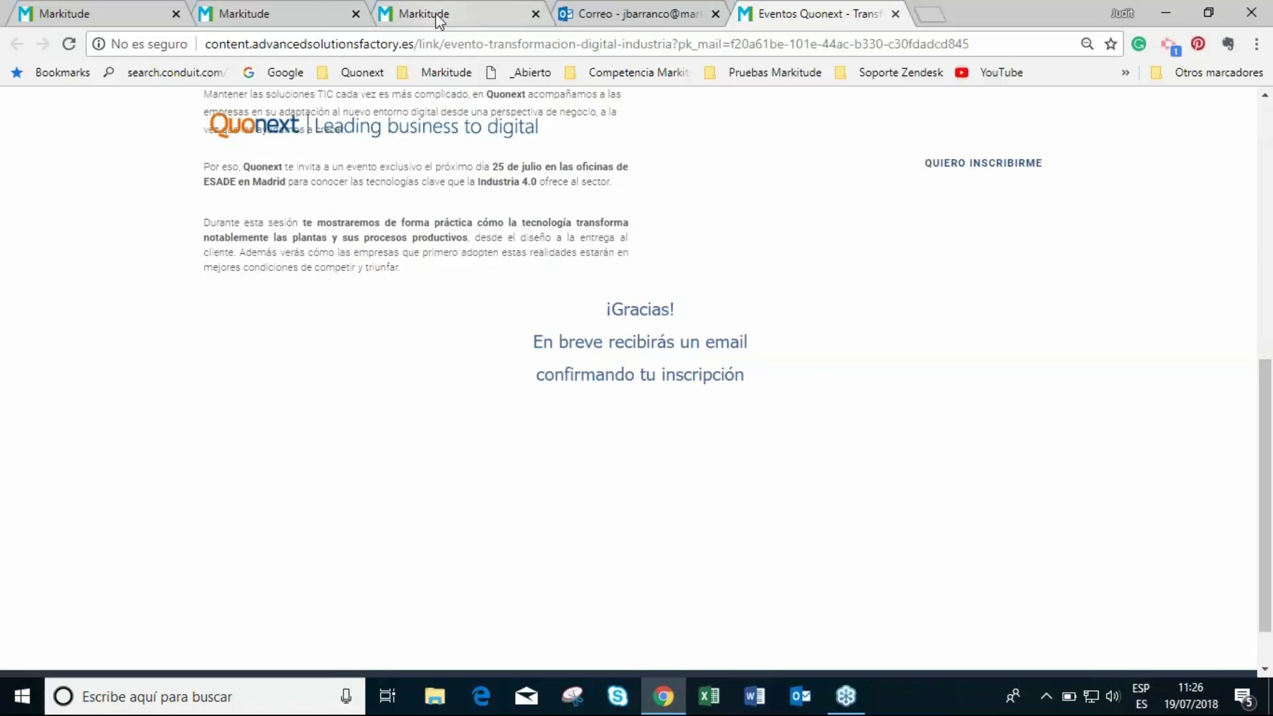
click(289, 9)
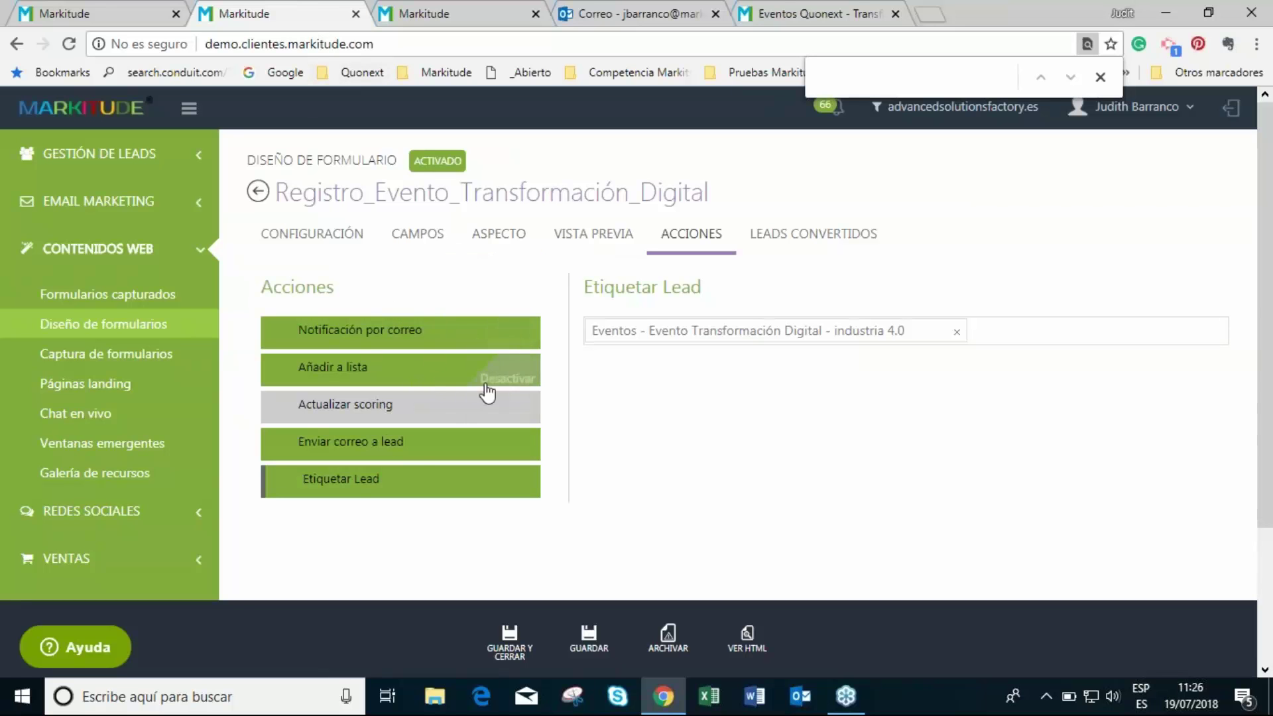
click(463, 21)
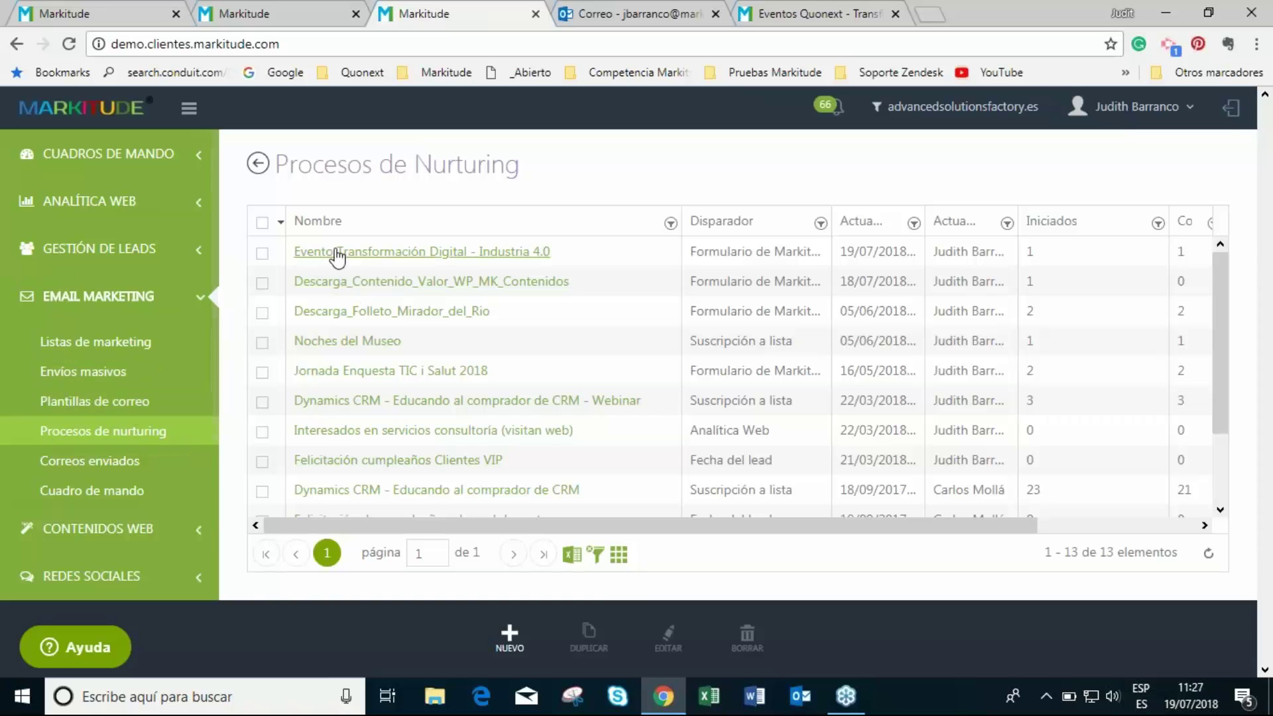
- Open the 'Evento Transformación Digital - Industria 4.0' process and check its Registro_Evento_Transformación_Digital form trigger
click(444, 266)
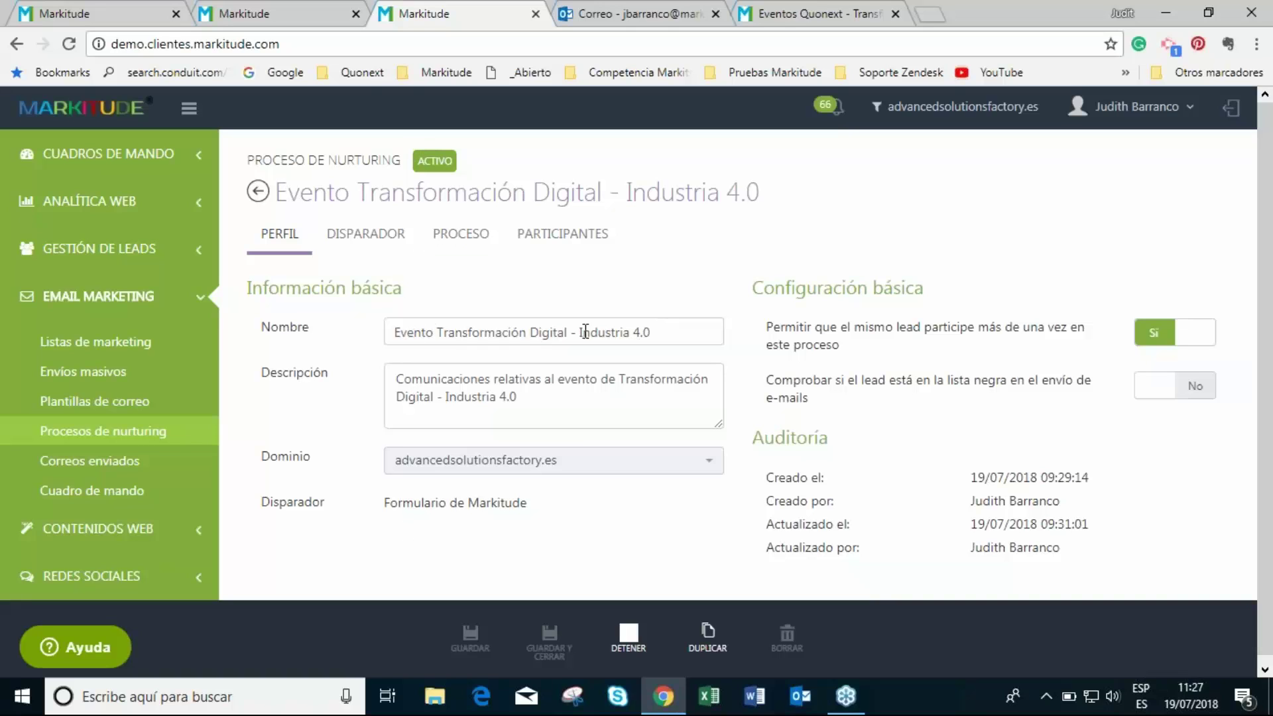
click(370, 248)
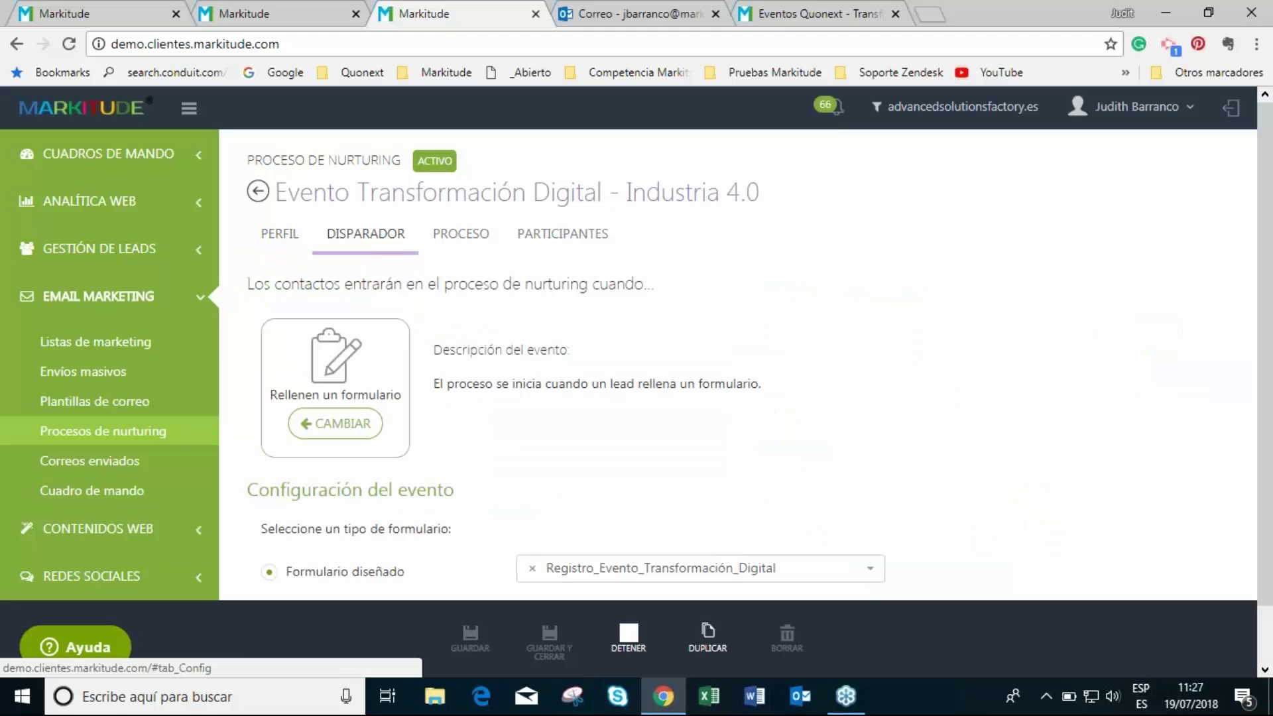
scroll(498, 318, down, 1)
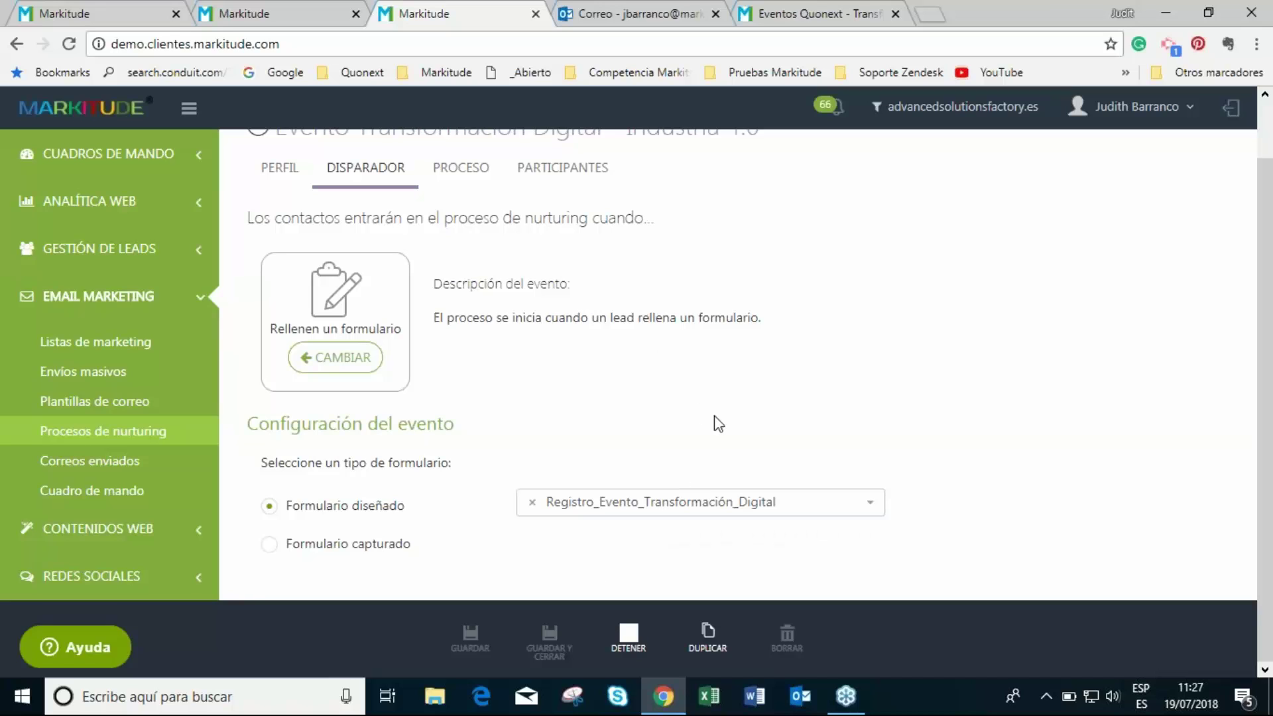
scroll(714, 424, up, 1)
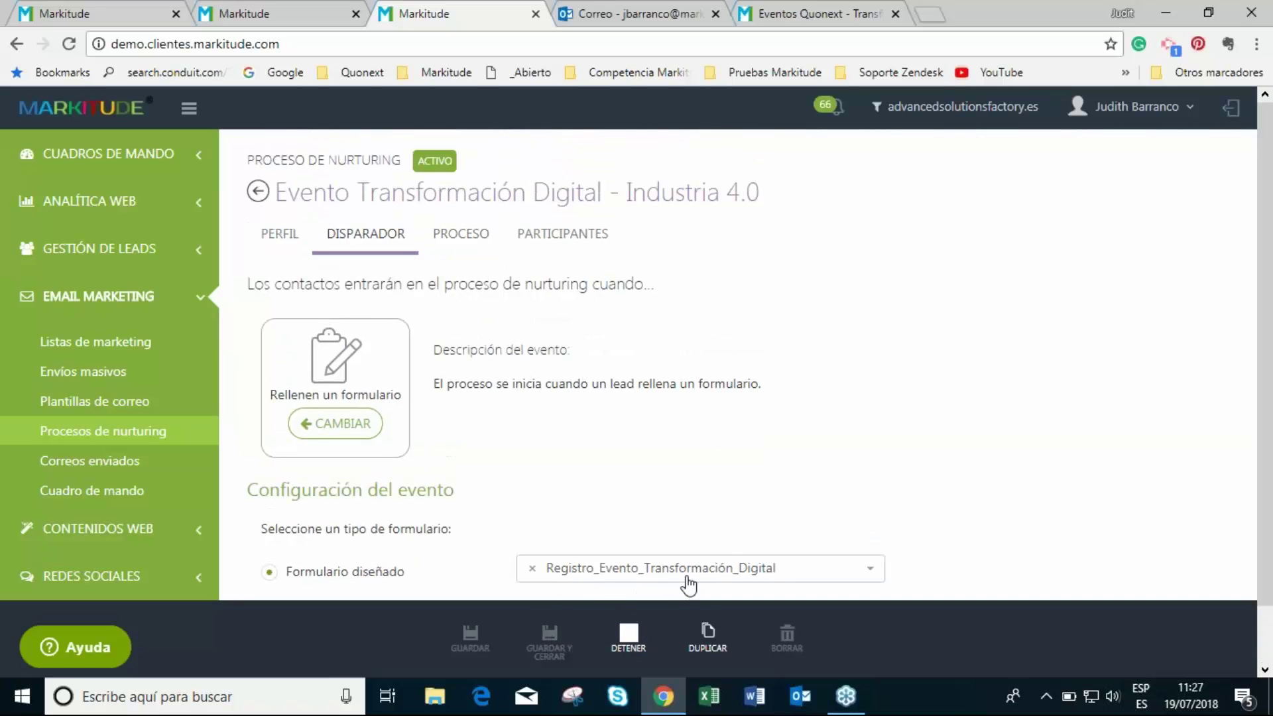
- Show the process flow and review the first wait step's settings without changes
click(468, 252)
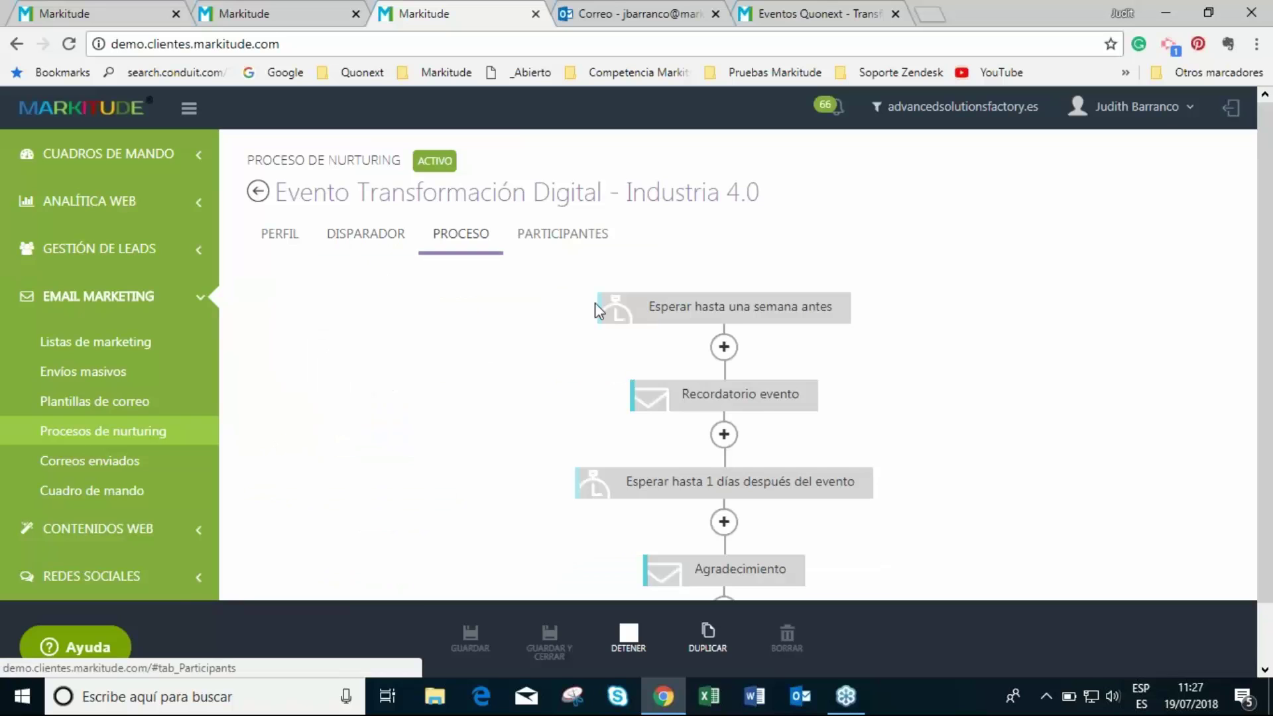
click(808, 307)
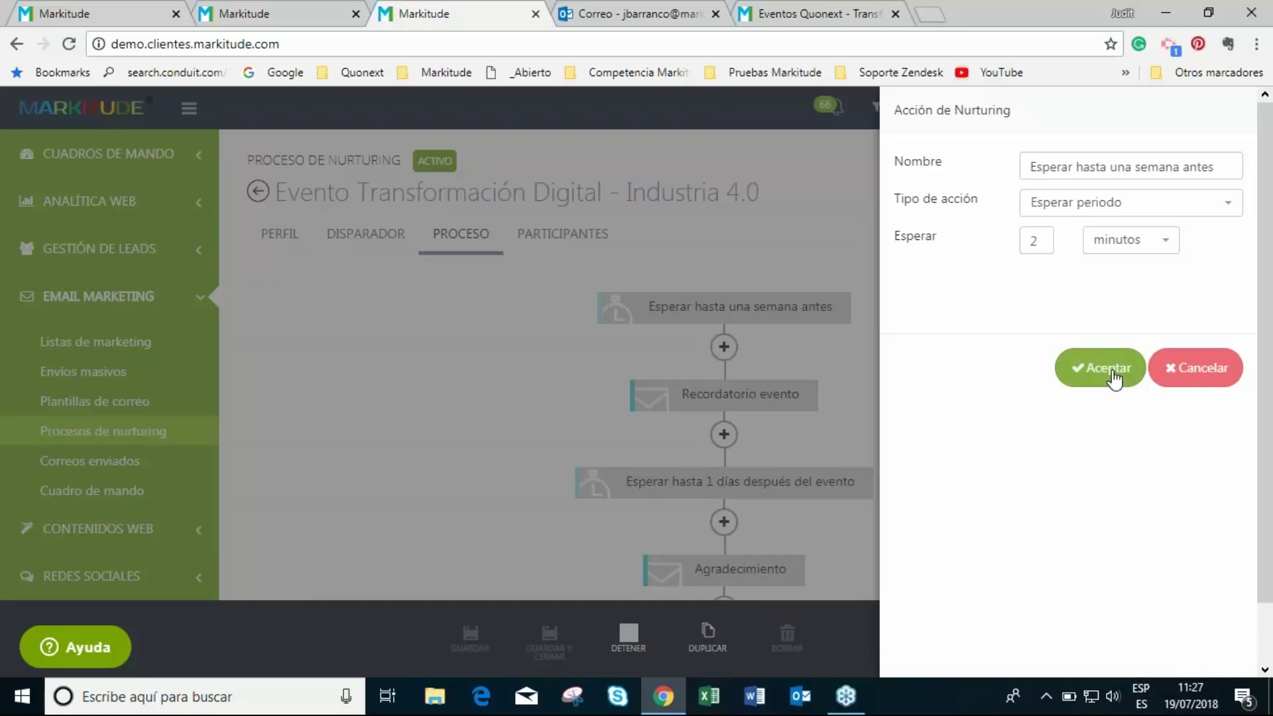
click(1198, 377)
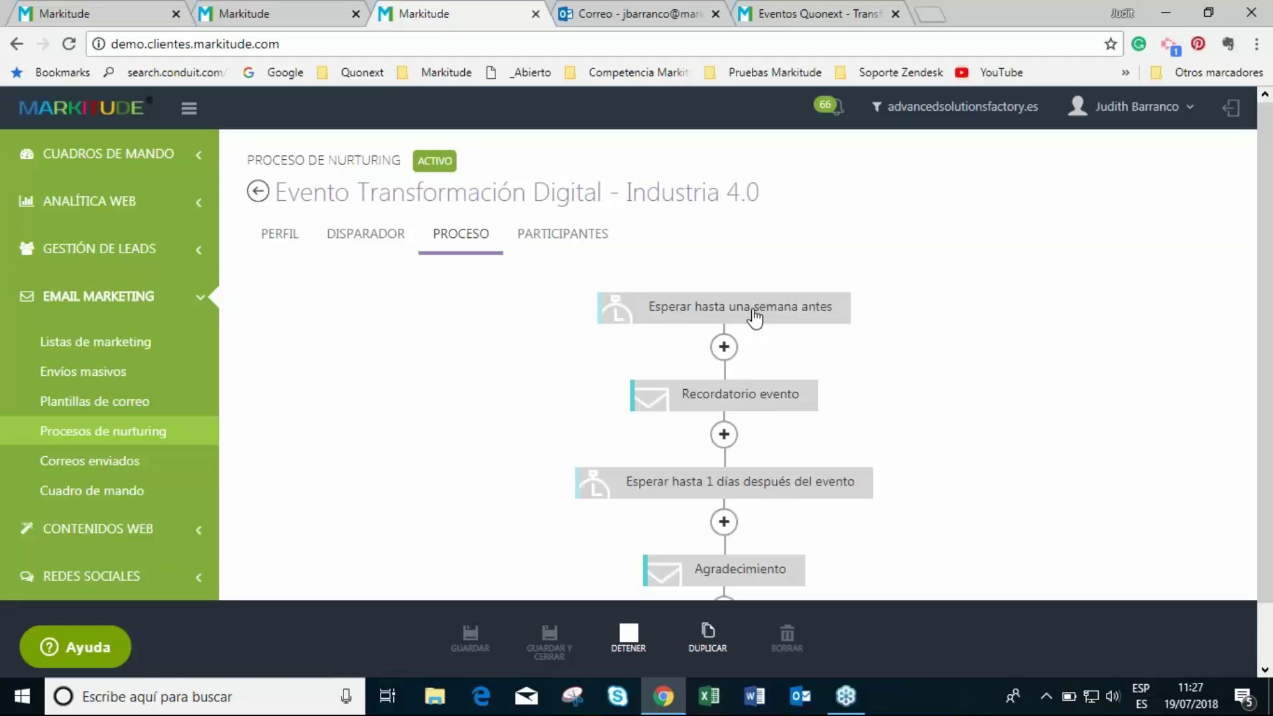
- Preview the Recordatorio evento reminder email, then cancel its step settings
click(745, 404)
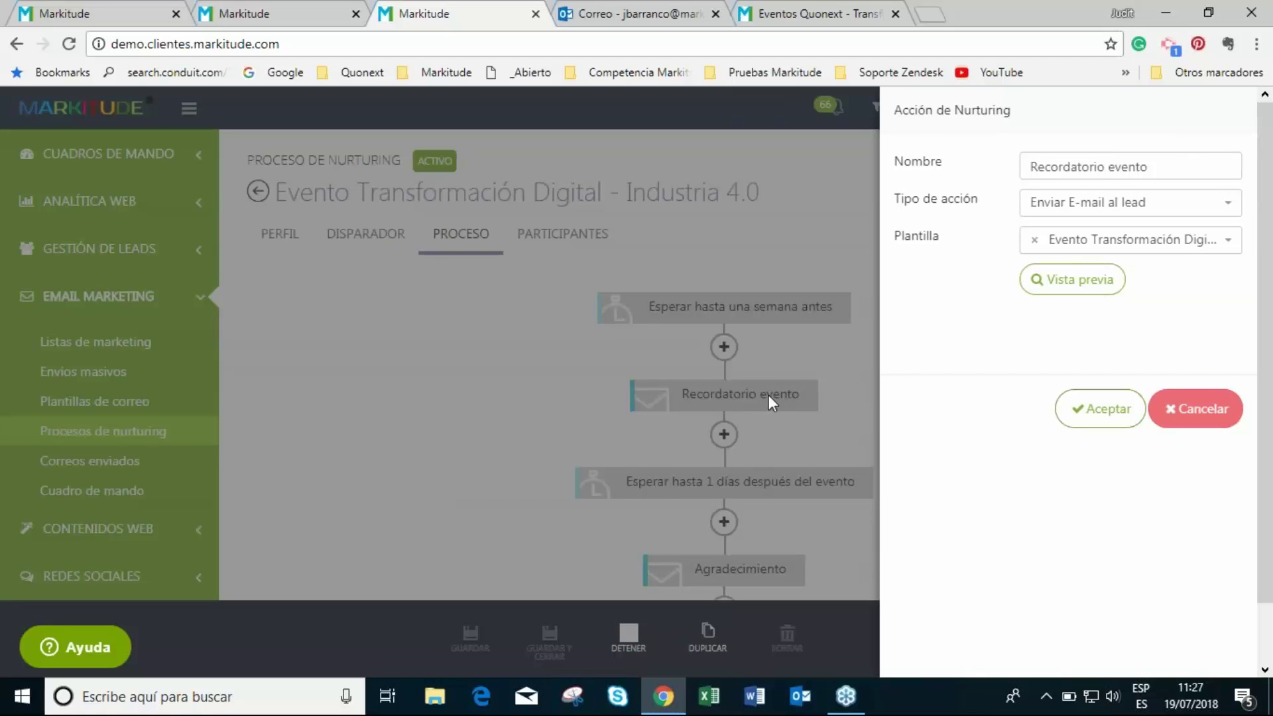
click(1059, 287)
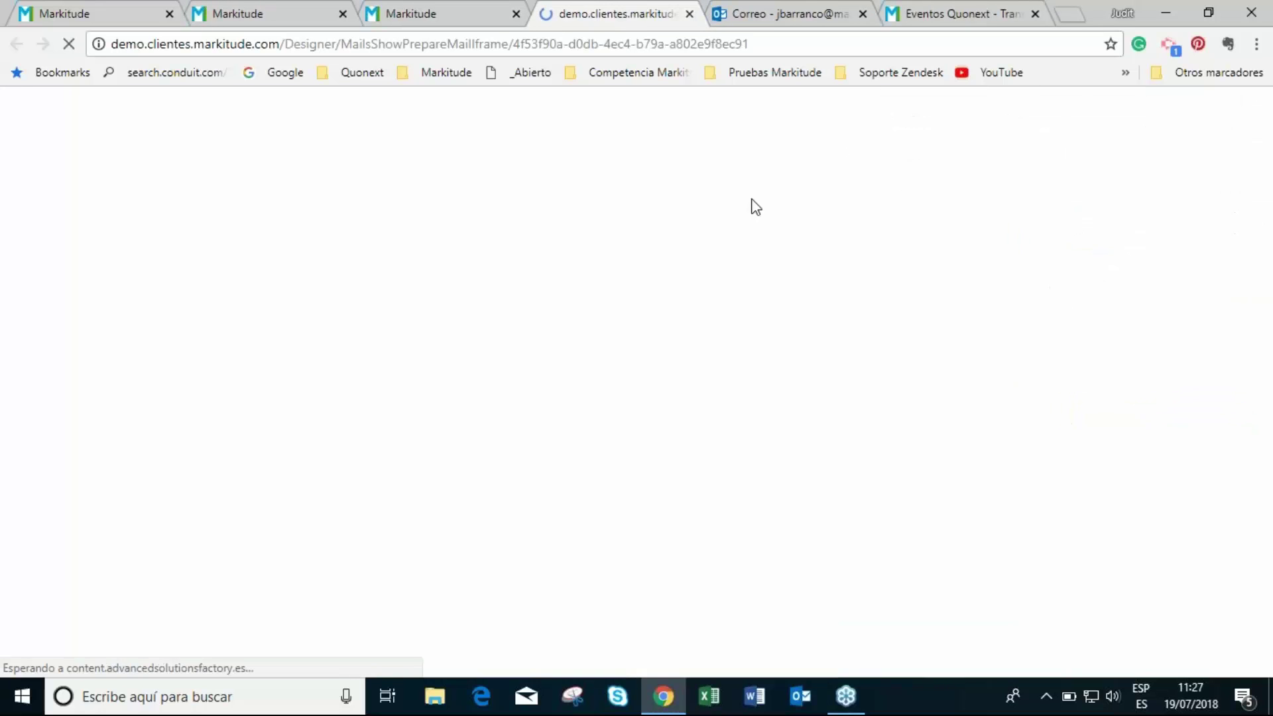
scroll(724, 246, down, 2)
scroll(816, 381, up, 2)
click(690, 13)
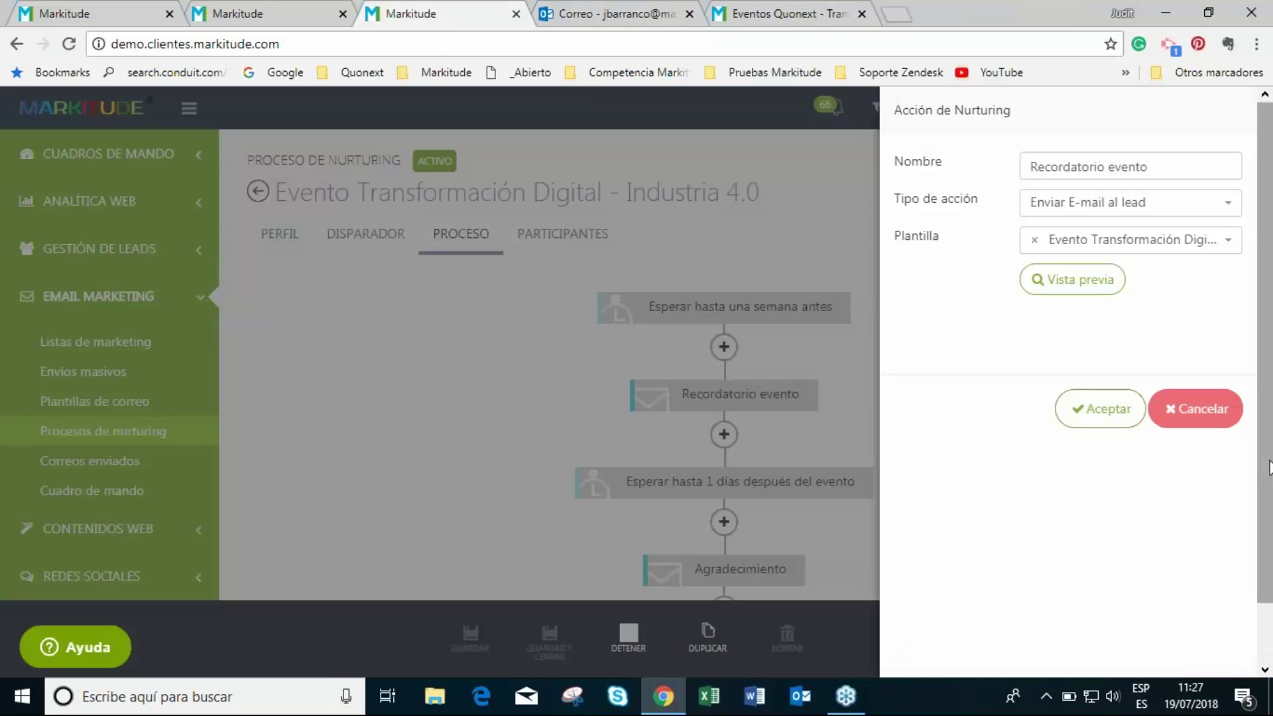
click(1200, 422)
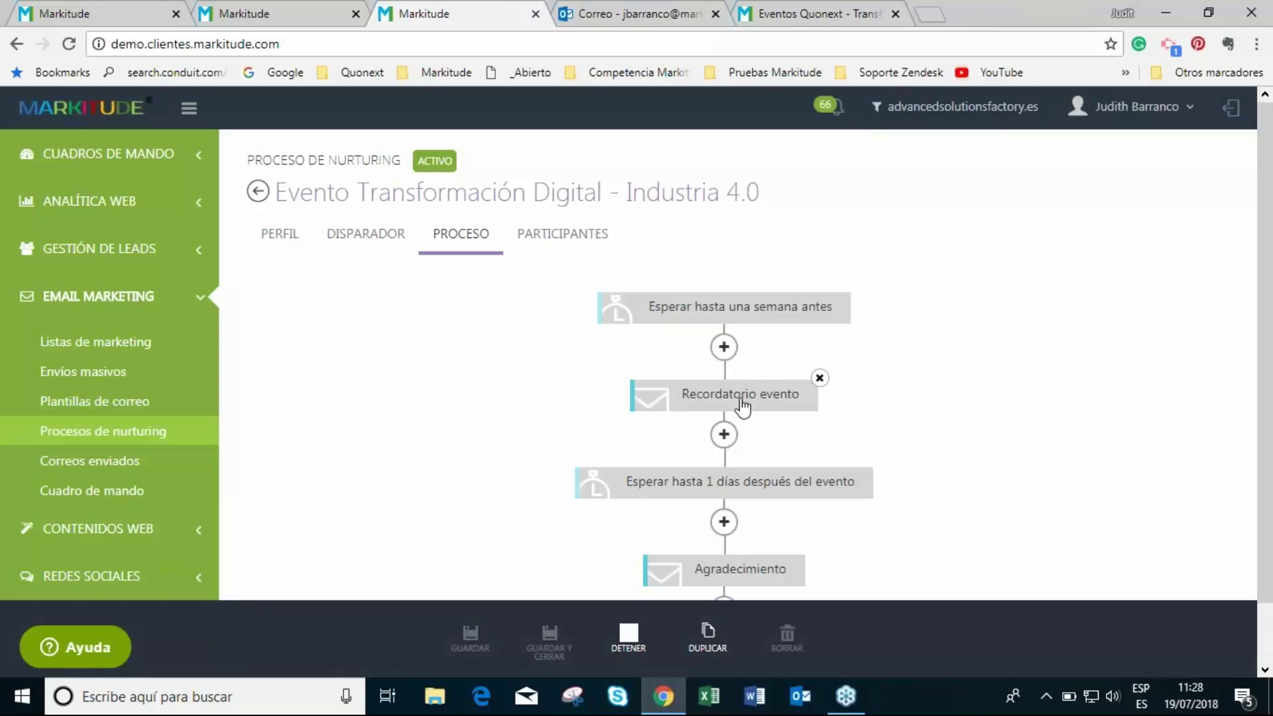
- Review the one-day-after wait step and its action types, leaving it unchanged
click(758, 491)
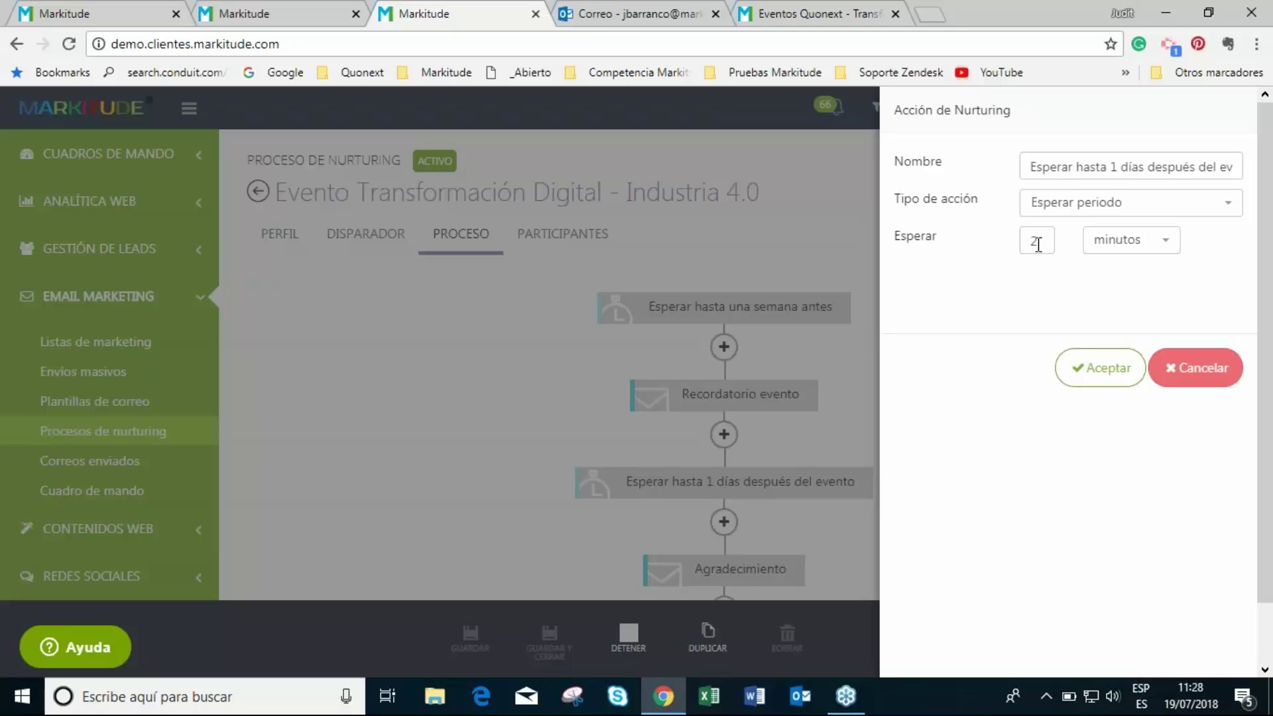
click(1060, 207)
click(988, 252)
click(1190, 368)
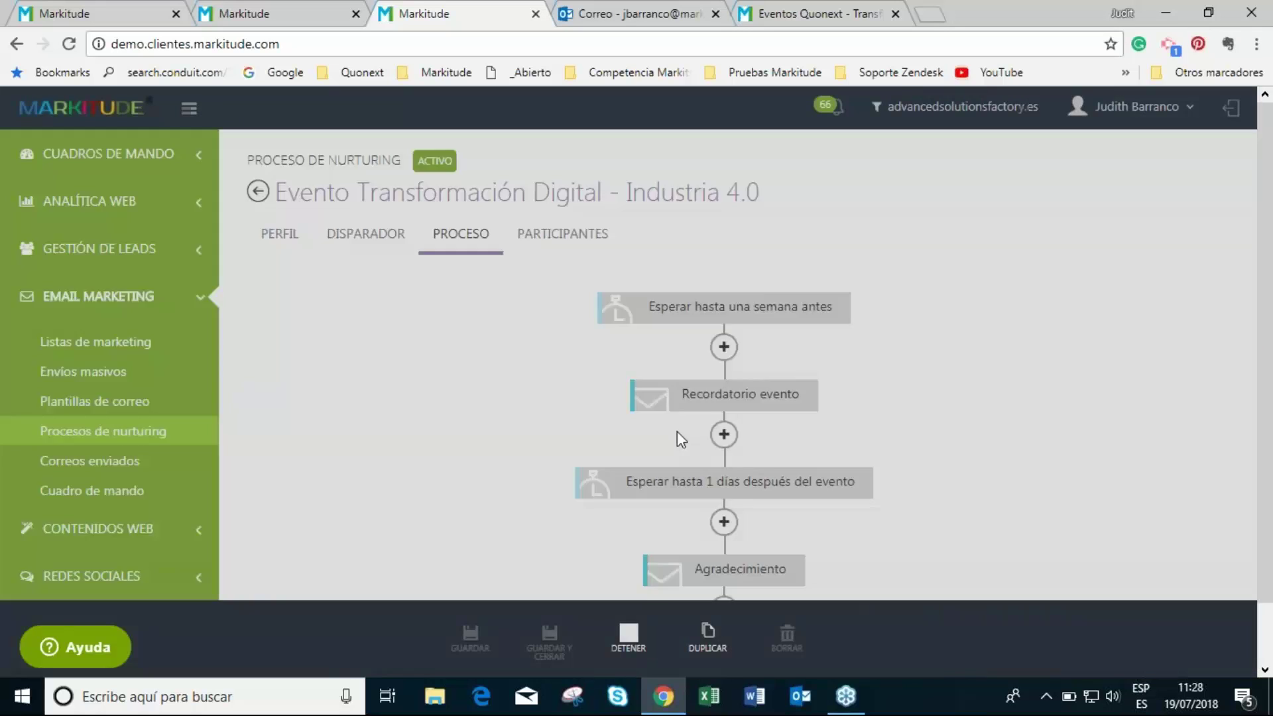
- Preview the Agradecimiento thank-you email, cancel its settings, and switch to the Outlook inbox
scroll(648, 529, down, 1)
click(696, 509)
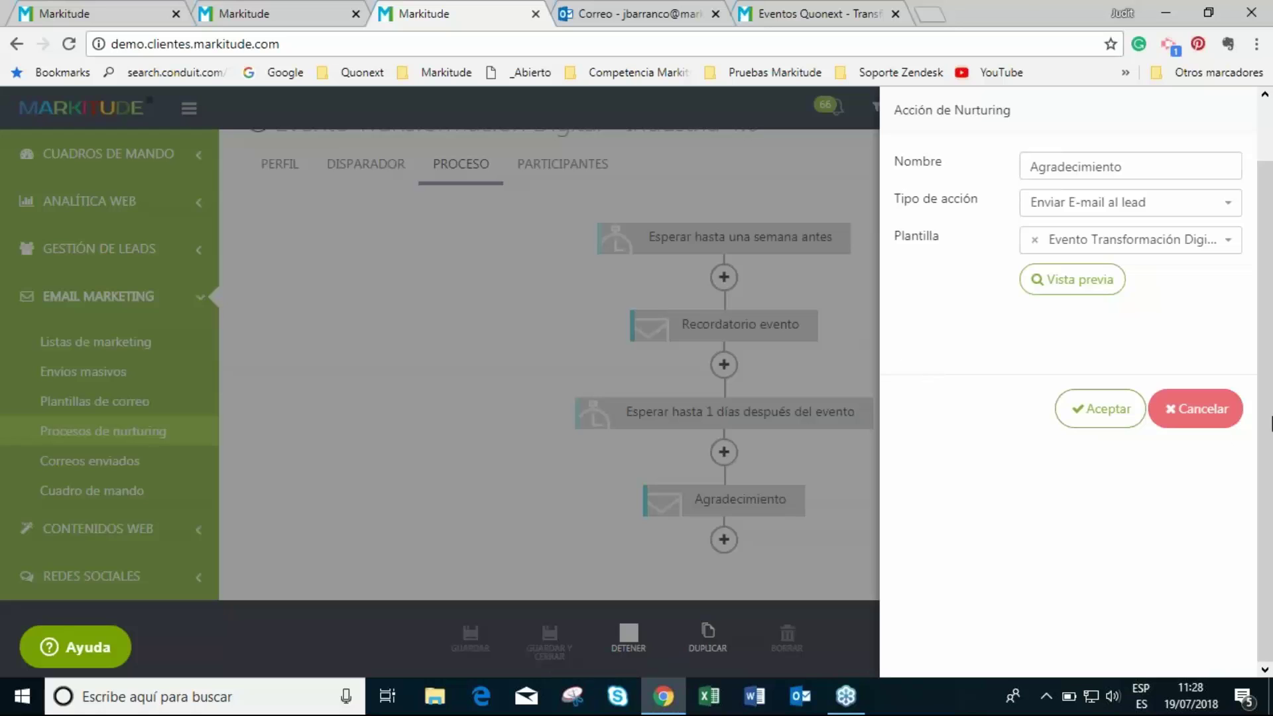
click(1080, 285)
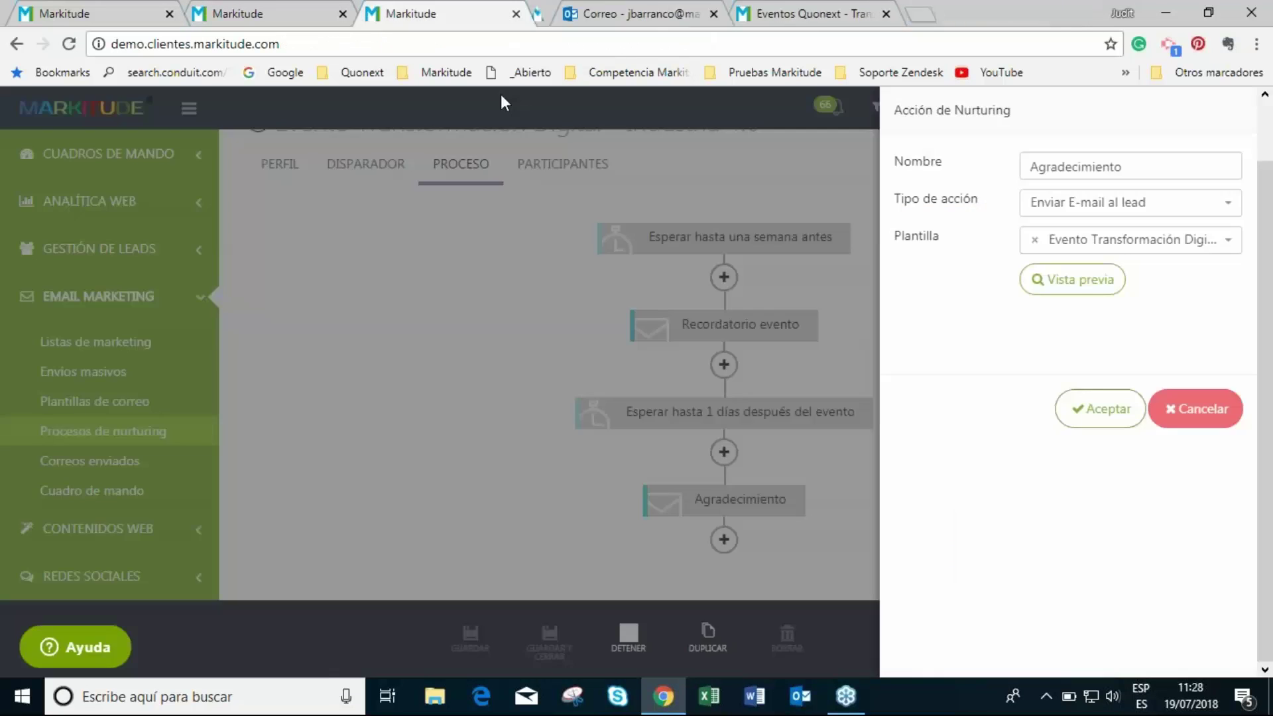
click(689, 13)
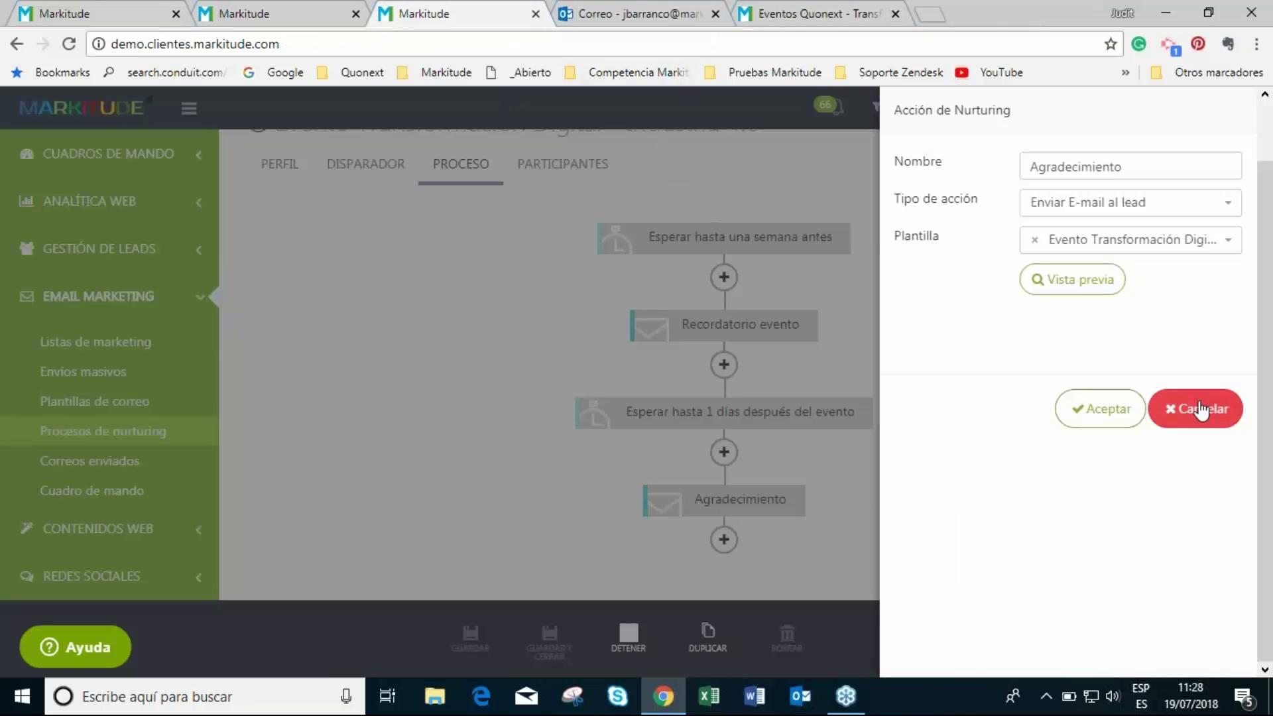
click(1194, 410)
click(653, 12)
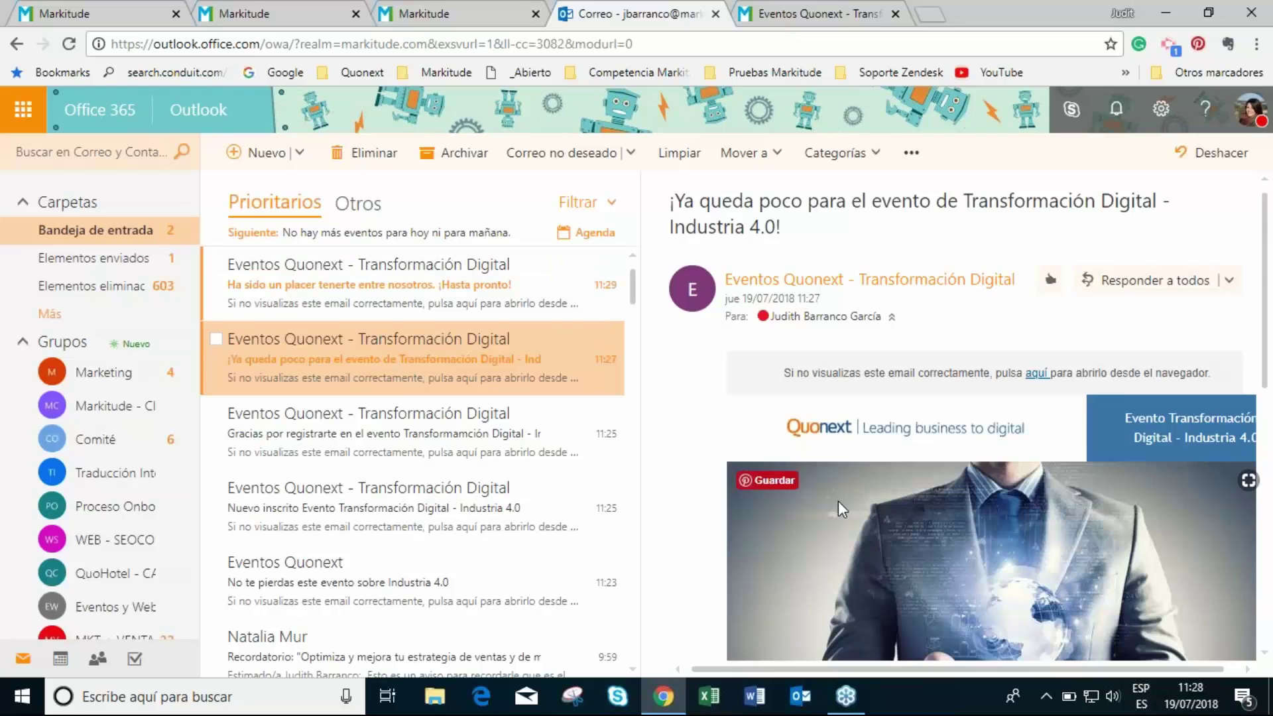
- Read the newest Eventos Quonext thank-you email in Outlook, then return to Markitude
scroll(838, 500, down, 6)
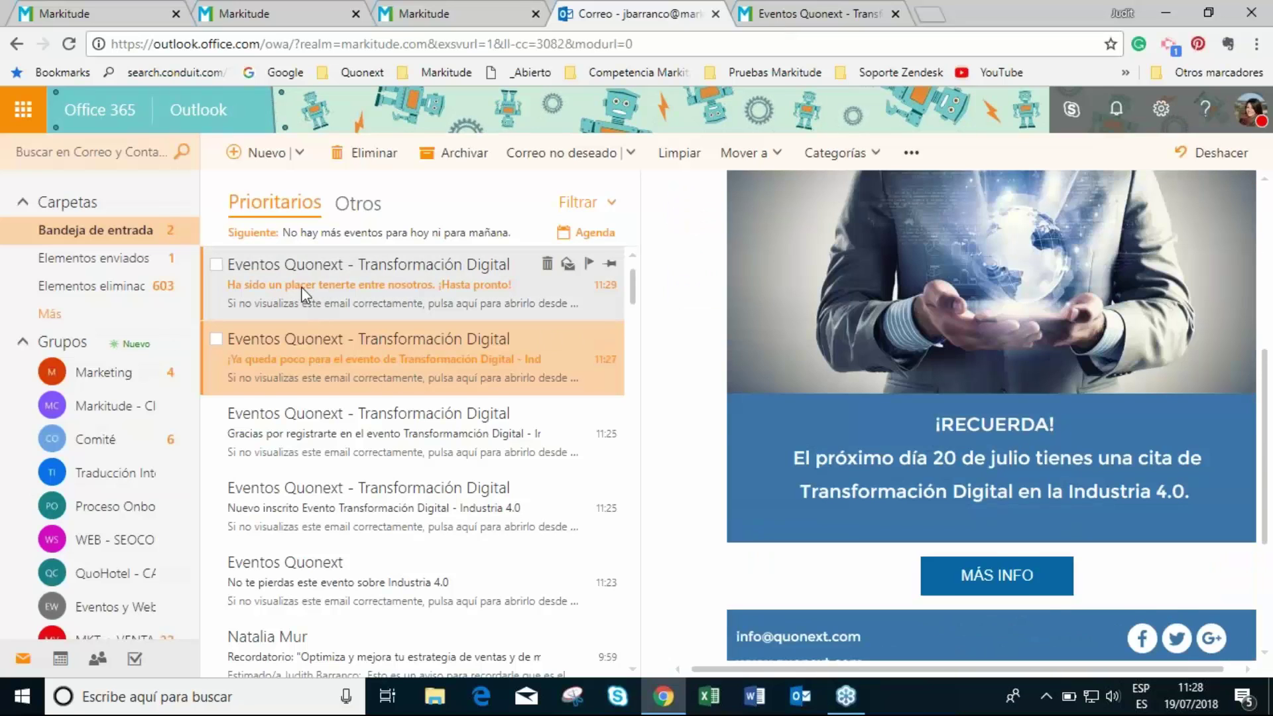
click(312, 301)
scroll(796, 398, down, 4)
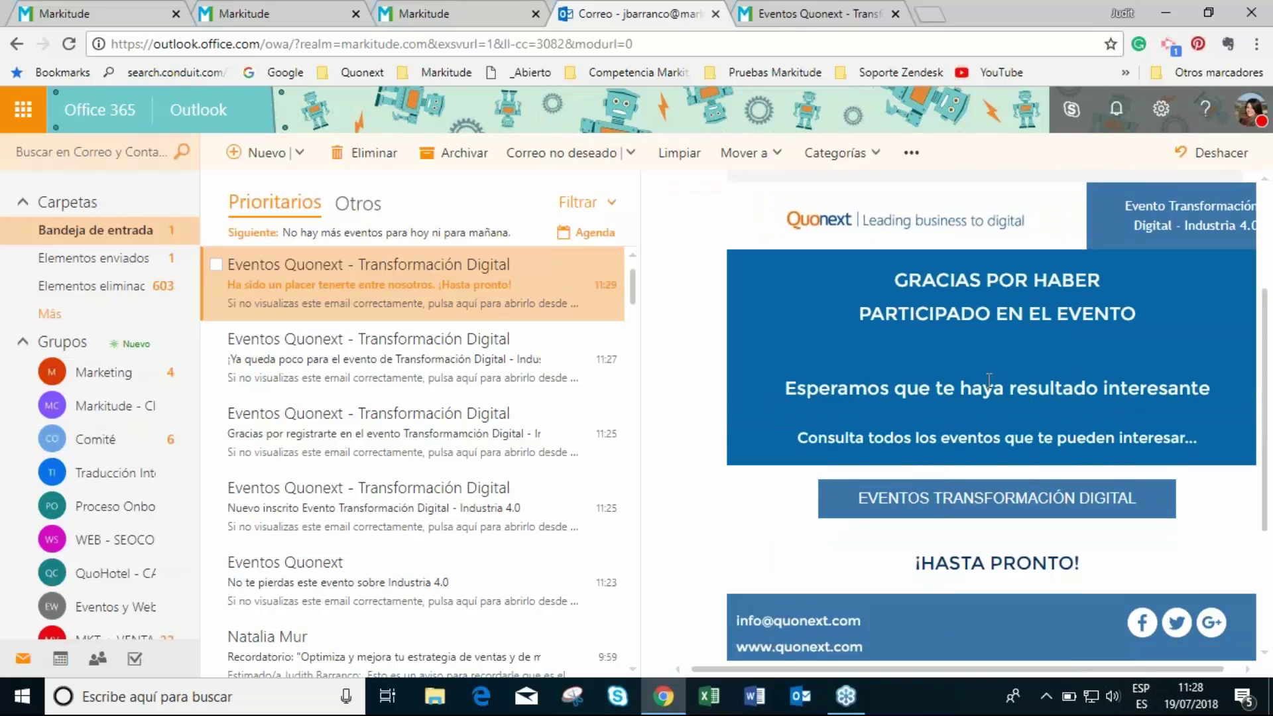
scroll(762, 391, up, 3)
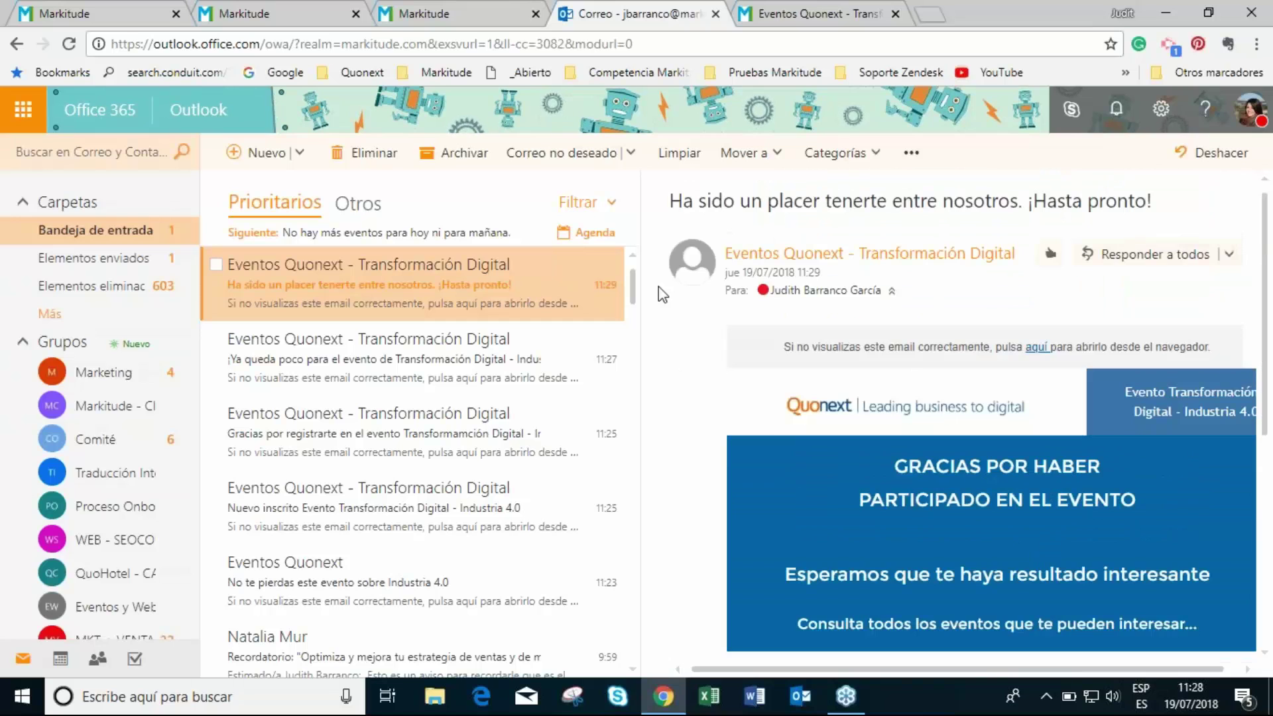
click(428, 15)
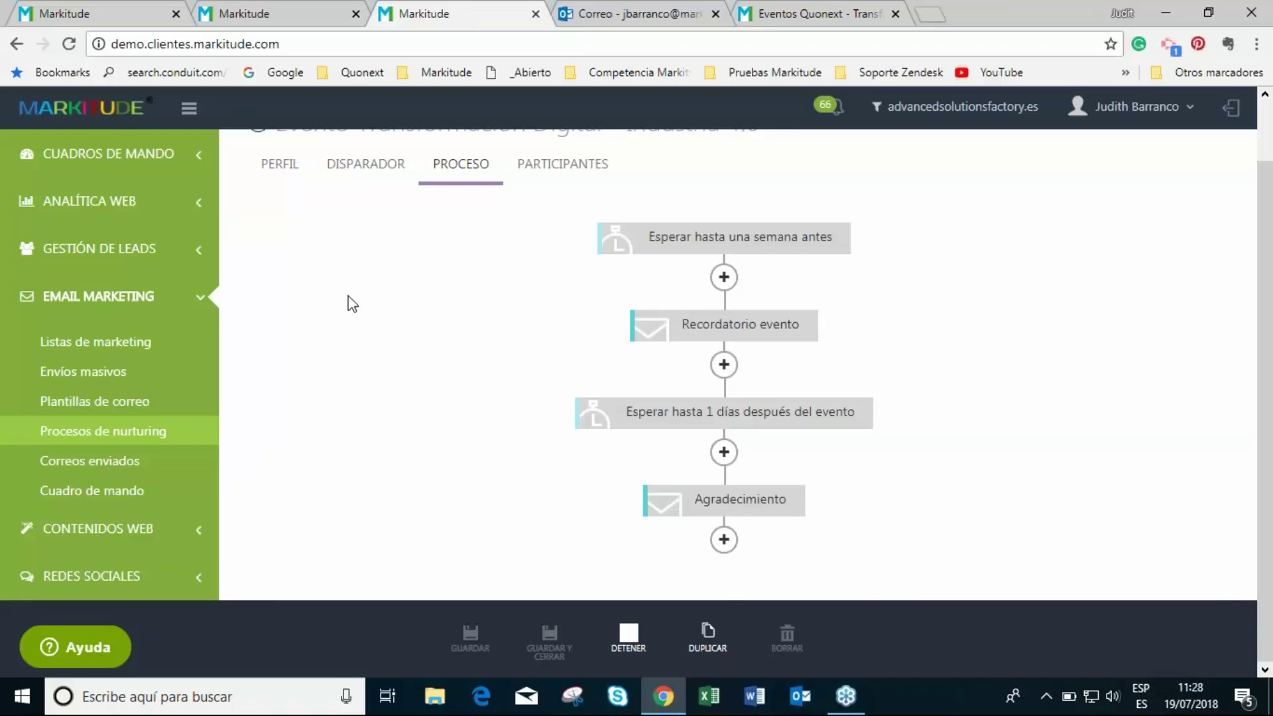
- Return to the Procesos de Nurturing list and expand the LANDINGS-Webinar bookmark folder
scroll(358, 252, up, 2)
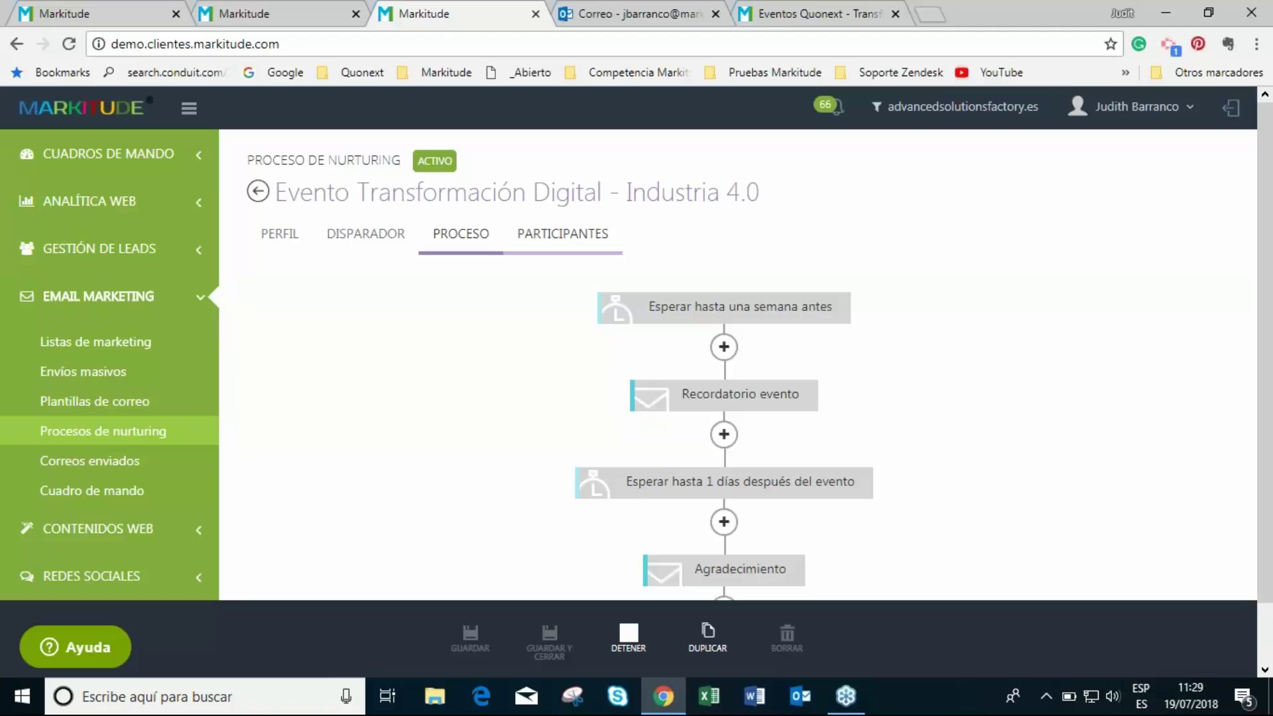
click(259, 194)
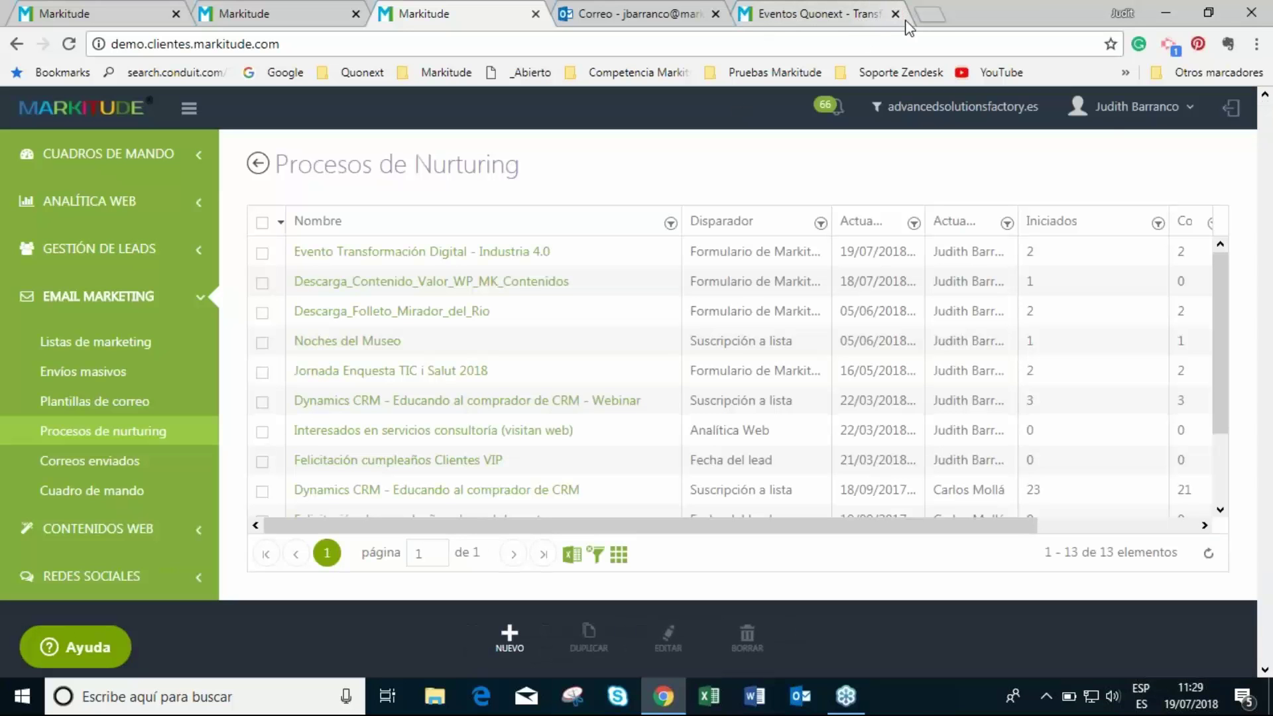
click(1126, 73)
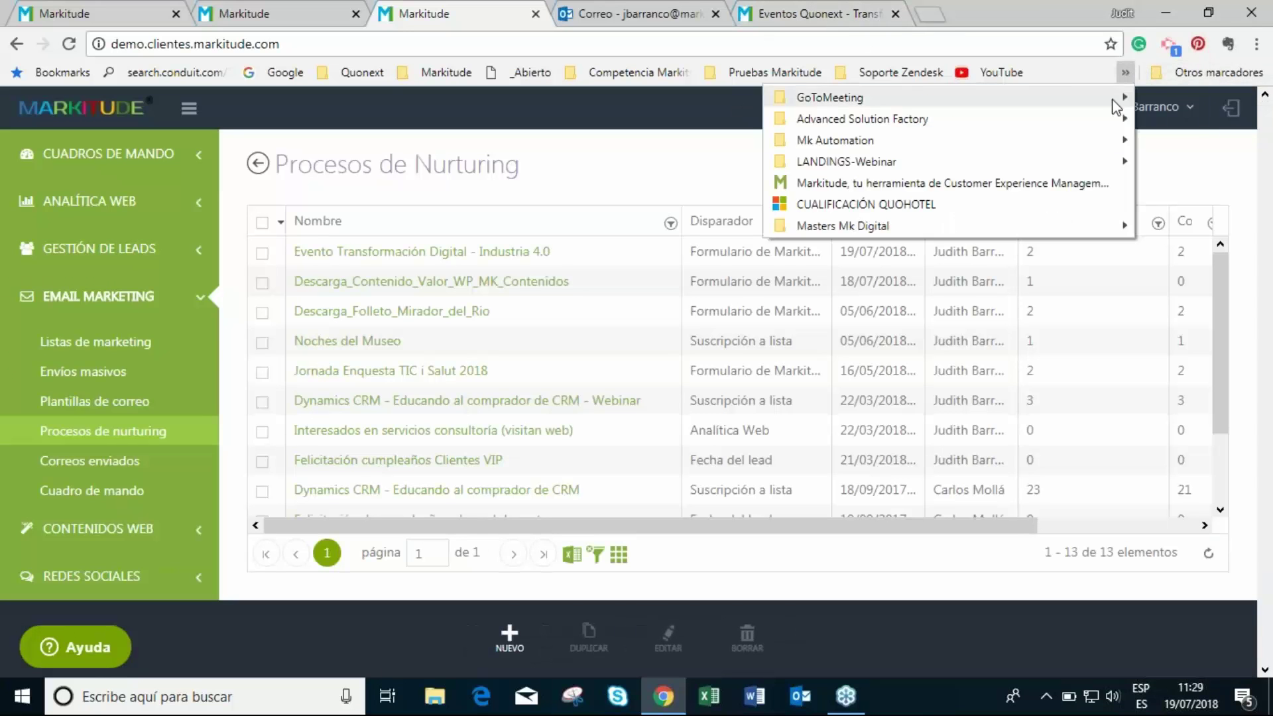
mouse_move(1215, 78)
mouse_move(1126, 73)
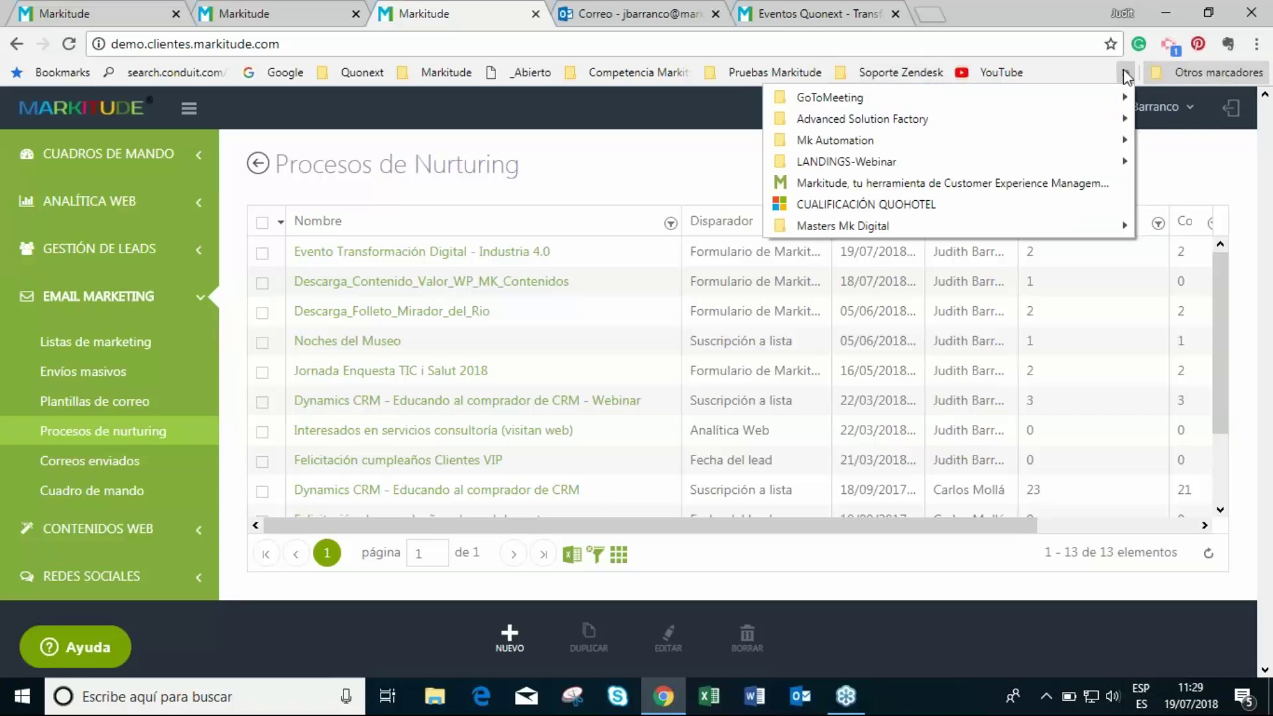
mouse_move(1053, 168)
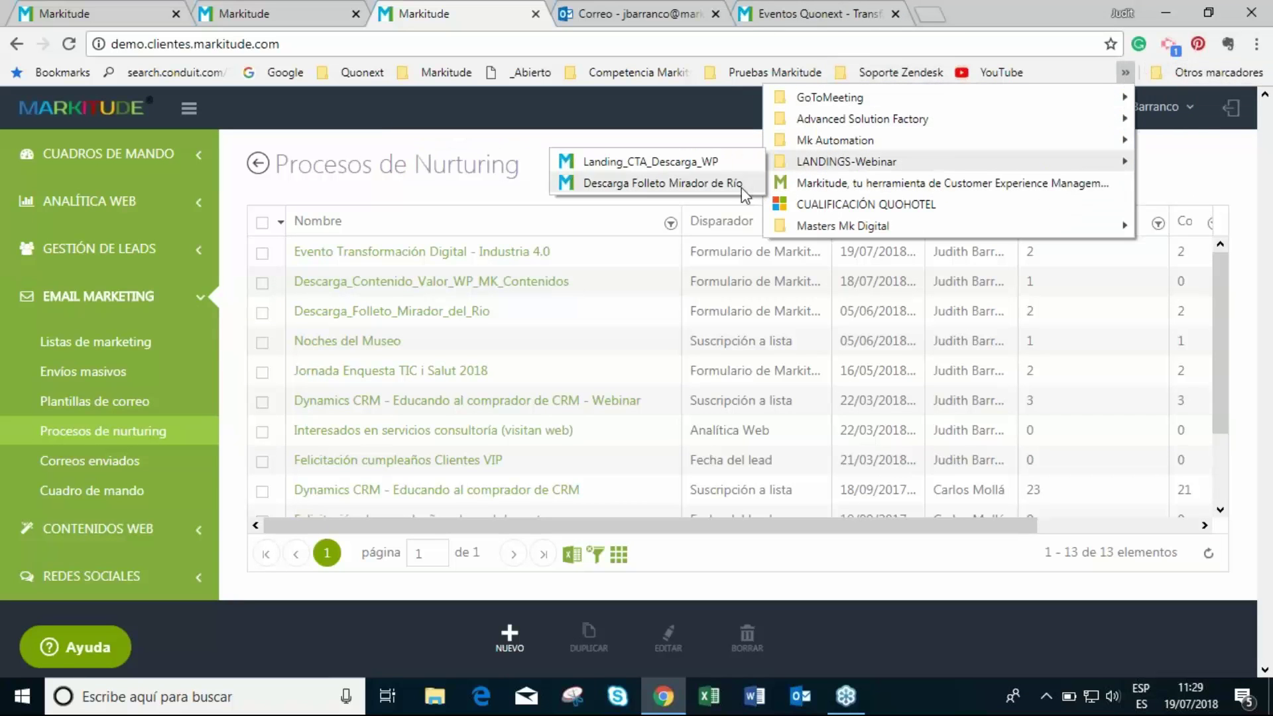
- Open the Landing_CTA_Descarga_WP whitepaper download landing page and look over it
click(696, 166)
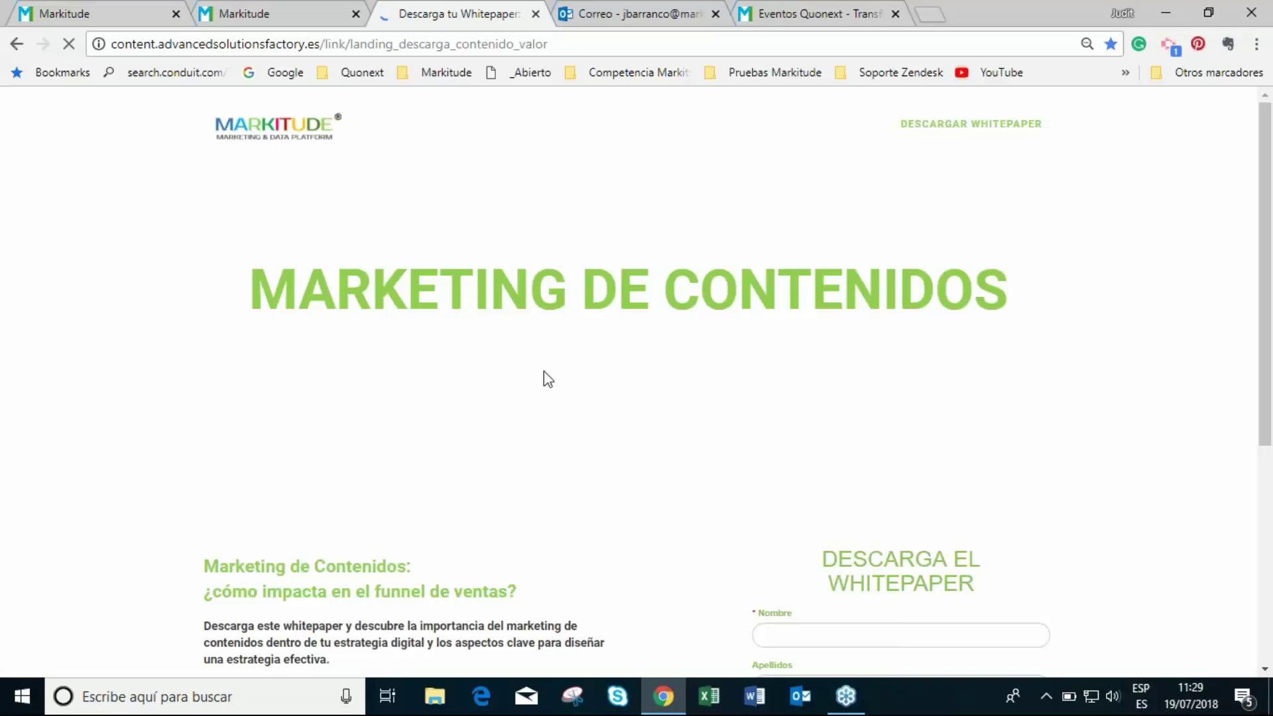
scroll(531, 363, down, 5)
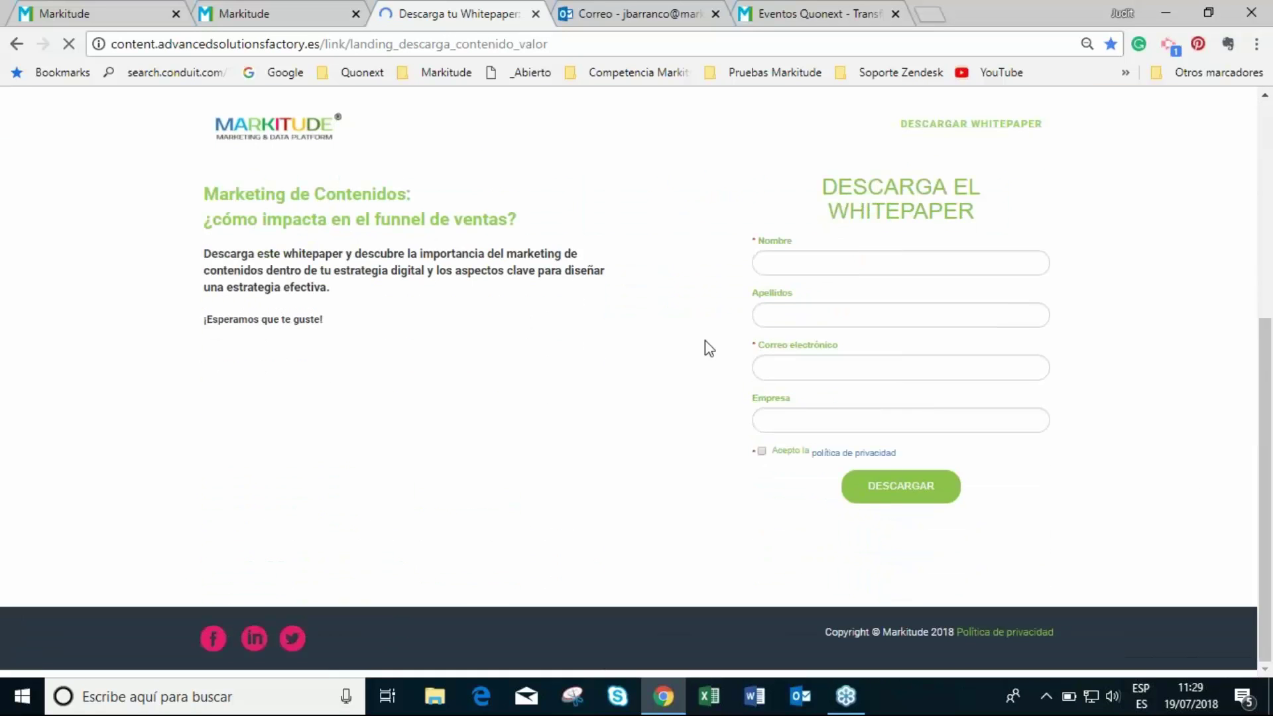
scroll(523, 368, up, 5)
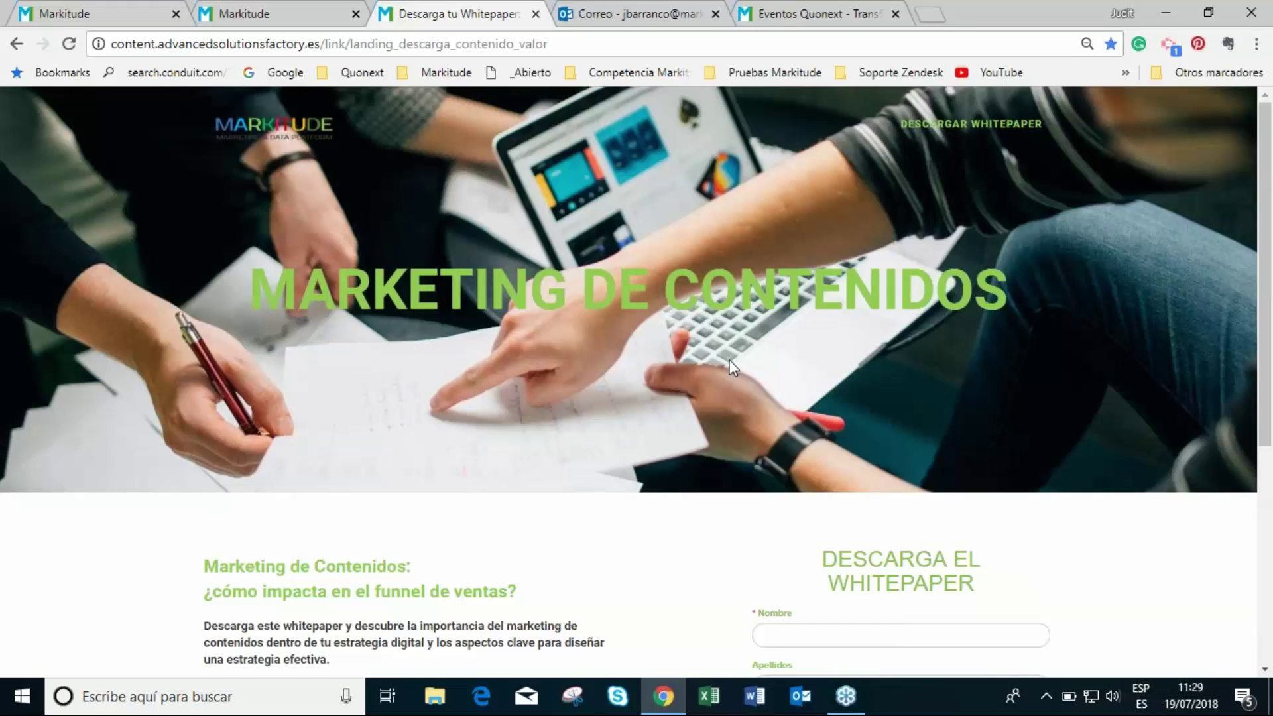
scroll(728, 358, down, 4)
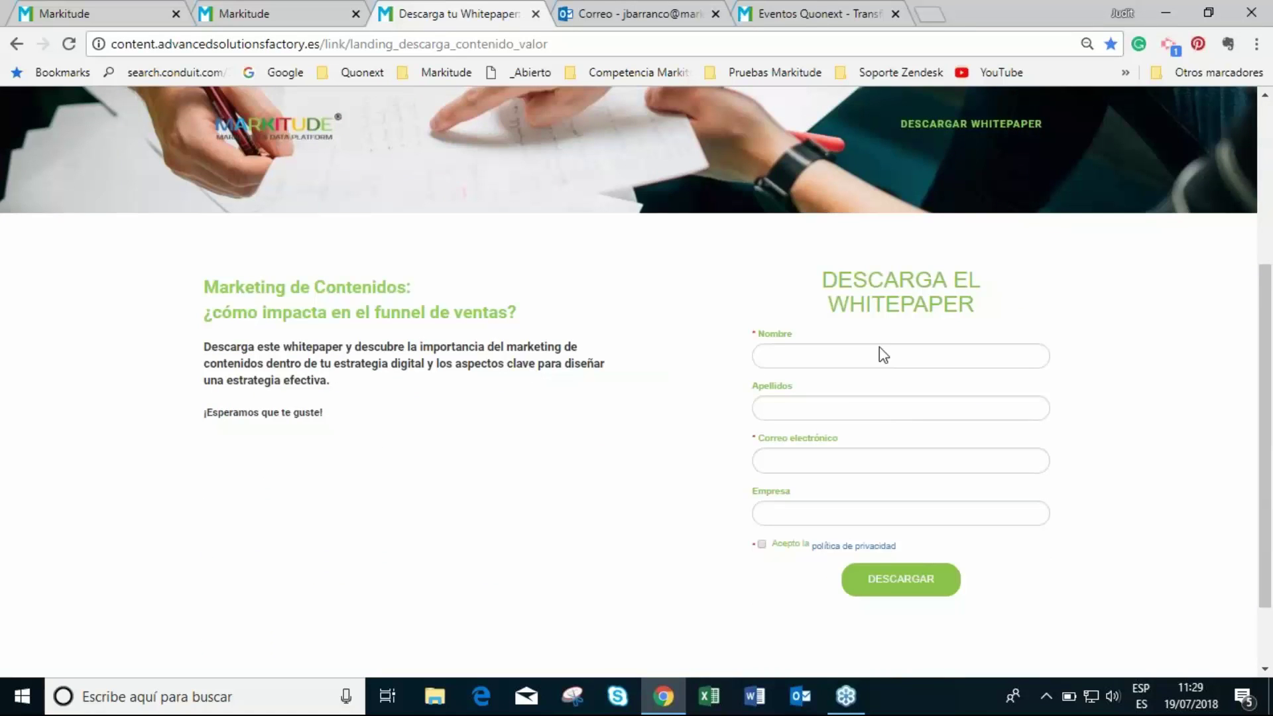
- Fill in the lead's name, surname, e-mail and company Markitude, accept privacy, and submit
click(772, 361)
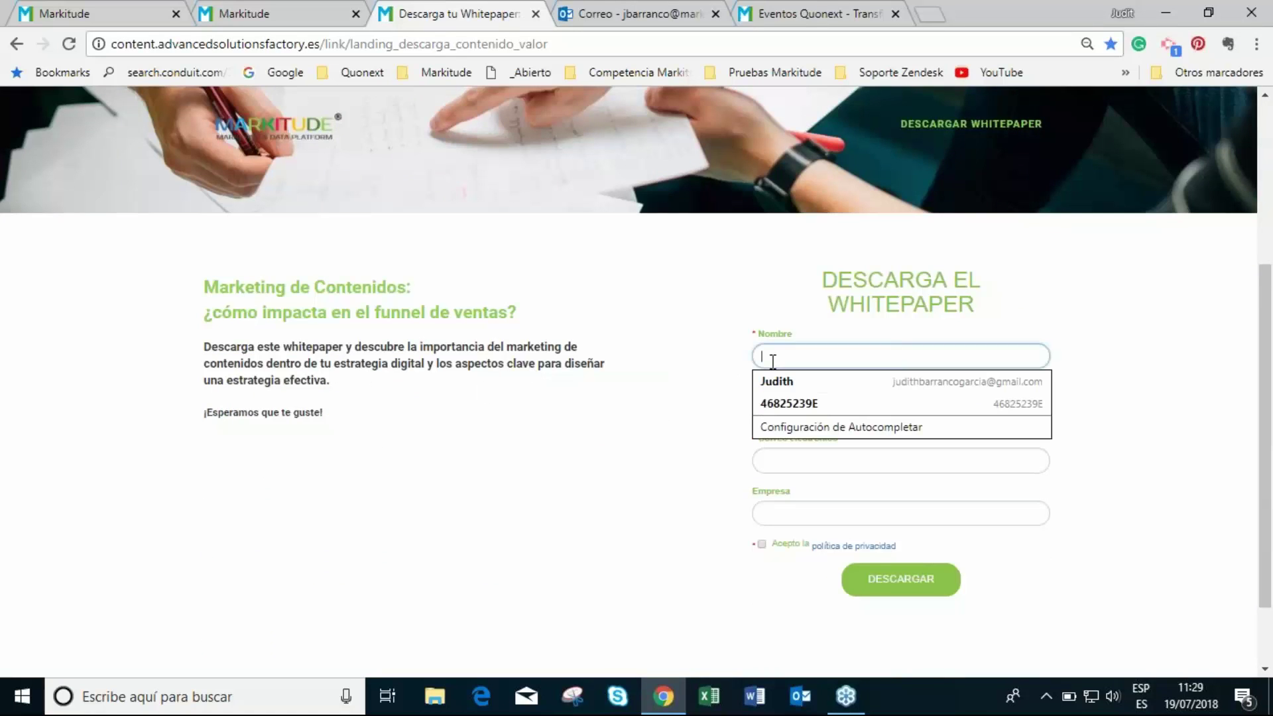
key(Tab)
key(Tab)
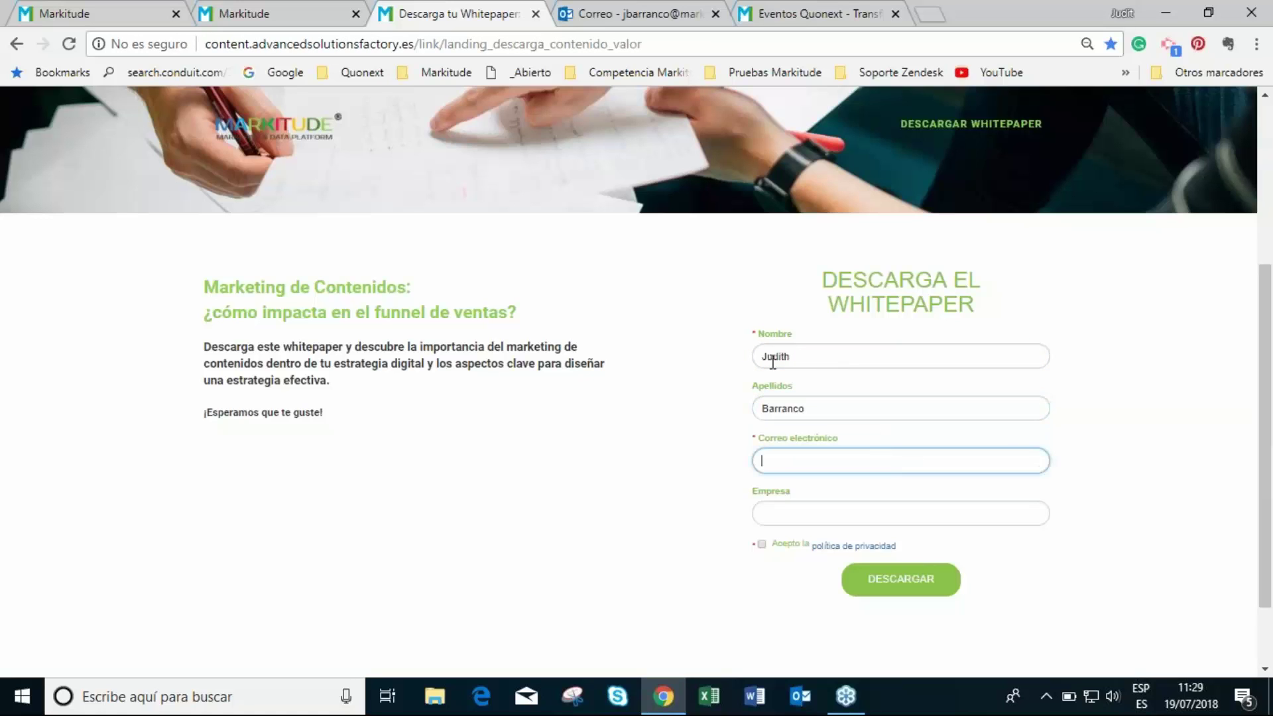
text(jba)
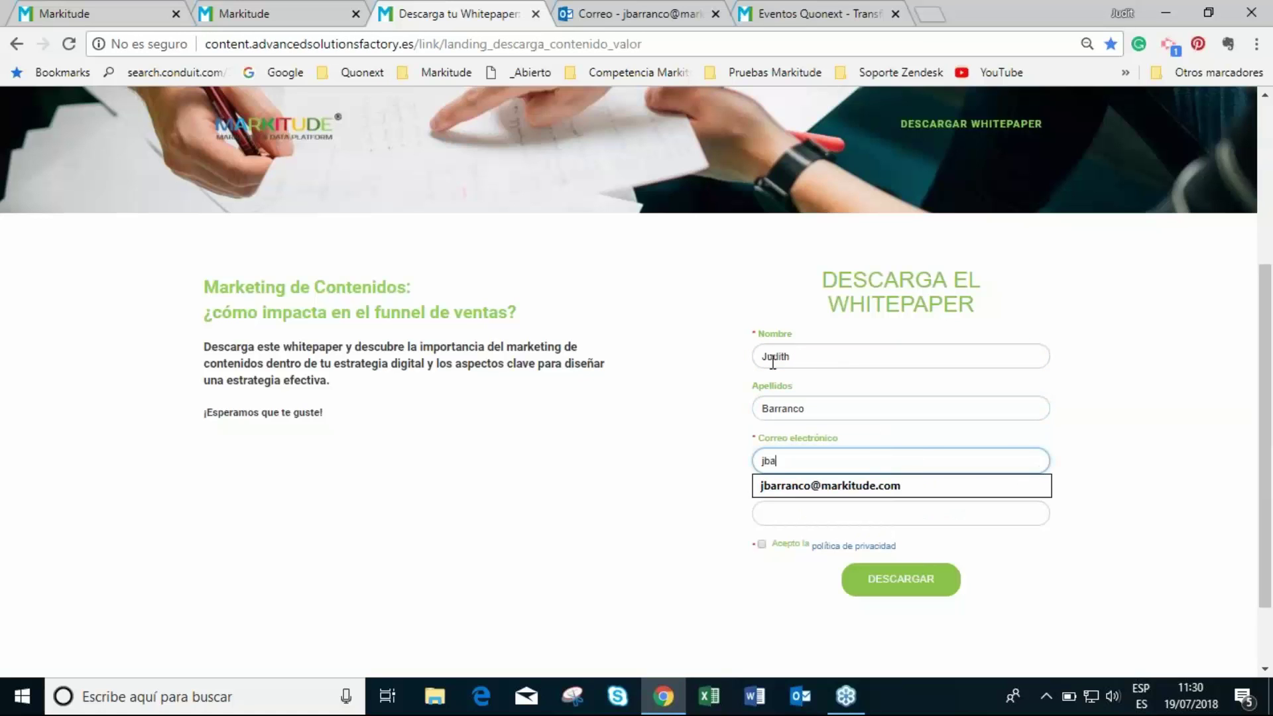
click(797, 486)
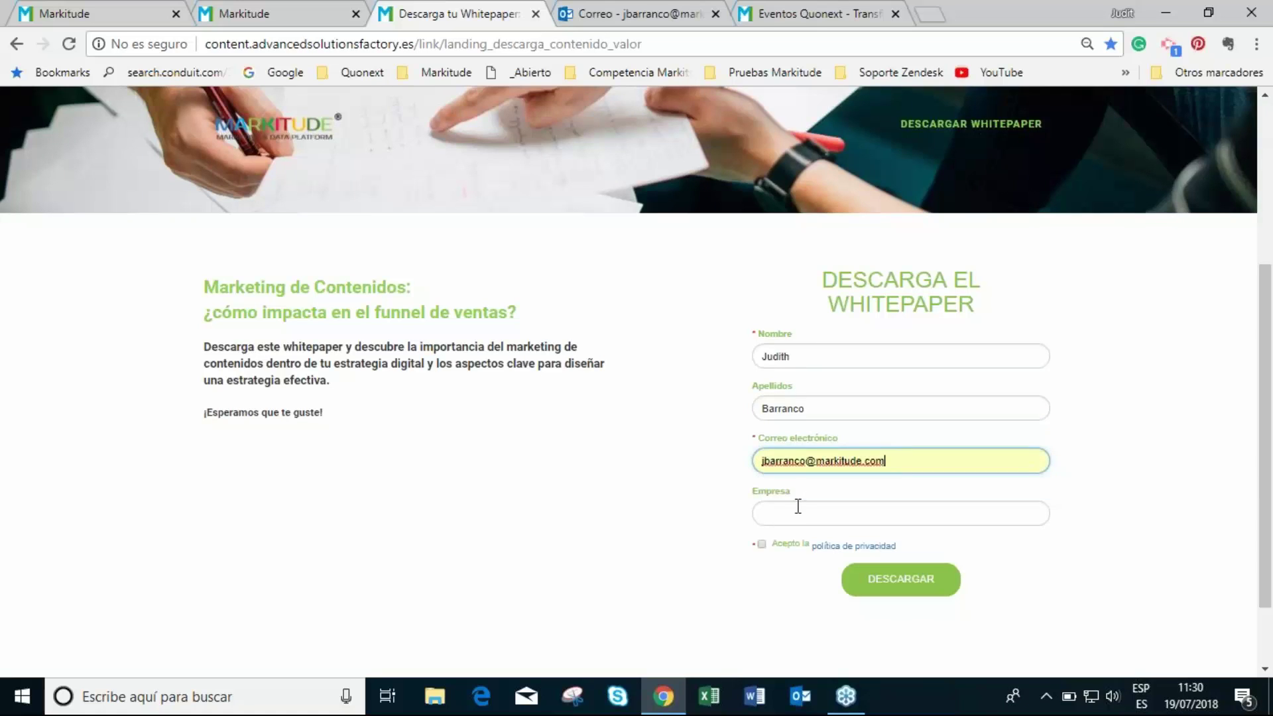
click(799, 507)
text(Markitude)
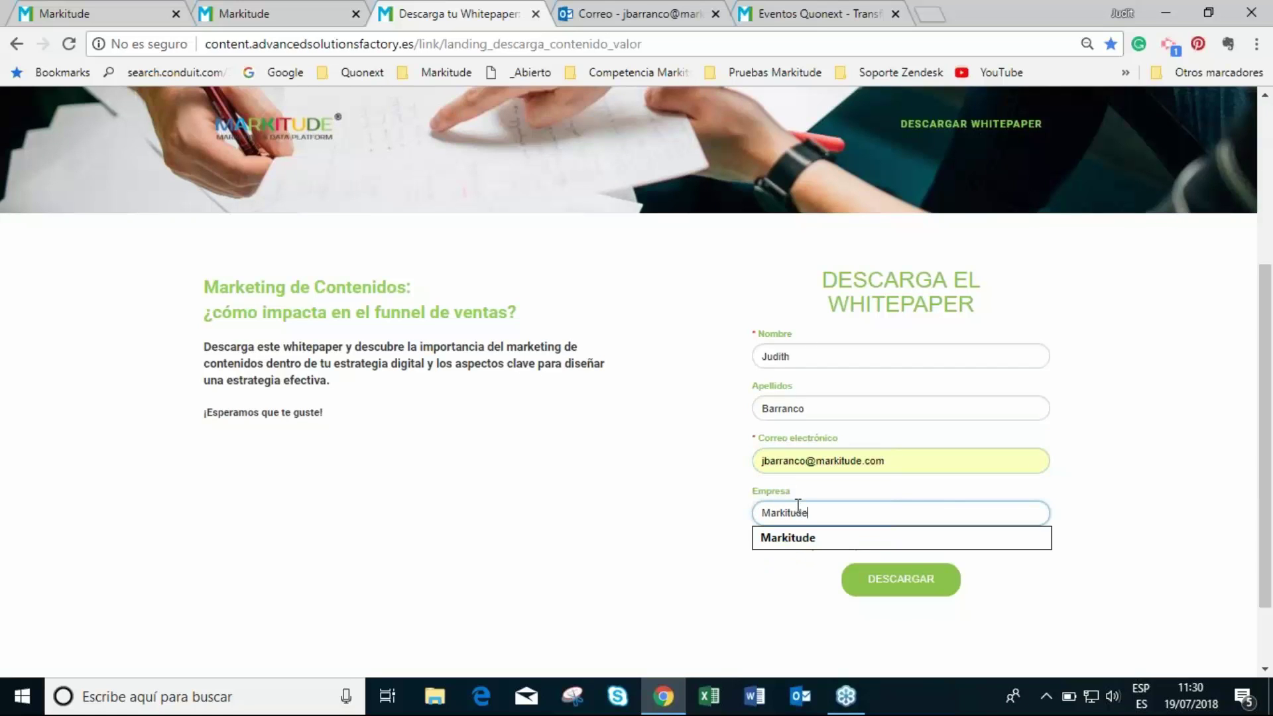
click(1244, 614)
click(762, 544)
click(890, 584)
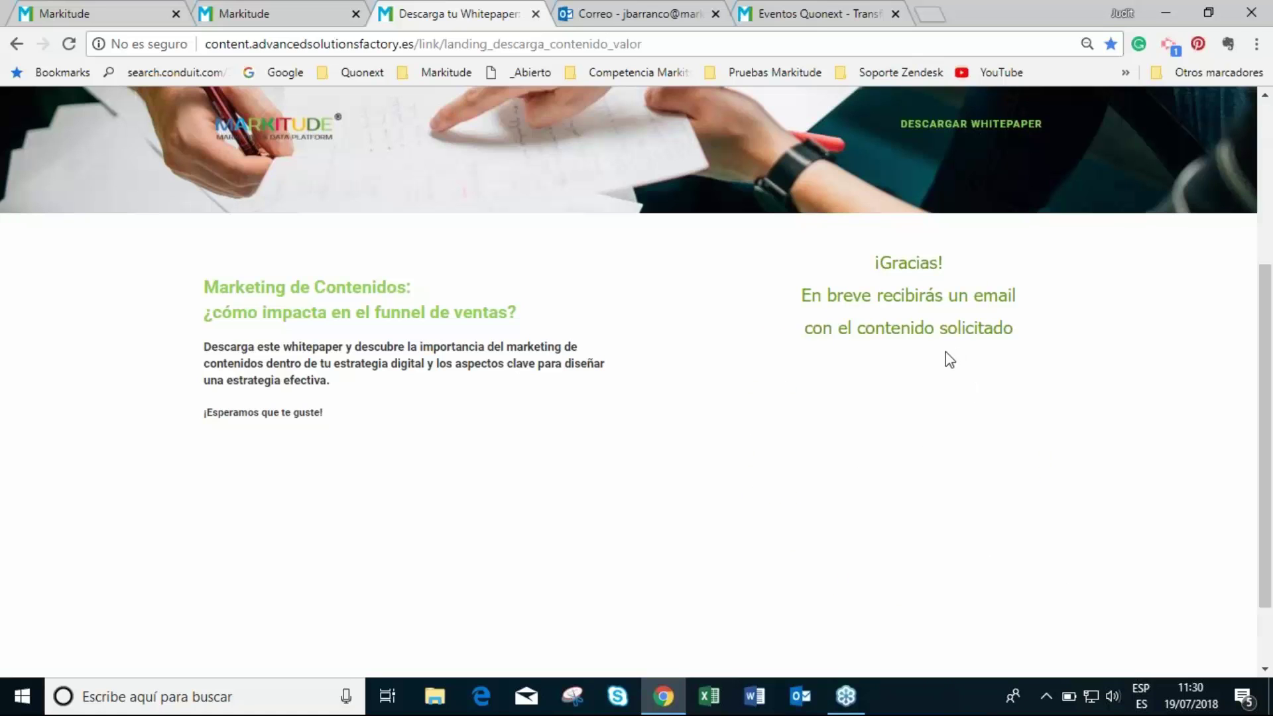
- Open the new-lead notification email in Outlook and select the lead's details
click(637, 13)
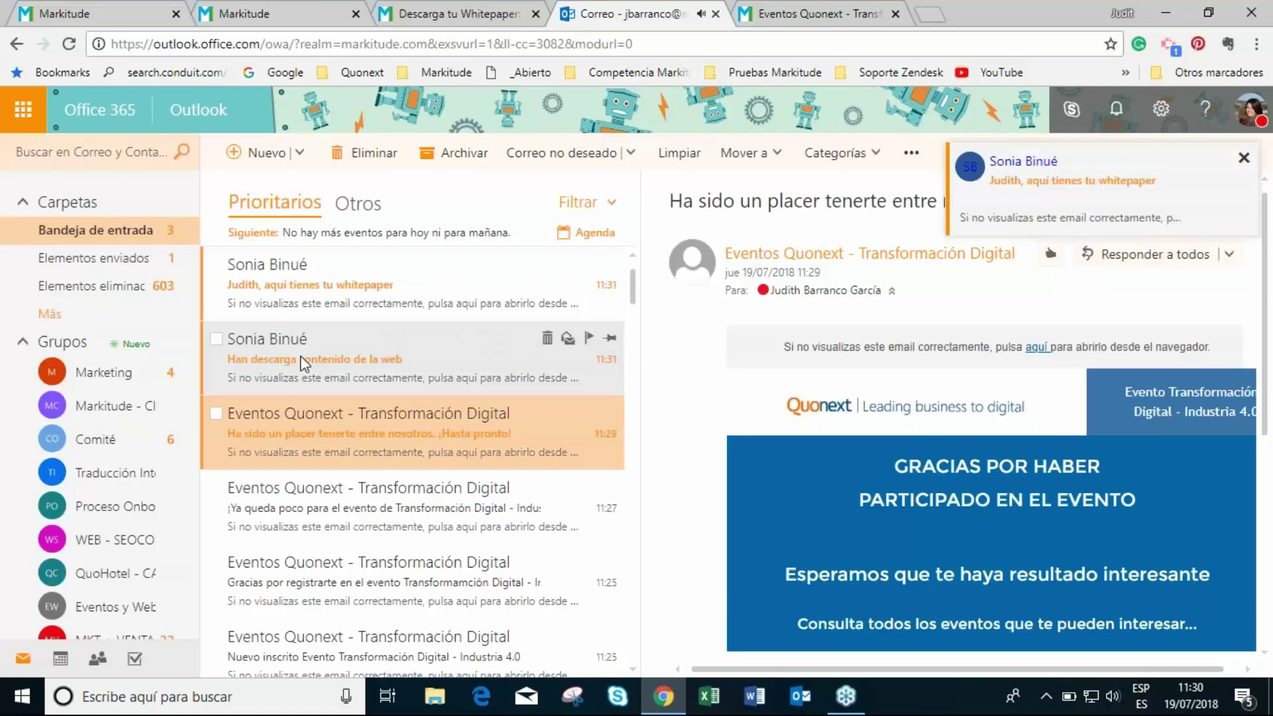
click(384, 368)
scroll(912, 564, down, 3)
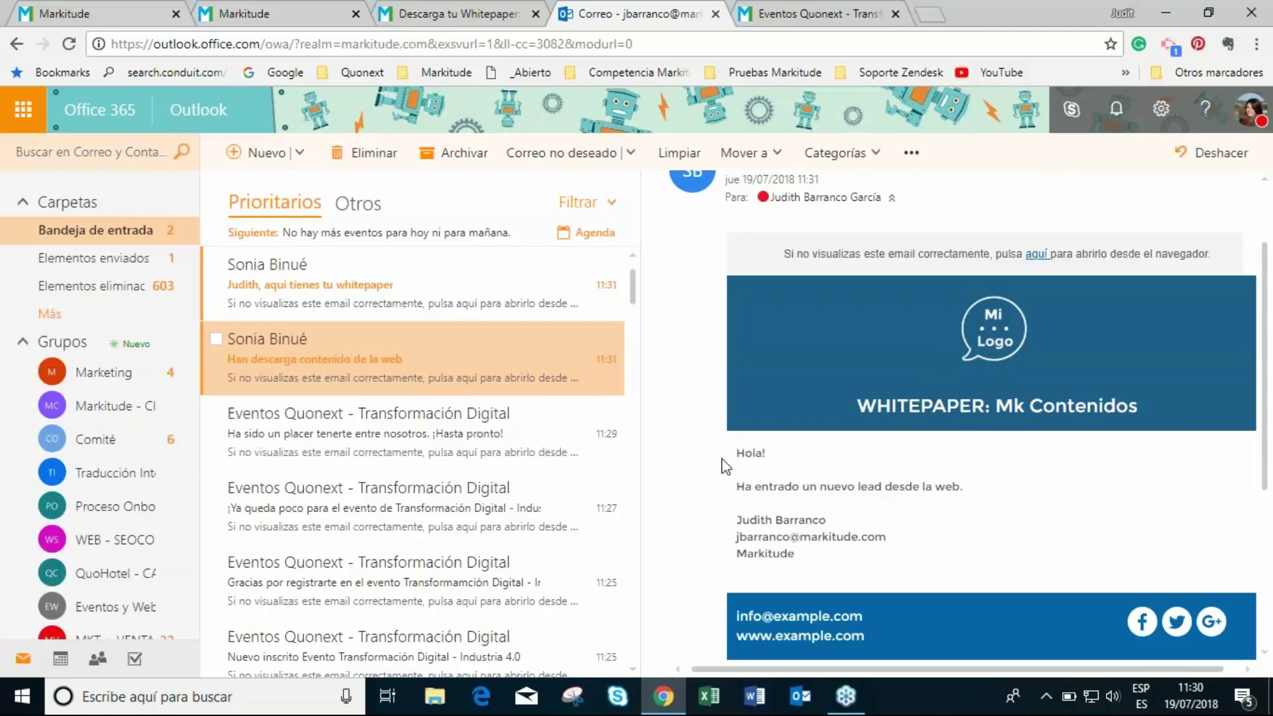
mouse_move(738, 503)
mouse_down()
mouse_move(741, 517)
mouse_move(822, 551)
mouse_up()
- Open the whitepaper delivery email and scroll down to its Descargar ahora button
click(352, 297)
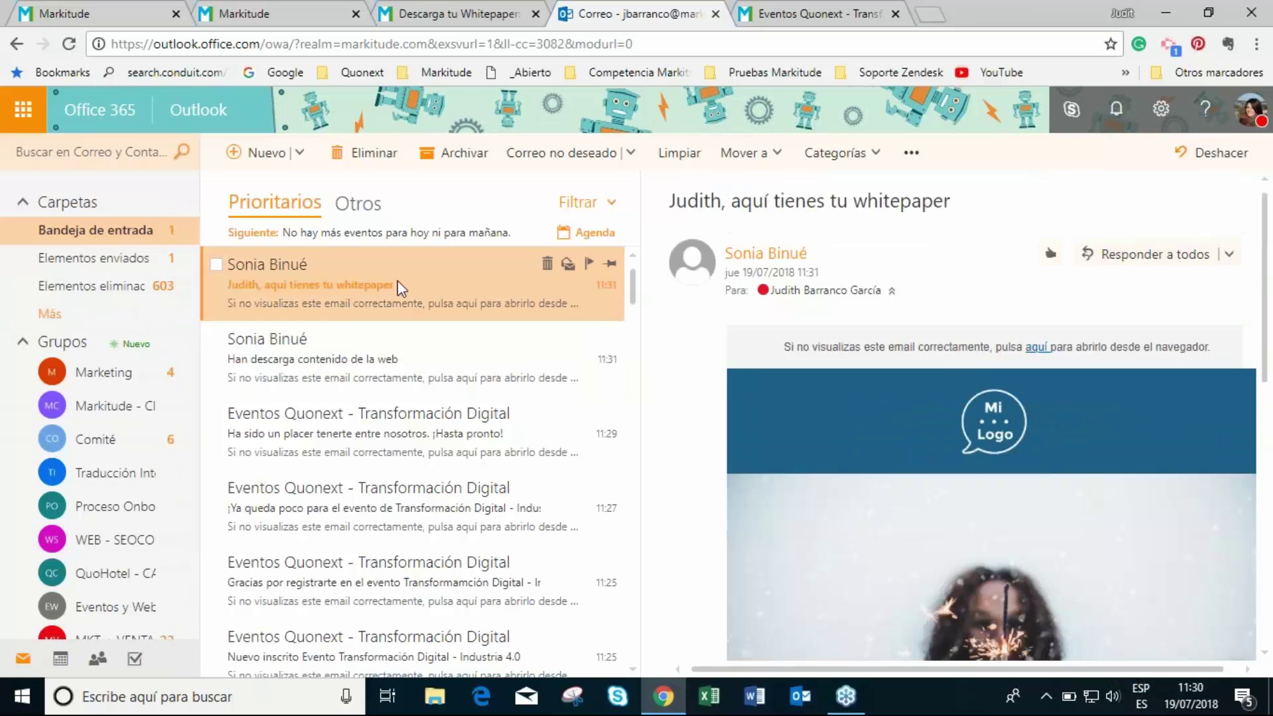
scroll(441, 302, down, 2)
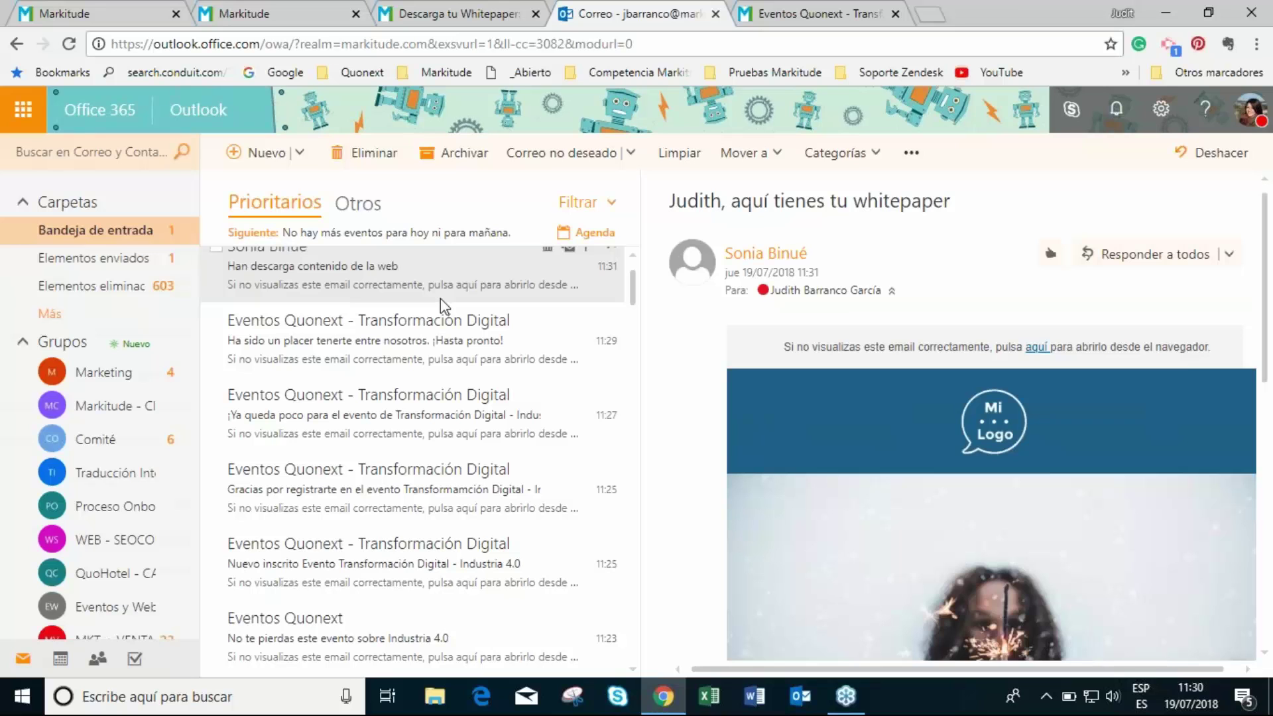
scroll(441, 300, up, 2)
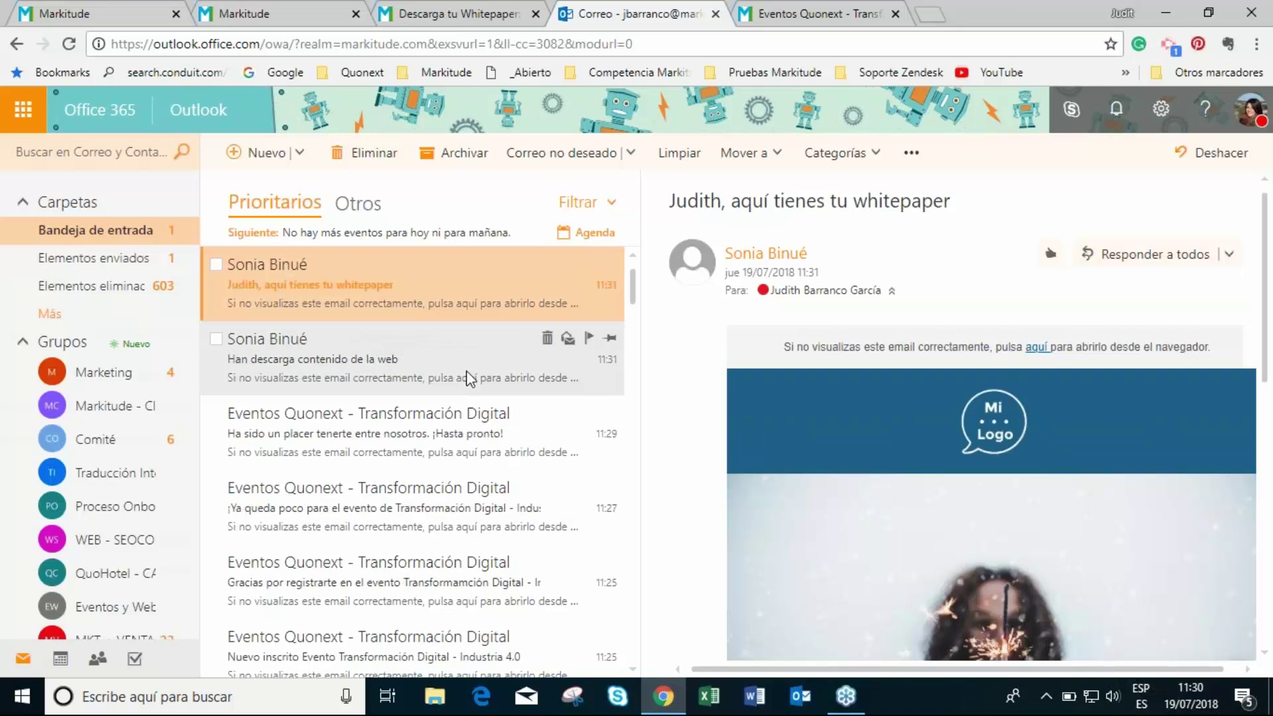
scroll(962, 498, down, 5)
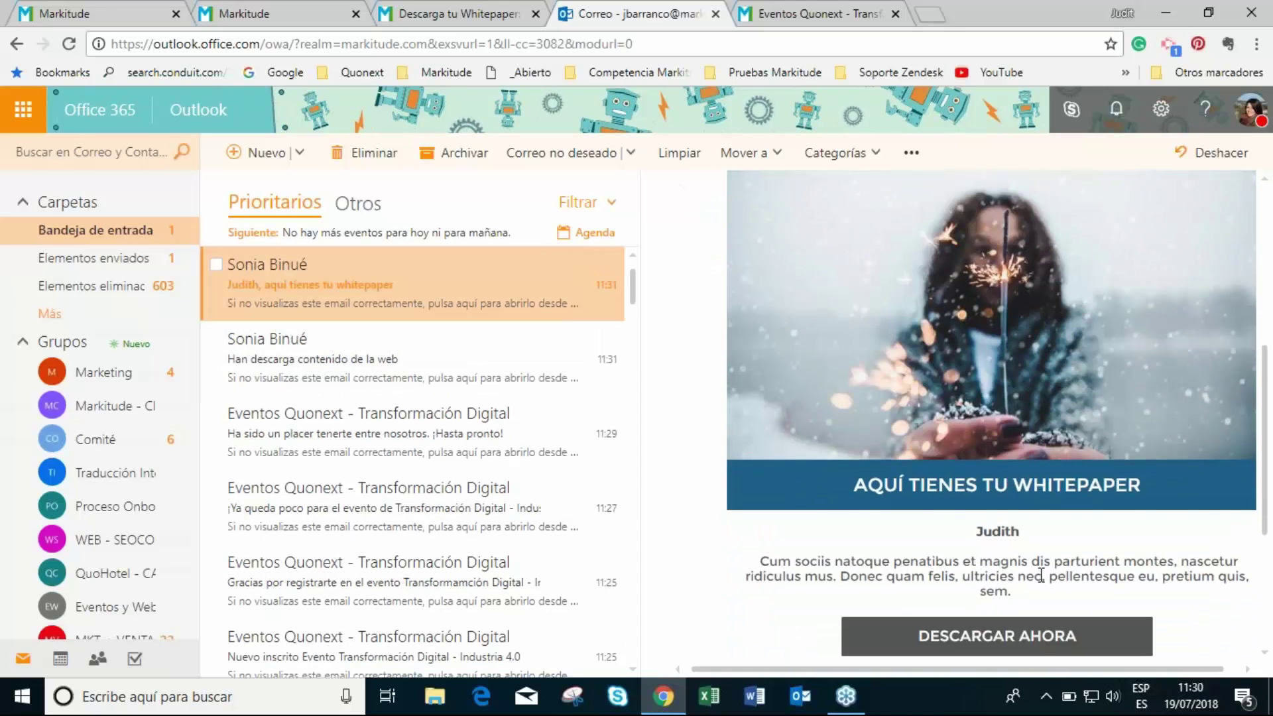
scroll(904, 457, down, 4)
scroll(965, 611, up, 7)
scroll(965, 612, down, 6)
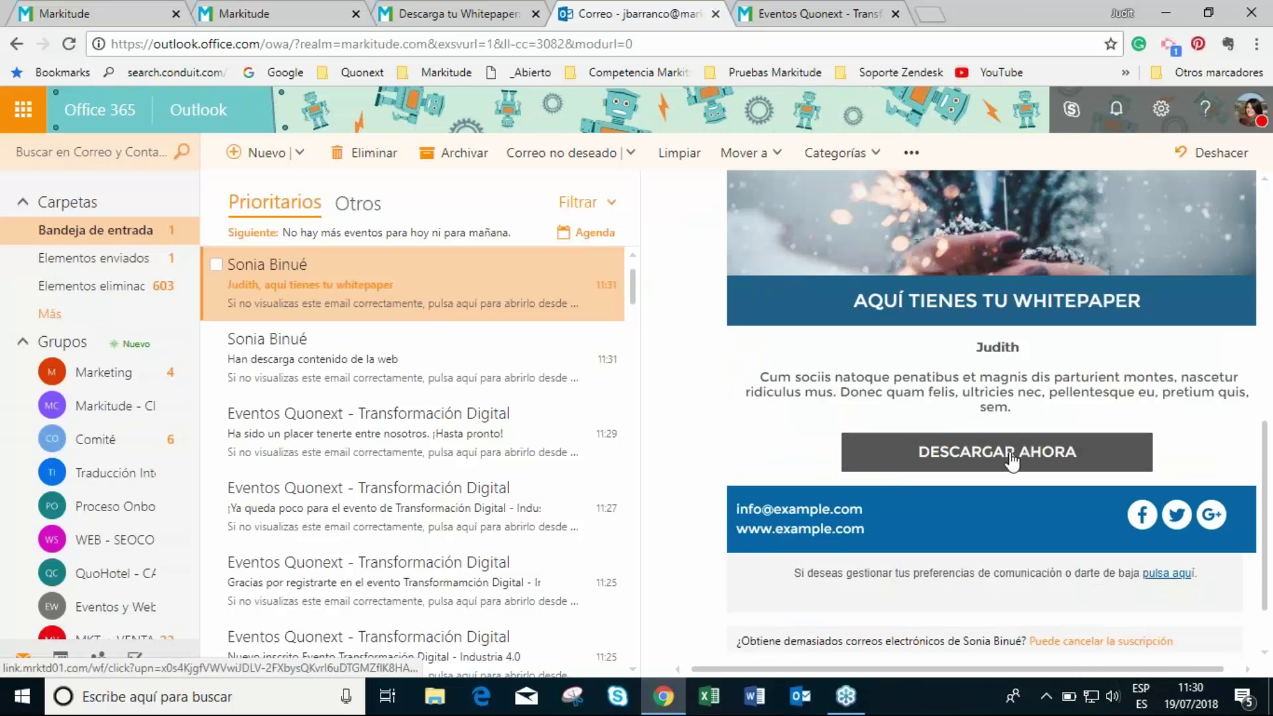
click(1012, 457)
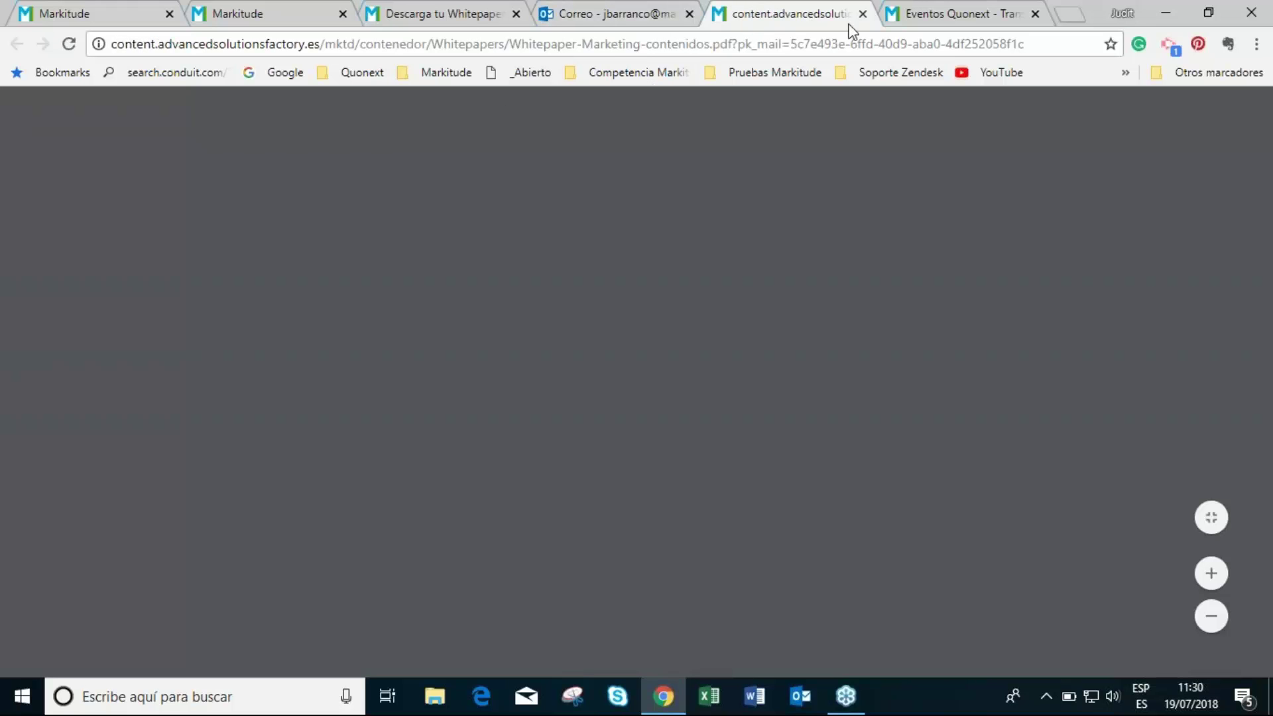
scroll(880, 365, down, 2)
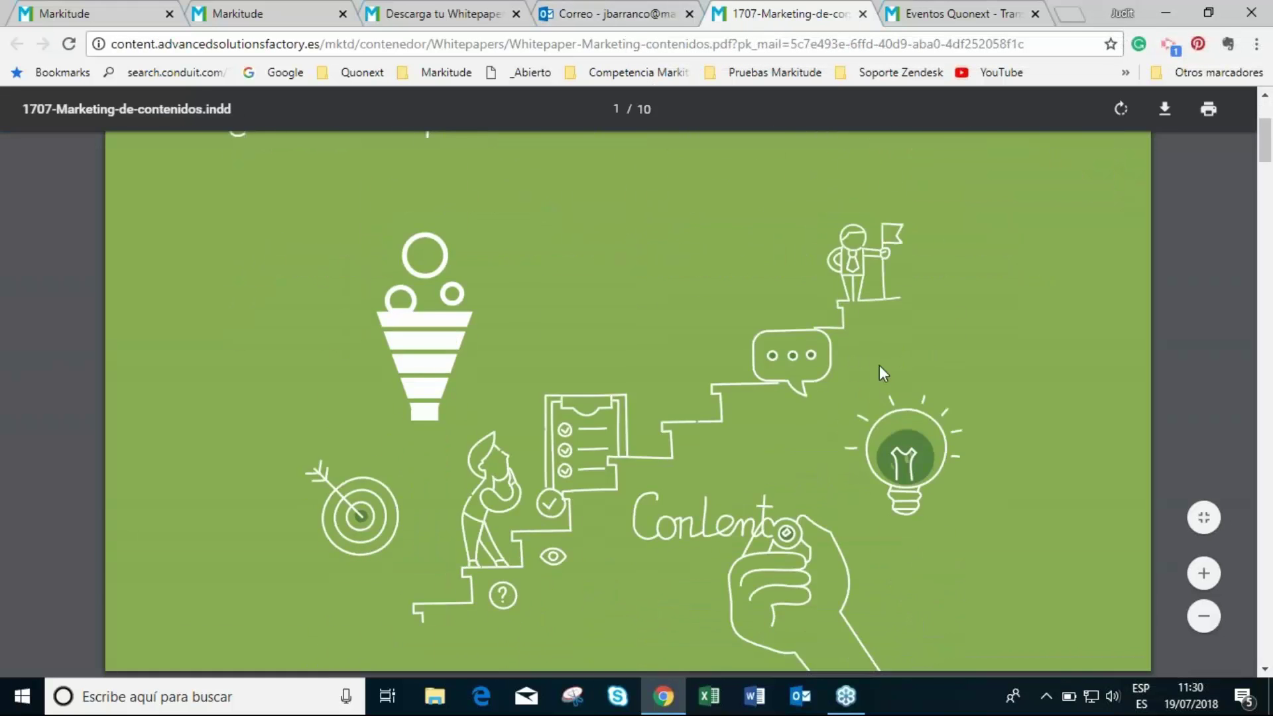
click(863, 14)
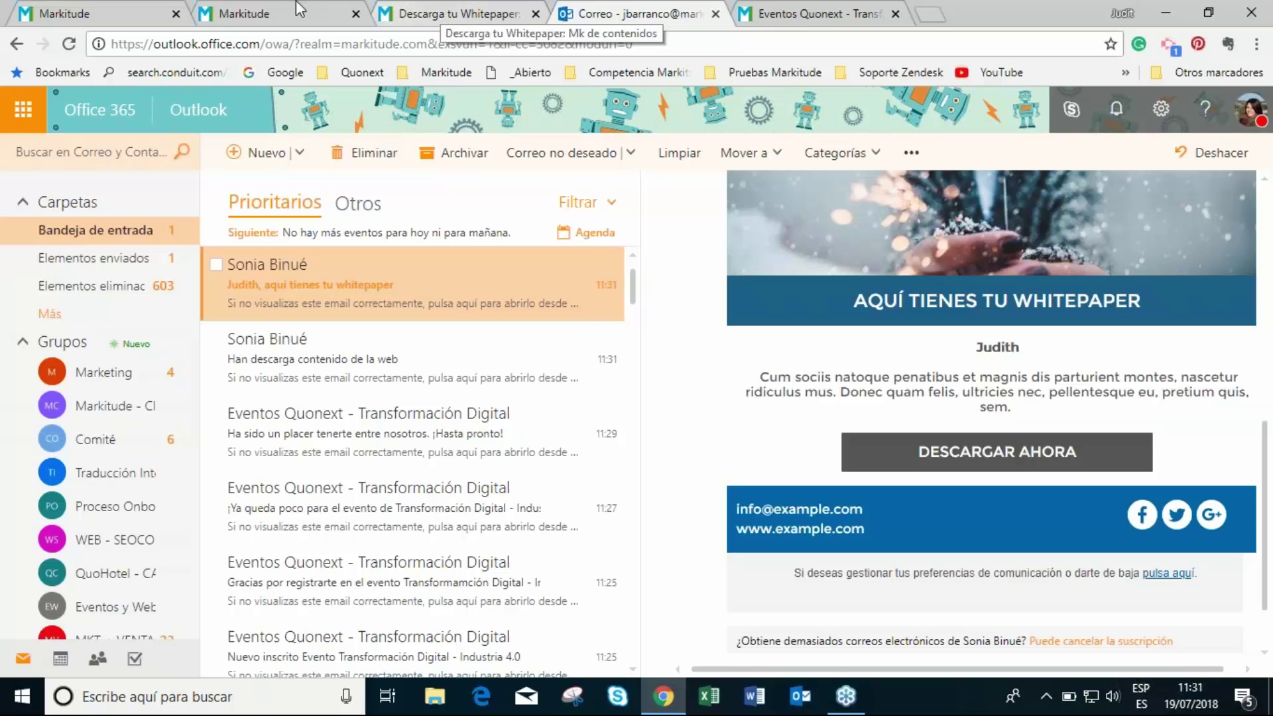
- Go to Email Marketing > Procesos de nurturing and open Descarga_Contenido_Valor_WP_MK_Contenidos
click(278, 13)
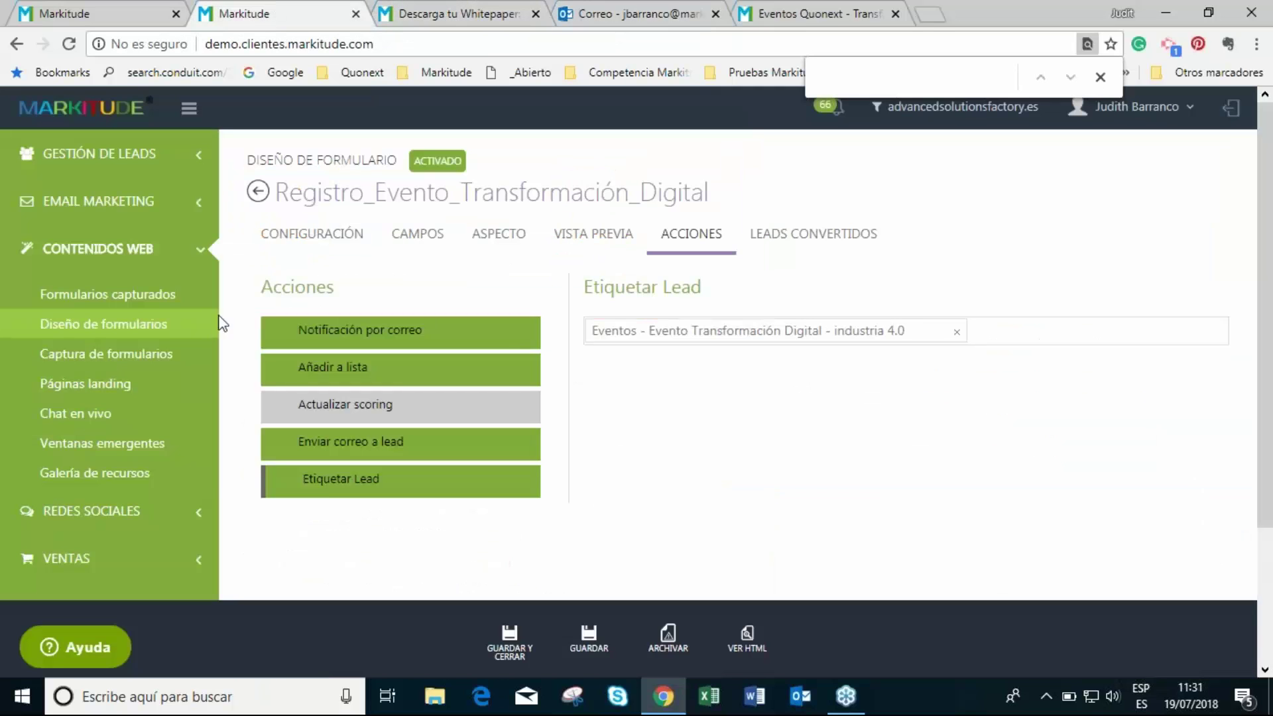
click(135, 215)
click(157, 385)
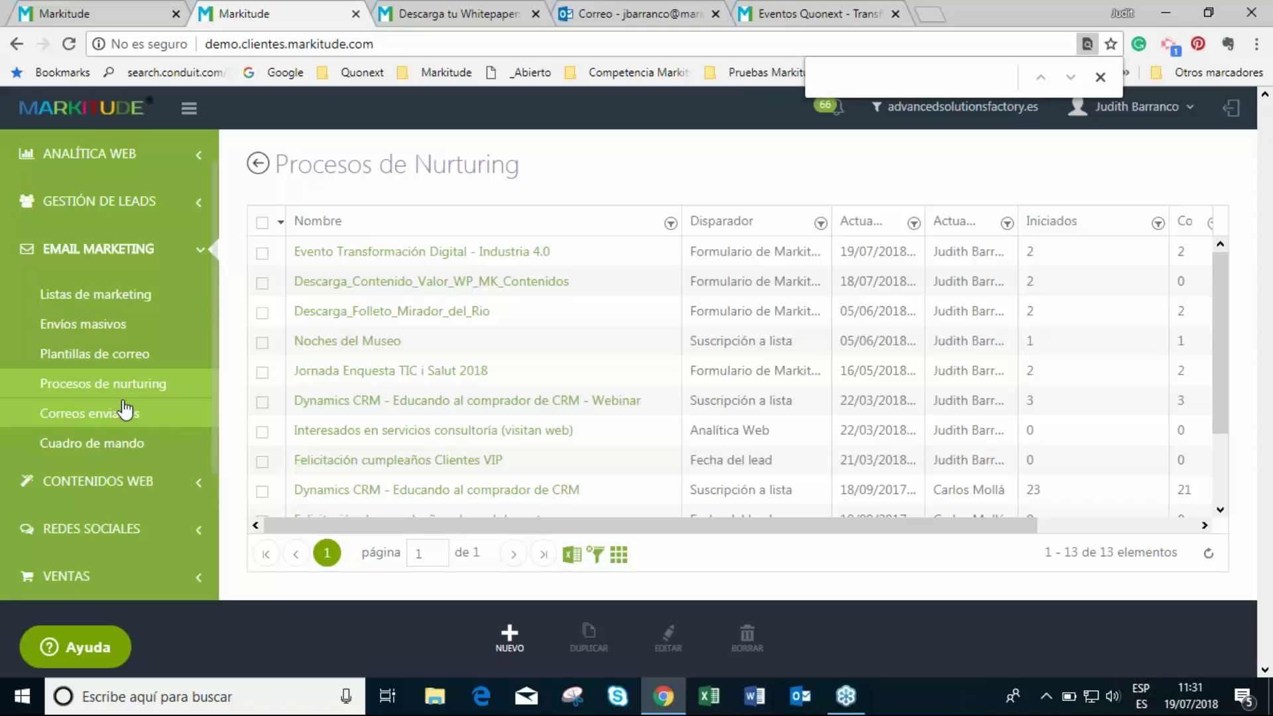
click(1100, 77)
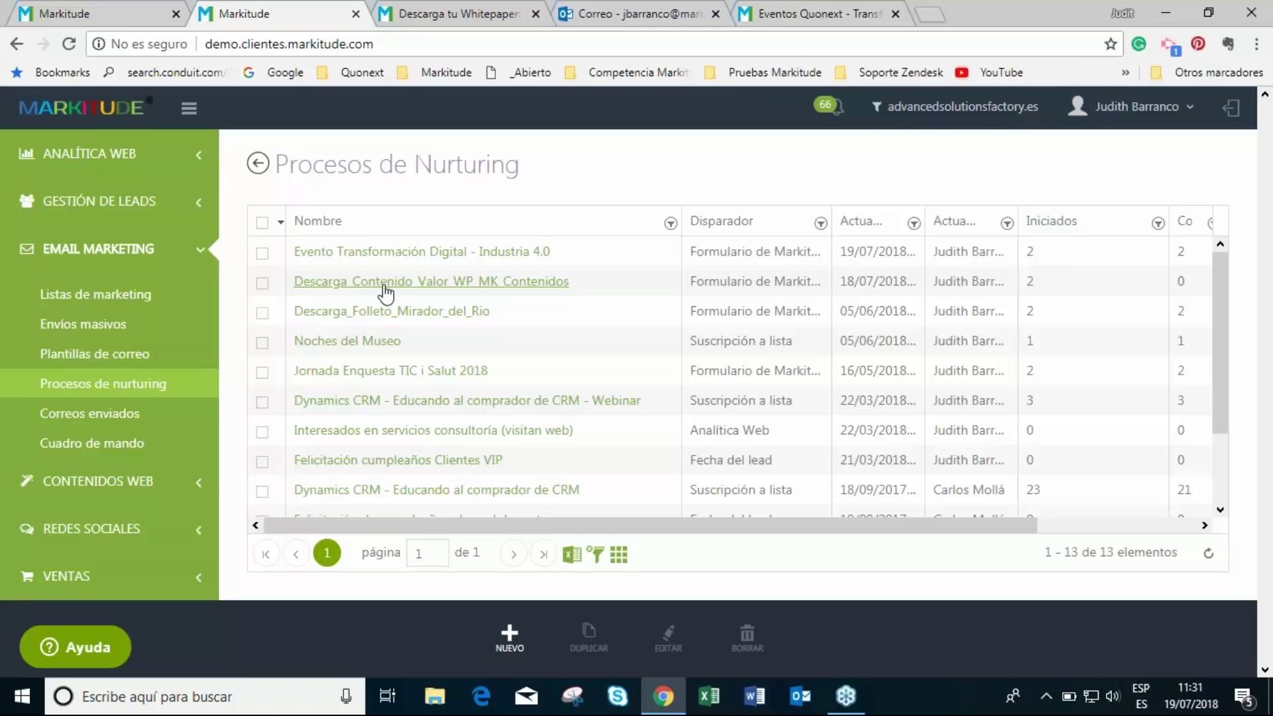
click(418, 285)
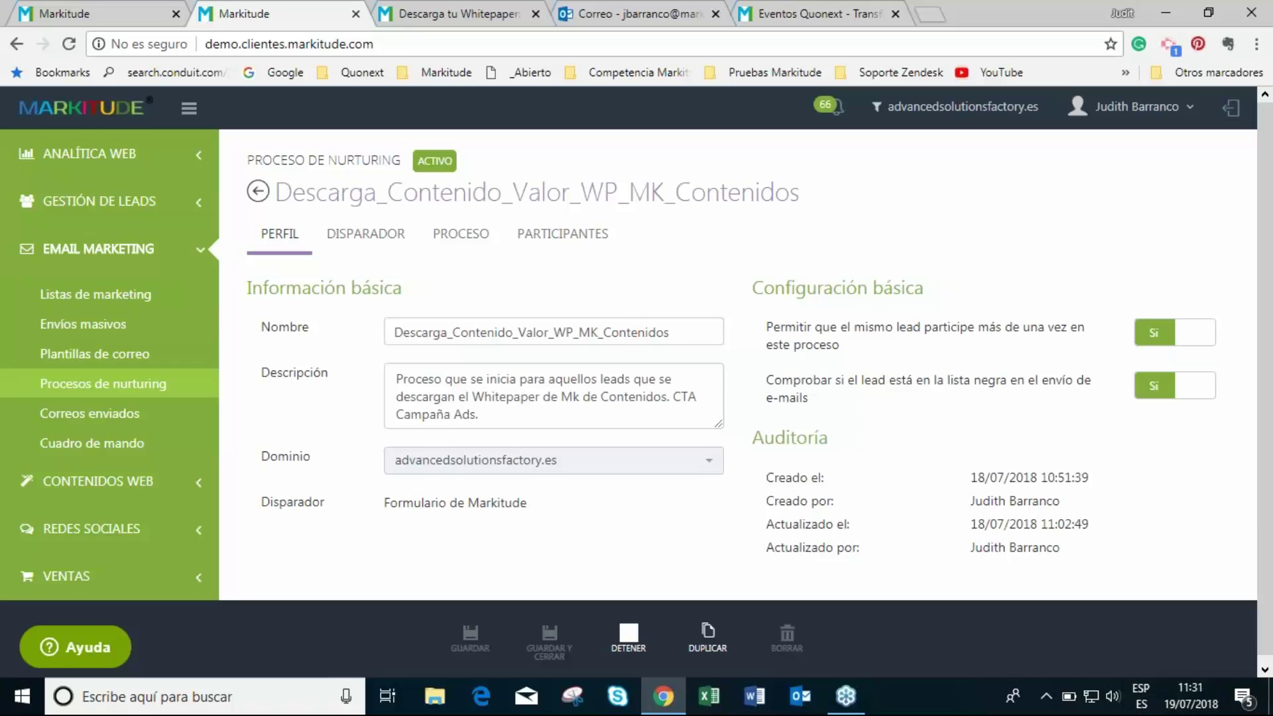
- Review the process's form trigger on the Disparador tab
click(367, 247)
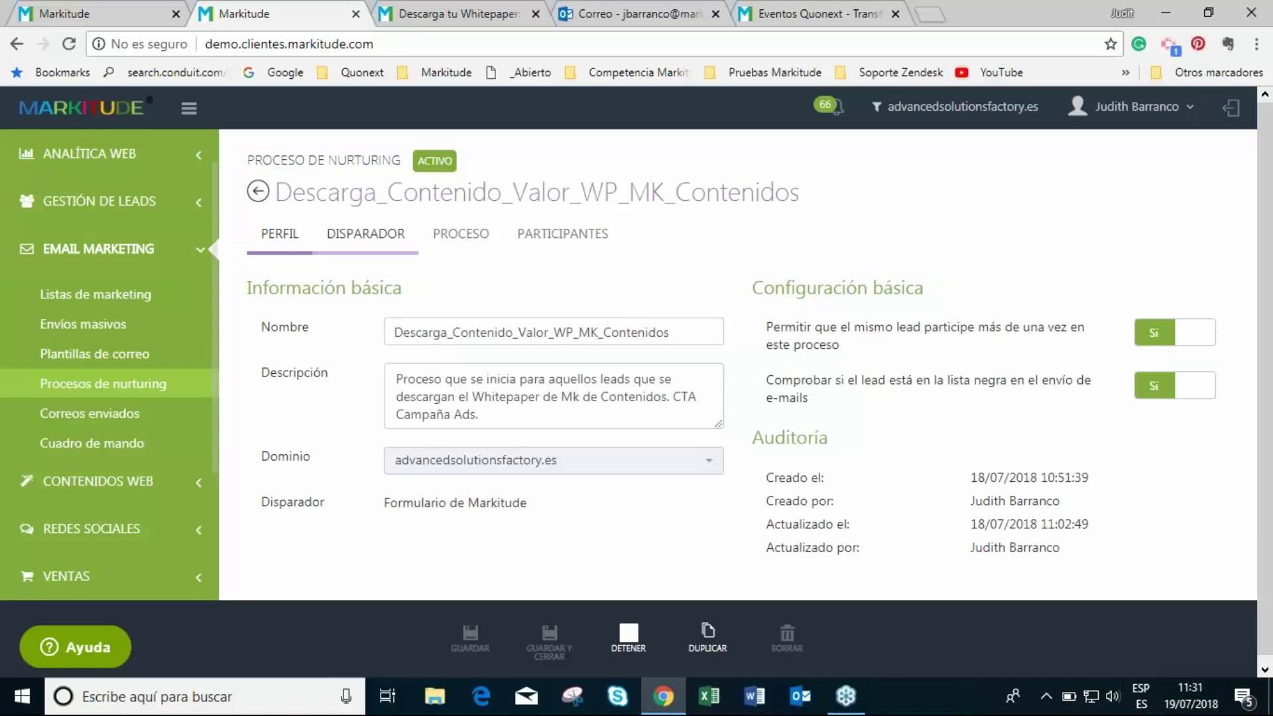
scroll(577, 520, down, 1)
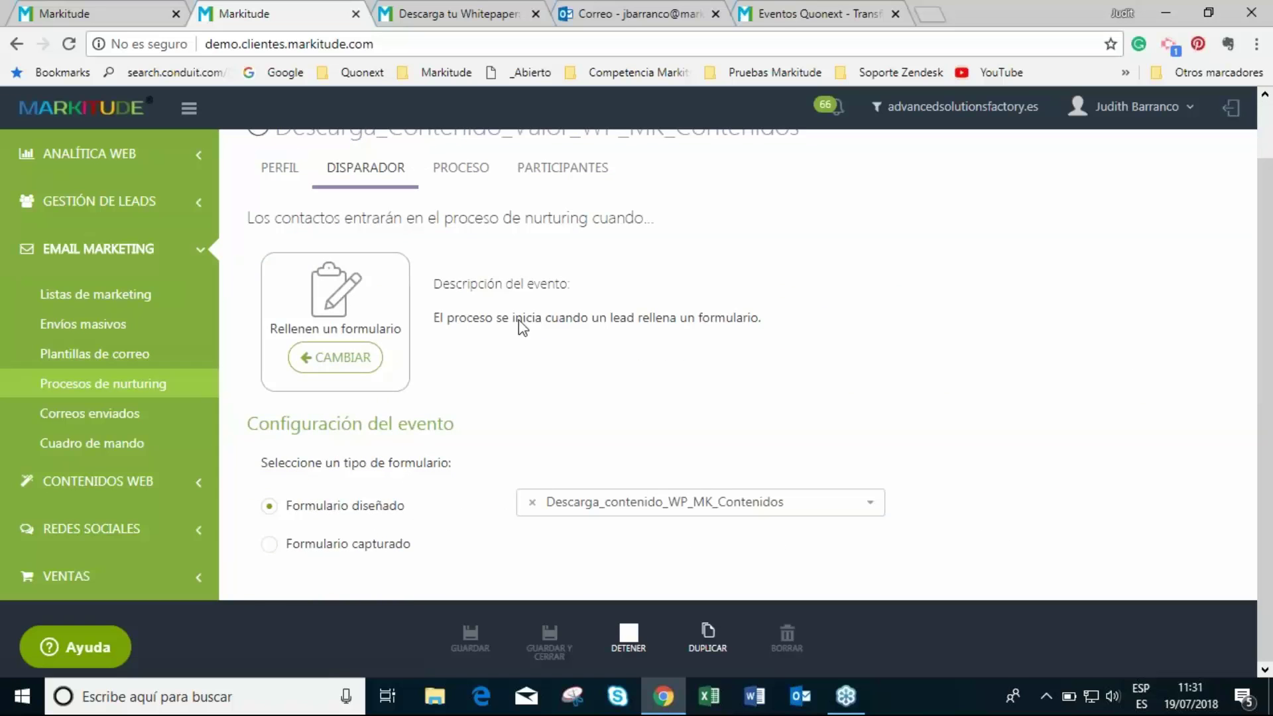
scroll(650, 299, up, 1)
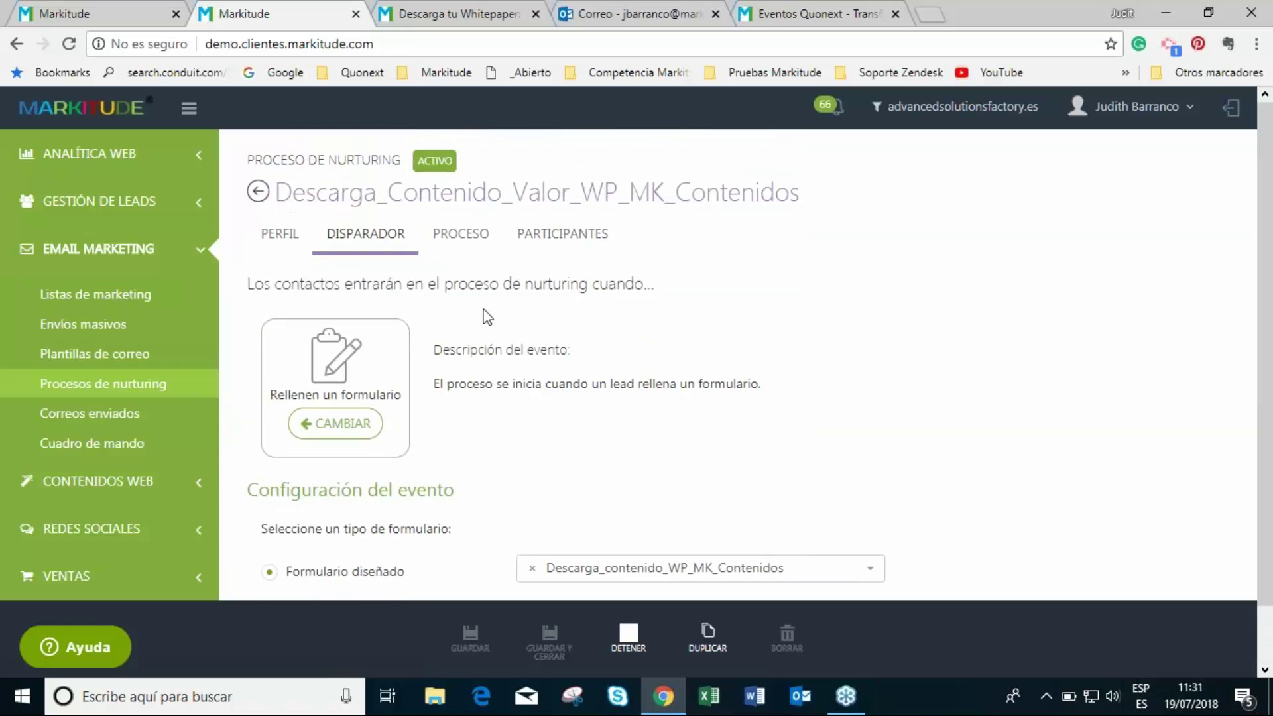
- Show the process flow and review the add-tag and send-to-list steps unchanged
click(482, 248)
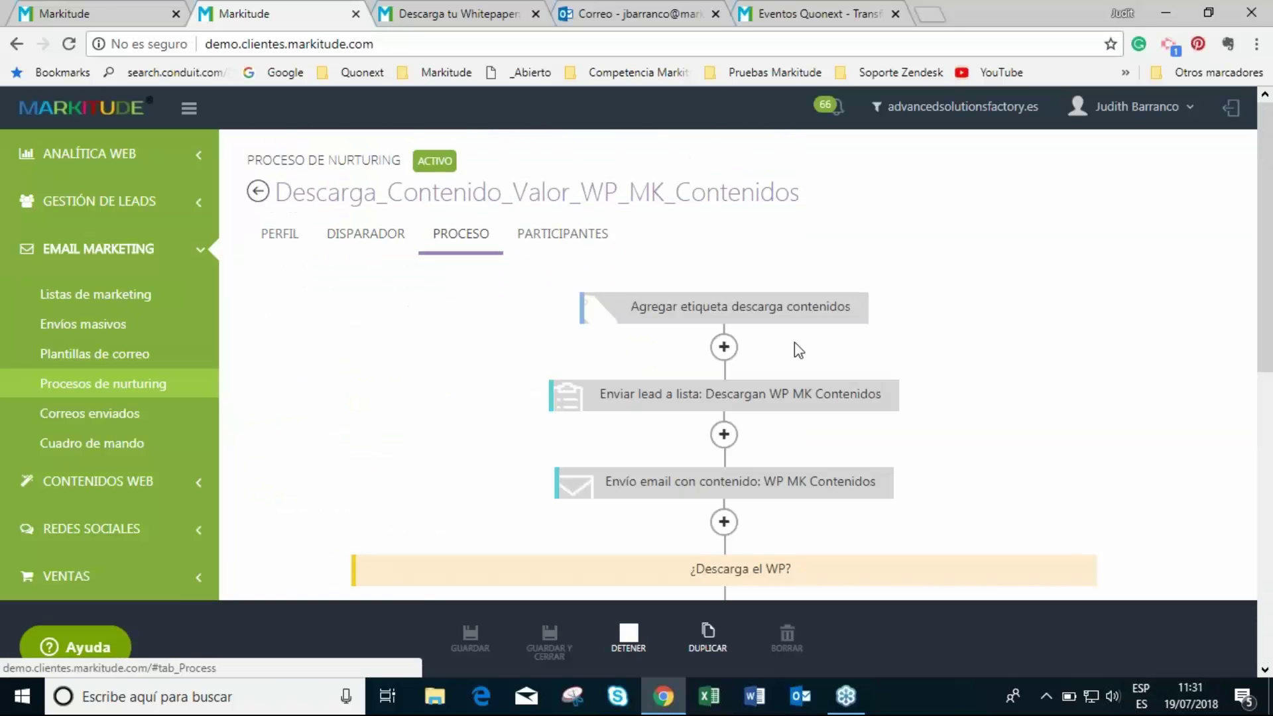
click(640, 306)
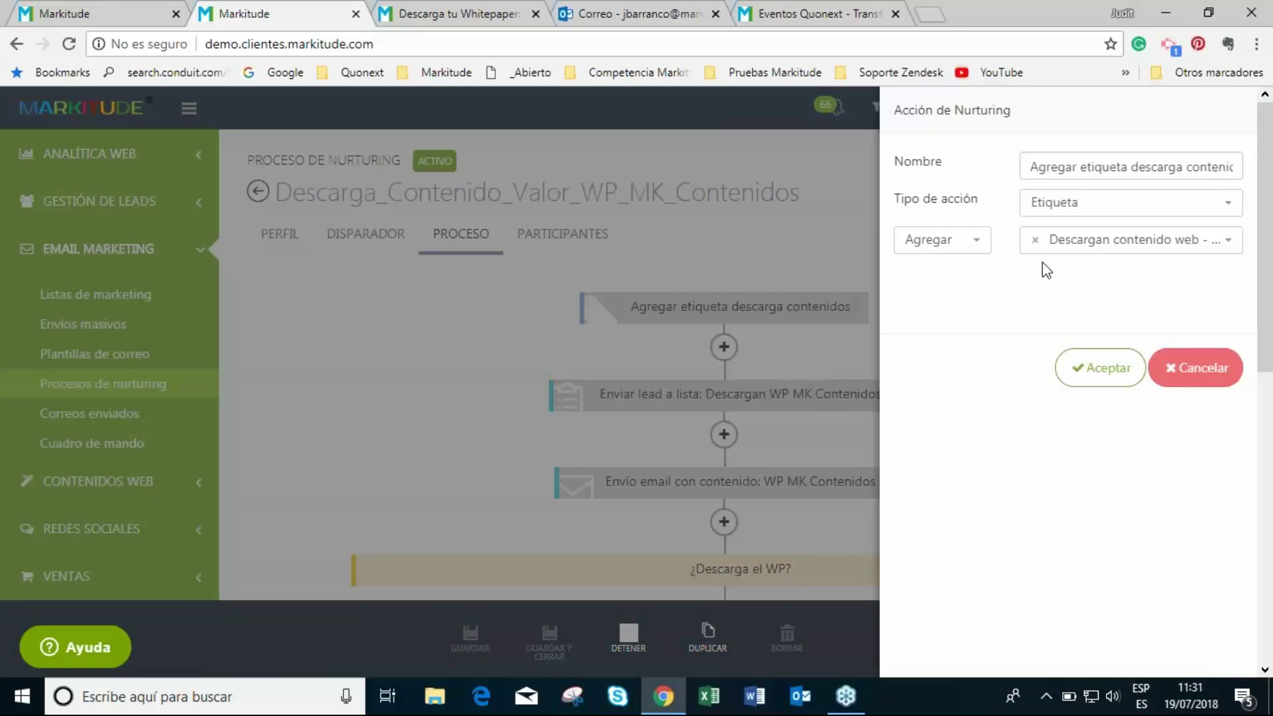
click(1191, 372)
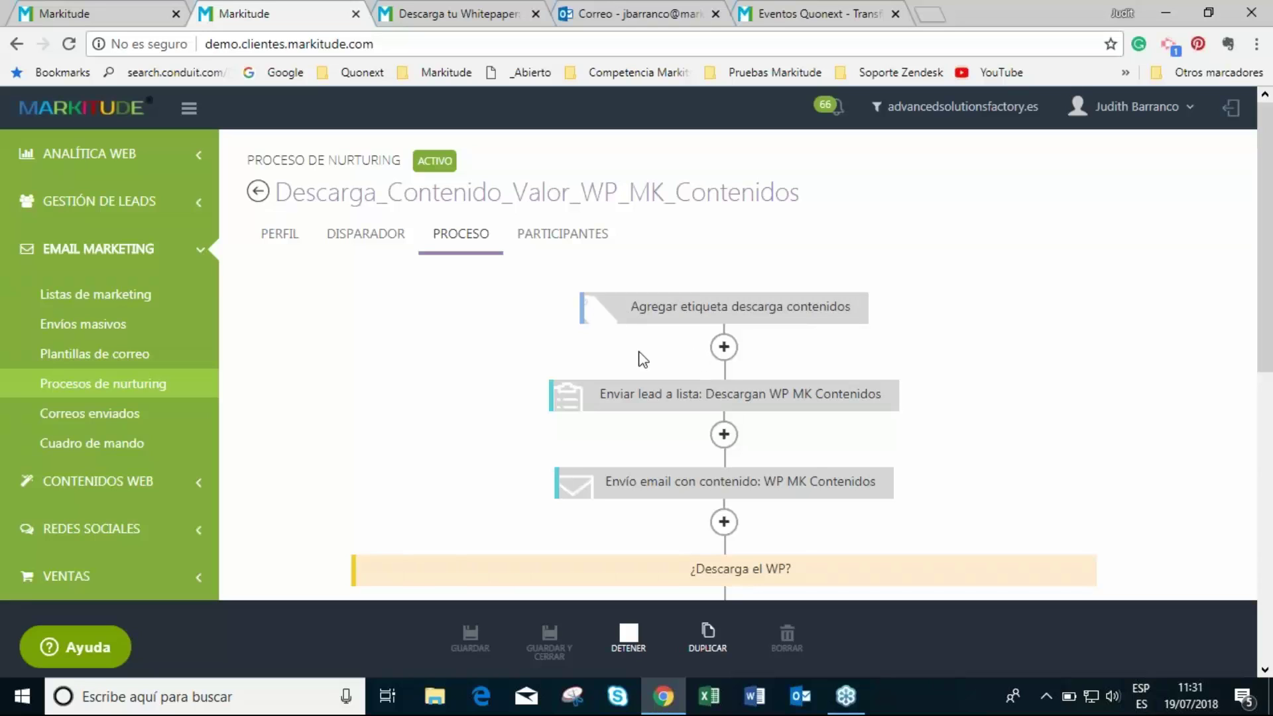
click(669, 403)
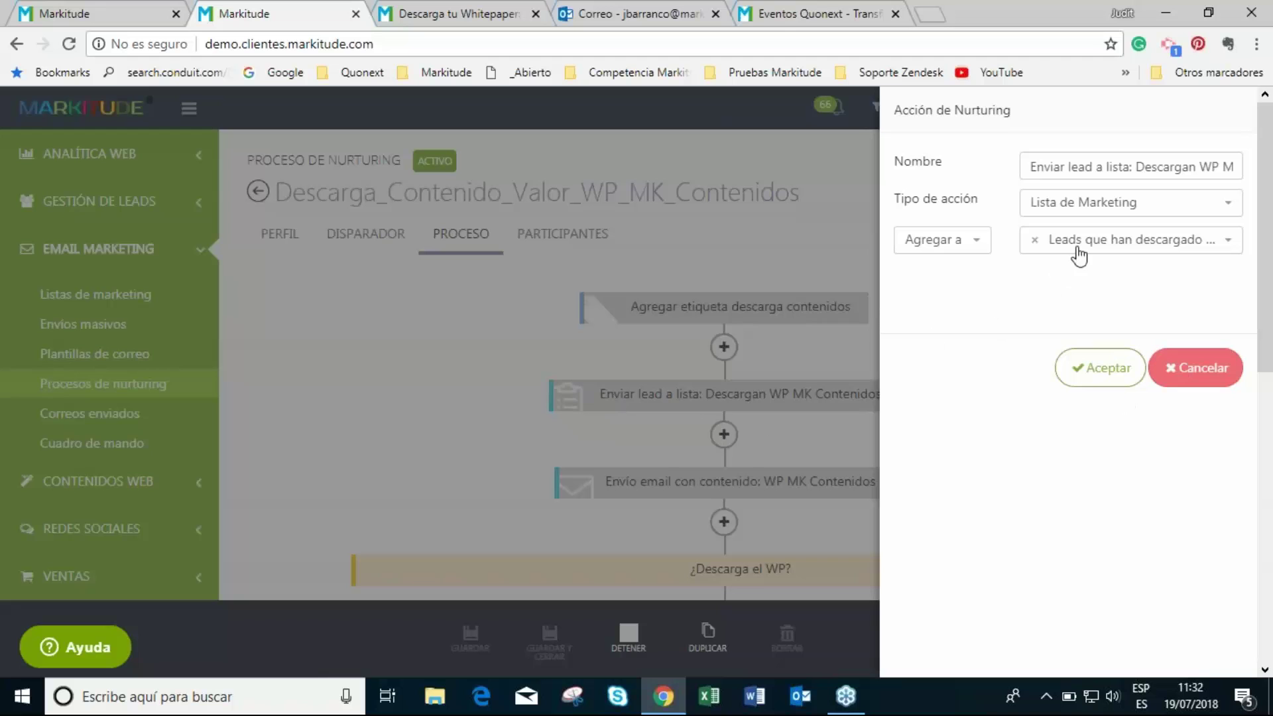
click(1202, 376)
- Preview the content email step's template, then cancel its settings
scroll(677, 396, down, 2)
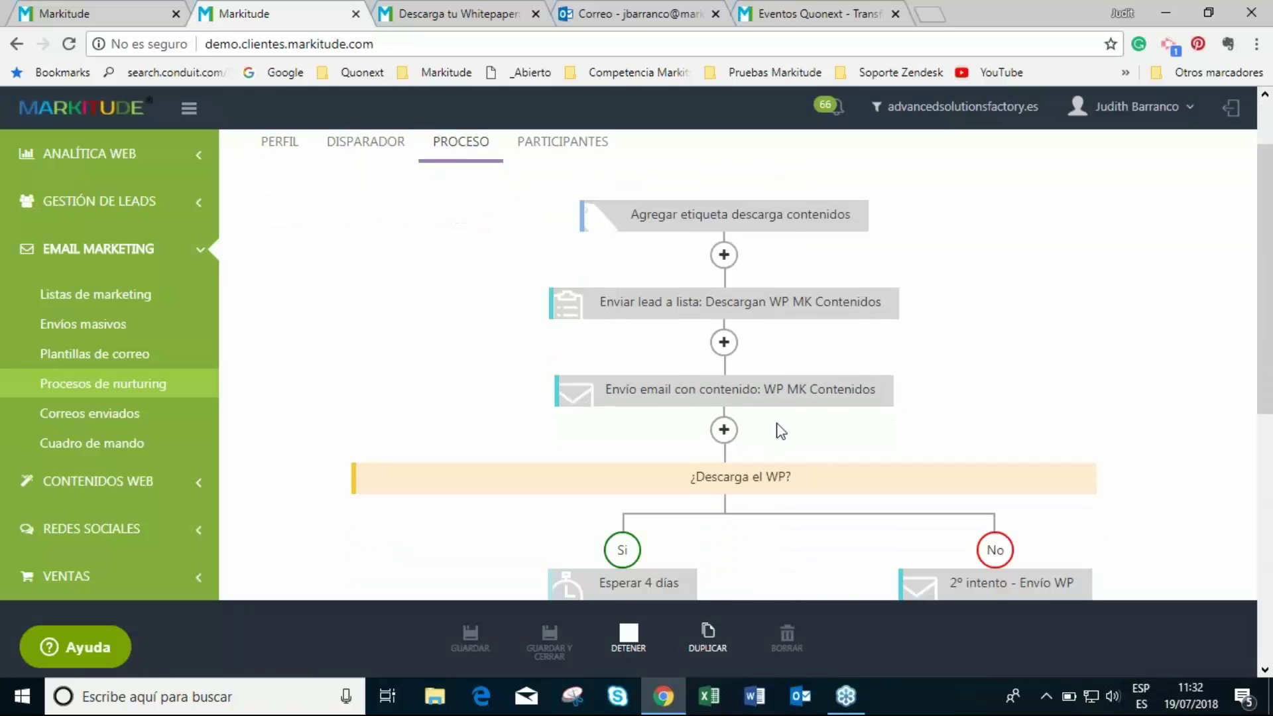
click(676, 392)
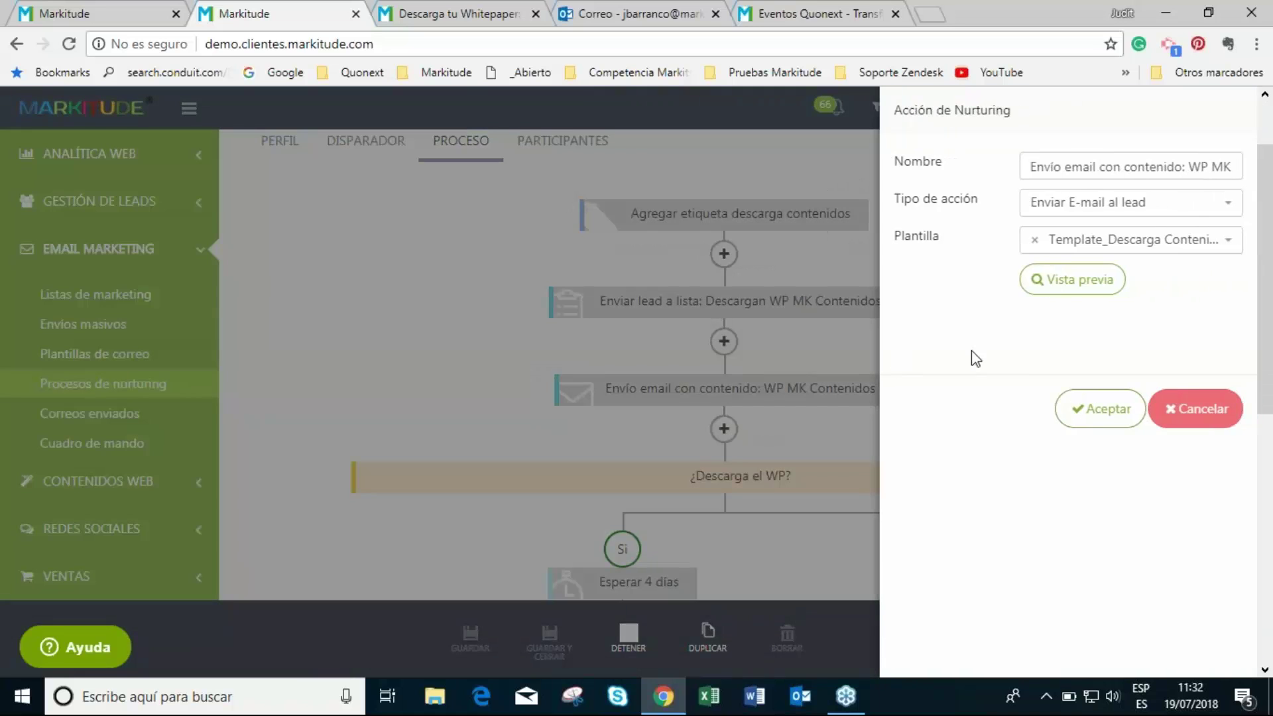
click(1074, 282)
click(1104, 281)
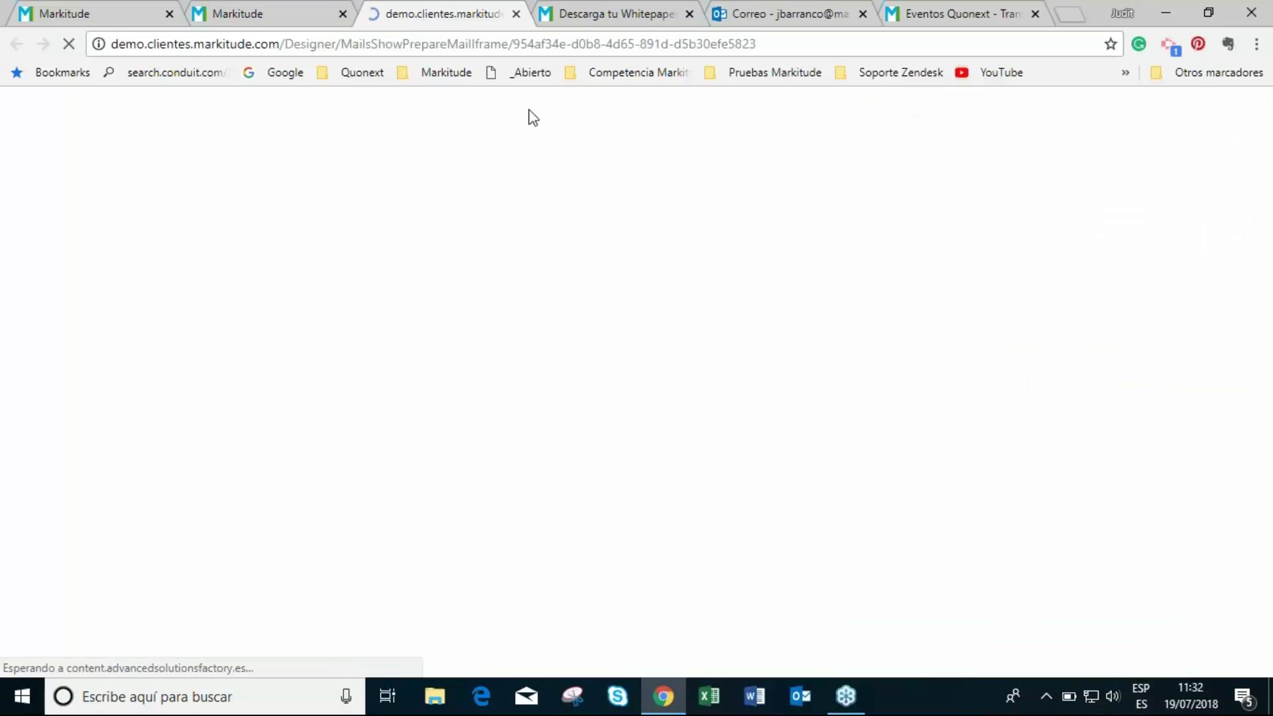
scroll(659, 537, down, 3)
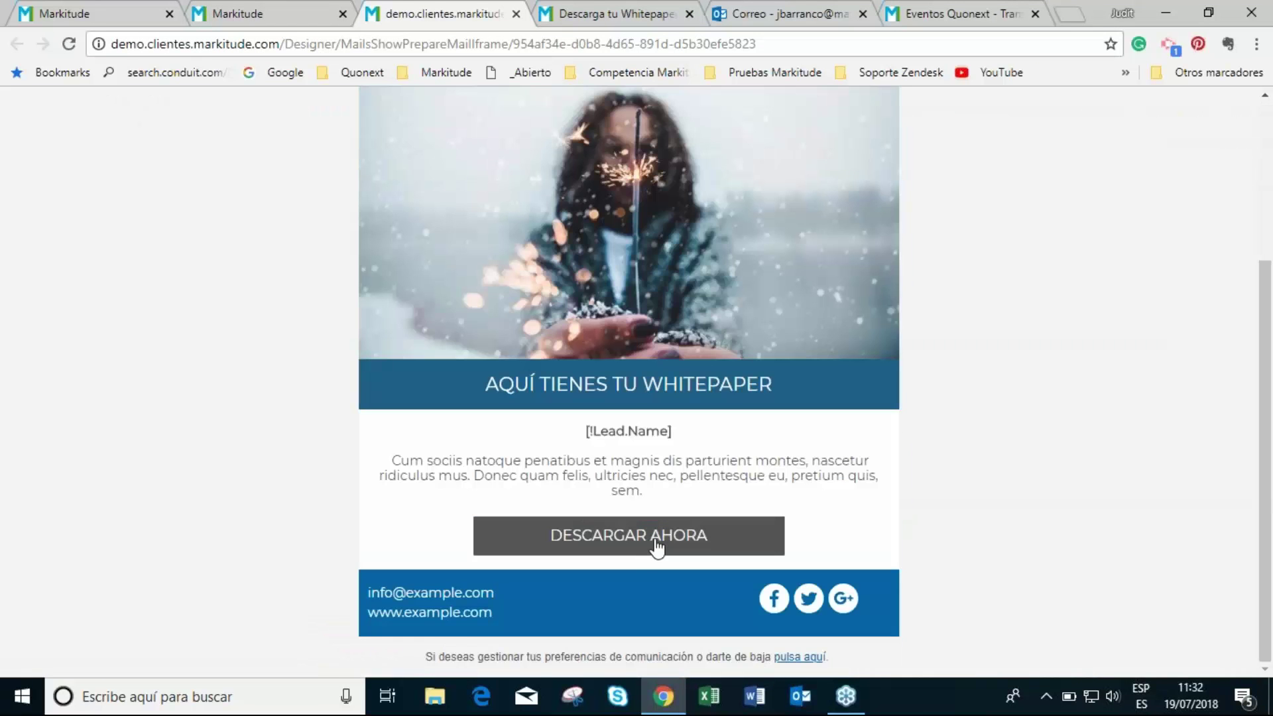
click(516, 13)
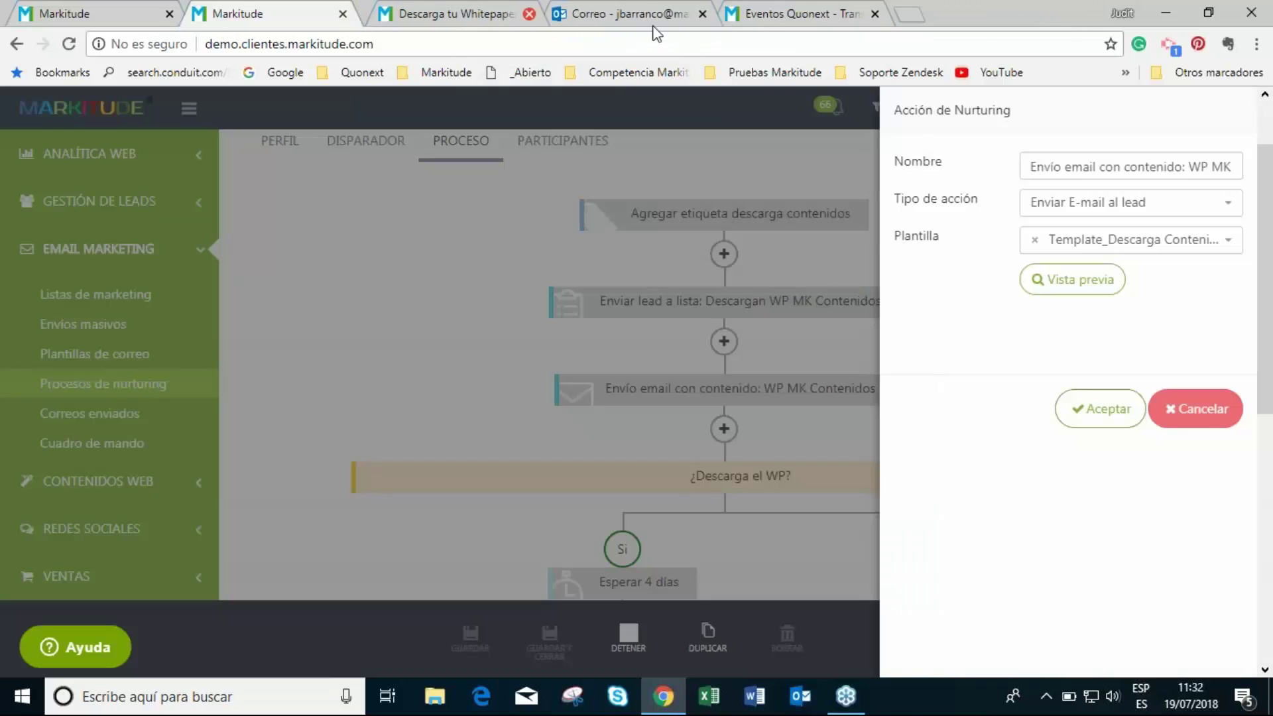
click(1201, 419)
scroll(1141, 504, down, 1)
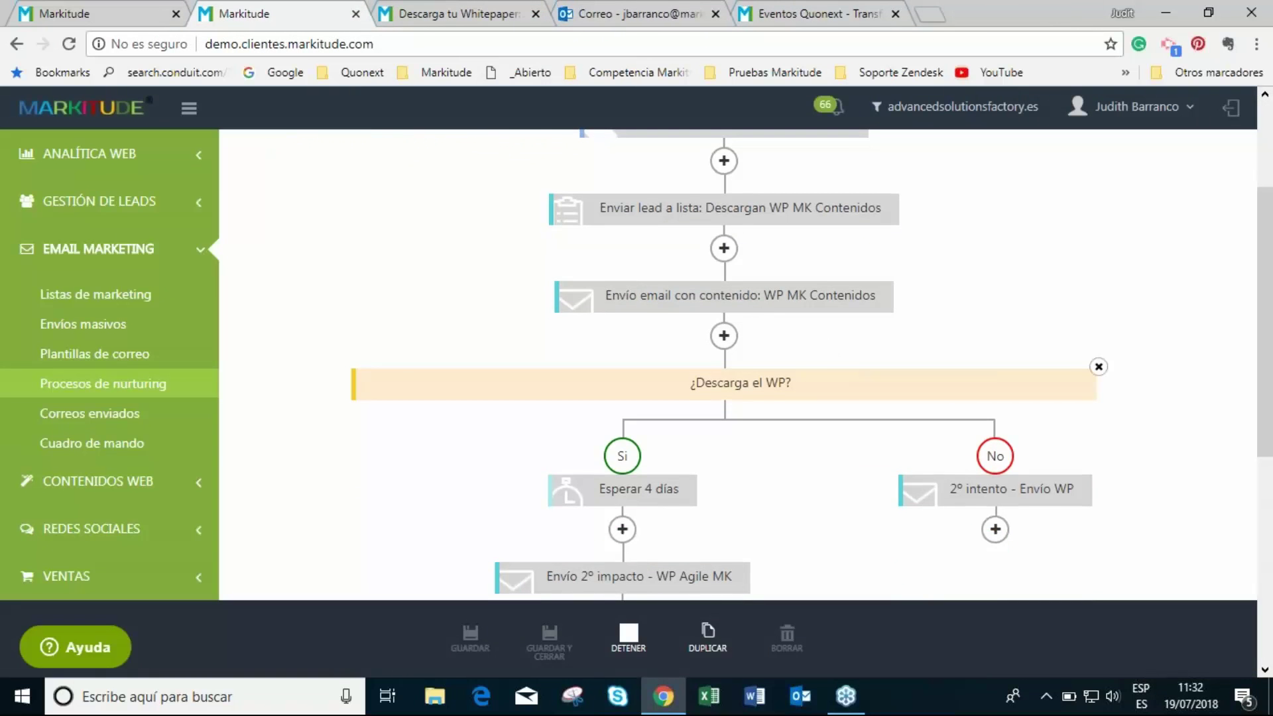
- Review the ¿Descarga el WP? condition unchanged, then open the Envío 2º impacto - WP Agile MK step
click(756, 385)
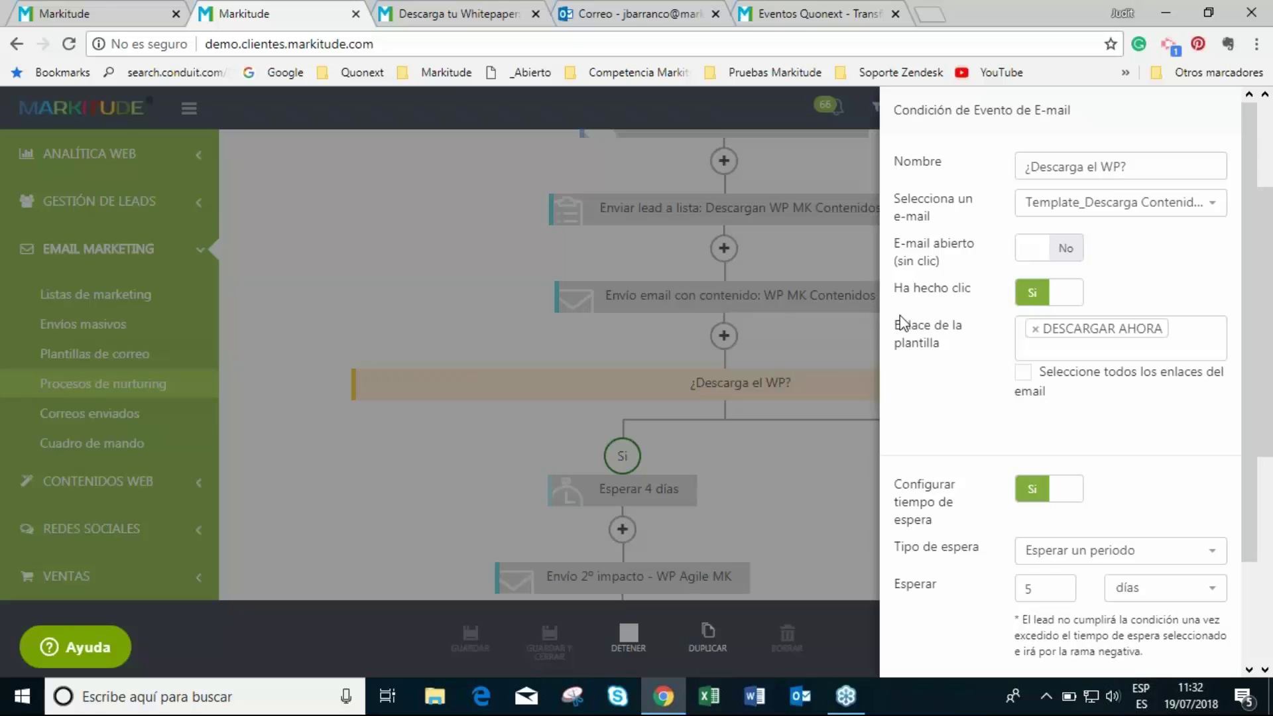
scroll(1006, 435, down, 2)
scroll(1006, 434, down, 2)
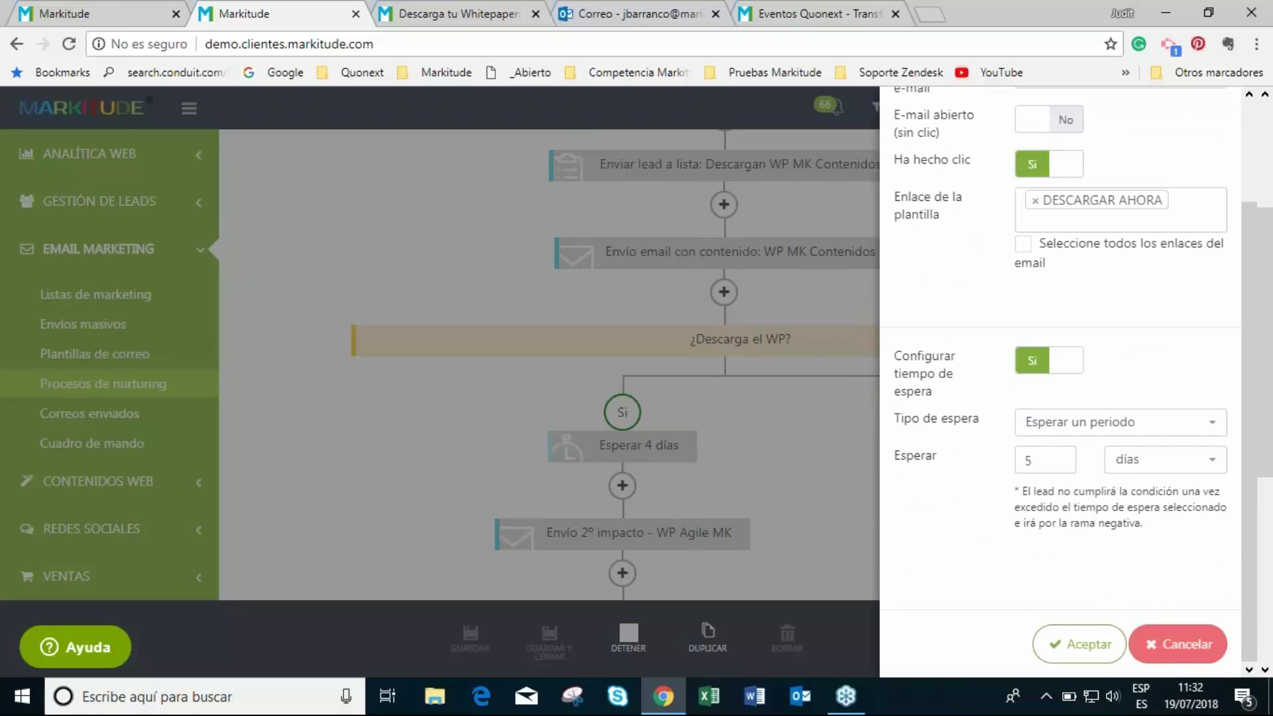
click(1139, 647)
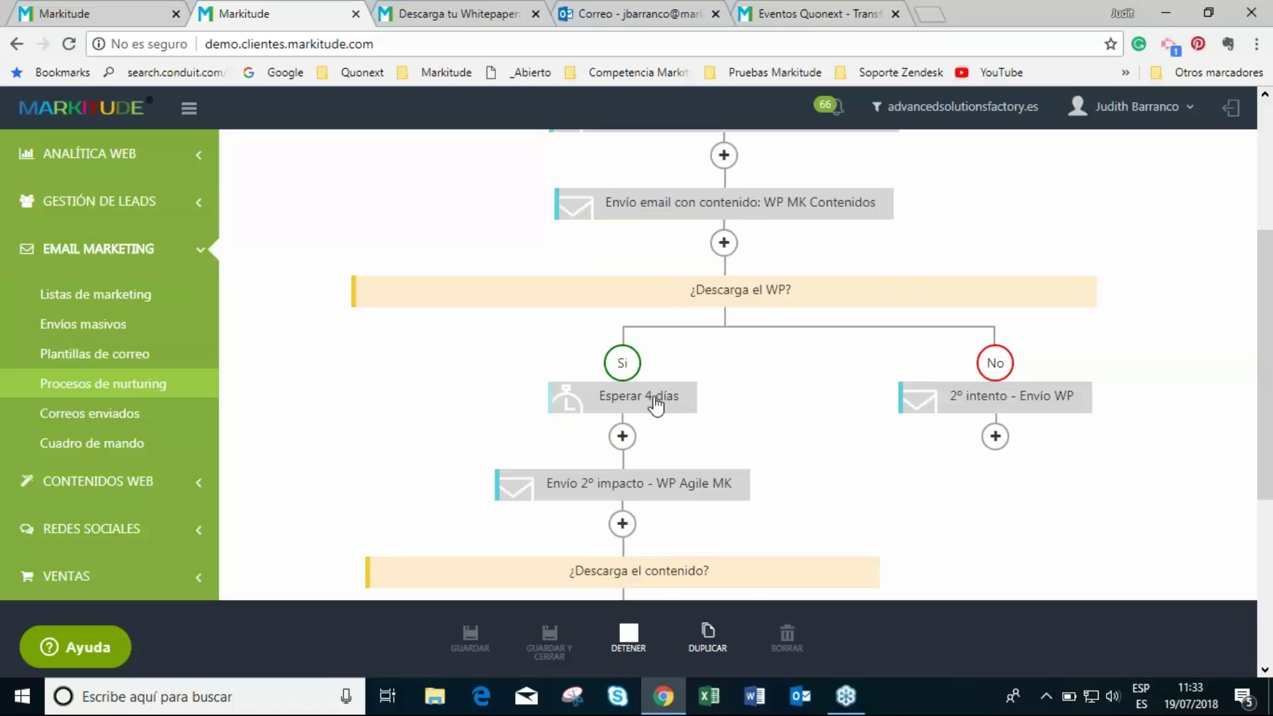
scroll(657, 405, down, 2)
click(600, 395)
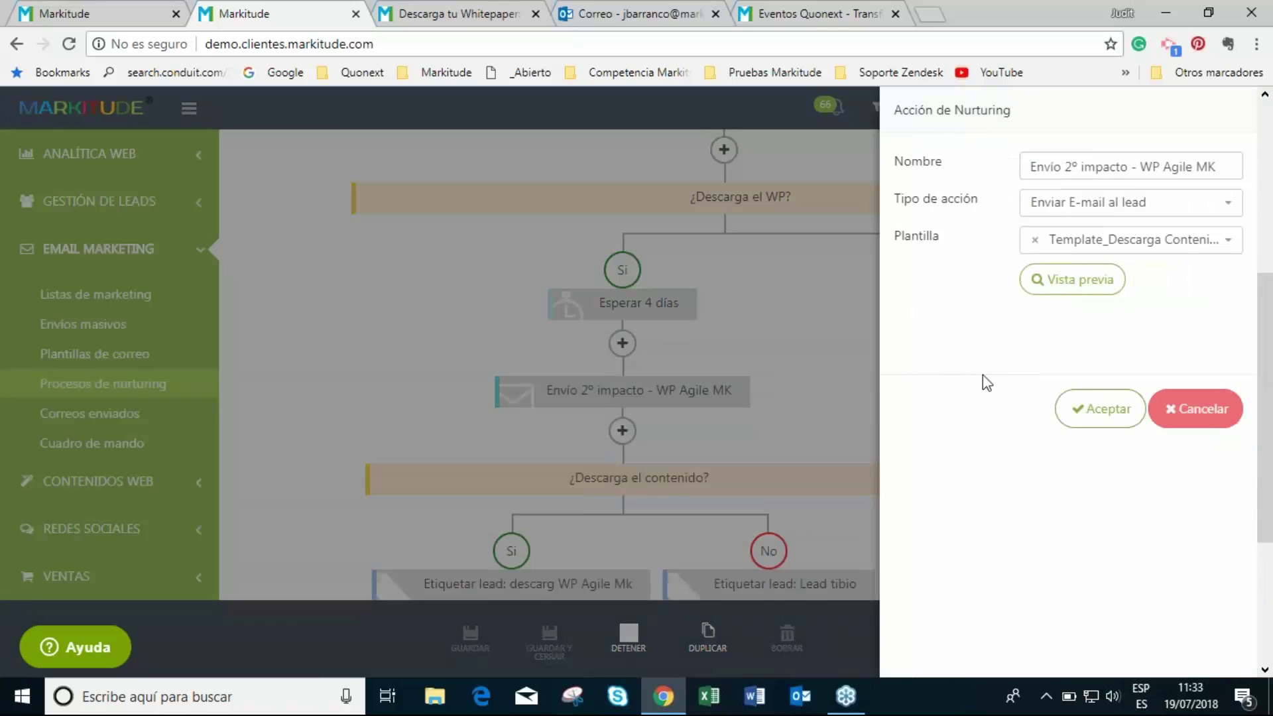